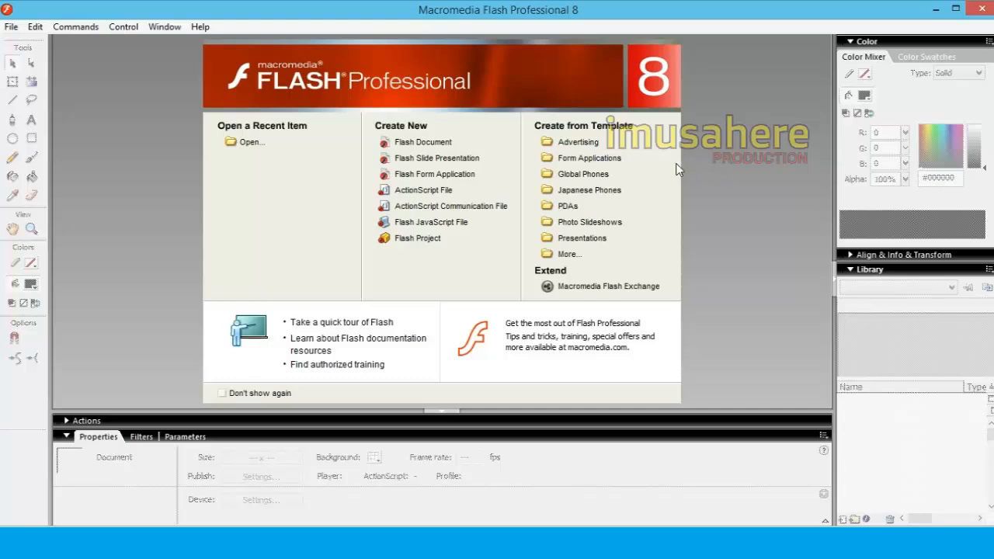
Create a new Flash Document and rename its first layer to "bg 1"
left_click(420, 144)
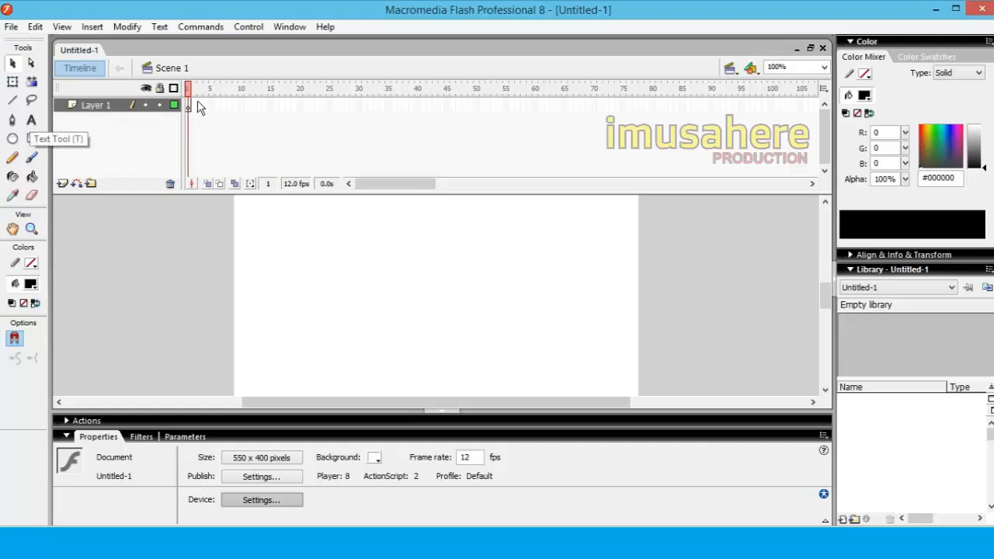
left_click(100, 104)
double_click(99, 105)
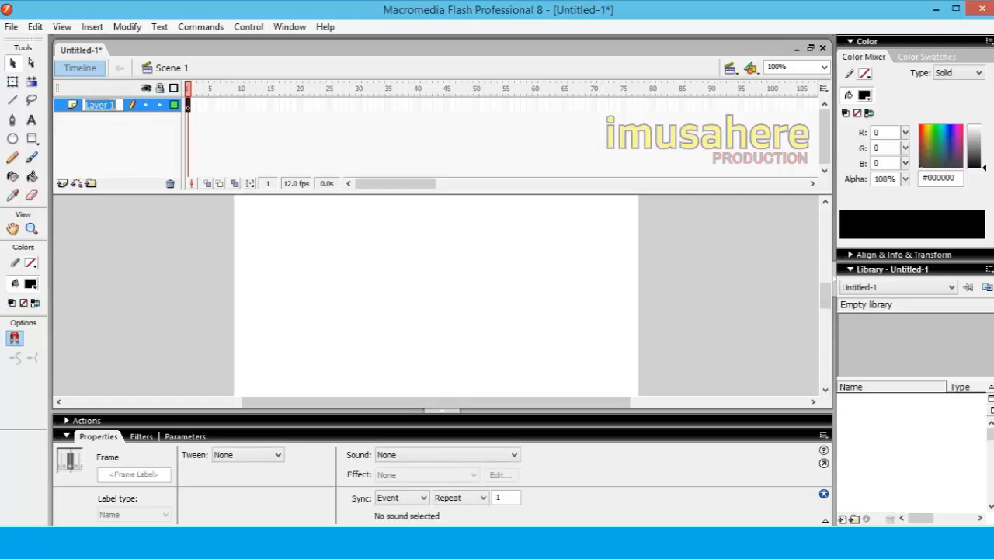
type("bg")
left_click(152, 292)
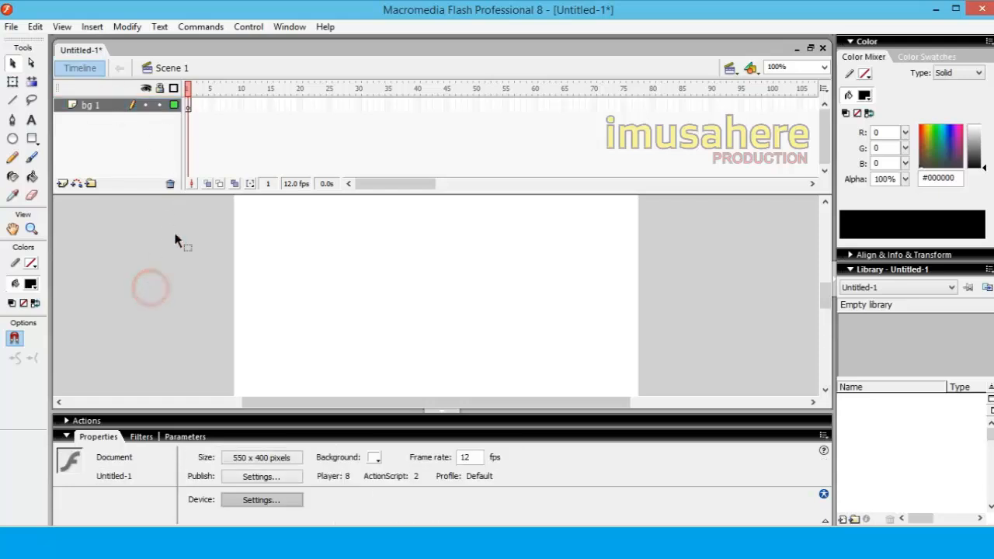
Draw a borderless rectangle filled with green #00FF00 on the bg 1 layer, covering the visible stage area
left_click(32, 139)
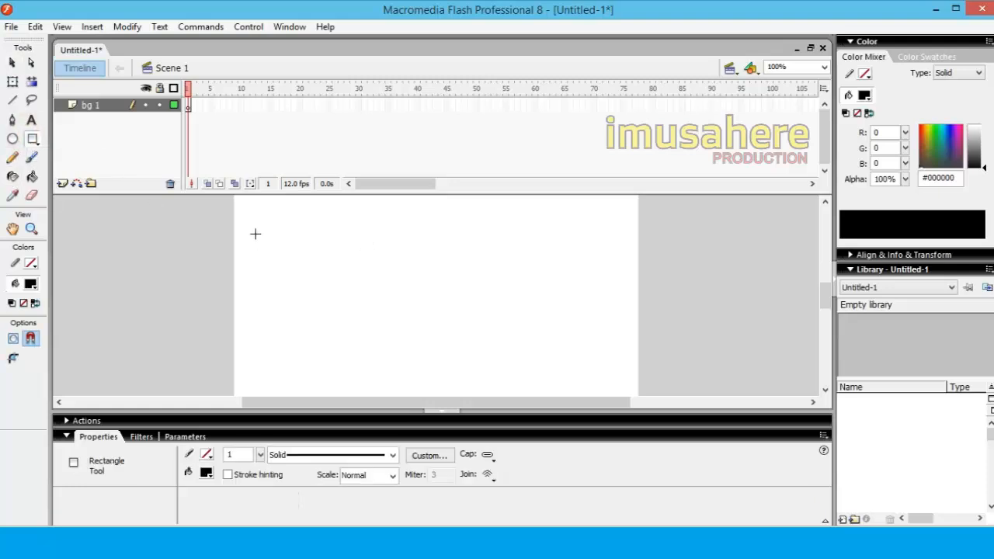
left_click(30, 283)
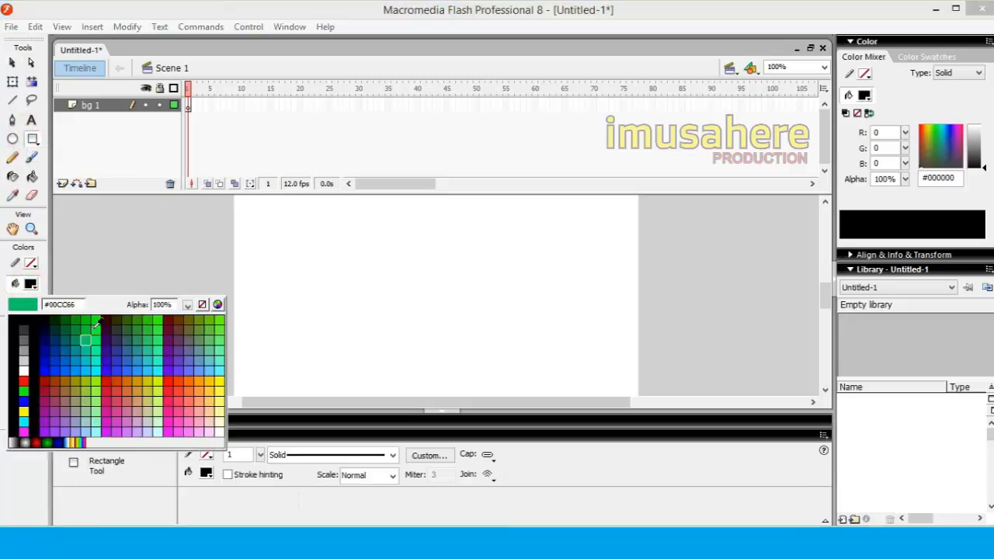
left_click(94, 324)
left_click(233, 196)
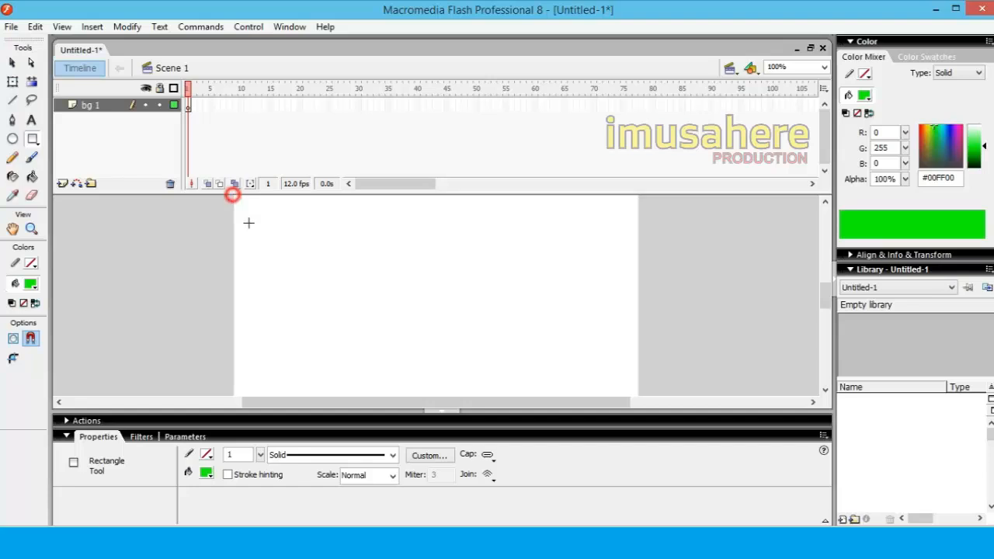
left_click_drag(235, 196, 637, 396)
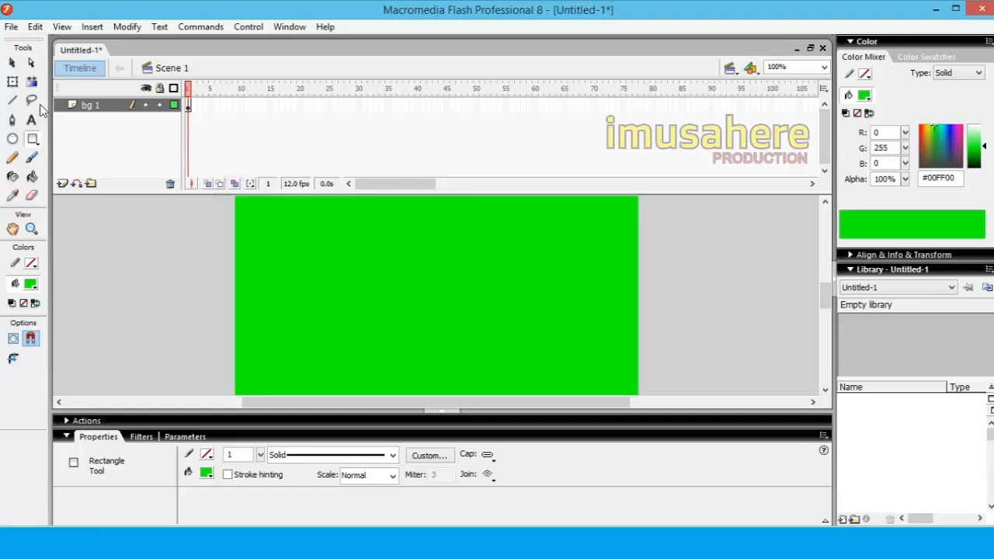
left_click(12, 62)
Insert a new layer above bg 1 and draw a yellow #FFFF00 circle about 126 px in diameter on it
right_click(98, 107)
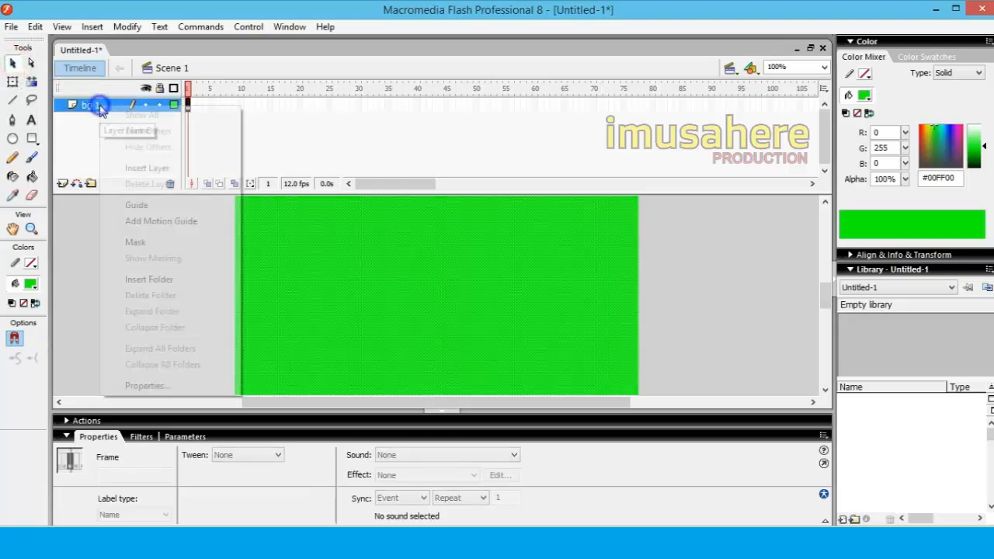
left_click(138, 167)
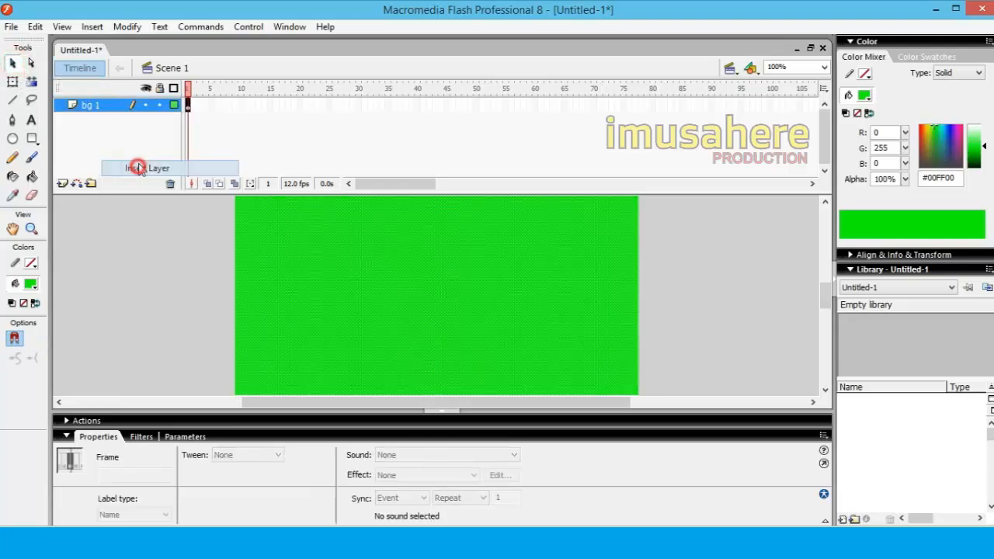
left_click(12, 139)
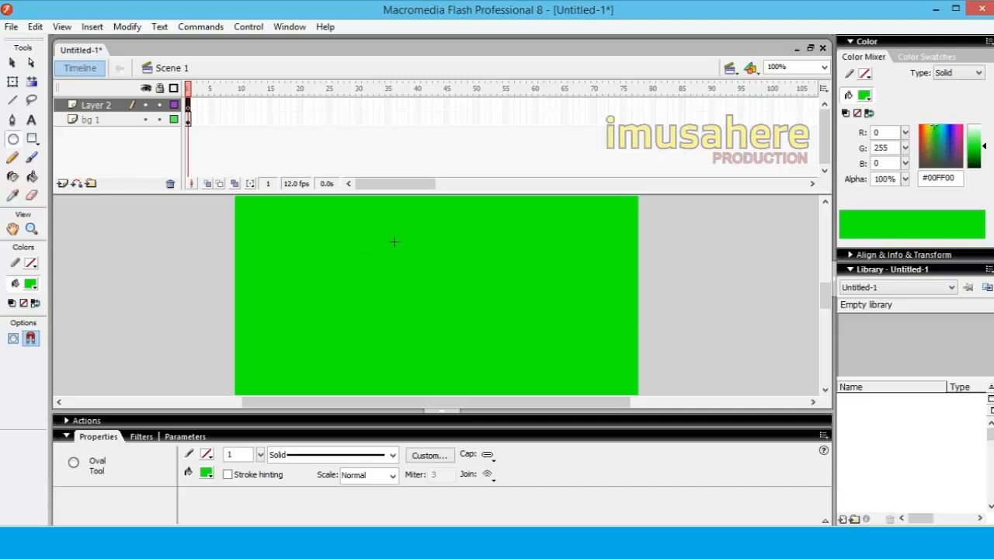
left_click(31, 284)
left_click(27, 403)
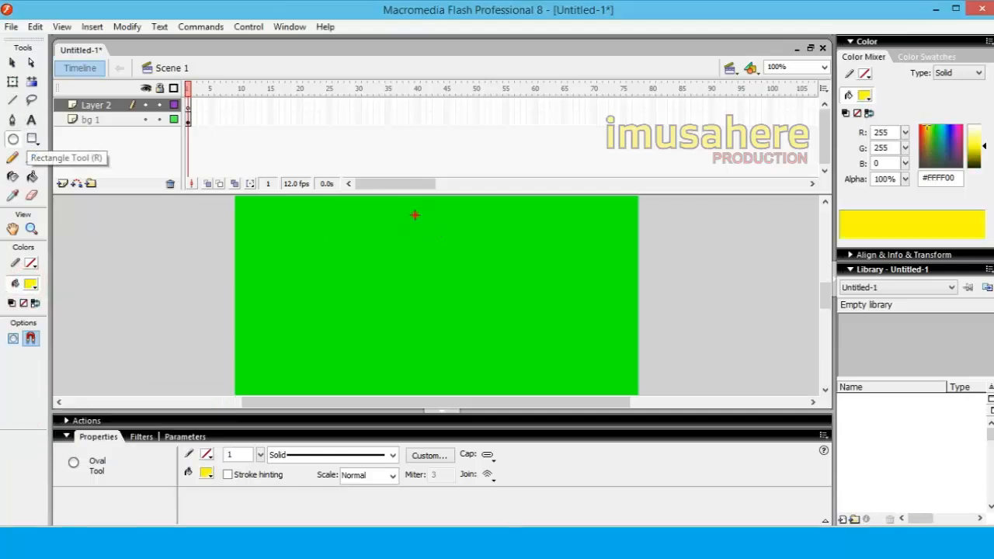
left_click_drag(415, 215, 490, 307)
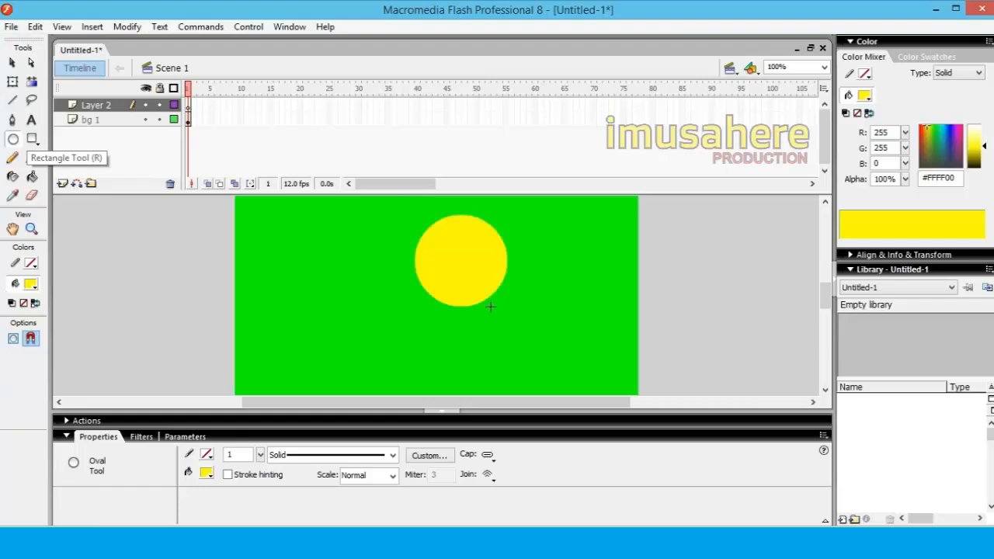
Move the yellow circle to the middle of the green background, at about X 213, Y 141
left_click(12, 62)
left_click(470, 265)
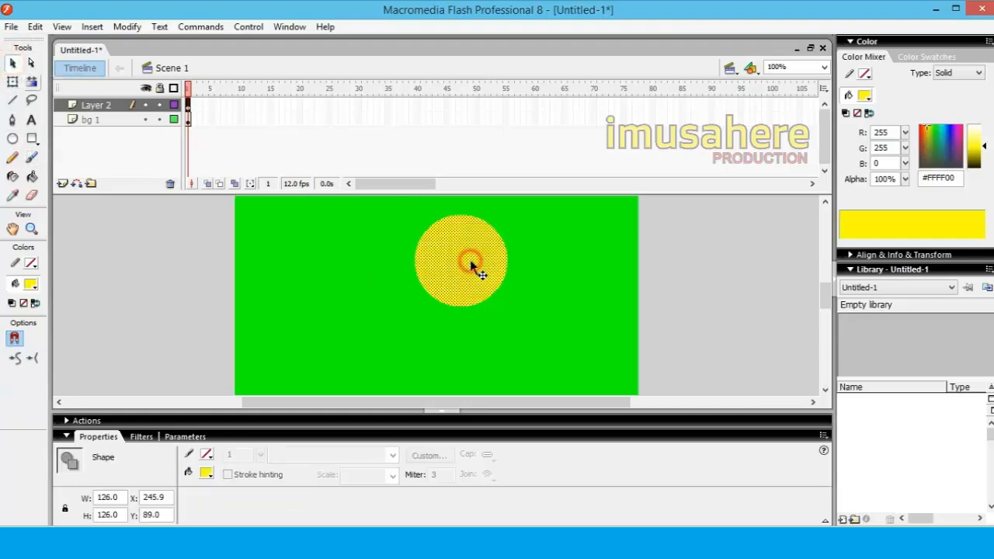
left_click_drag(471, 265, 445, 305)
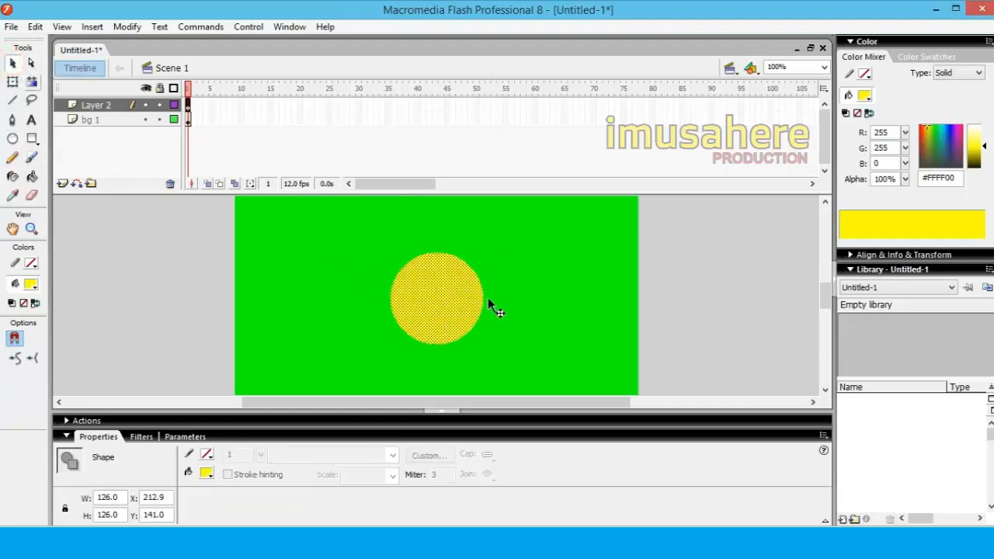
left_click(696, 272)
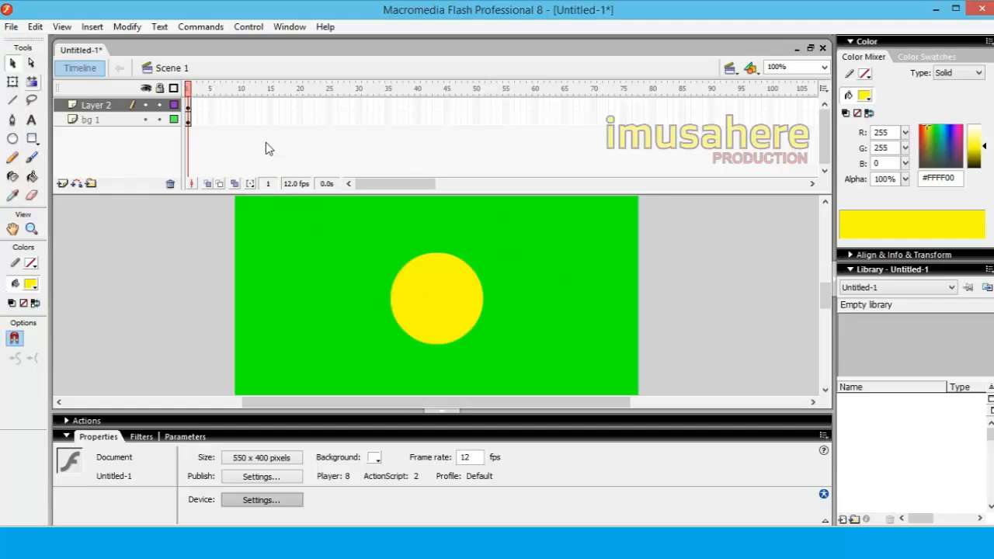
Extend the bg 1 layer by inserting a frame at frame 50
left_click(475, 119)
right_click(476, 118)
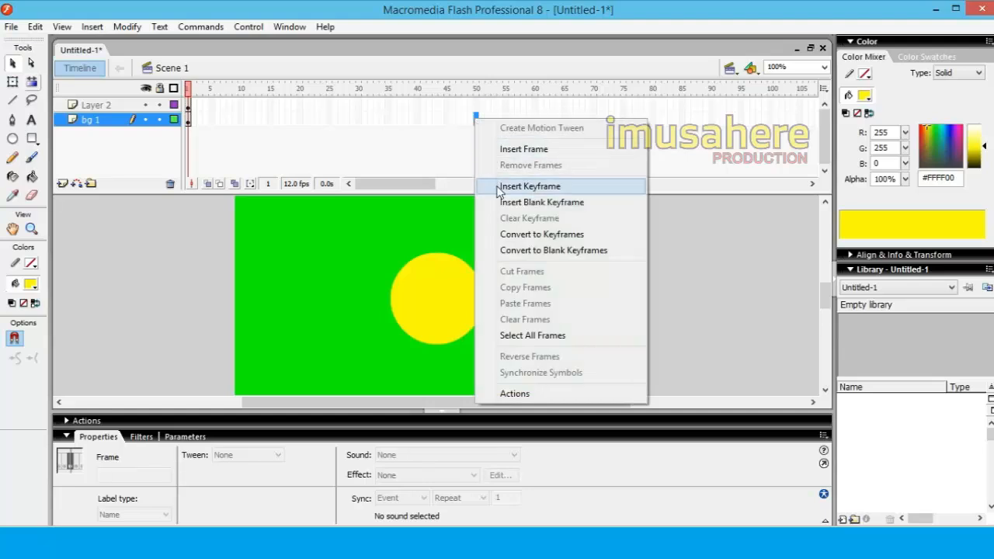
left_click(499, 149)
left_click(476, 105)
right_click(478, 108)
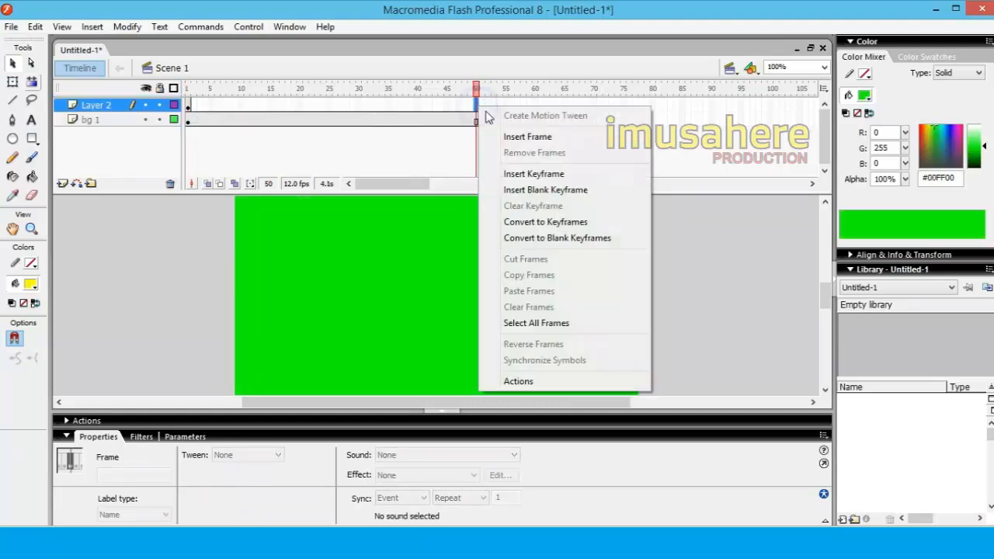
left_click(289, 104)
left_click(301, 105)
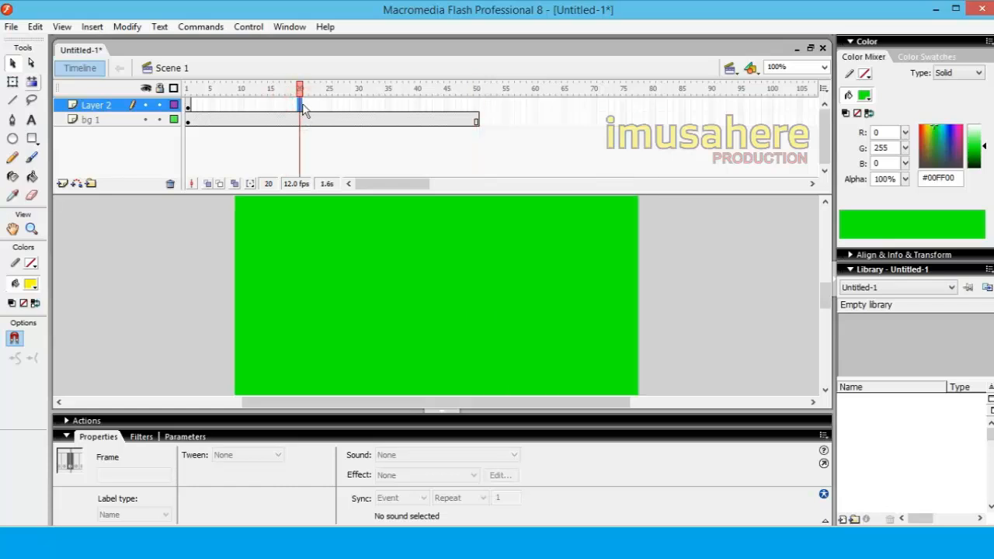
right_click(300, 105)
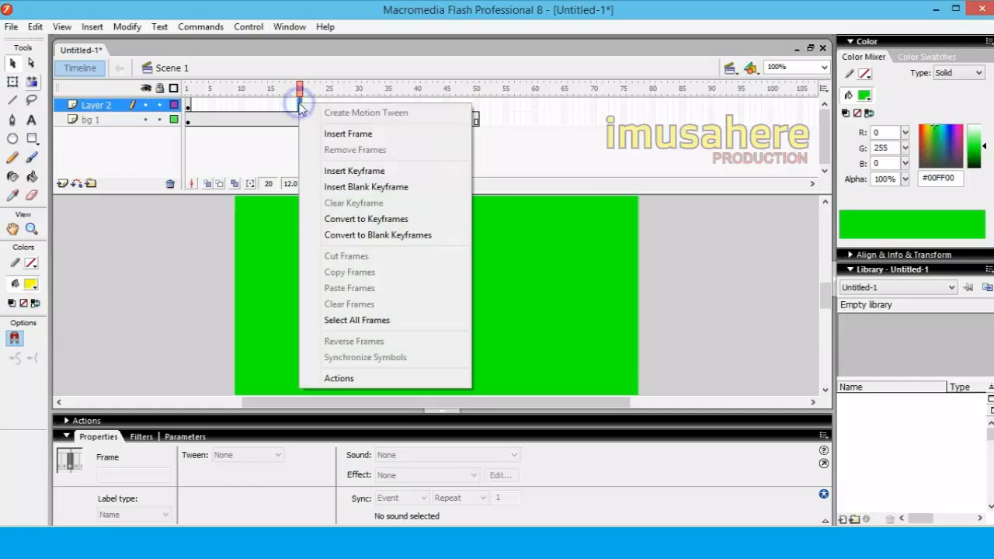
Insert a keyframe at frame 15 and a blank keyframe at frame 50 on Layer 2
left_click(272, 106)
right_click(272, 107)
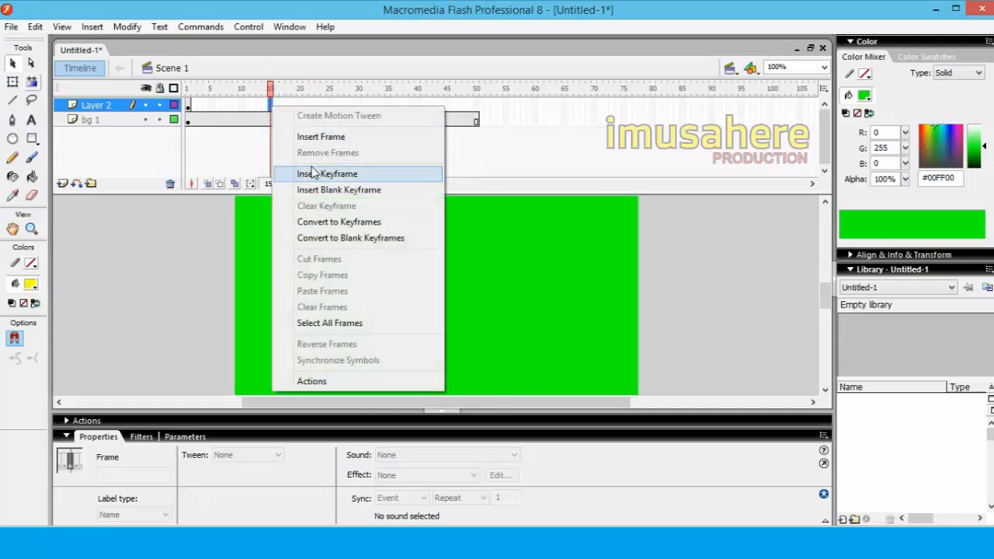
left_click(312, 172)
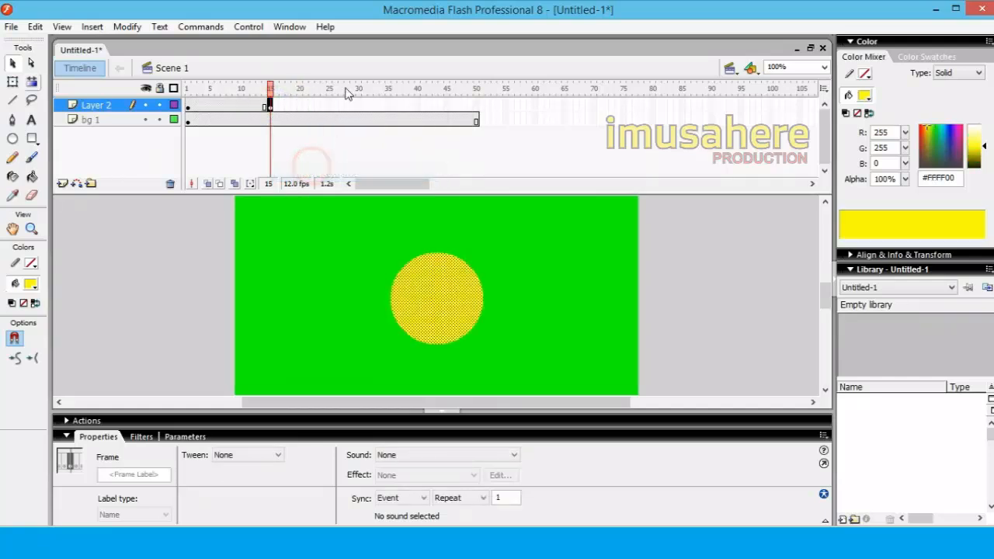
left_click(476, 105)
right_click(476, 105)
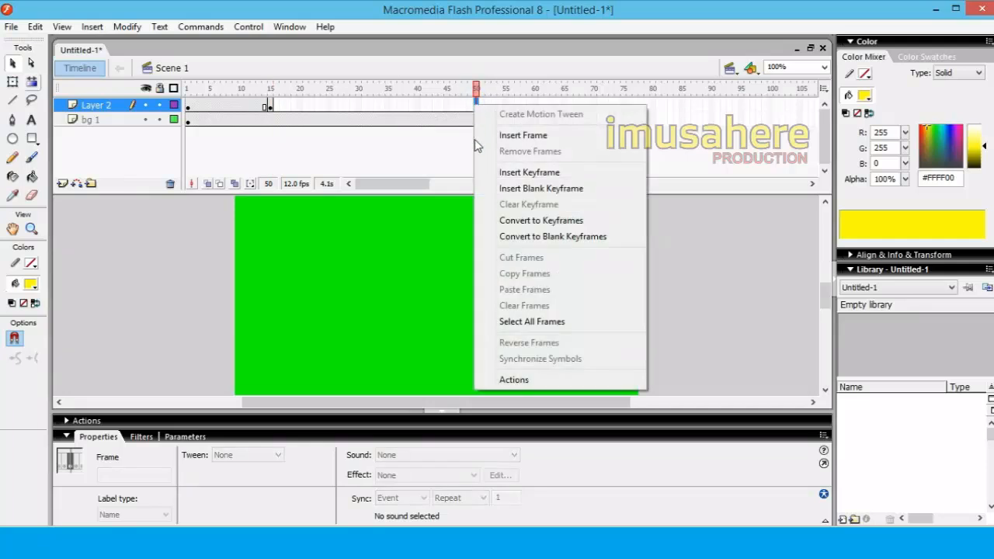
left_click(519, 188)
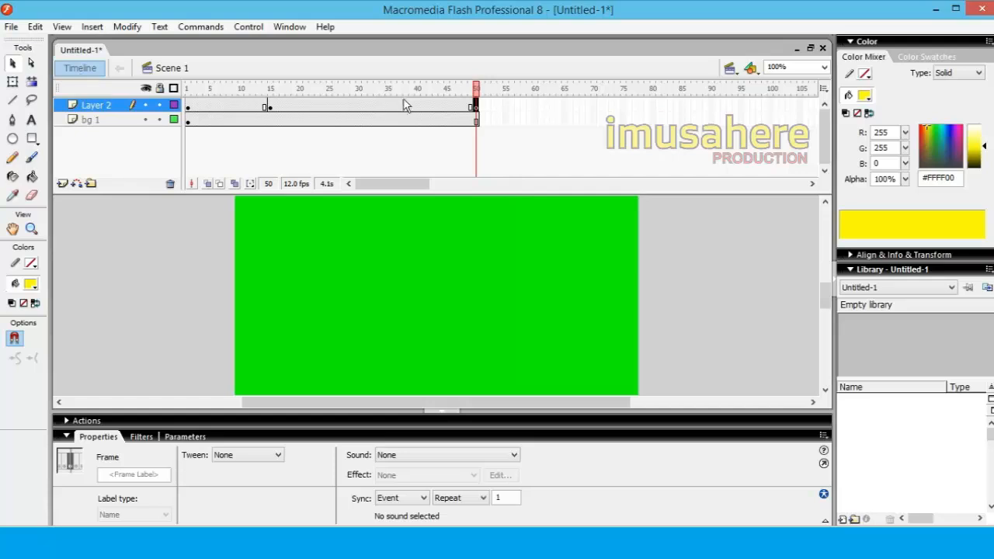
Add the yellow static text "SELAMAT MENYAKSIKAN" in Russo One, size 30, to frame 50 of Layer 2
left_click(31, 120)
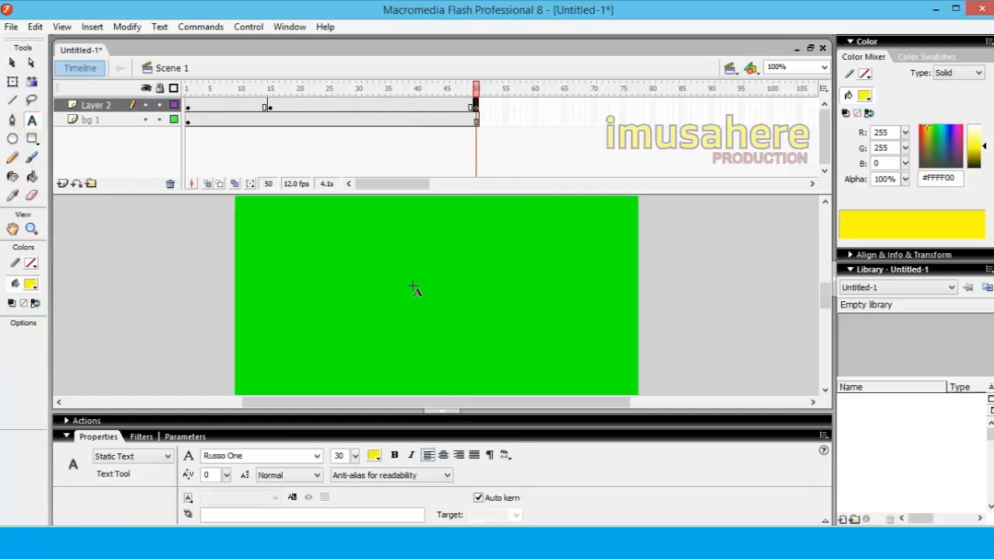
left_click(360, 290)
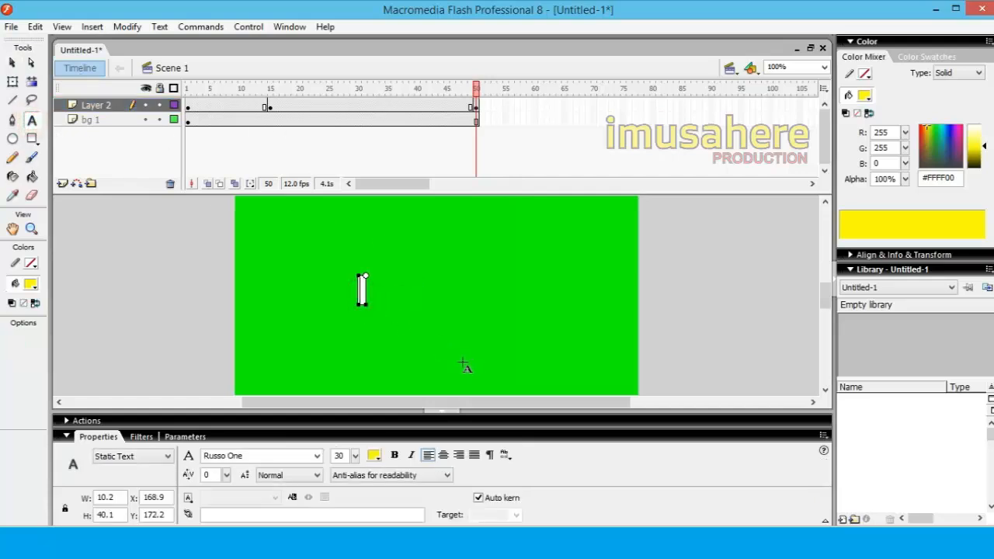
type("SELAMAT MENY")
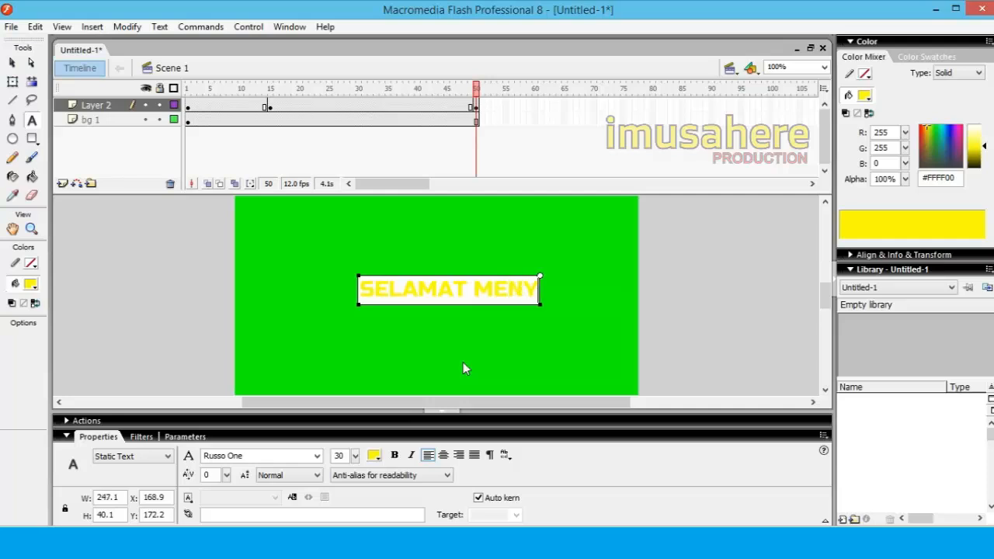
type("AKSIKAN")
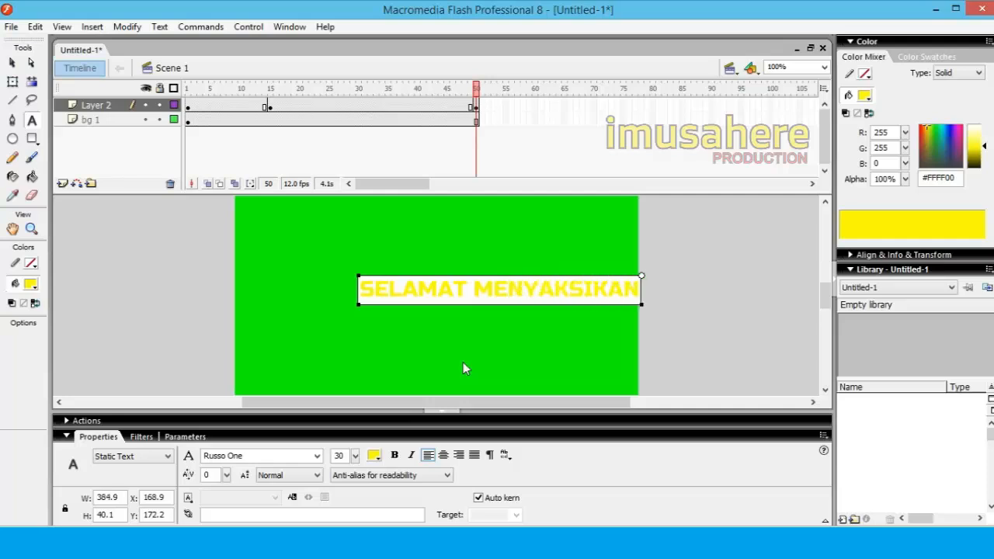
Move the text to about X 94, Y 186 in the middle of the background and break it apart completely into shapes
left_click(11, 62)
left_click(144, 293)
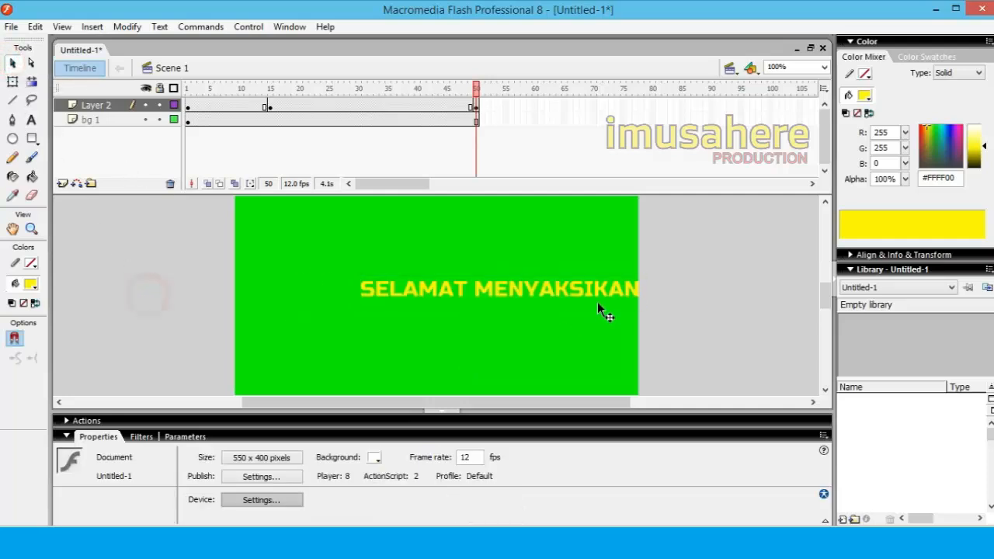
left_click(585, 294)
left_click_drag(581, 286, 527, 298)
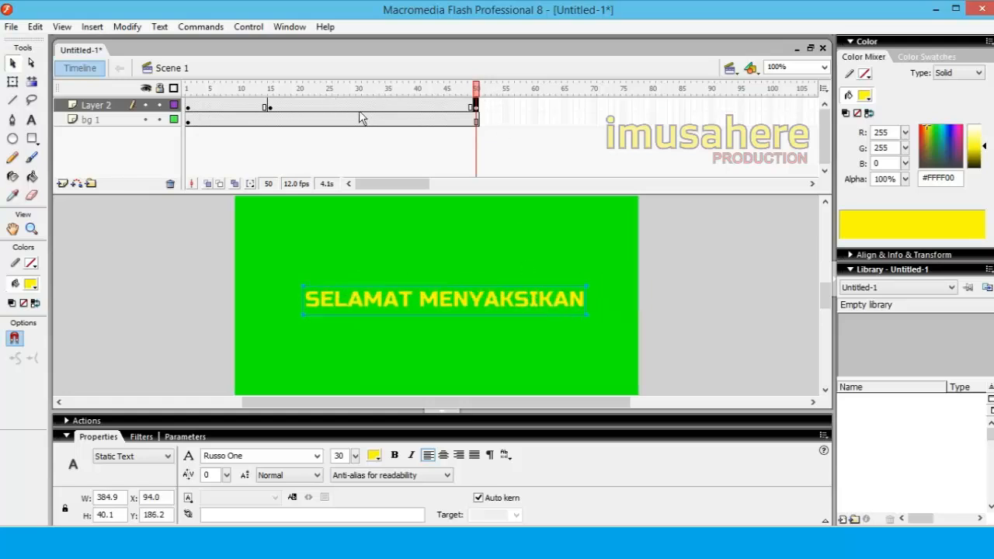
key("ctrl+b")
key("ctrl+b")
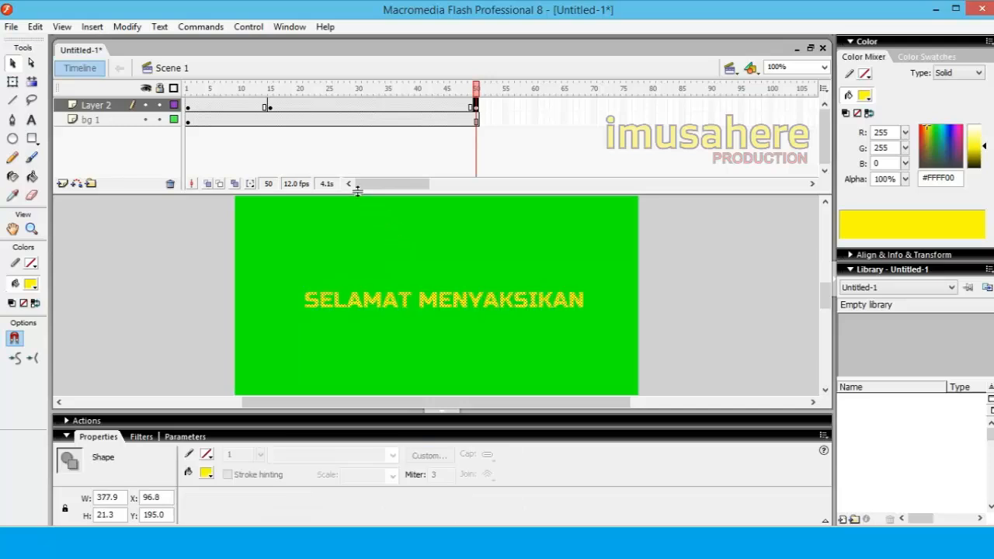
Apply a Shape tween between frames 15 and 50 of Layer 2 and scrub the timeline to frame 50 to preview it
left_click(364, 105)
left_click(247, 456)
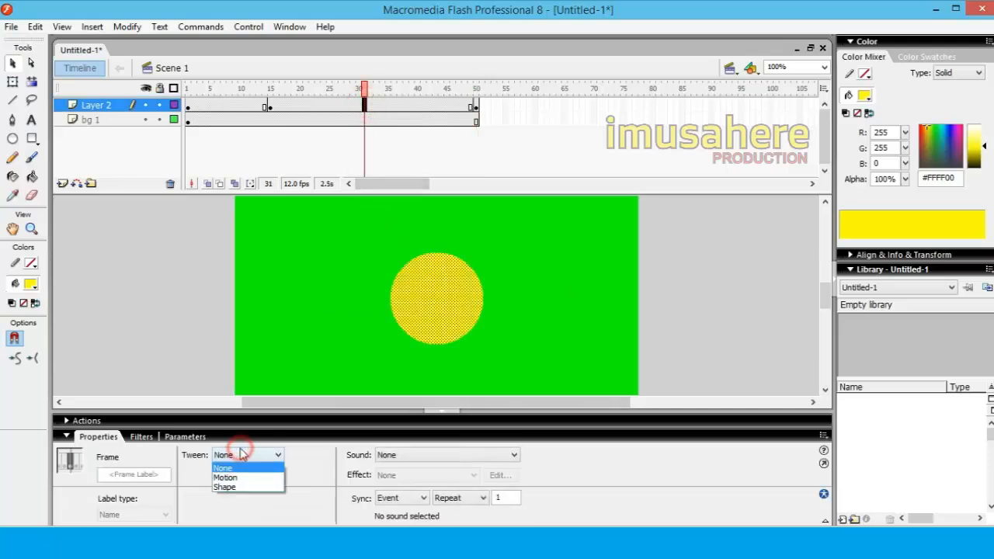
left_click(233, 488)
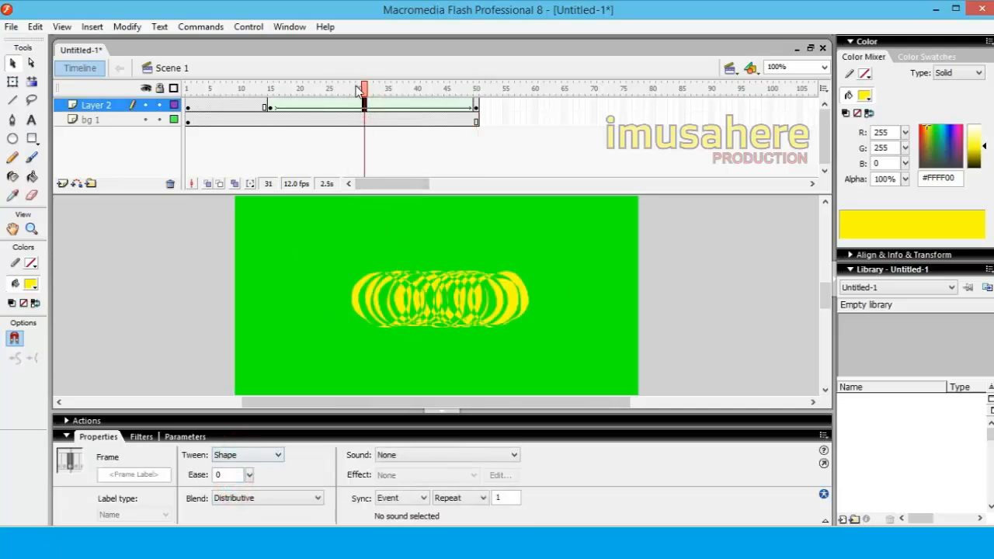
left_click_drag(363, 87, 490, 107)
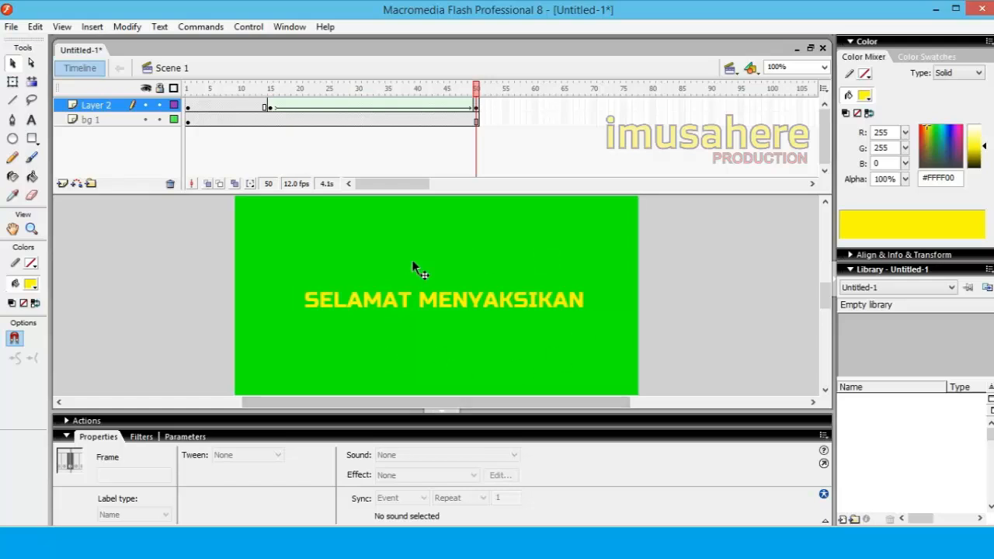
Change the fill of the background rectangle on the bg 1 layer to teal #00CC99
left_click(106, 120)
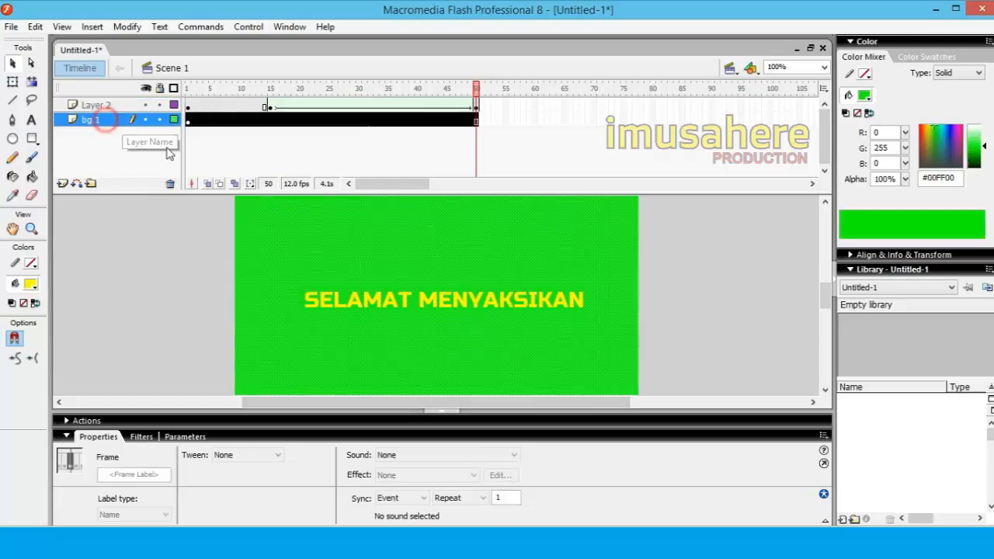
left_click(449, 250)
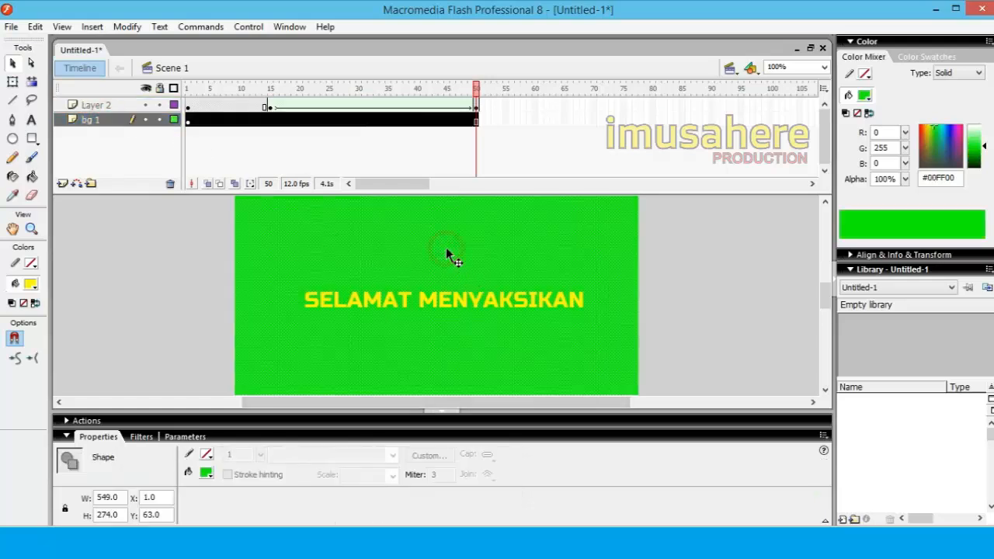
left_click(31, 284)
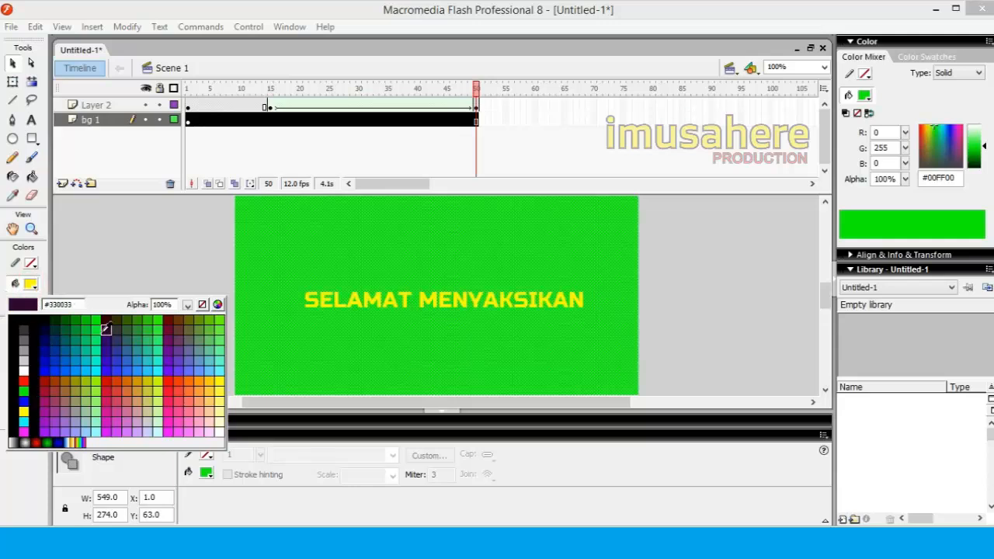
left_click(87, 357)
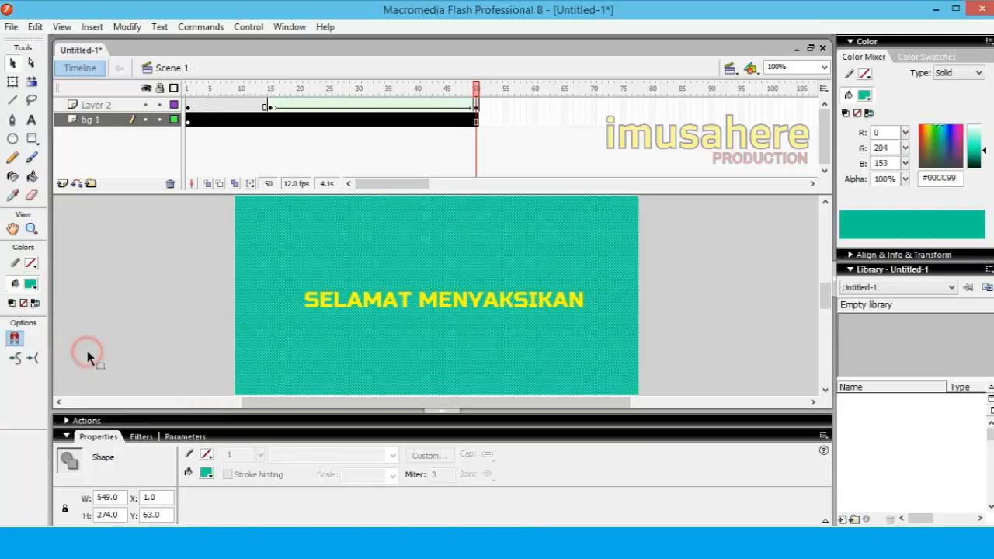
left_click(111, 292)
Insert a keyframe at frame 60 of Layer 2 and extend the bg 1 layer to frame 60
left_click_drag(478, 89, 563, 106)
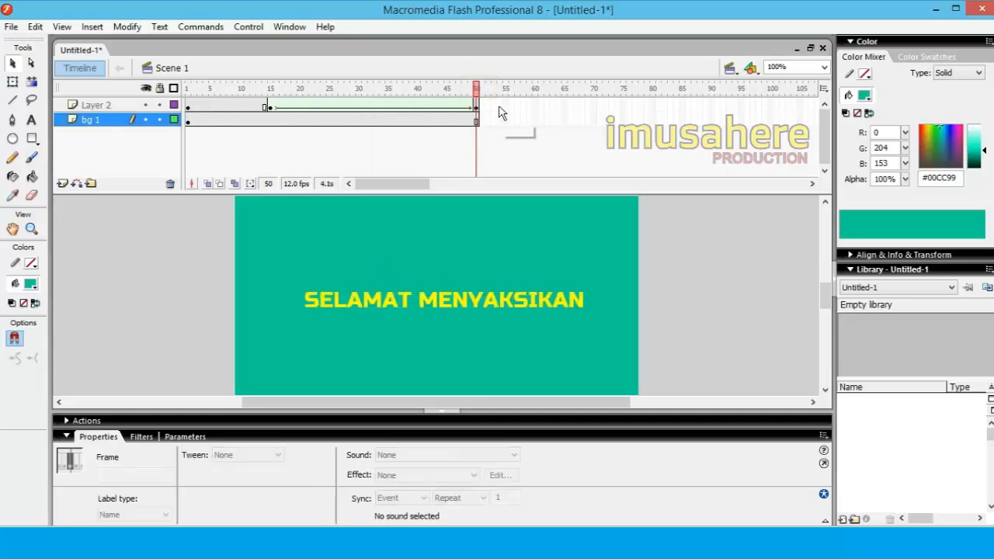
right_click(536, 106)
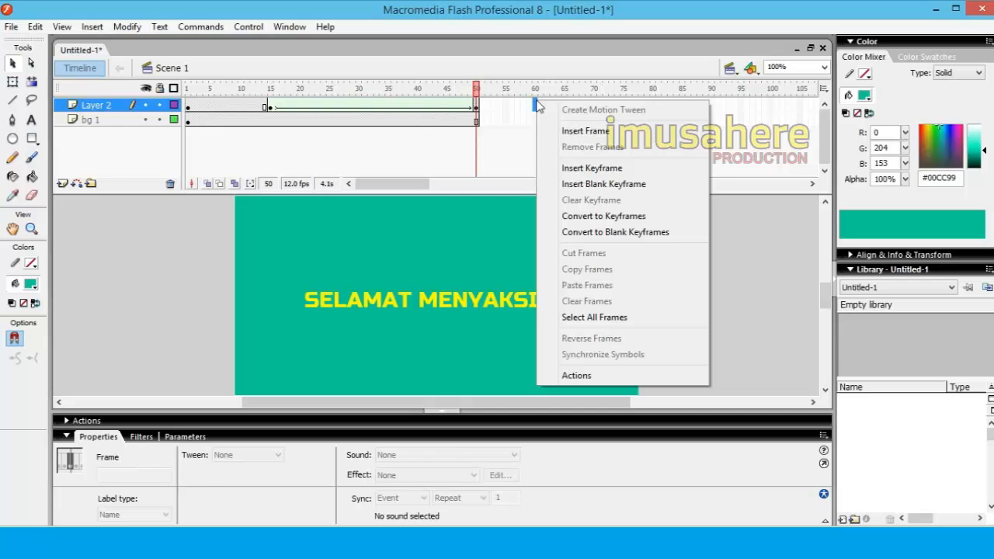
left_click(553, 167)
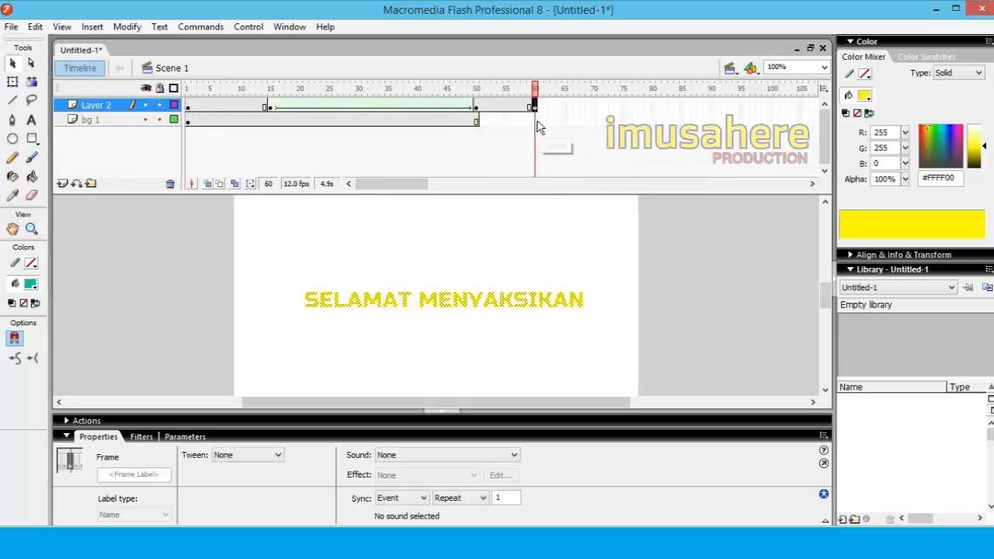
left_click(536, 120)
right_click(536, 122)
left_click(556, 153)
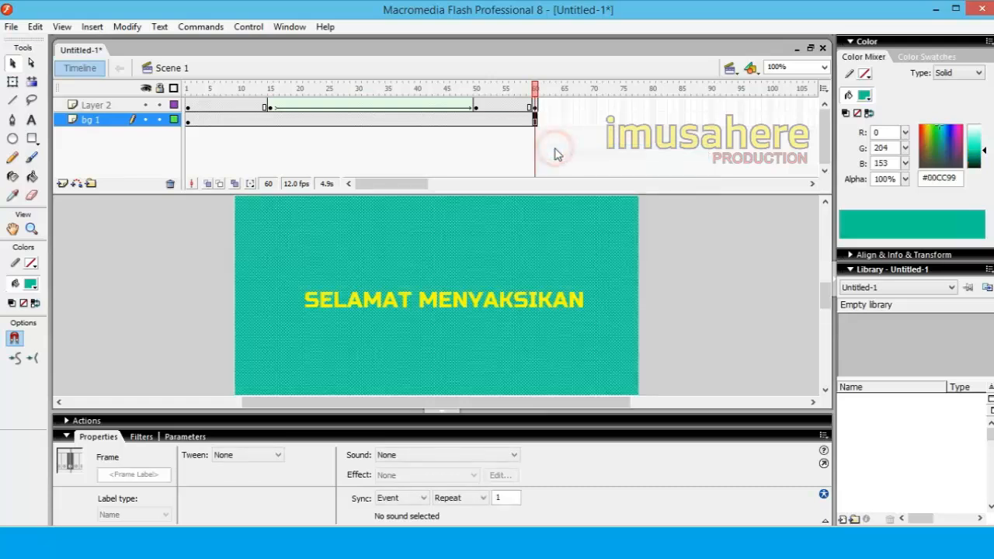
Draw ten small yellow circles of varying sizes around the large circle on frame 1 of Layer 2 with the Oval tool
left_click_drag(534, 87, 188, 115)
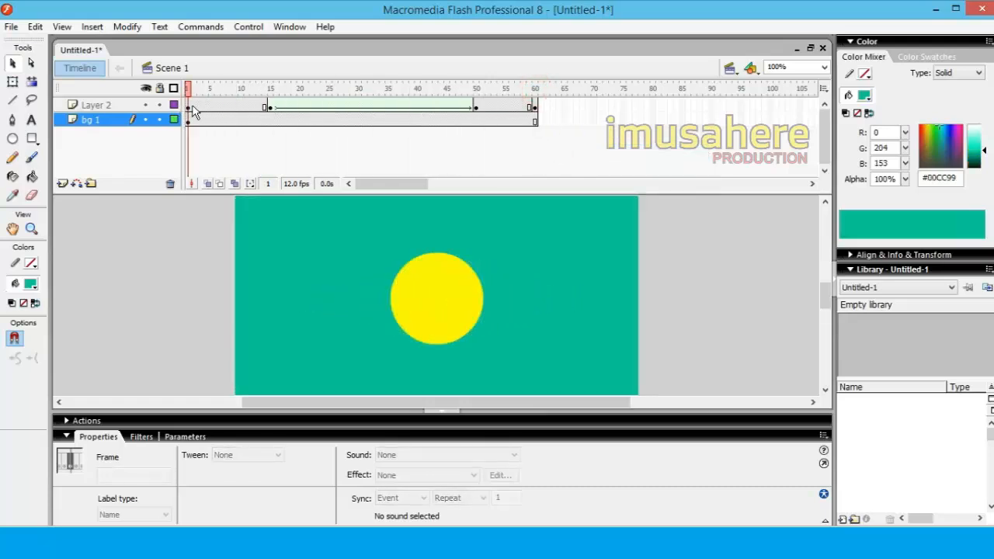
left_click(189, 106)
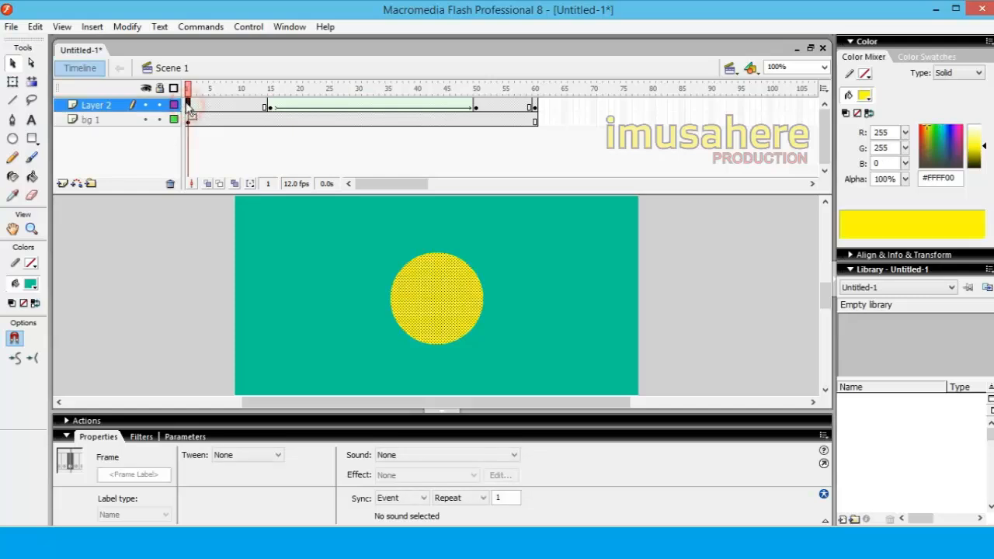
left_click(12, 139)
left_click(31, 284)
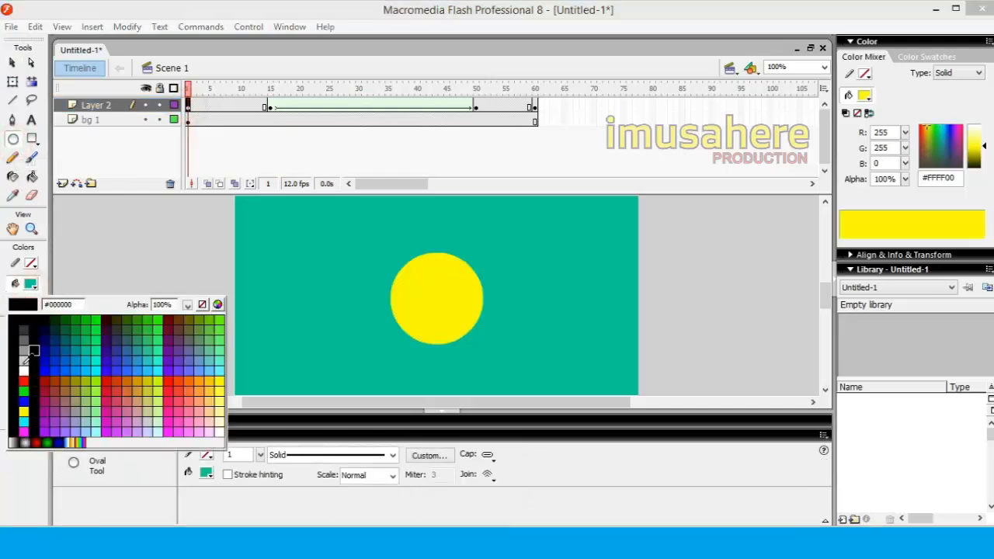
left_click(23, 411)
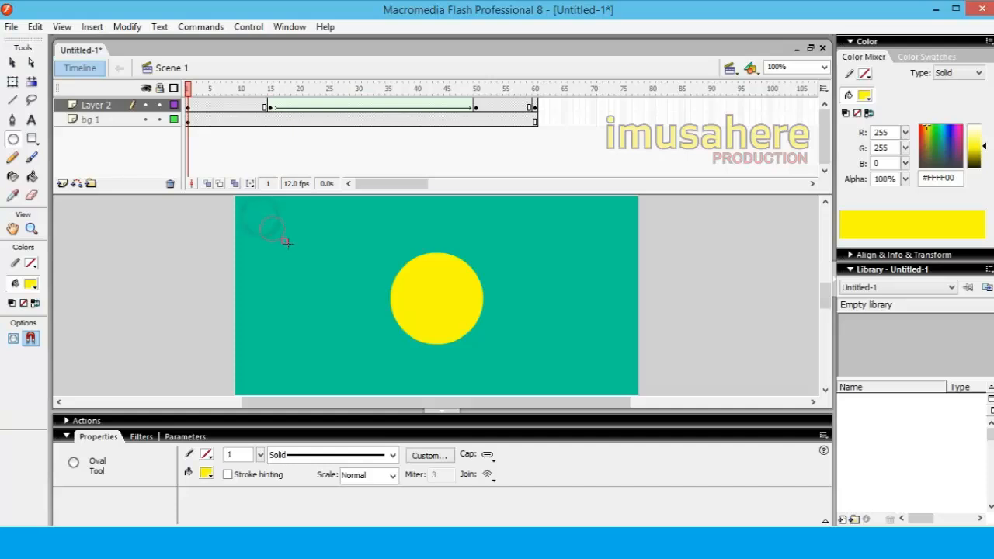
left_click_drag(287, 242, 288, 244)
left_click_drag(577, 212, 595, 231)
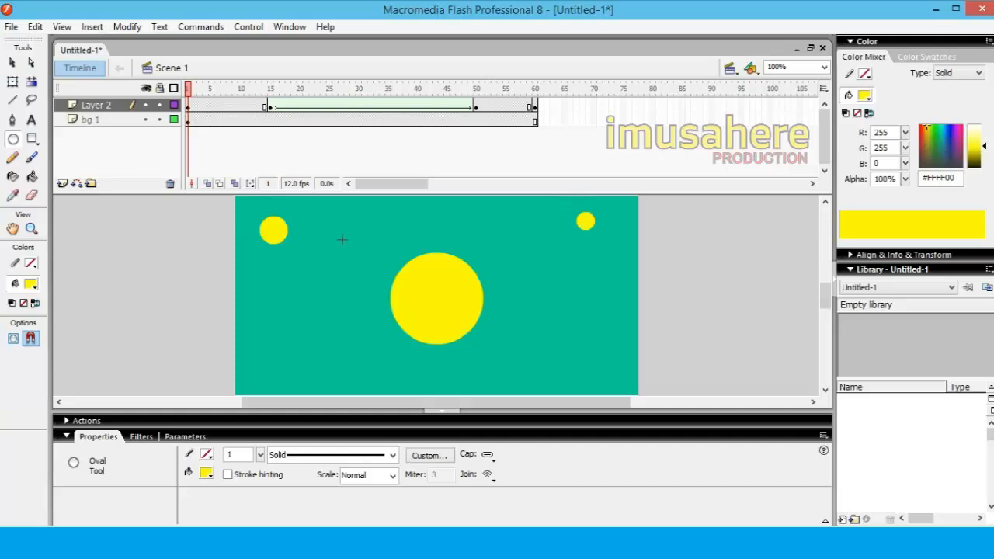
left_click_drag(329, 238, 355, 263)
left_click_drag(320, 361, 356, 396)
left_click_drag(269, 299, 308, 337)
mouse_move(573, 301)
left_mouse_down()
mouse_move(590, 335)
mouse_move(610, 337)
left_mouse_up()
left_click_drag(496, 351, 525, 380)
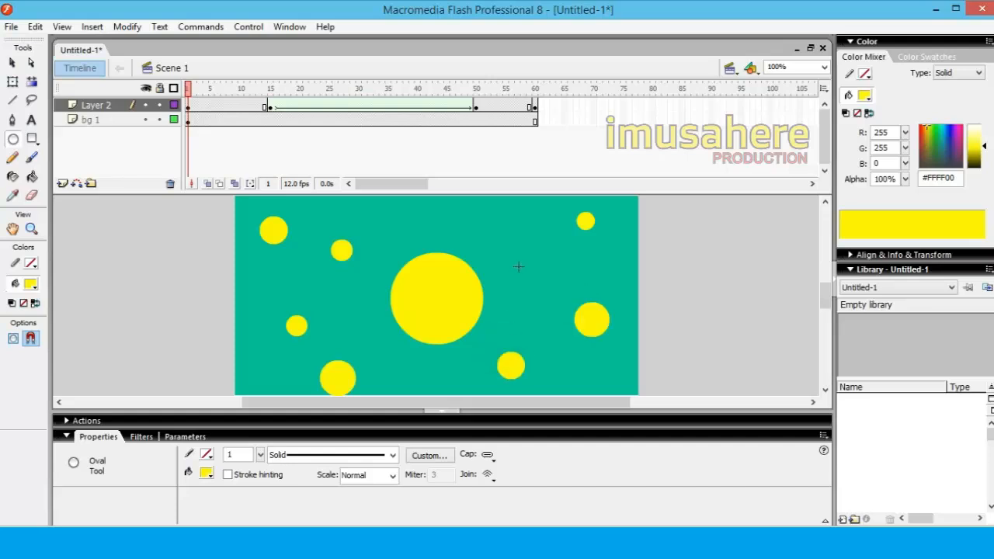
left_click_drag(518, 266, 539, 282)
left_click_drag(467, 215, 485, 234)
left_click_drag(389, 209, 415, 233)
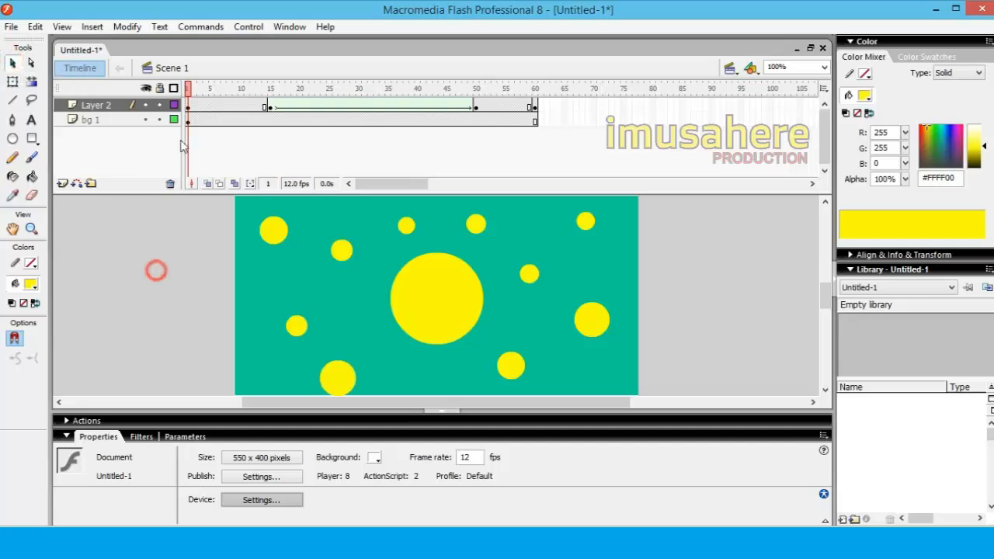
Scrub back to frame 1, test the movie with the added circles and close the preview
left_click_drag(237, 89, 187, 92)
key("ctrl+Return")
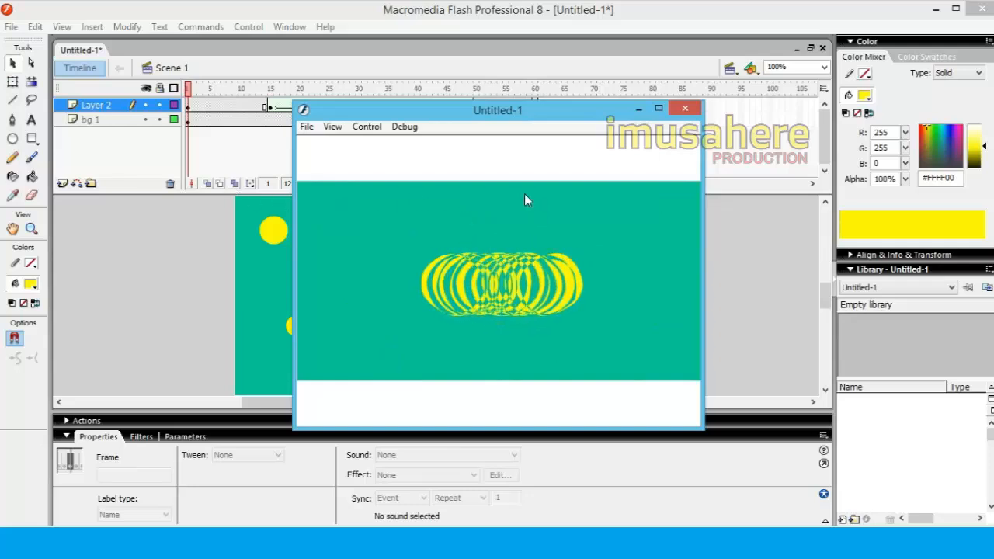
left_click(685, 109)
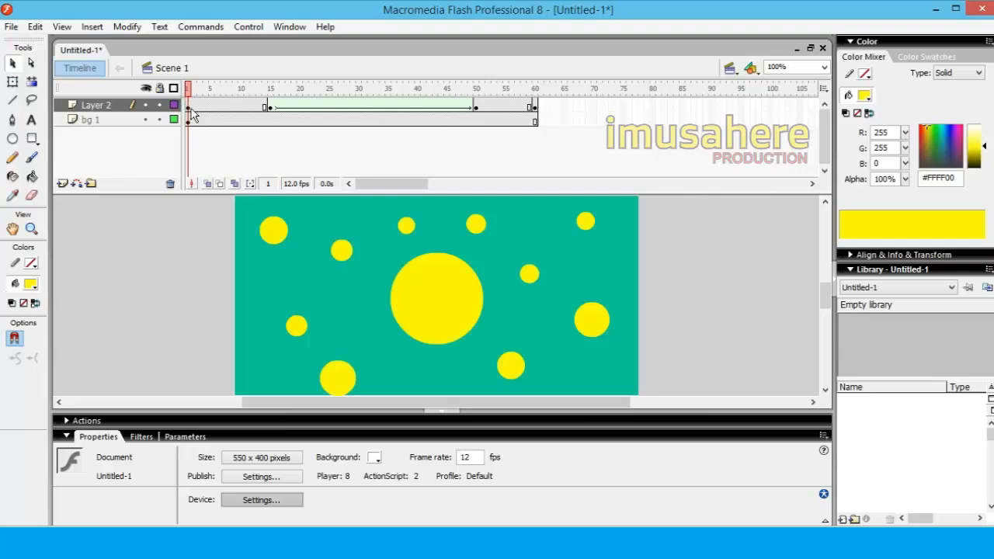
Copy frame 1 of Layer 2 and paste it over the keyframe at frame 15
left_click(191, 109)
right_click(191, 109)
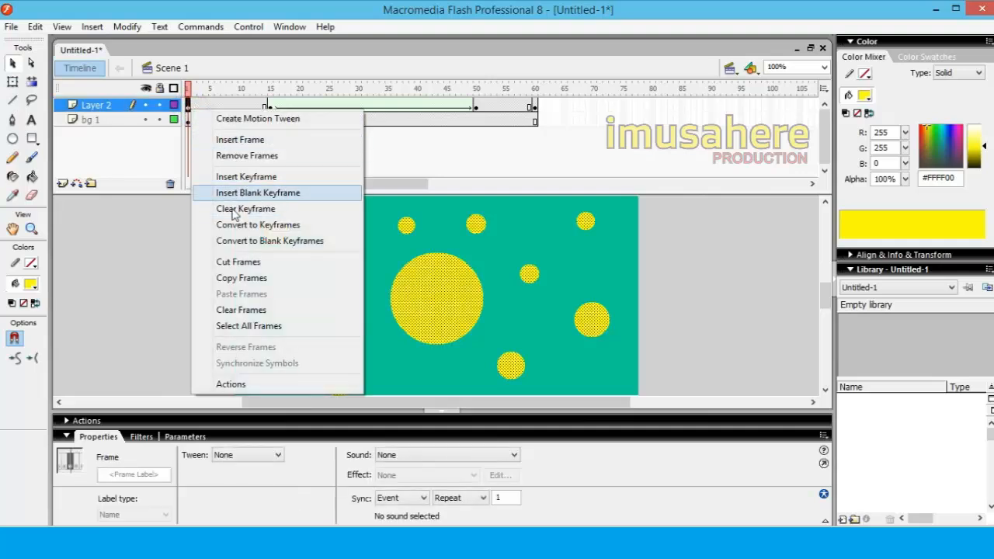
left_click(239, 278)
left_click(270, 107)
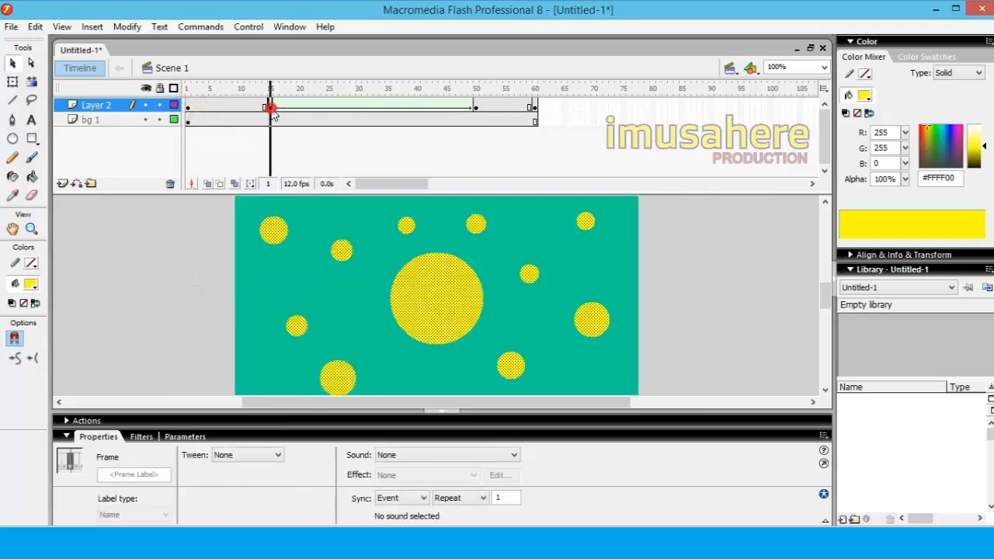
right_click(271, 109)
left_click(311, 291)
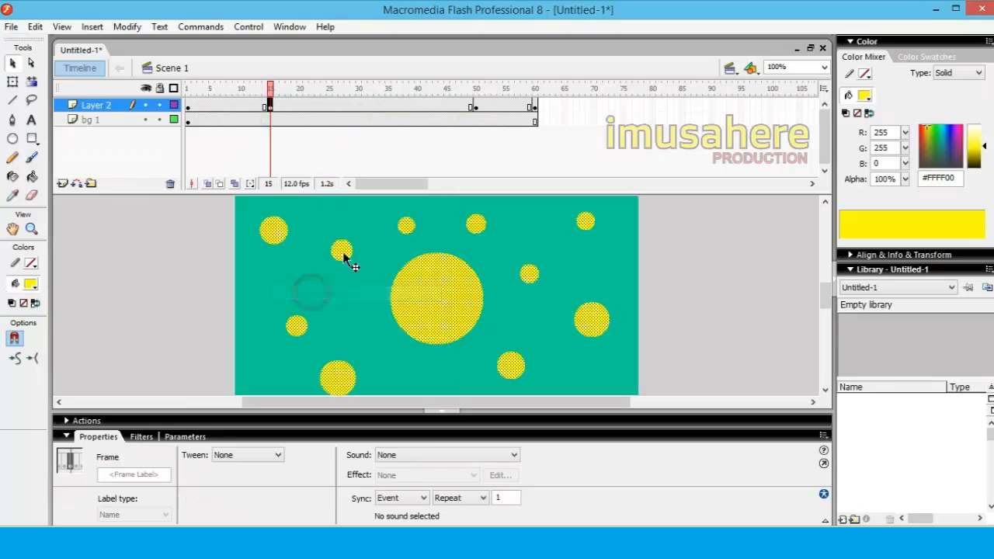
Play the timeline from frame 15 and reapply a Shape tween between frames 15 and 50 of Layer 2
left_click(476, 107)
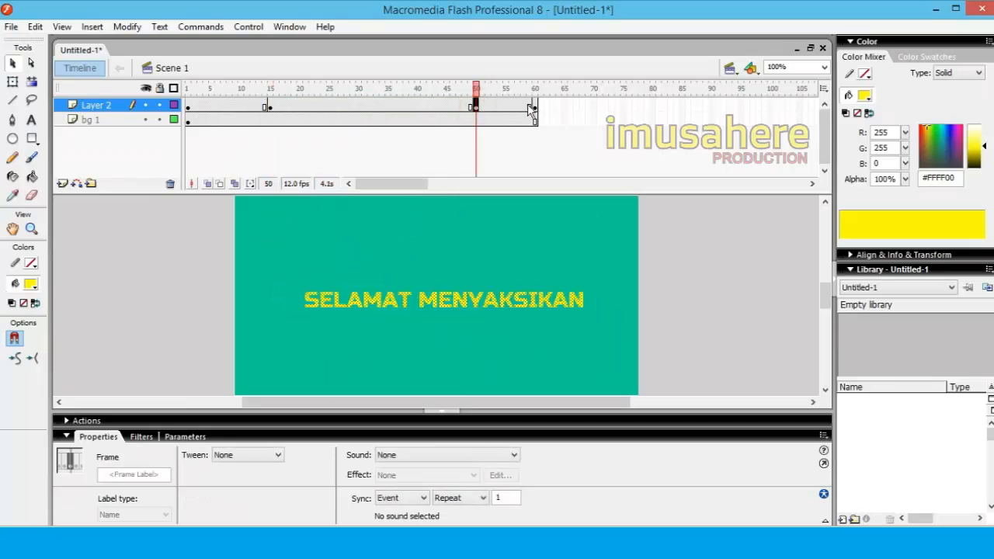
left_click(534, 107)
left_click(273, 107)
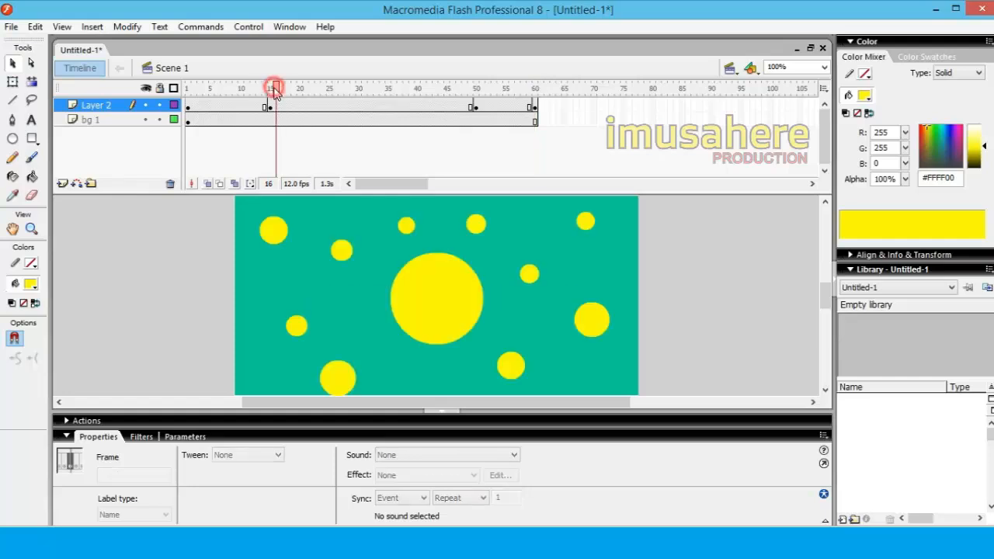
left_click(270, 108)
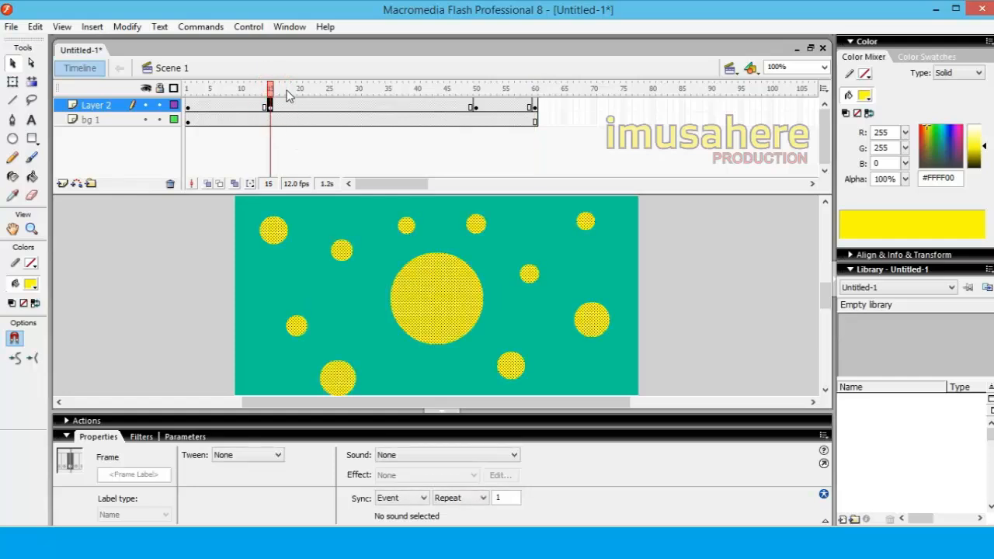
key("Return")
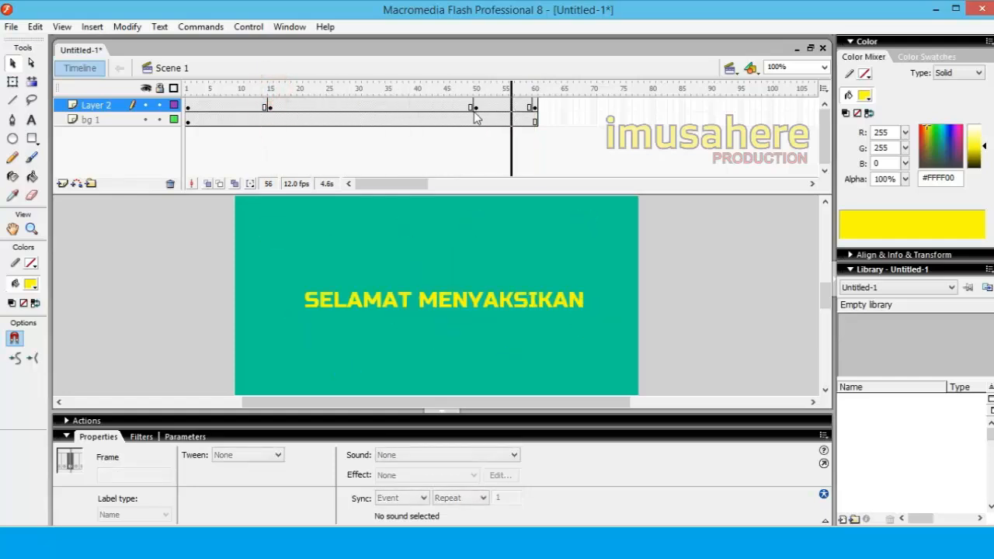
left_click(364, 107)
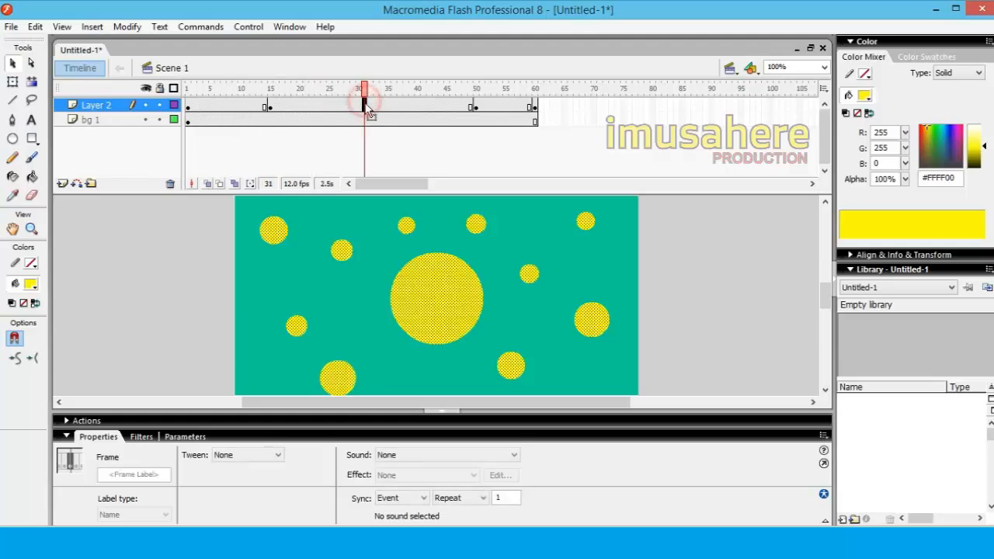
left_click(247, 455)
left_click(244, 489)
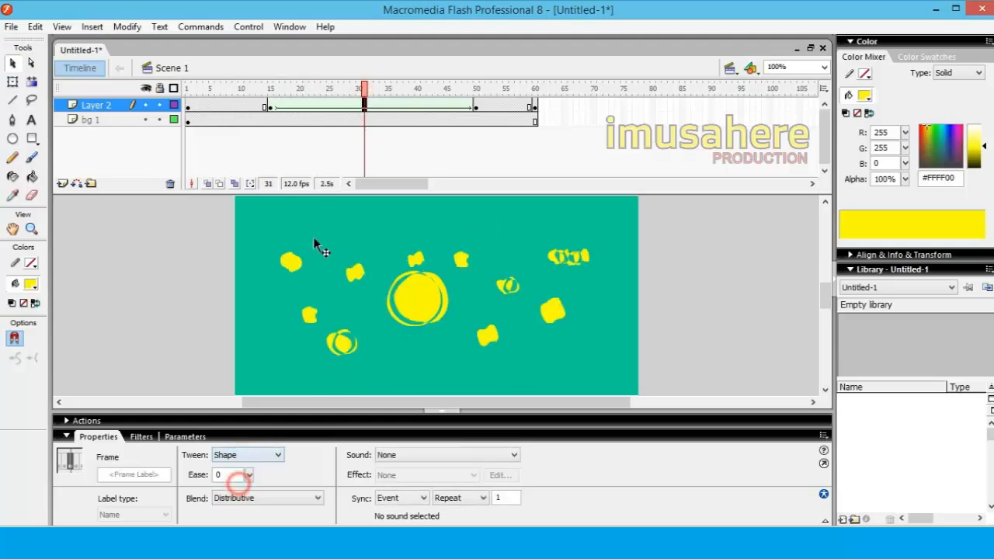
Scrub through the restored shape tween, test the movie again and close the preview
left_click_drag(365, 85, 204, 94)
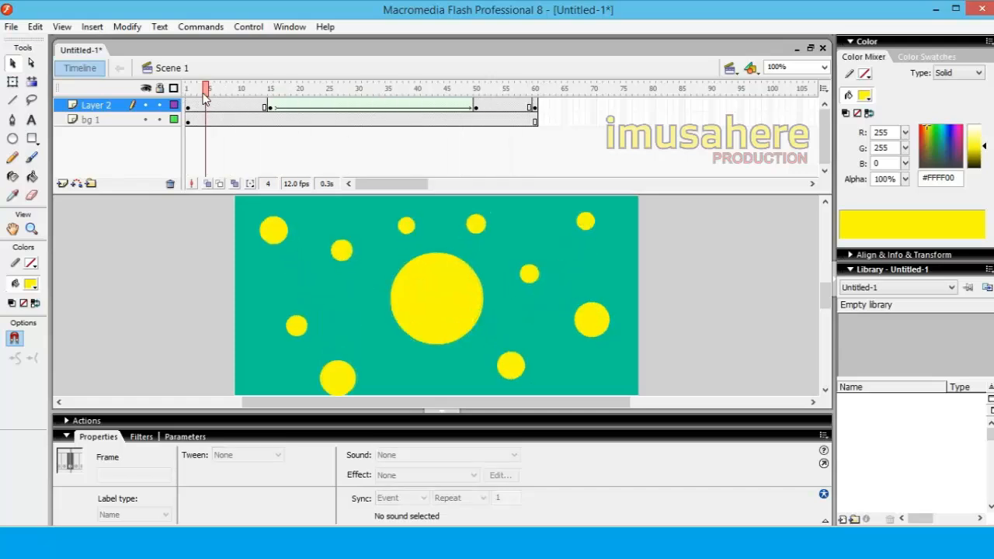
key("ctrl+Return")
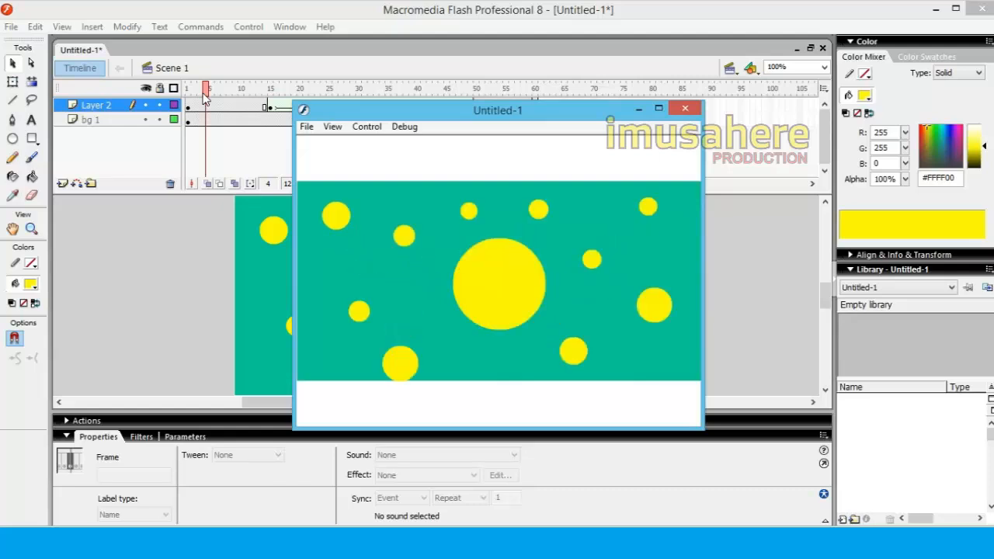
left_click(685, 108)
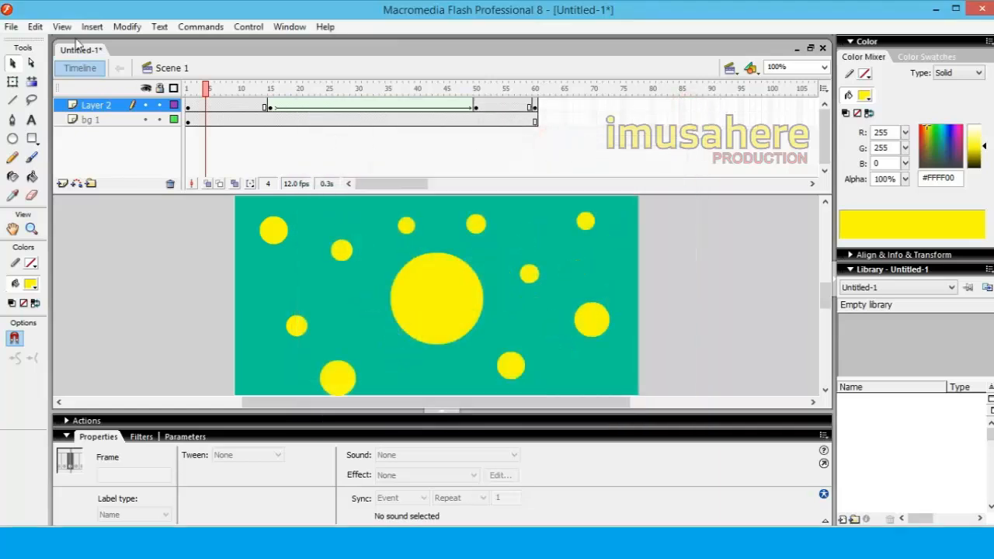
Insert keyframes at frames 5 and 10 of Layer 2
left_click_drag(205, 88, 187, 107)
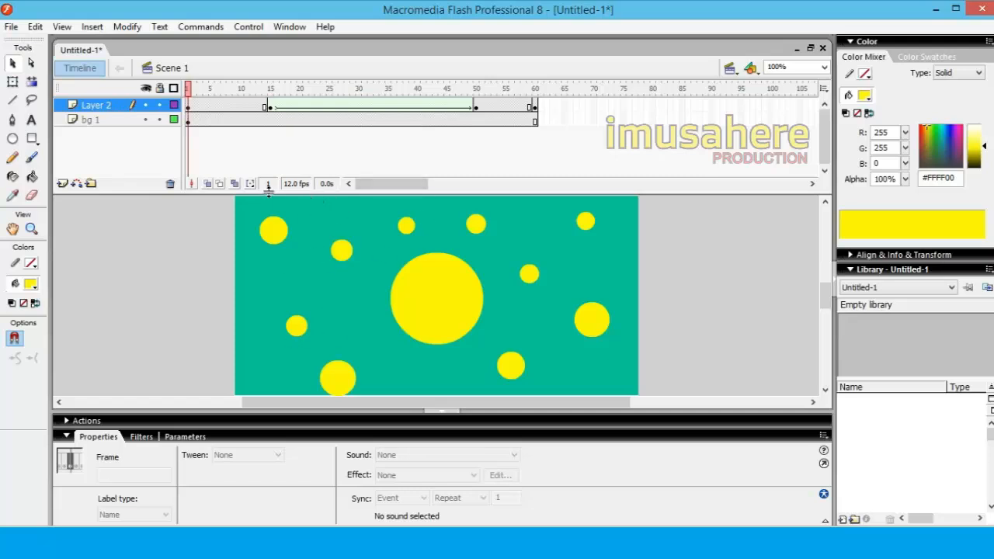
right_click(212, 109)
left_click(266, 171)
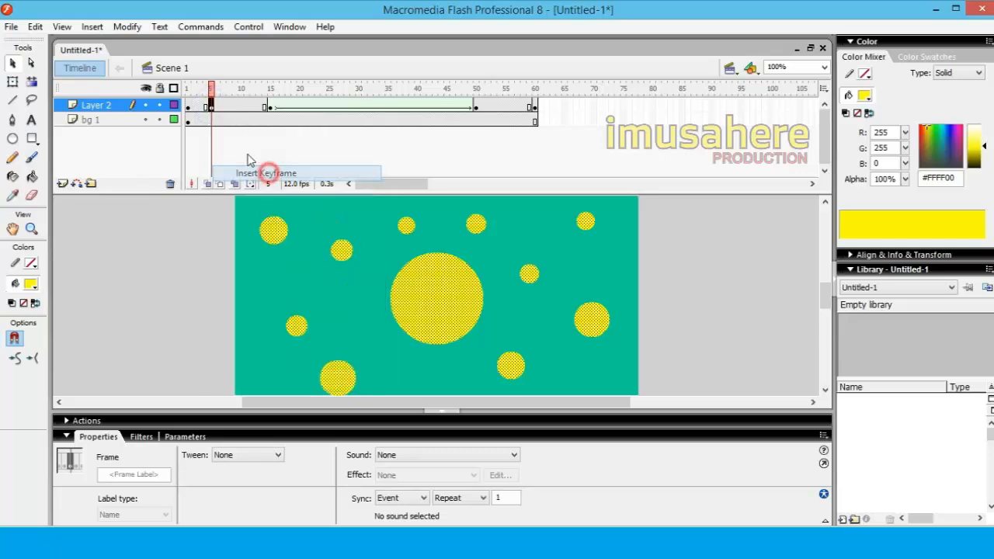
left_click(241, 107)
right_click(241, 107)
left_click(268, 172)
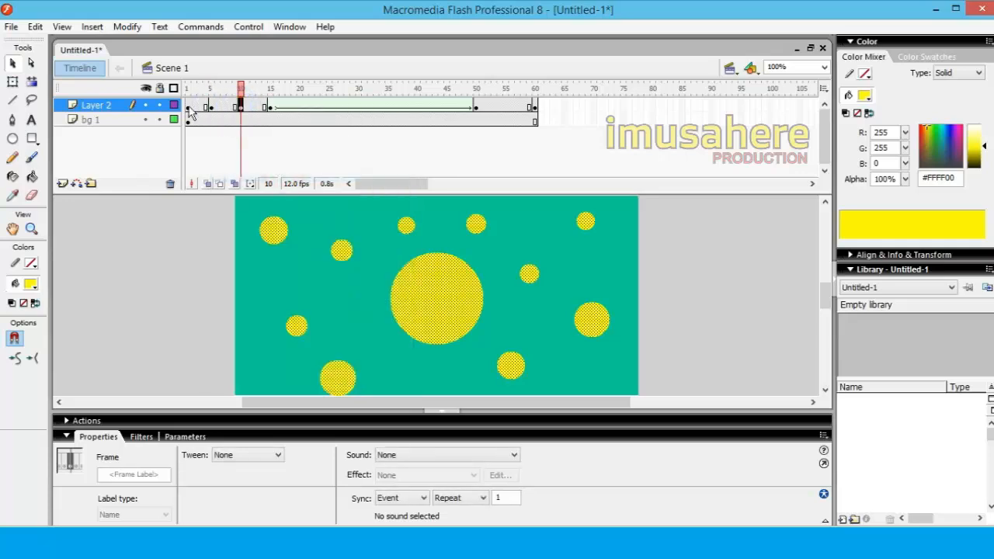
Set the fill of all circles on frame 5 of Layer 2 to red #FF0000
left_click(188, 107)
left_click(212, 109)
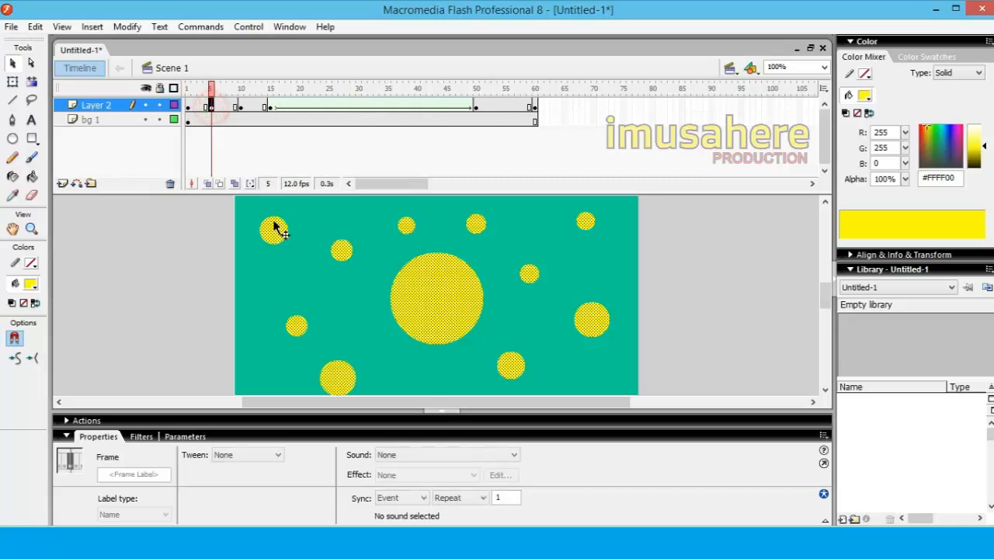
left_click(272, 227)
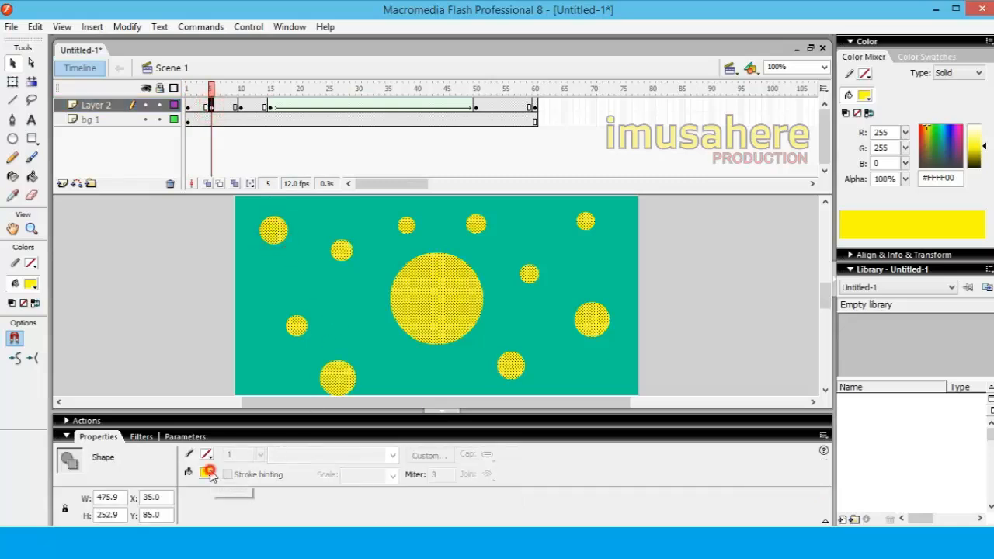
left_click(210, 475)
left_click(219, 395)
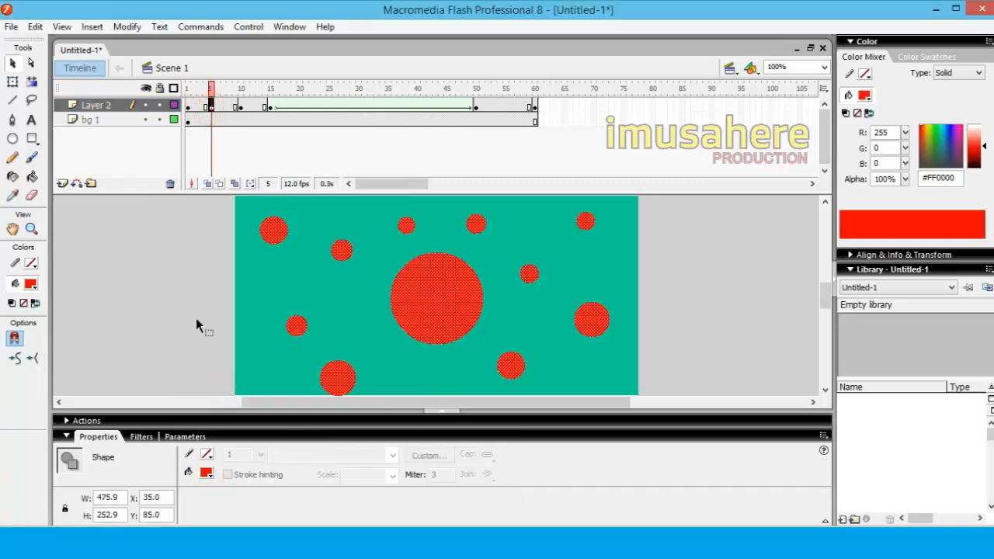
Set the fill of all circles on frame 15 of Layer 2 to red #FF0000
left_click(240, 108)
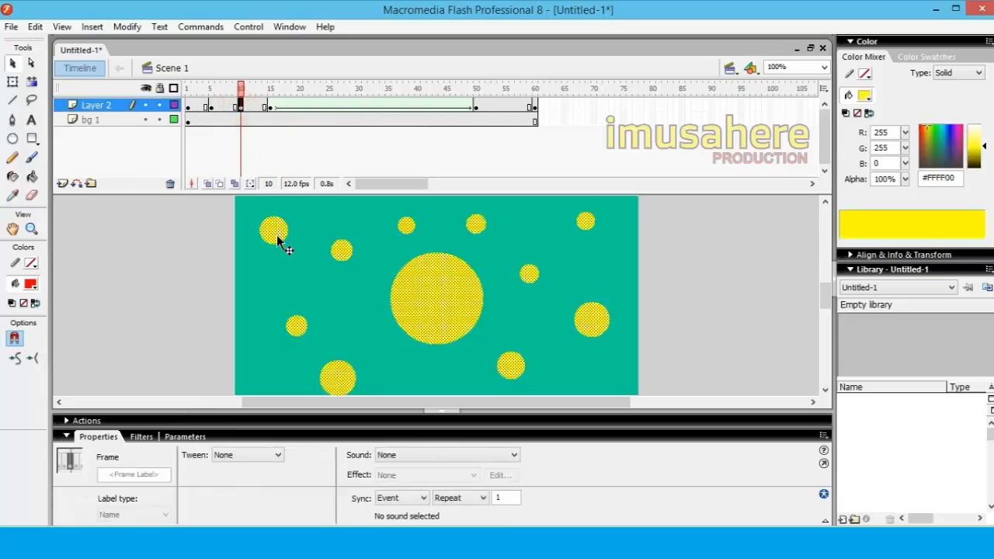
left_click(270, 107)
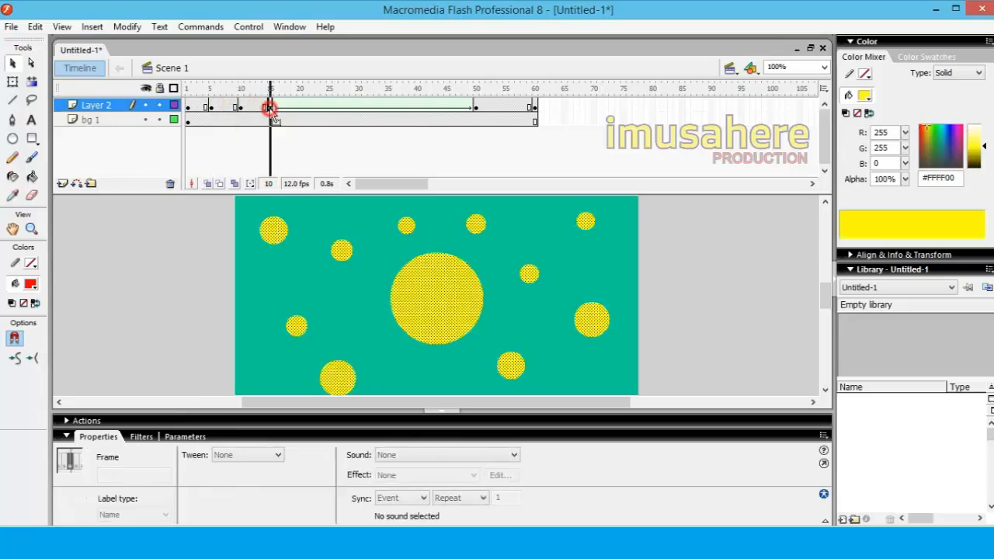
left_click(280, 231)
left_click(207, 474)
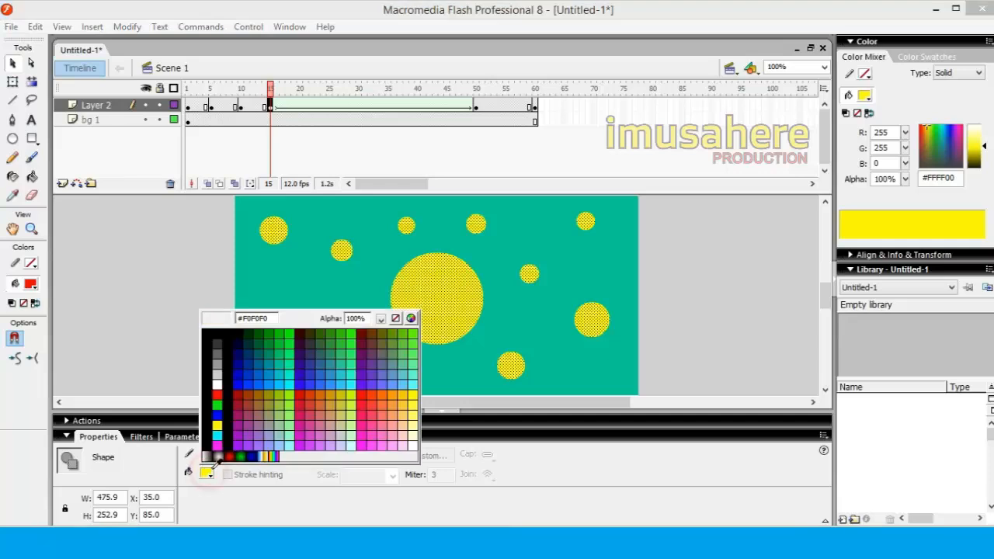
left_click(218, 398)
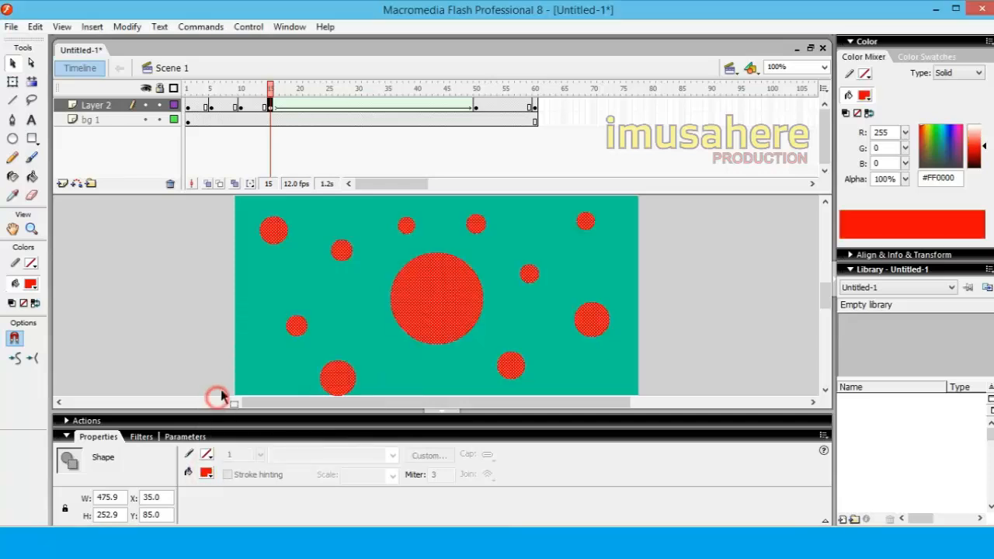
Check the text on frame 50, test the movie, close the preview and go to the end of Layer 2
left_click(476, 108)
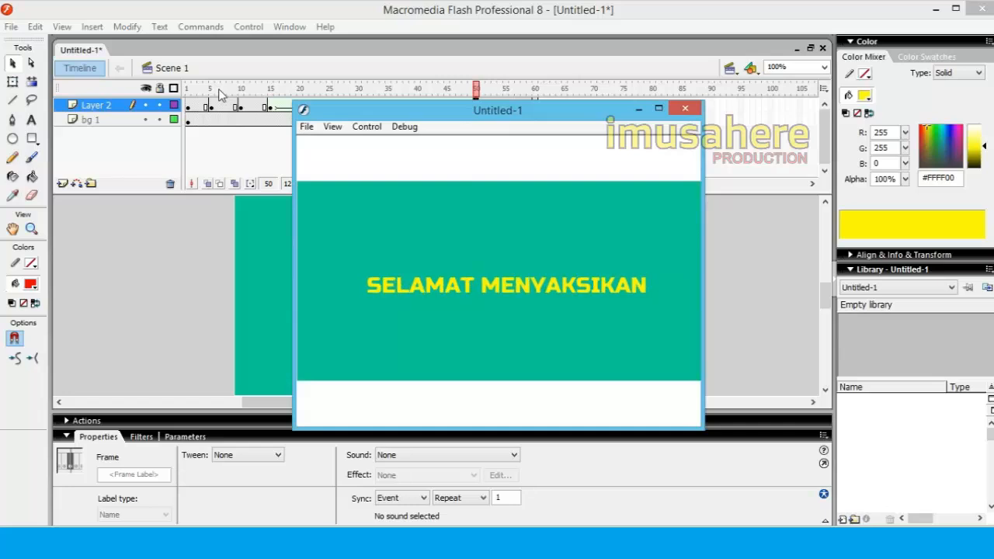
left_click(685, 108)
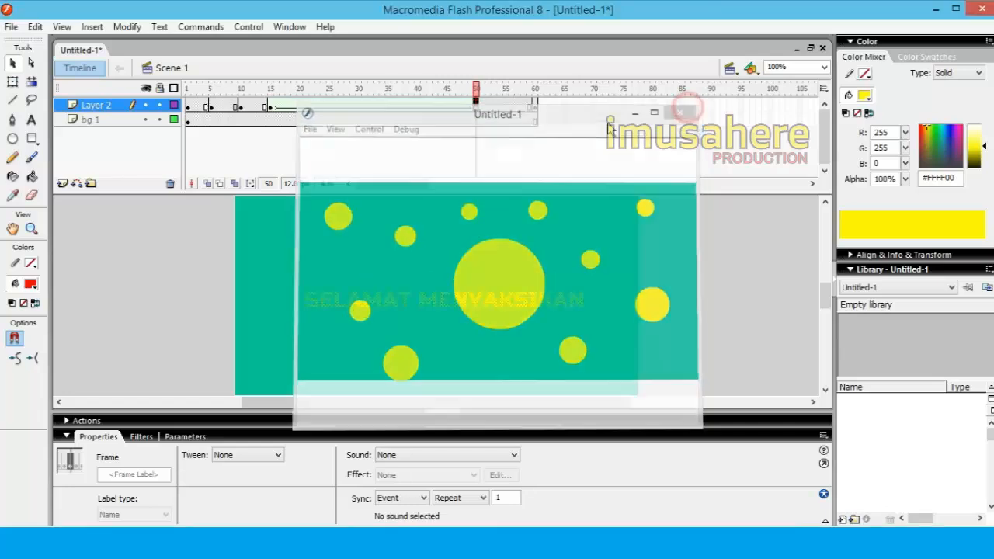
left_click(538, 106)
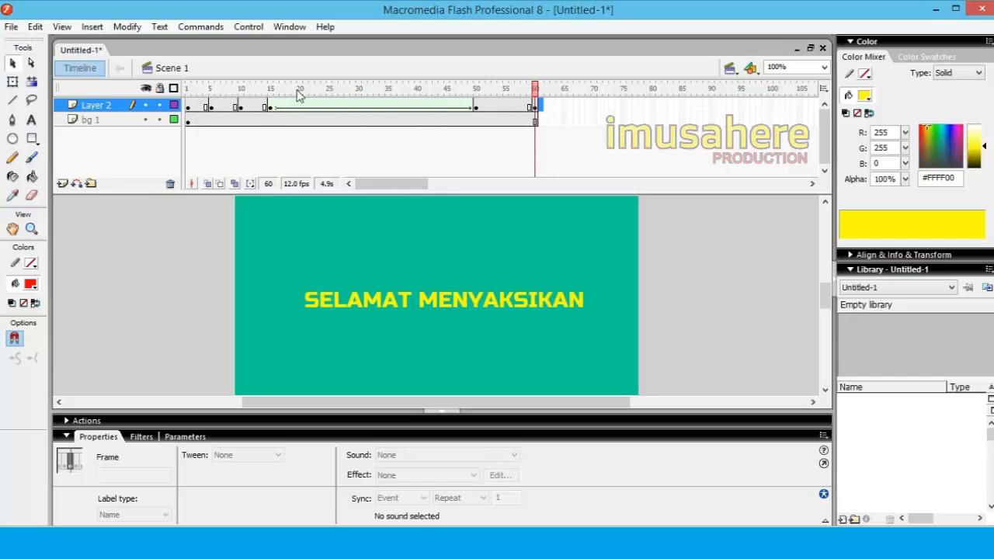
Rename Layer 2 as "TULISAN 1"
double_click(101, 106)
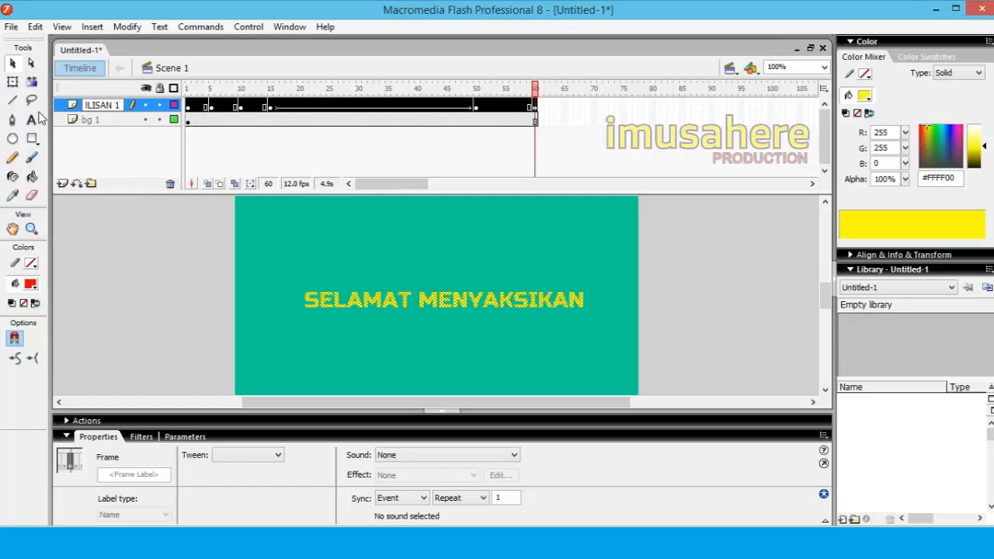
type("TULISAN 1")
left_click(118, 147)
Insert a new layer above TULISAN 1 and add a keyframe at its frame 61
right_click(89, 105)
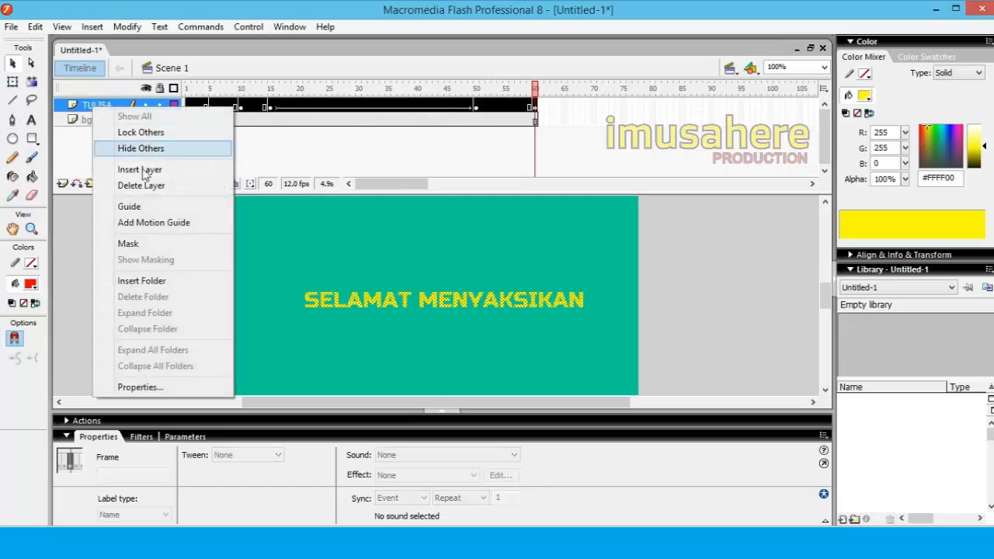
left_click(143, 171)
left_click(101, 105)
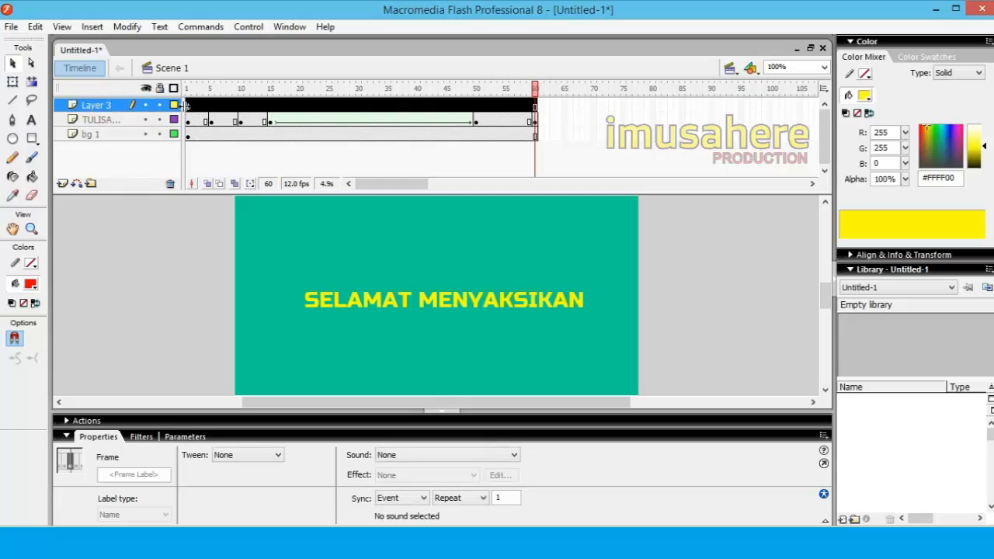
left_click(189, 106)
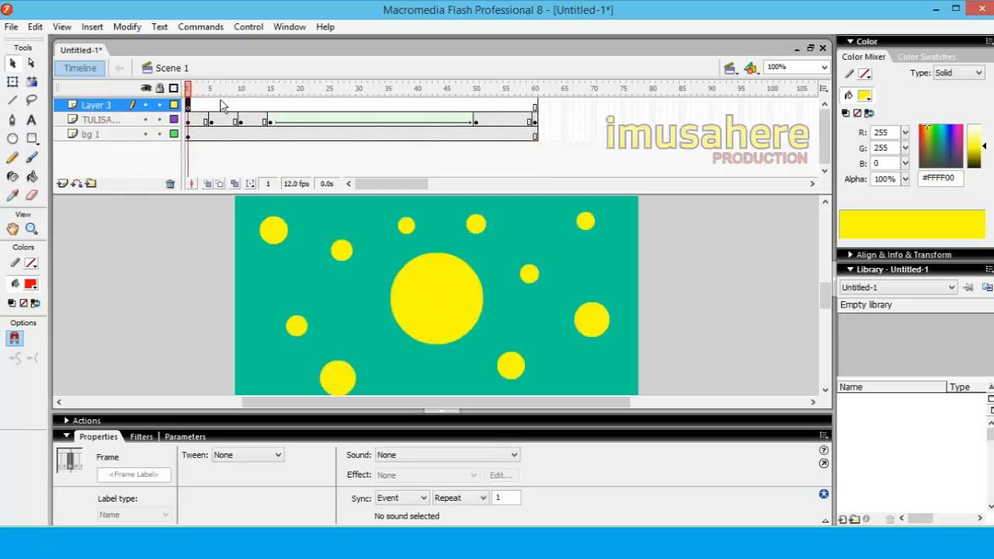
left_click(536, 106)
right_click(542, 109)
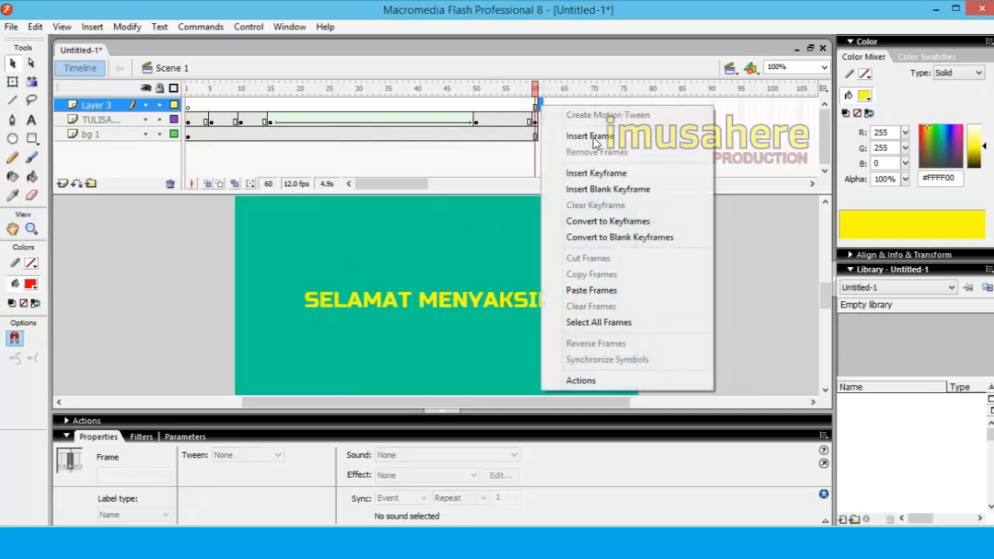
left_click(597, 173)
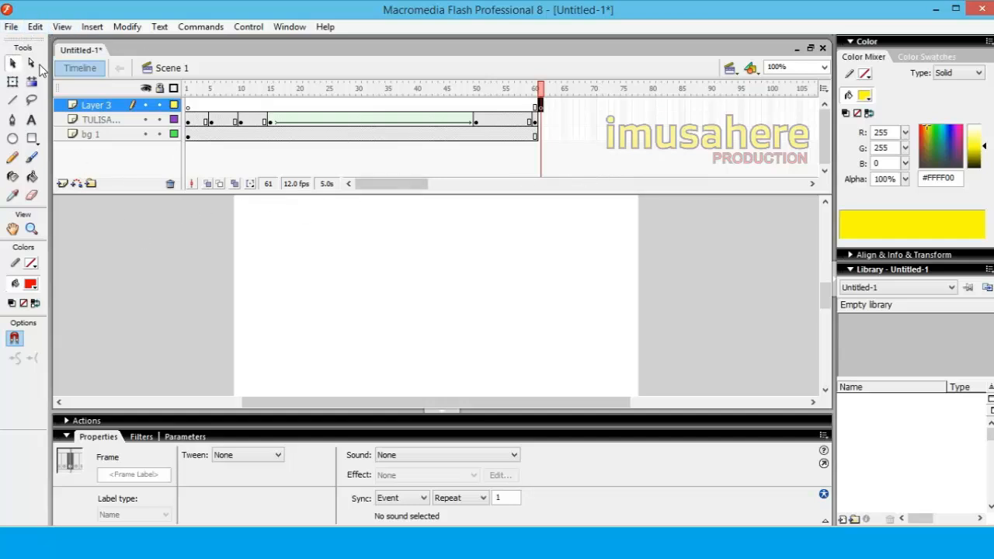
Import the car, green-hills landscape, aircraft, mandala clouds and smart-city images from the Documents folder into the library
left_click(12, 26)
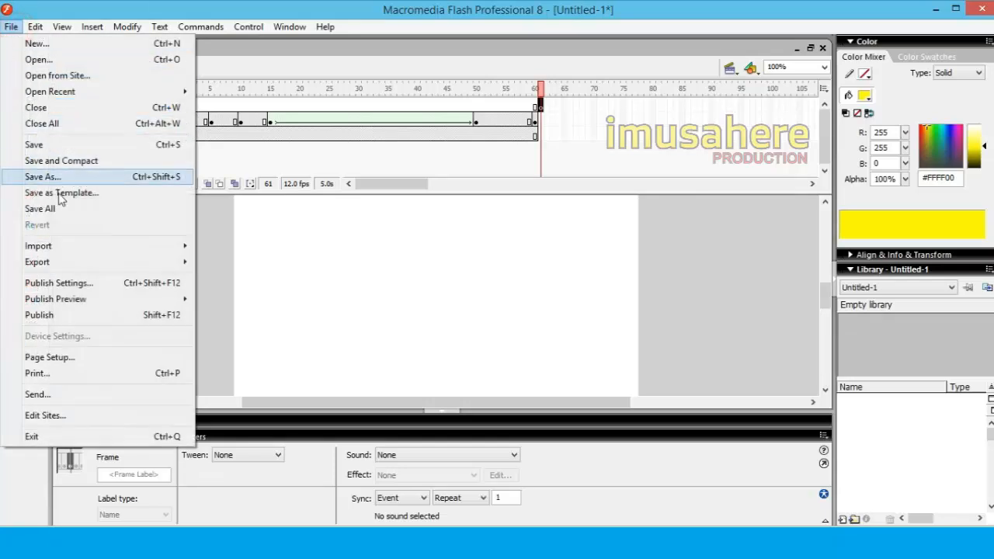
mouse_move(113, 247)
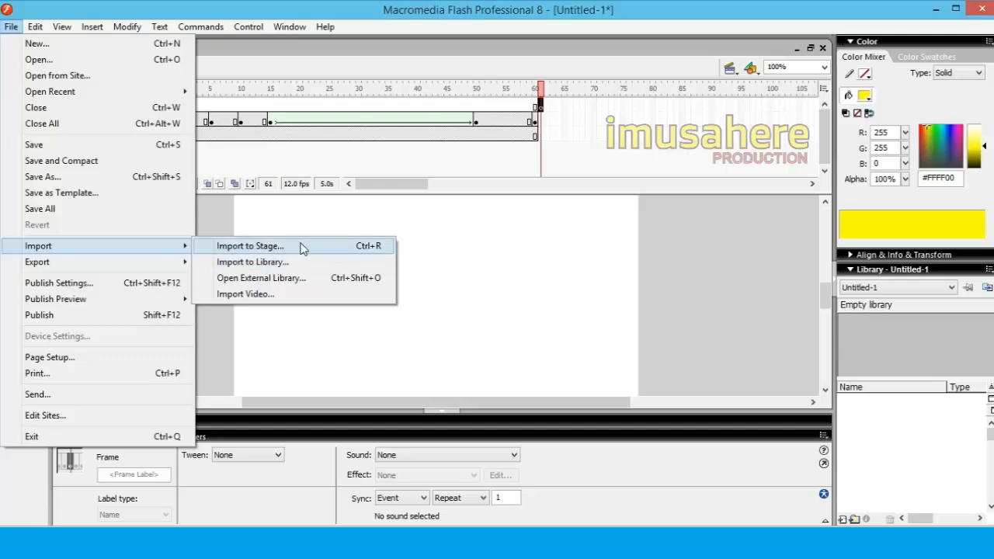
left_click(285, 267)
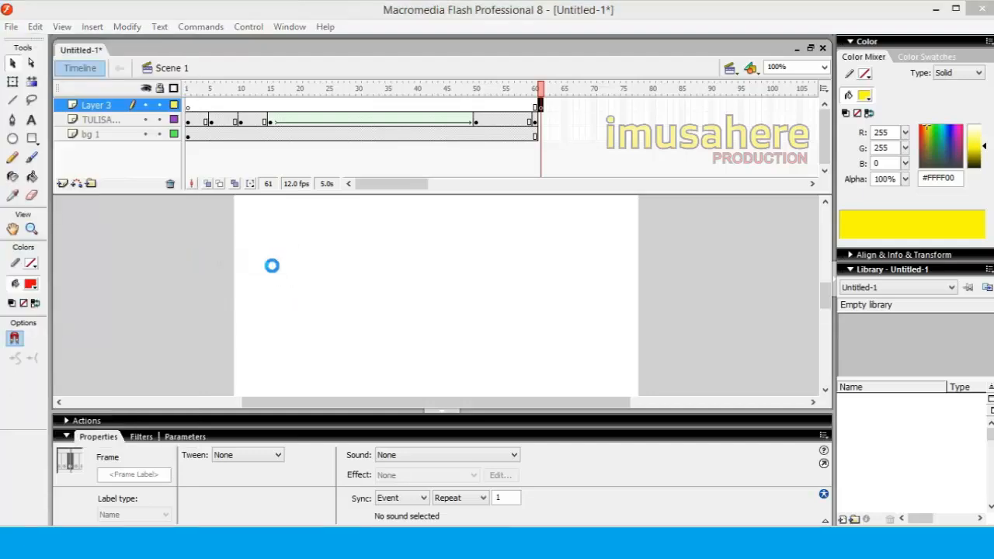
left_click_drag(752, 264, 759, 351)
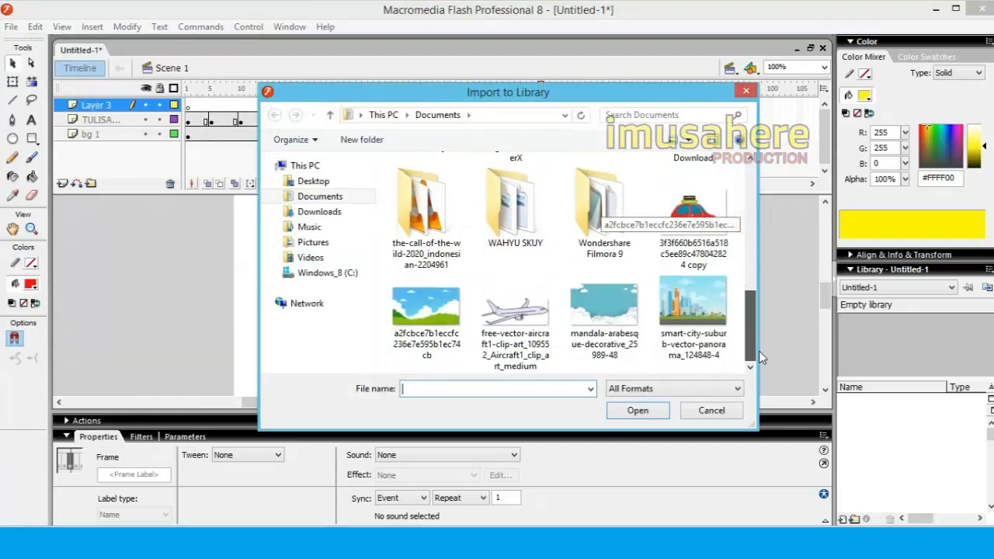
left_click(693, 221)
left_click_drag(456, 335, 745, 248)
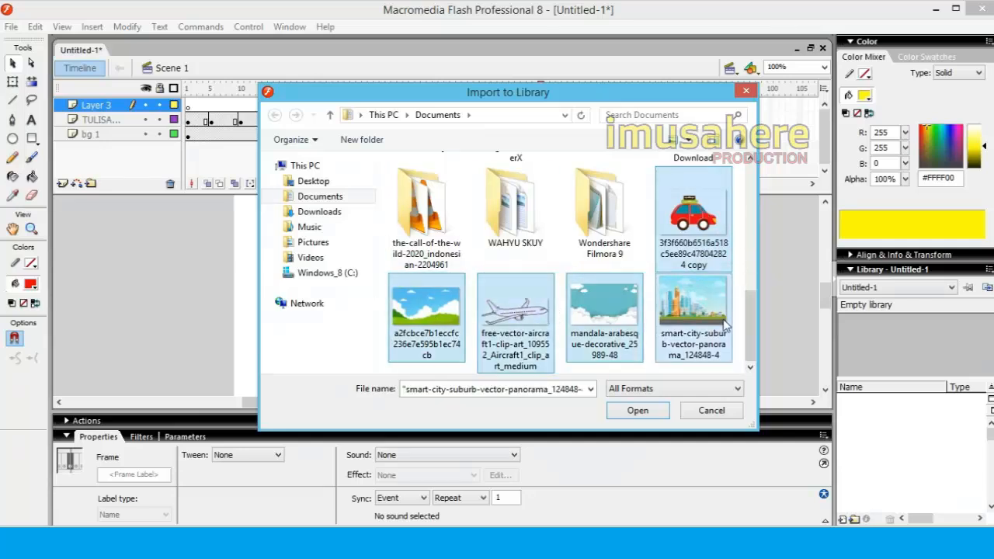
left_click(639, 410)
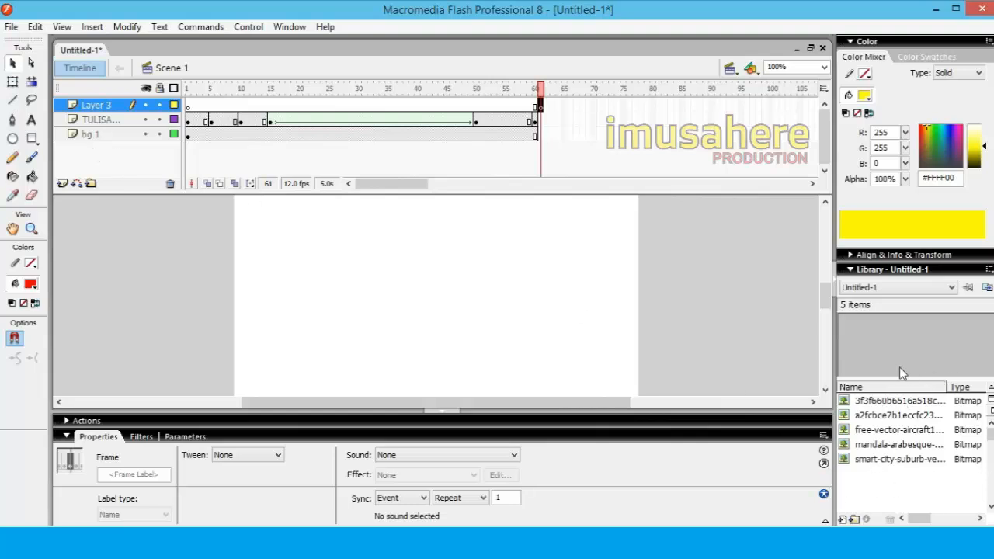
Preview the imported bitmaps and place the green-hills landscape on the stage at frame 61 of Layer 3
left_click(896, 402)
left_click(897, 415)
left_click(898, 430)
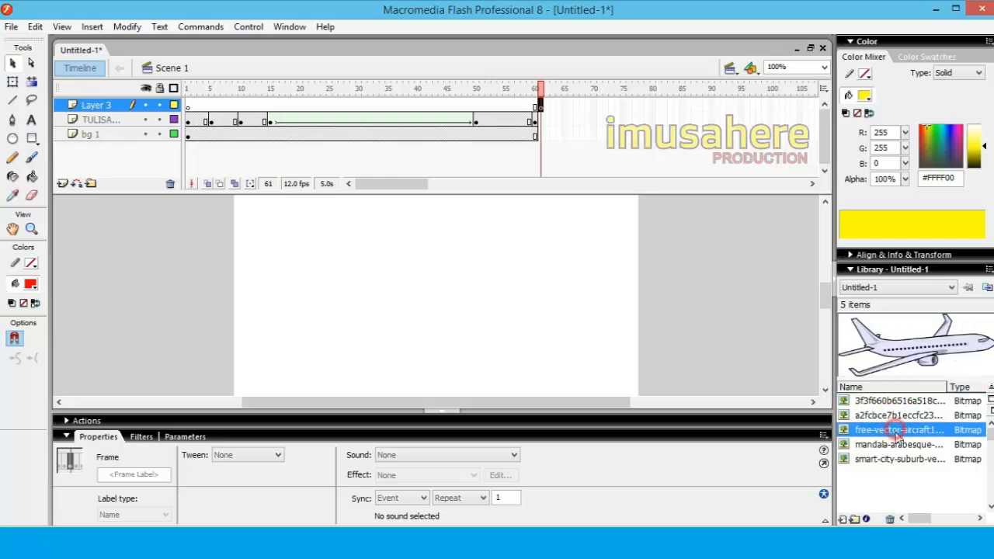
left_click(897, 446)
left_click(897, 459)
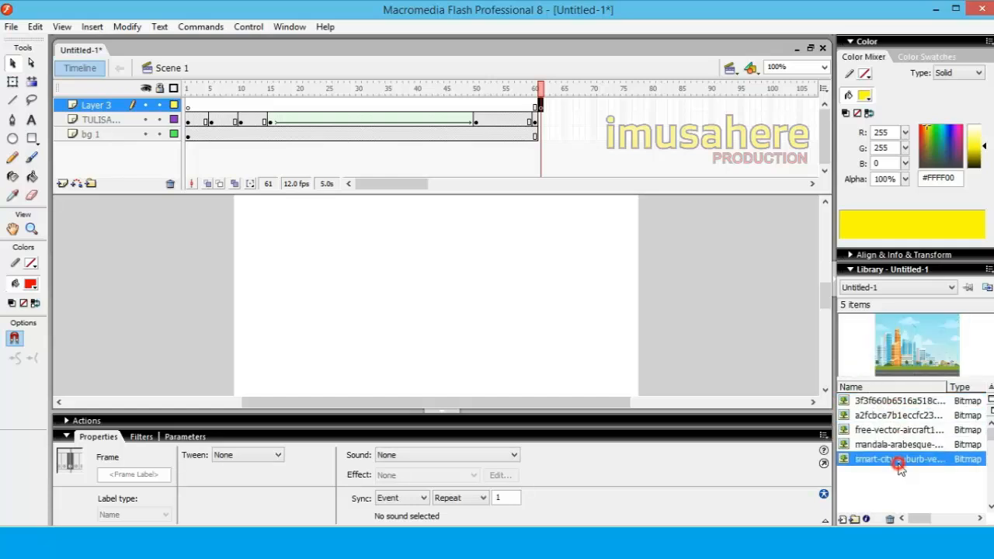
left_click(898, 417)
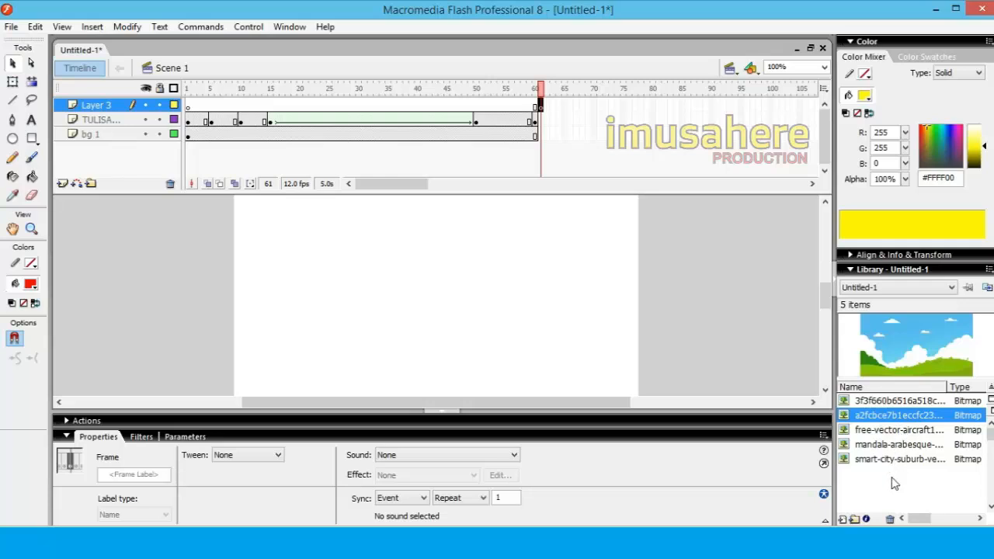
left_click_drag(899, 418, 419, 303)
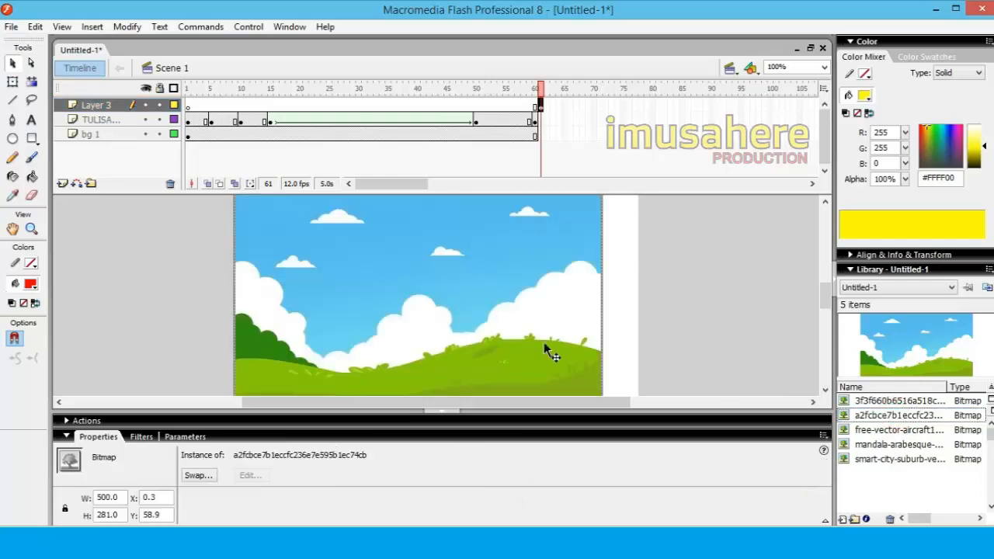
Stretch the landscape bitmap horizontally with Free Transform to span the stage, about 549 px wide
left_click(13, 81)
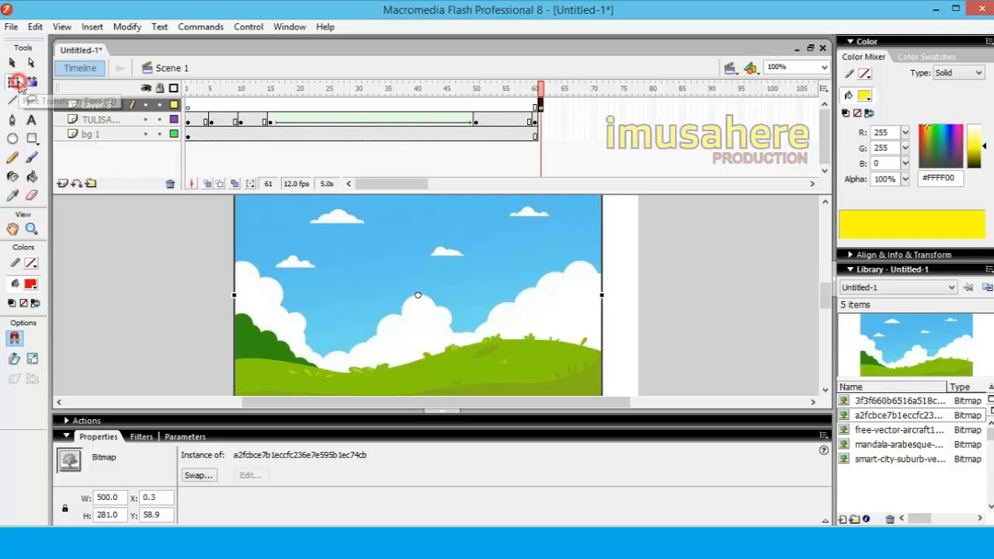
left_click(419, 298)
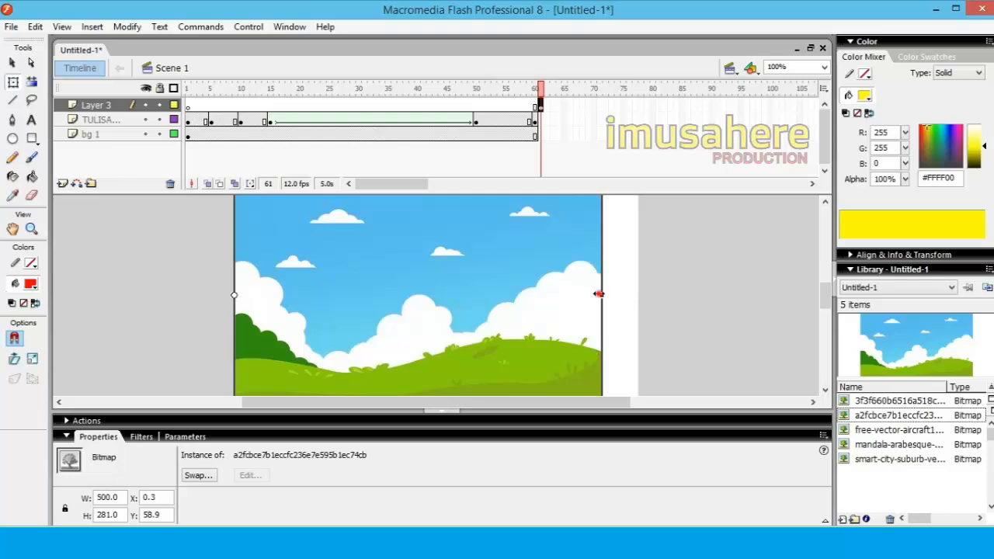
left_click_drag(598, 294, 638, 294)
left_click(682, 294)
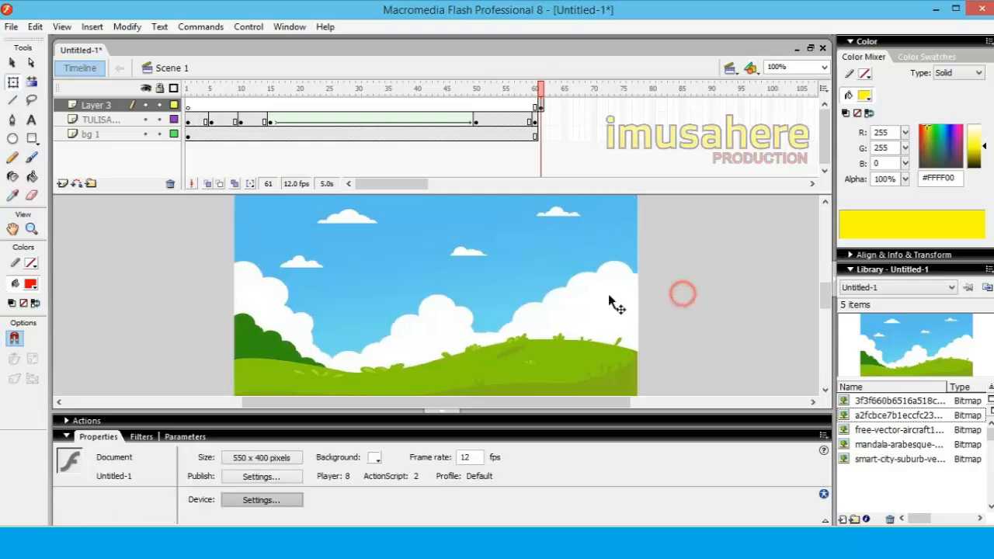
Scrub through the timeline up to the landscape frame and rename Layer 3 as "BG 2"
left_click_drag(187, 90, 550, 134)
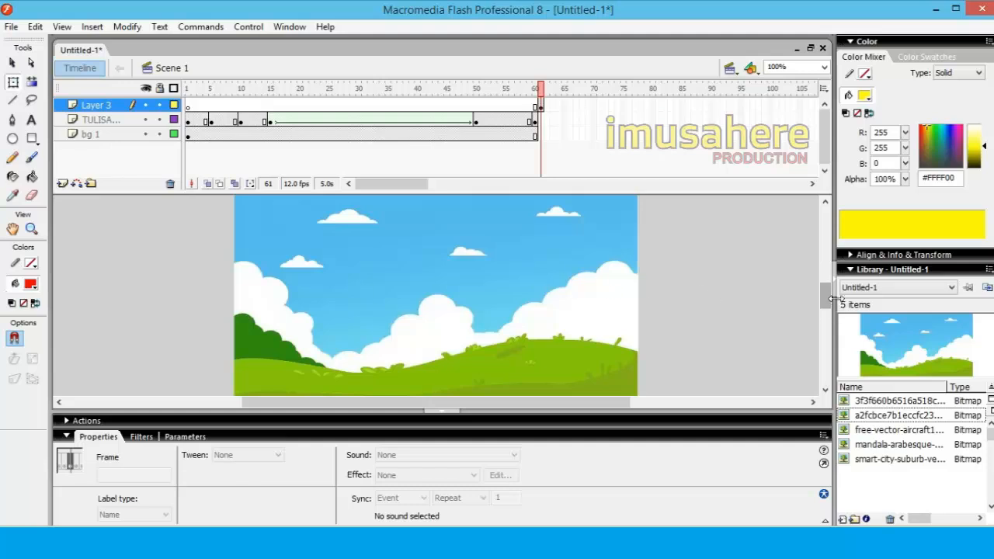
left_click_drag(829, 293, 811, 318)
left_click(336, 269)
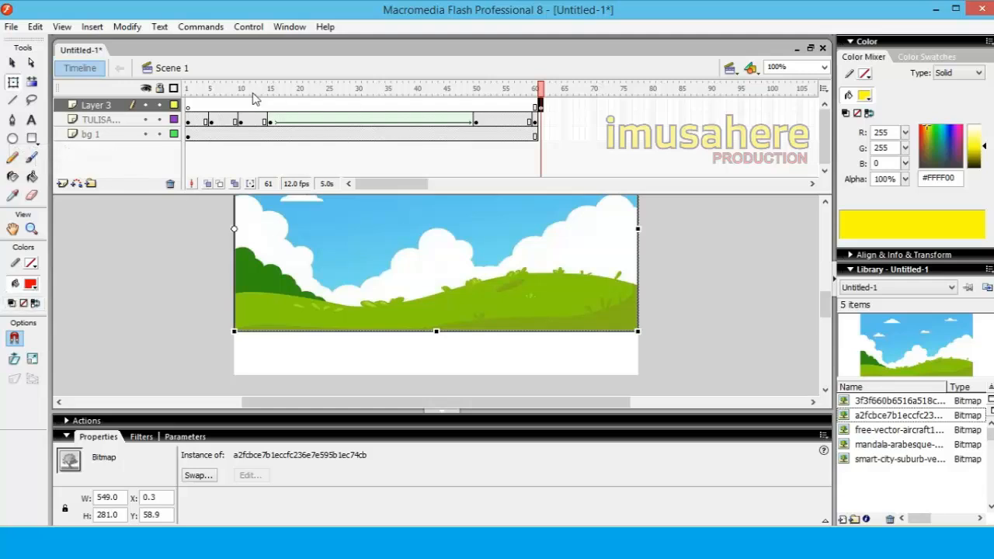
double_click(114, 109)
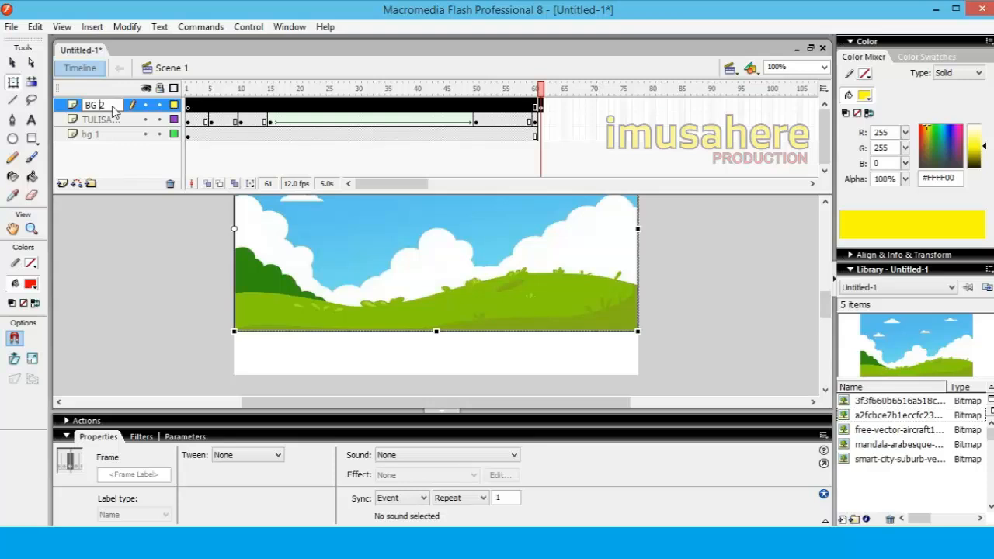
left_click(122, 330)
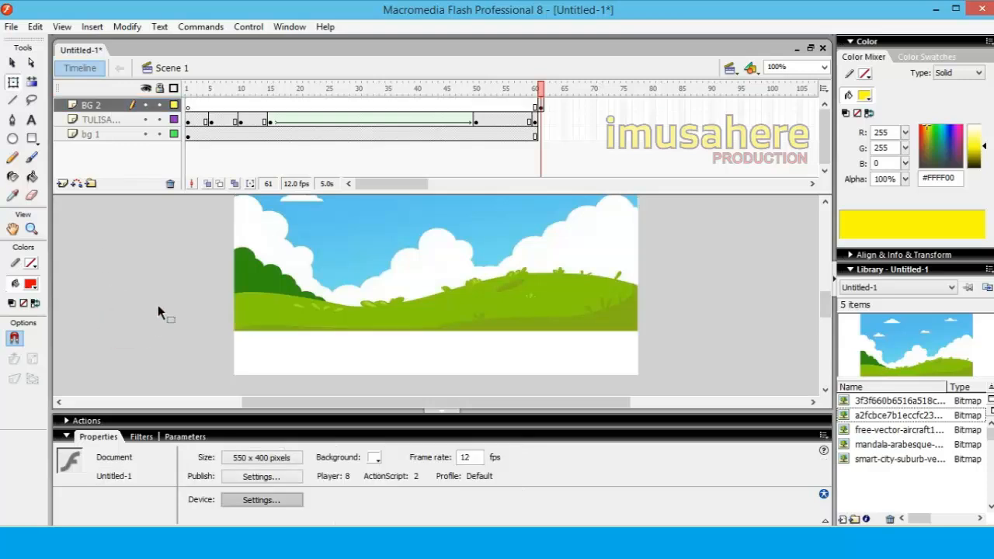
Draw a dark grey #333333 rectangle without a stroke over the empty strip below the landscape on BG 2
left_click(32, 138)
left_click(31, 284)
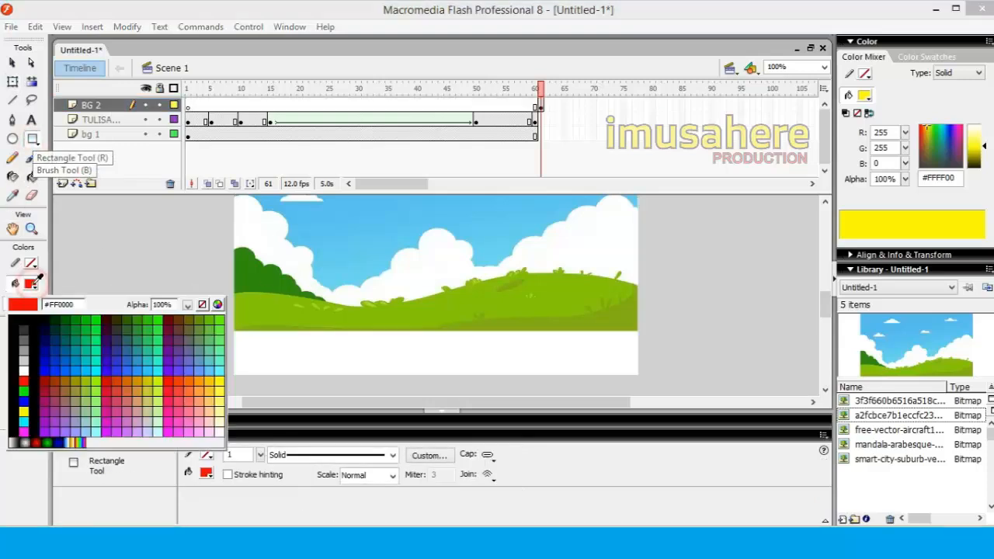
left_click(24, 331)
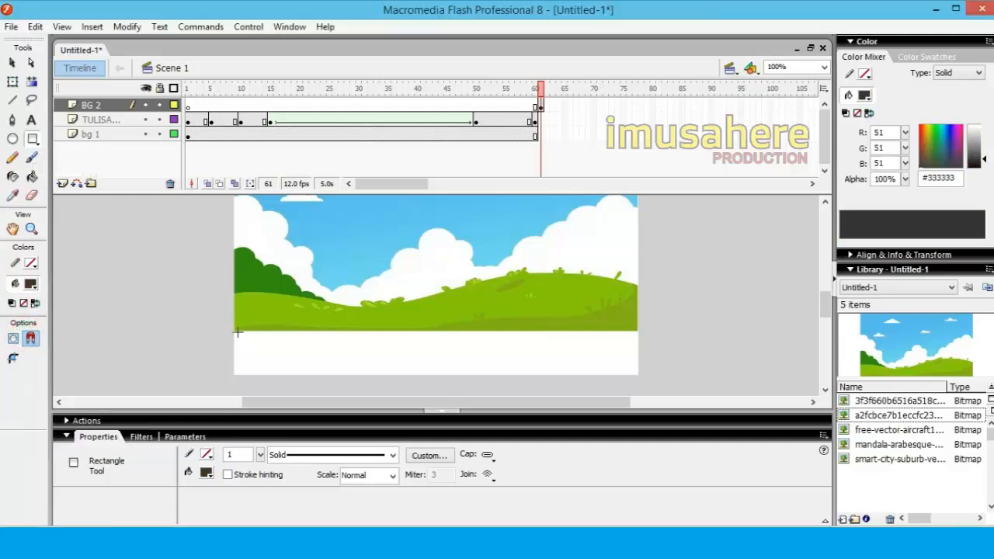
left_click_drag(235, 316, 638, 376)
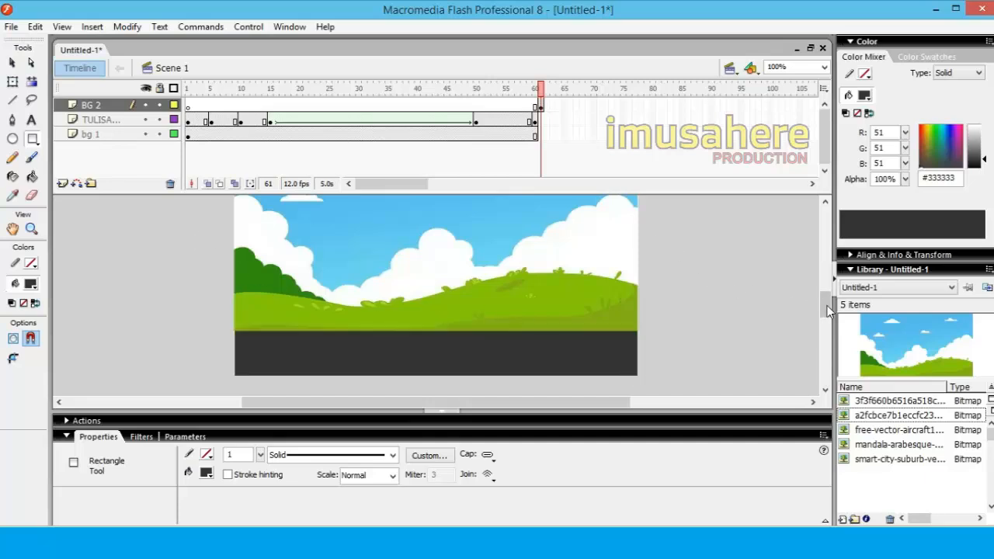
left_click_drag(828, 311, 830, 308)
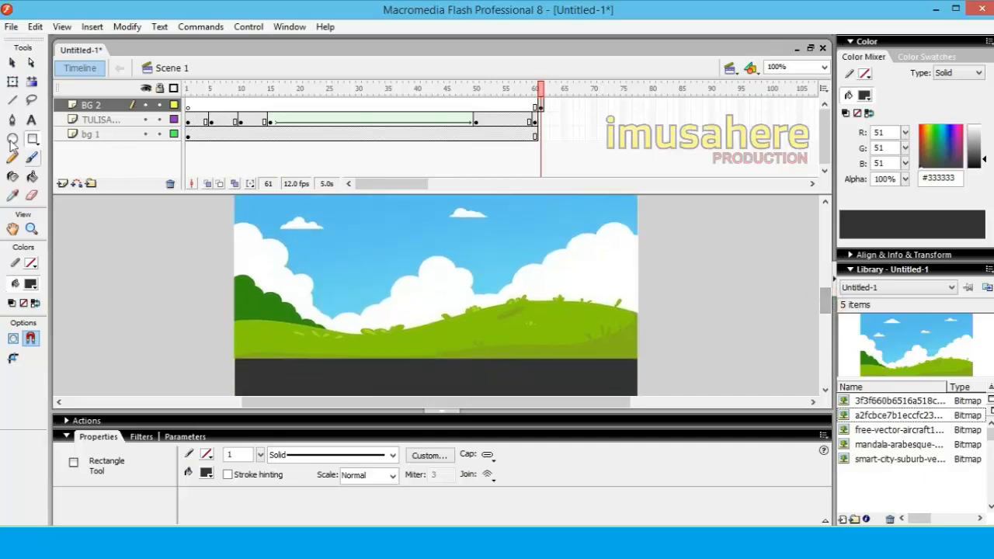
left_click(12, 63)
left_click(160, 312)
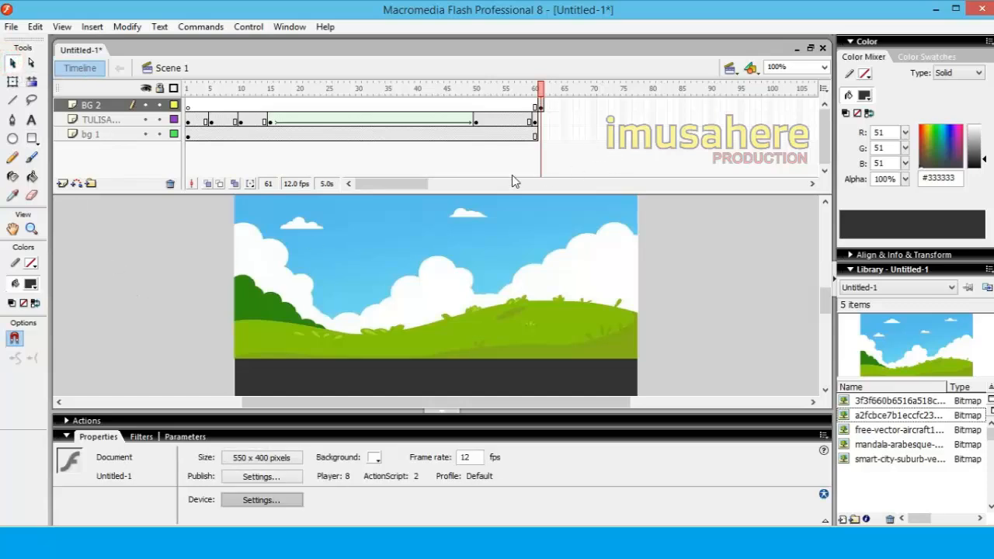
Extend the BG 2 layer to frame 115 by inserting a frame there
left_click_drag(411, 186, 444, 184)
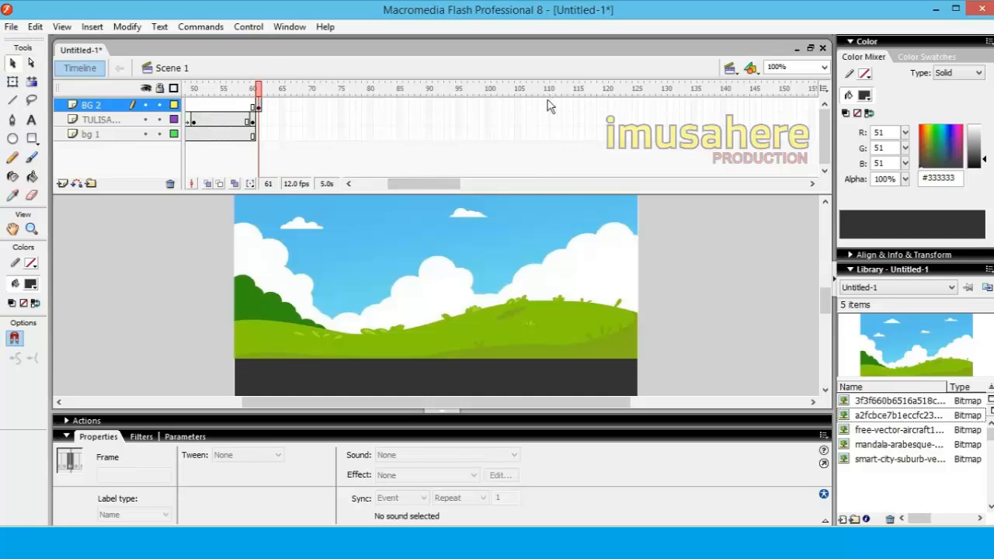
left_click_drag(433, 192, 440, 190)
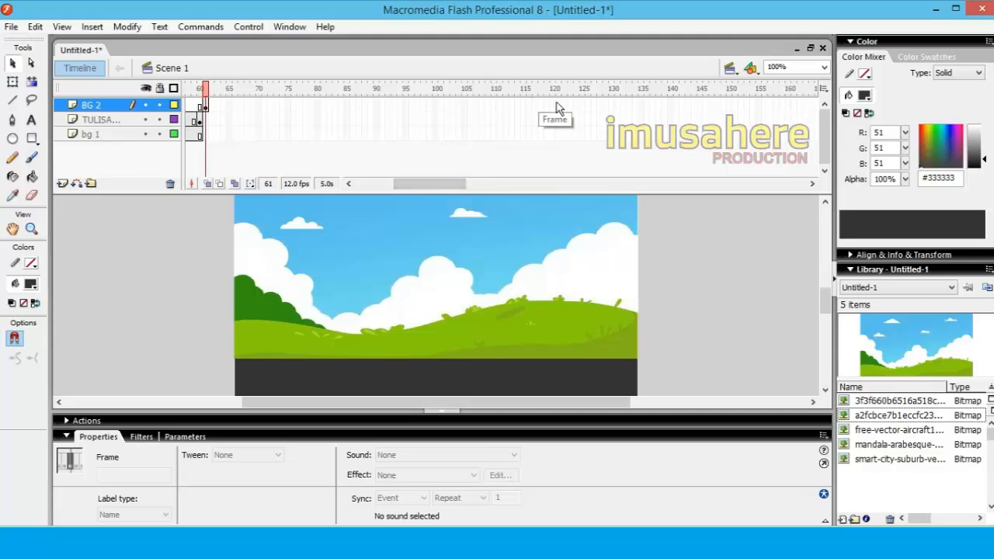
left_click(524, 106)
right_click(524, 106)
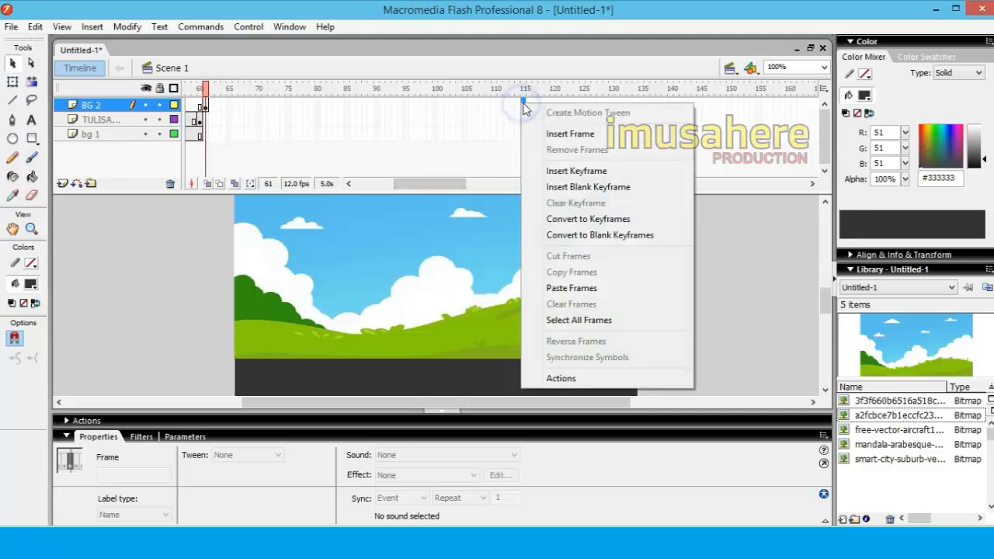
left_click(554, 137)
left_click(713, 277)
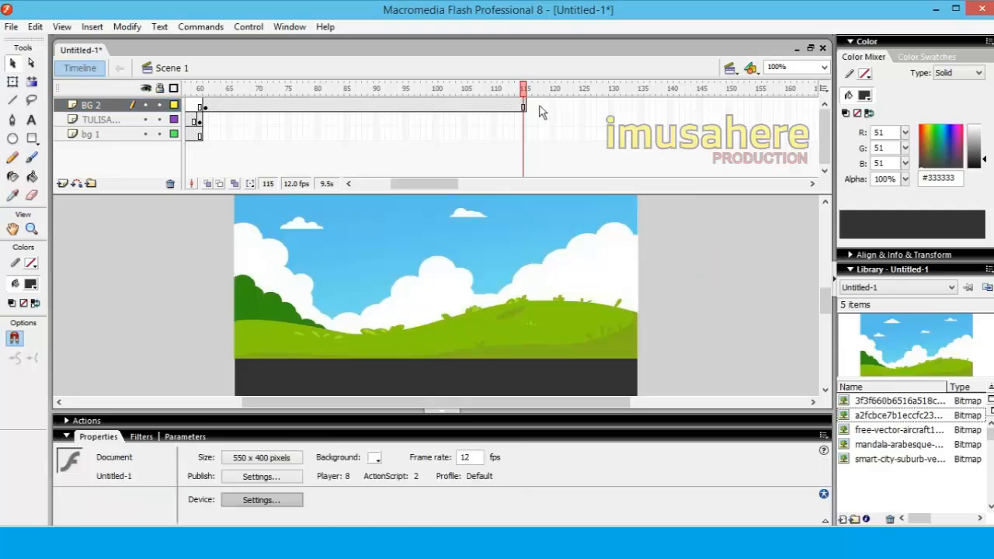
Lock the BG 2 layer, the text layer below it and the bg 1 layer
left_click(160, 106)
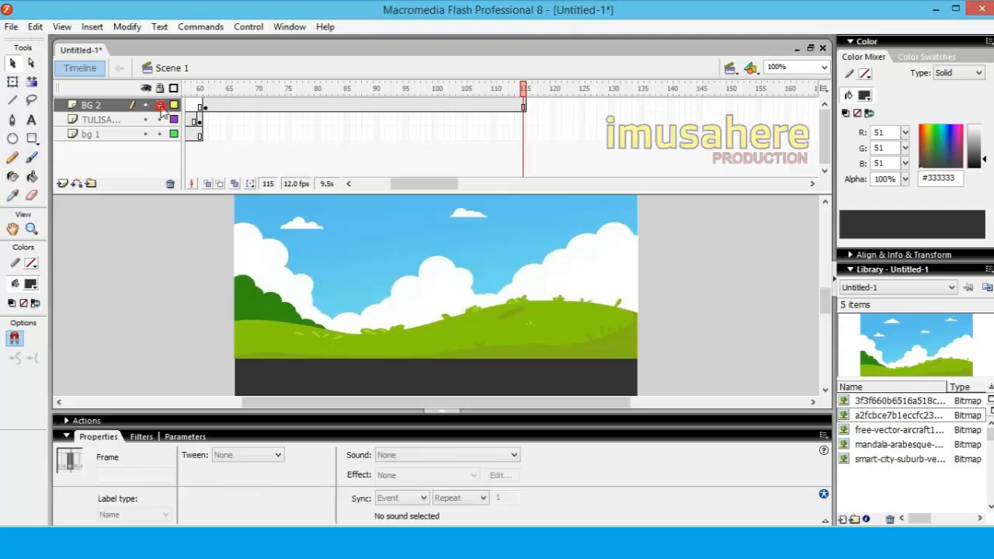
left_click(160, 120)
left_click(160, 135)
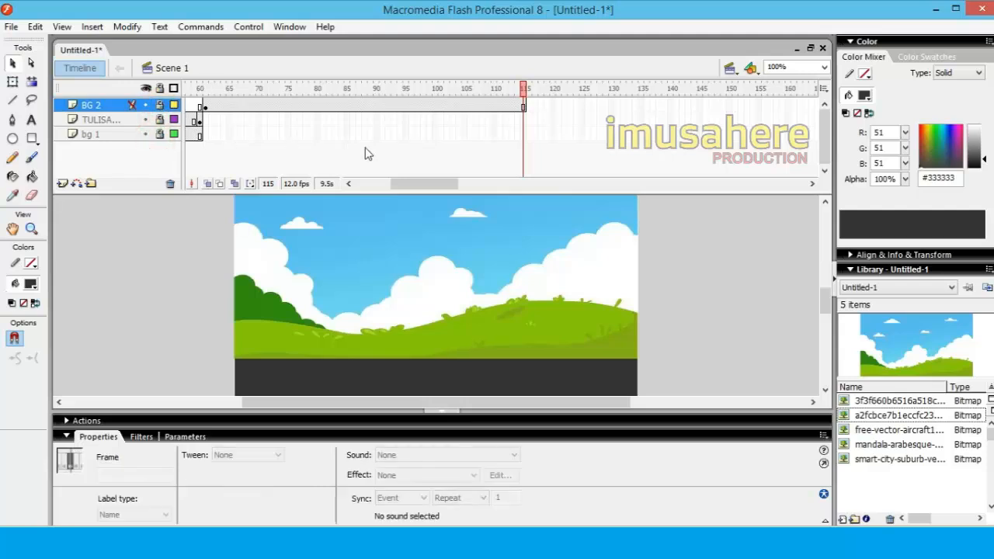
Insert a new layer above BG 2 and add a keyframe to it at frame 61
left_click_drag(429, 189, 355, 190)
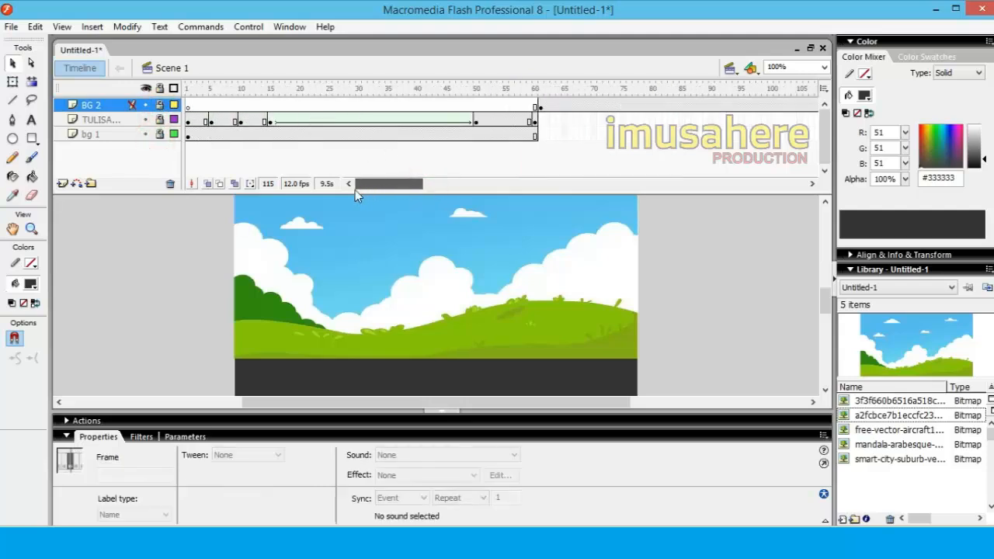
right_click(103, 111)
left_click(156, 174)
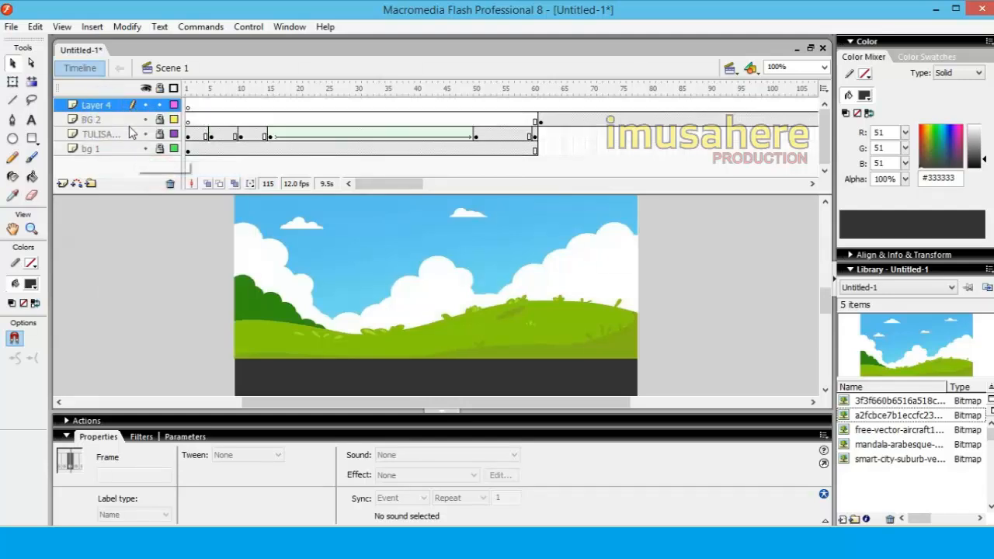
left_click(622, 154)
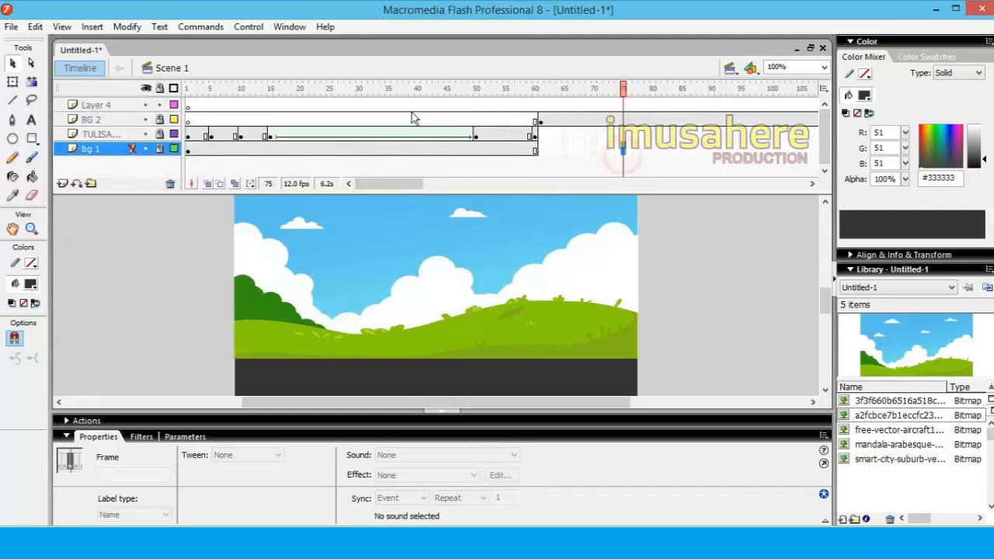
left_click(189, 107)
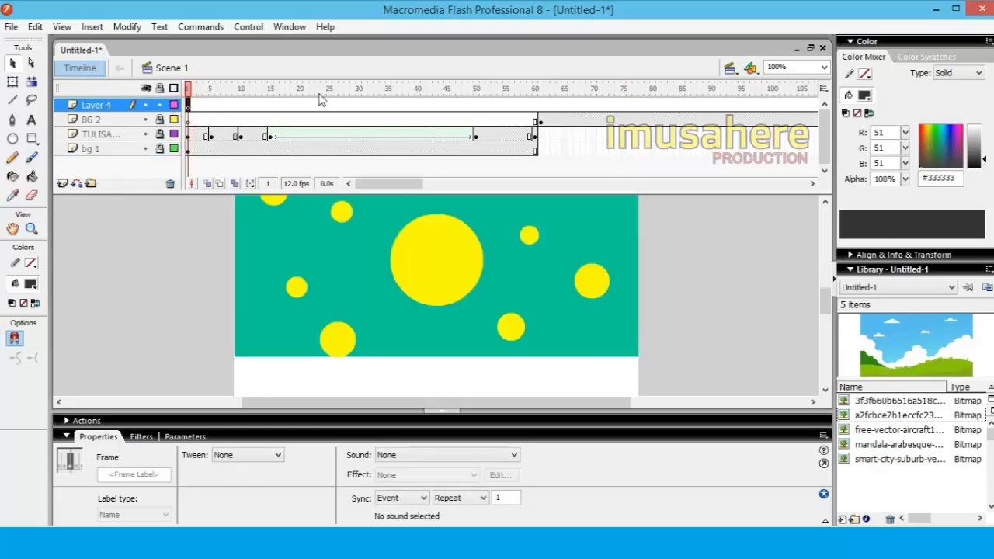
left_click(541, 107)
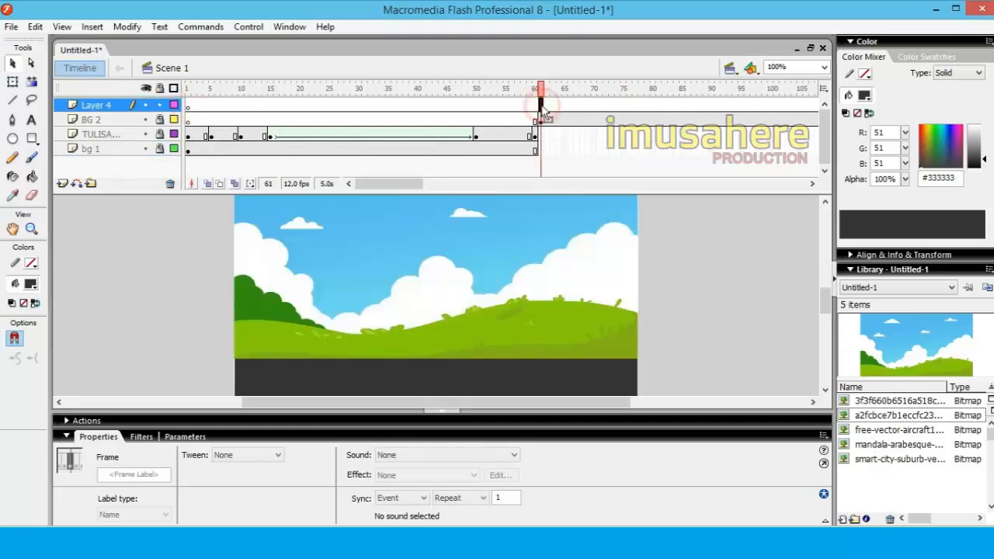
right_click(542, 108)
left_click(595, 175)
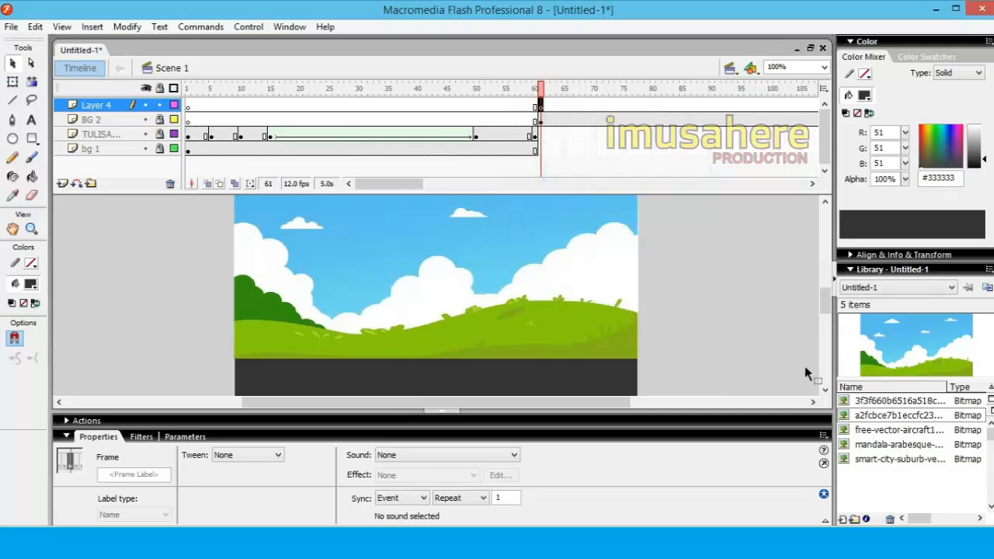
Place the red car bitmap on Layer 4, scale it to about 183 px wide and position it outside the stage's left edge at road level
left_click_drag(905, 409, 319, 350)
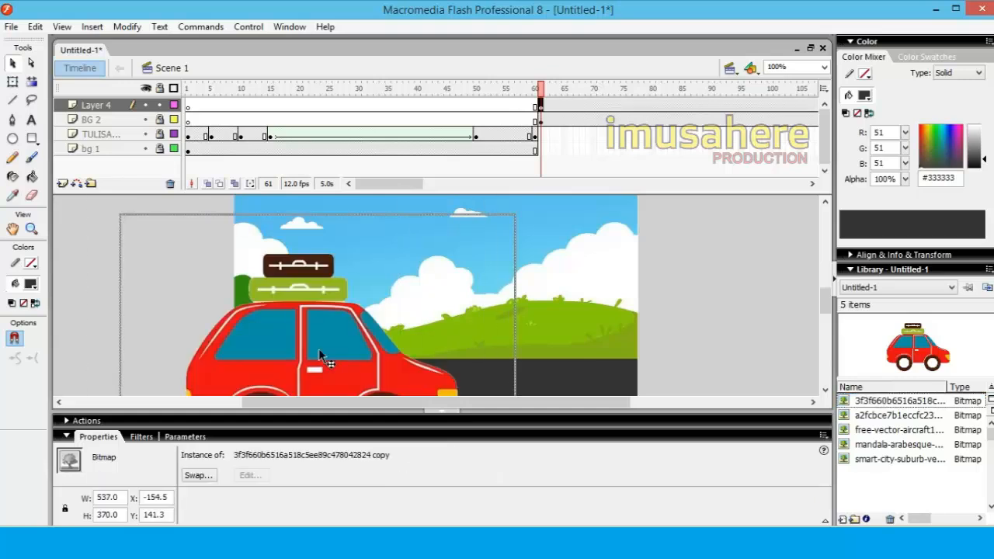
left_click(13, 82)
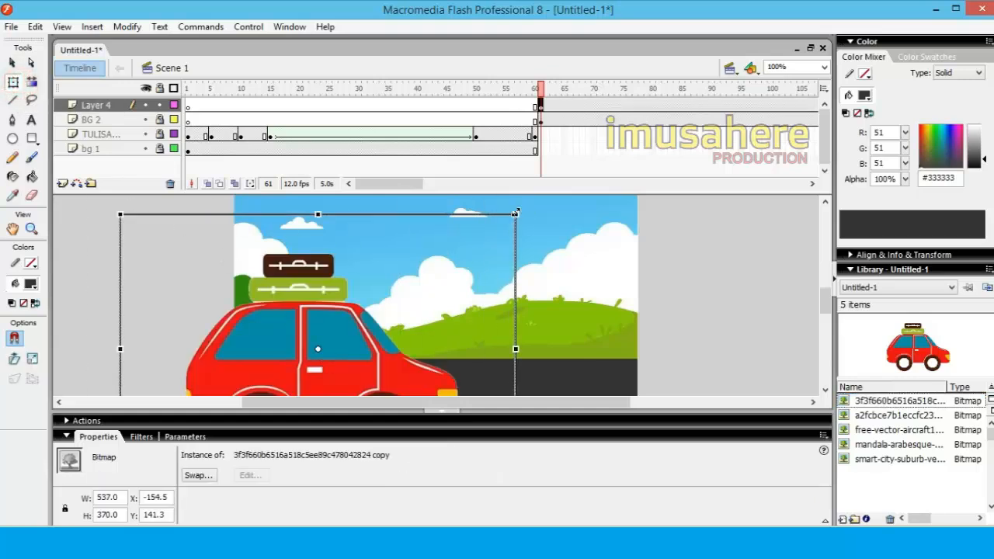
left_click_drag(515, 211, 363, 312)
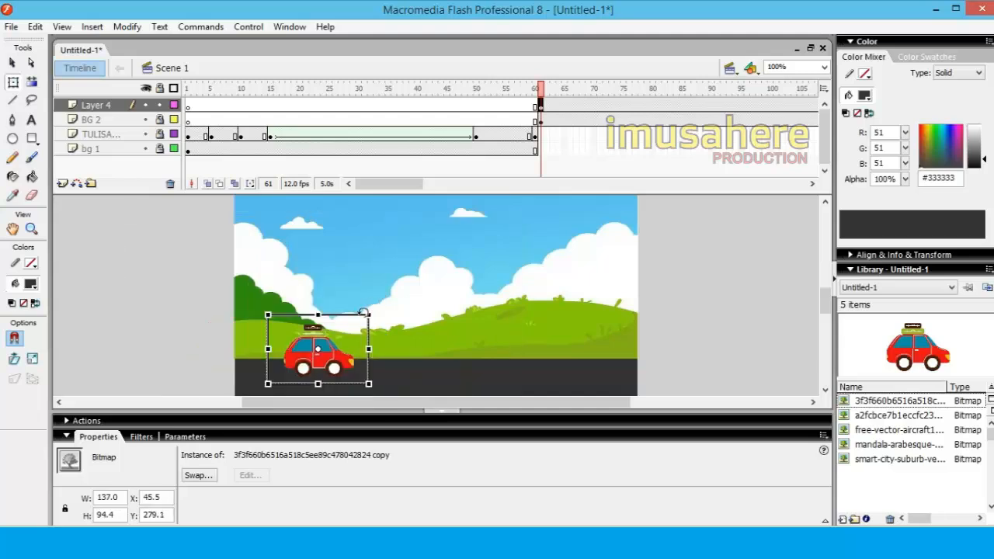
left_click_drag(335, 368, 160, 377)
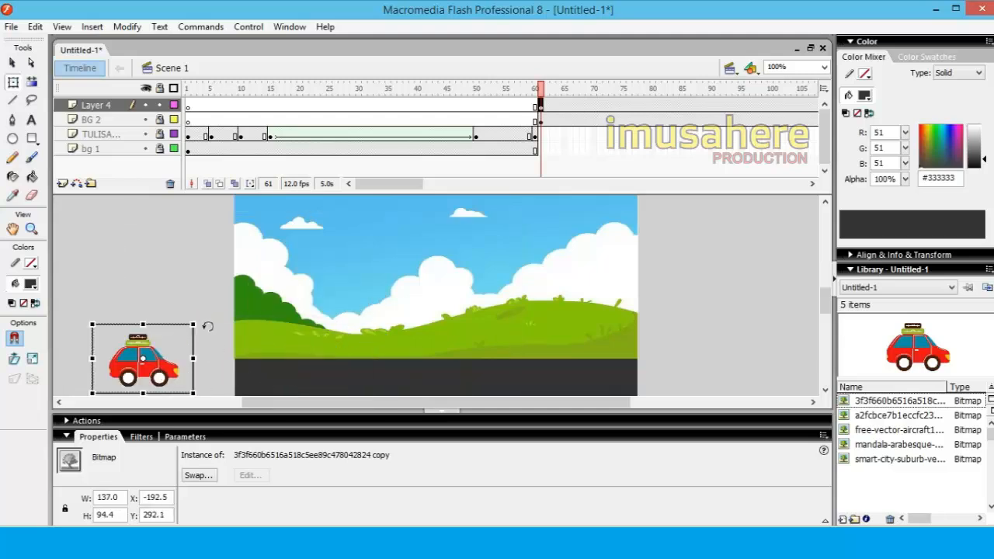
left_click_drag(193, 325, 210, 314)
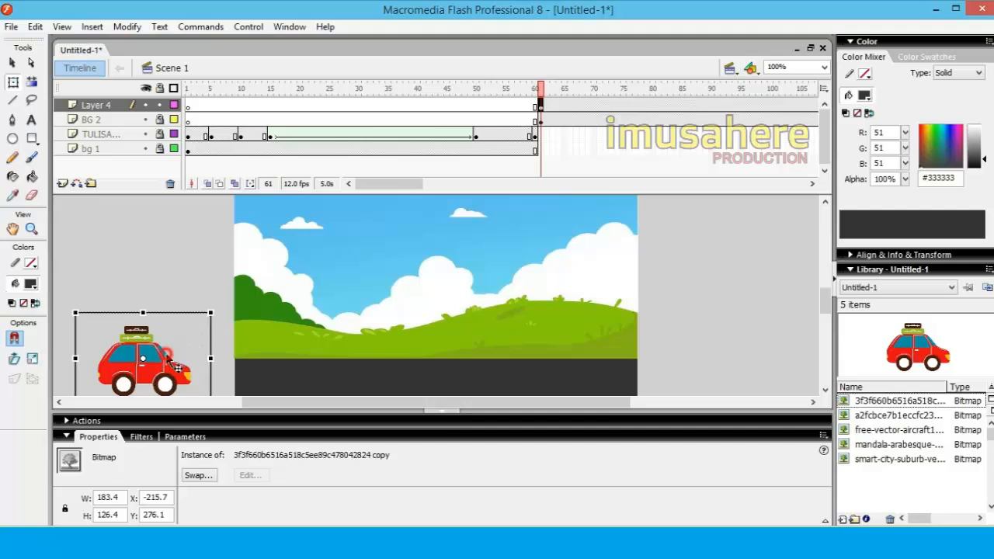
left_click_drag(168, 355, 189, 349)
left_click(185, 264)
left_click(192, 295)
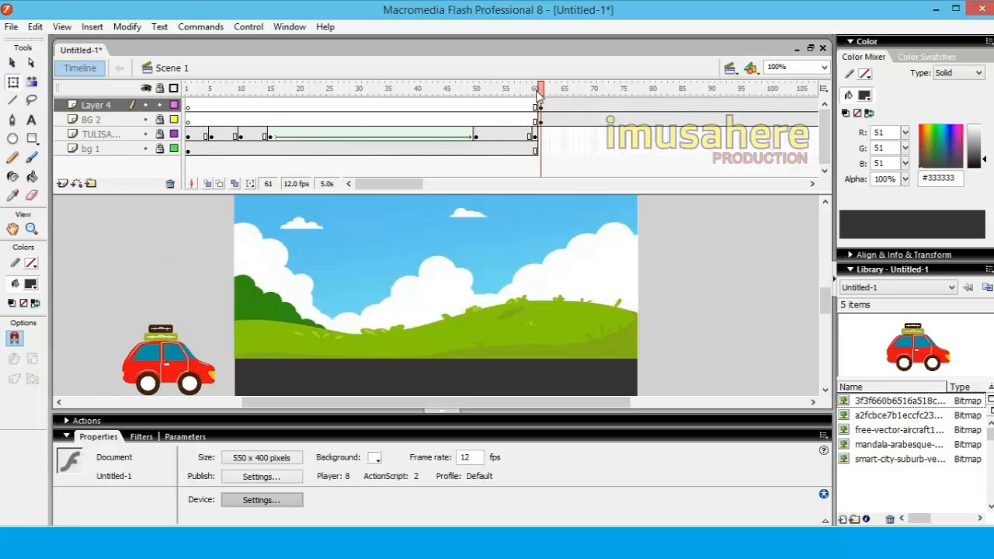
Create a motion tween on Layer 4 that moves the car across the road to beyond the stage's right edge at frame 115
left_click_drag(391, 189, 431, 183)
left_click(459, 108)
left_click(405, 109)
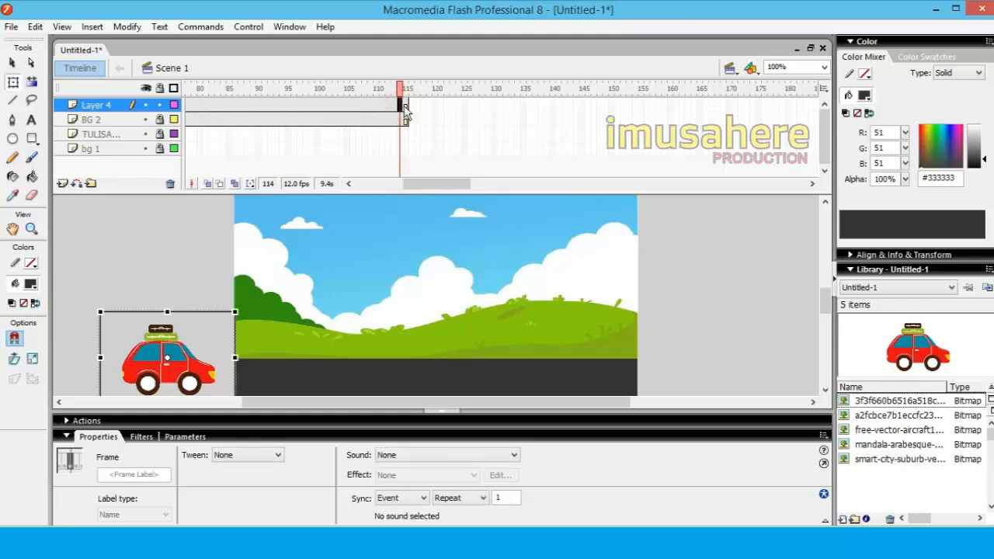
right_click(406, 109)
left_click(415, 115)
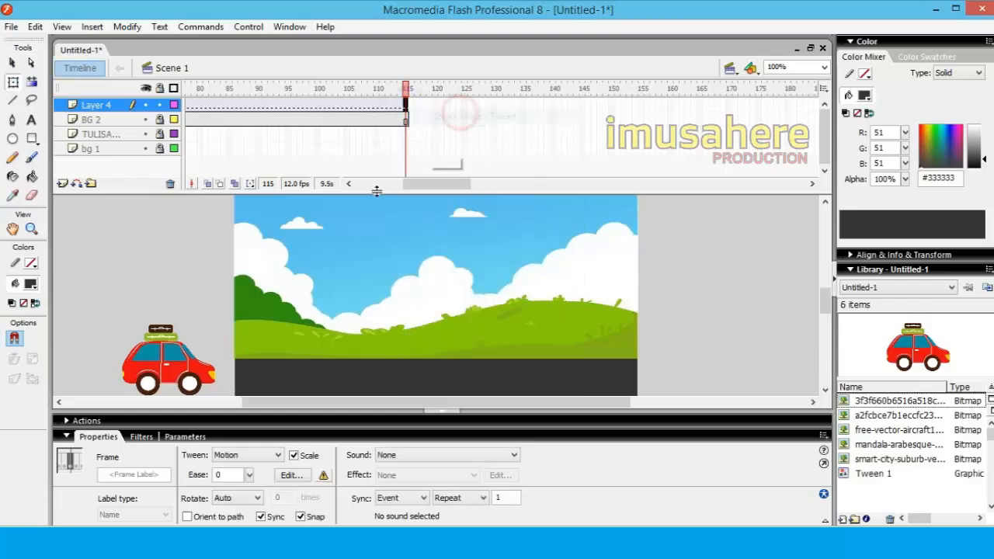
left_click(171, 354)
left_click_drag(169, 352, 723, 354)
left_click(703, 265)
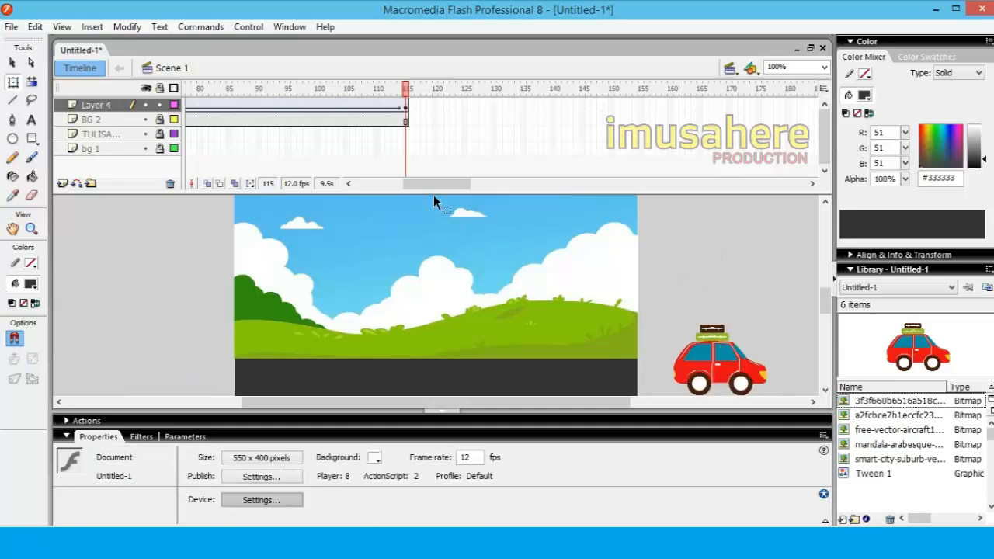
Scrub through the car animation from frame 61 to 115 and rename Layer 4 as "MOBIL"
left_click_drag(434, 184, 409, 183)
left_click_drag(310, 88, 630, 87)
double_click(97, 104)
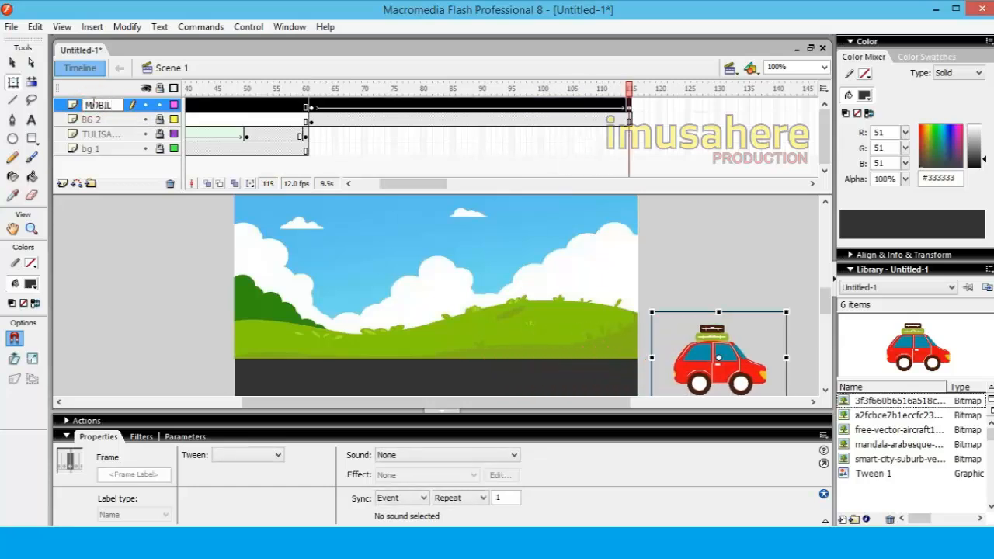
left_click(151, 278)
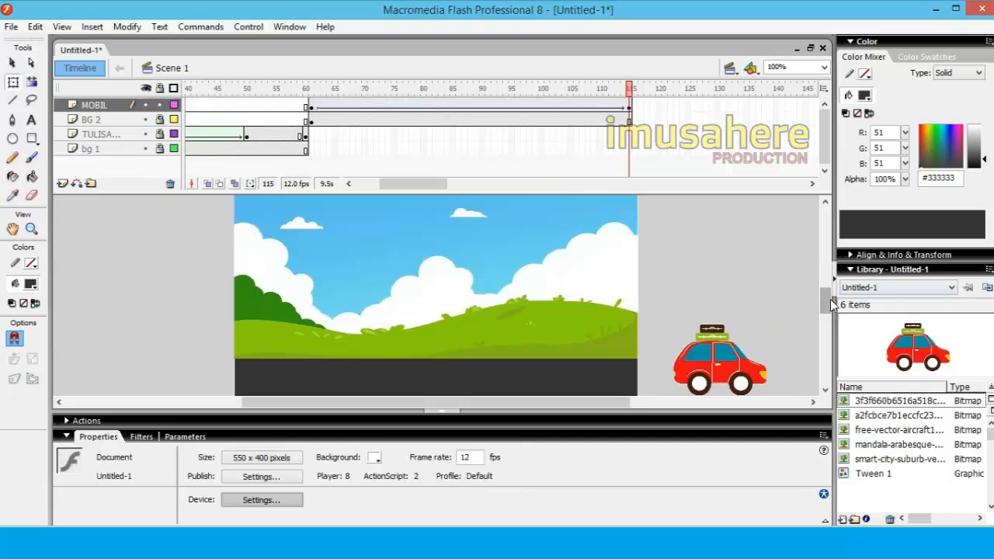
Set up the Oval tool with a radial gradient fill running from white to yellow #FFFF00
scroll(831, 304, "up", 2)
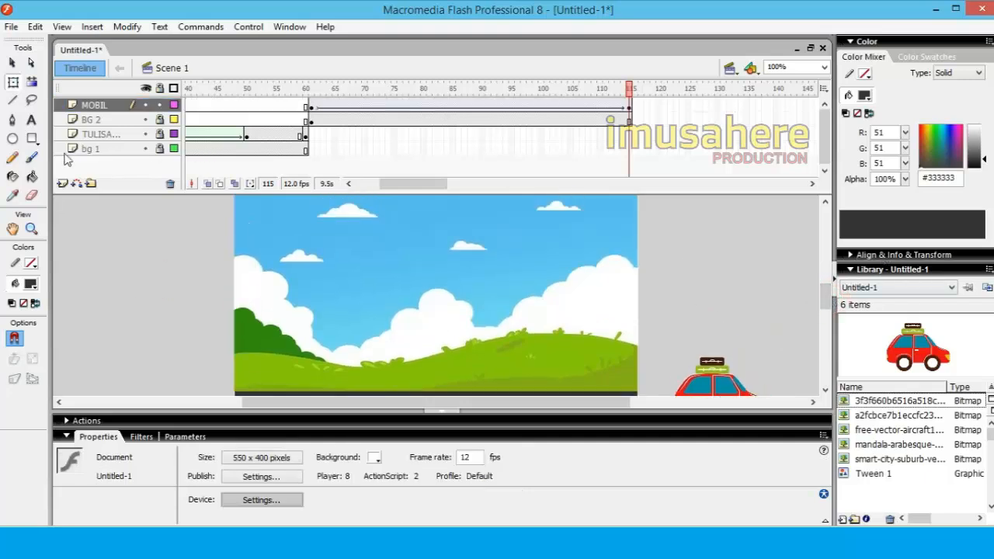
left_click(13, 139)
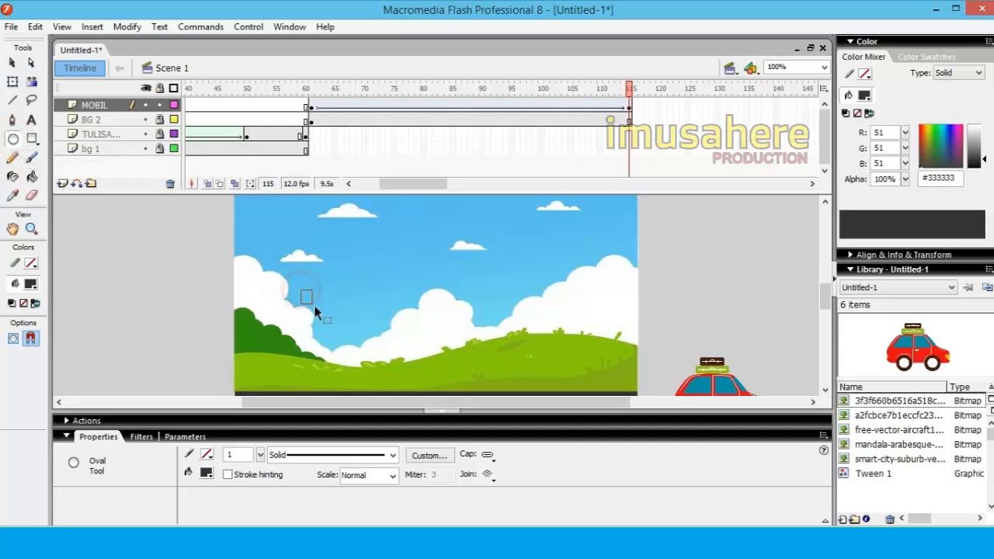
left_click(30, 284)
left_click(27, 438)
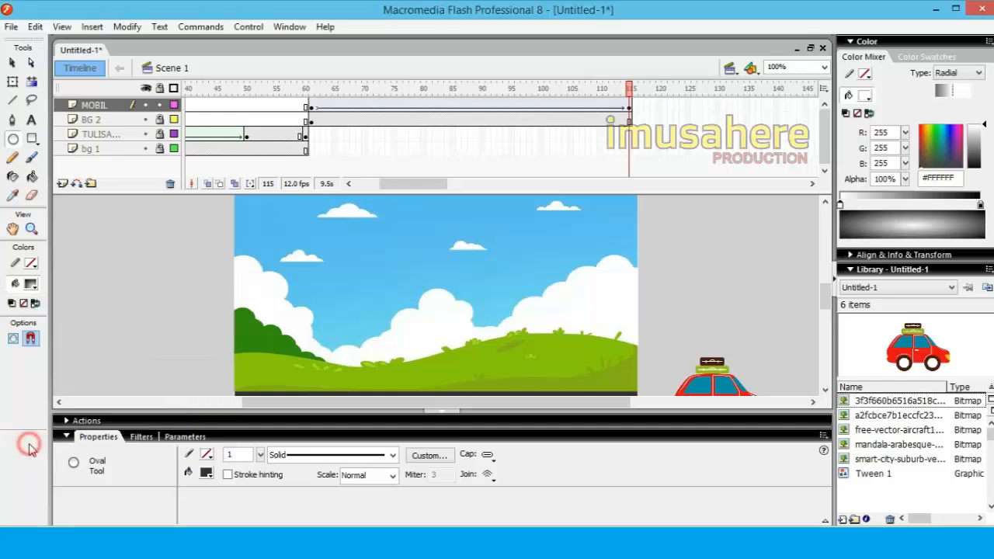
left_click(981, 207)
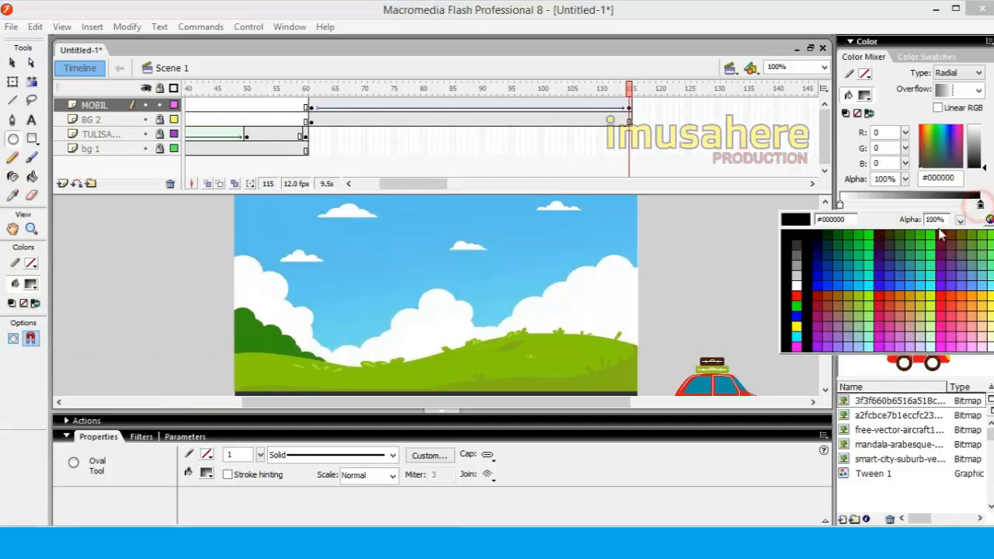
left_click(796, 327)
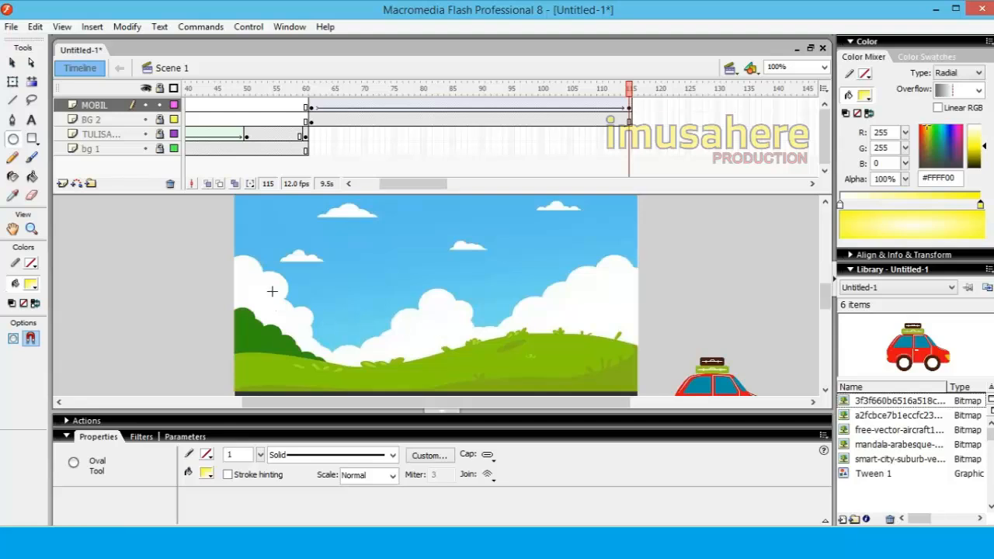
Draw a gradient sun circle about 74 px wide in the sky on the MOBIL layer, and delete it
left_click_drag(305, 266, 348, 320)
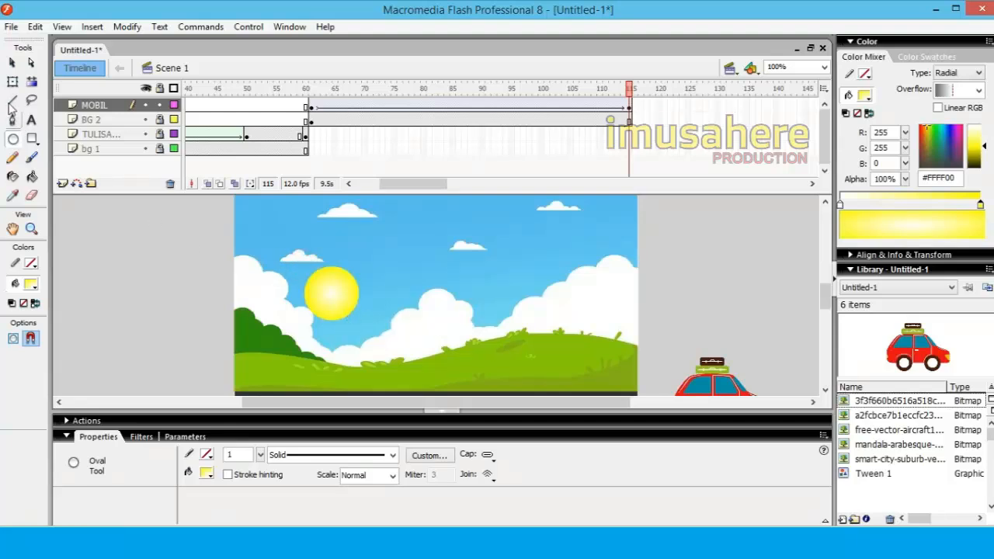
left_click(13, 64)
left_click(143, 300)
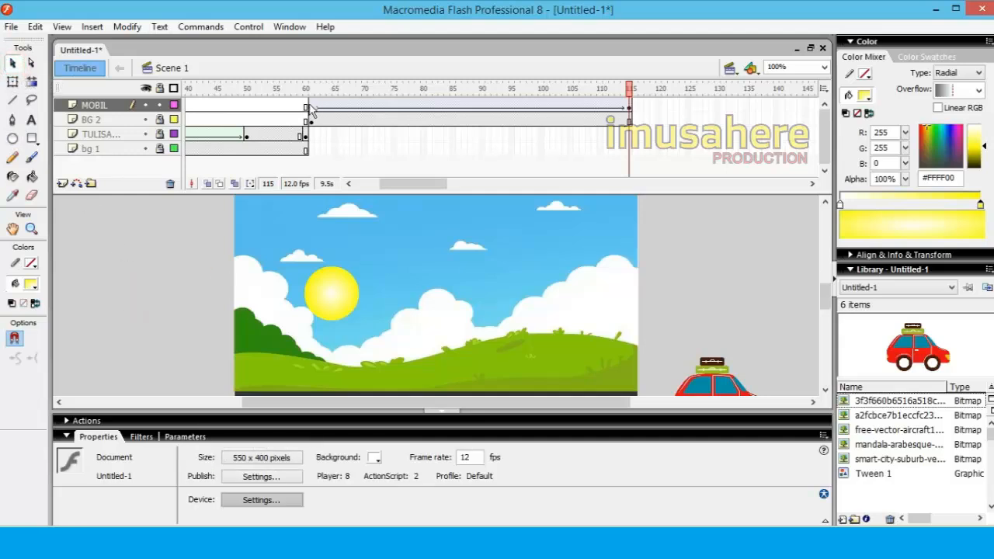
left_click(336, 310)
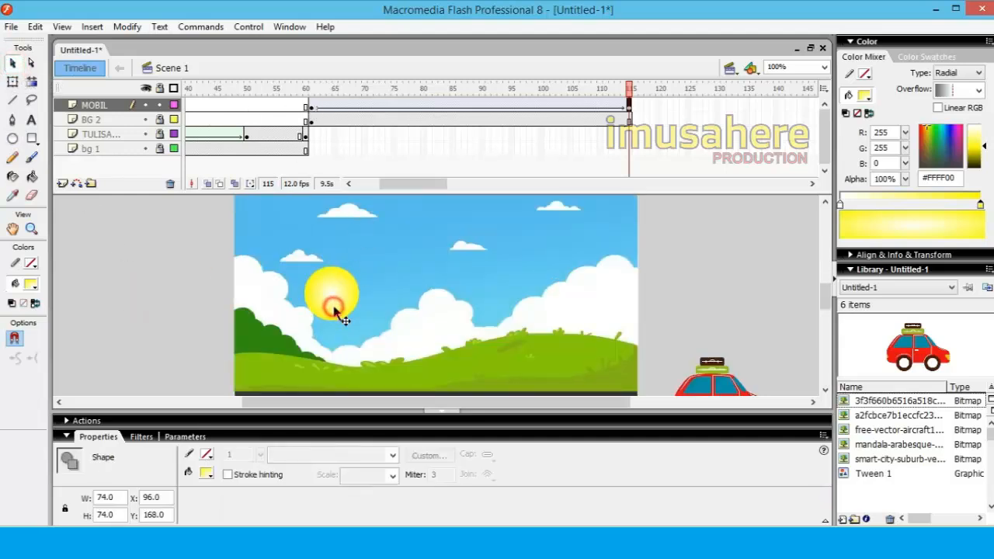
key("Delete")
Insert a new layer above MOBIL and add a keyframe to it at frame 61
left_click(125, 104)
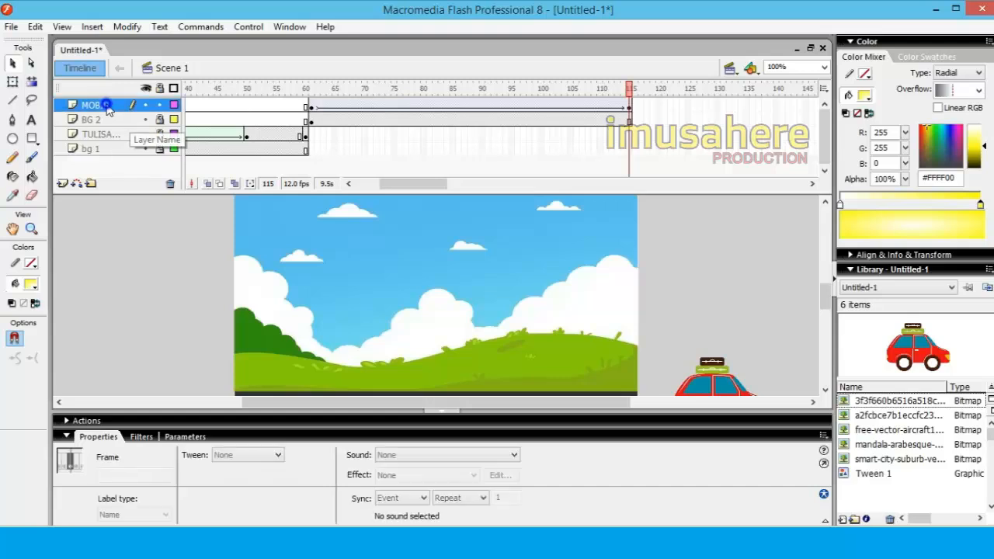
right_click(124, 105)
left_click(149, 164)
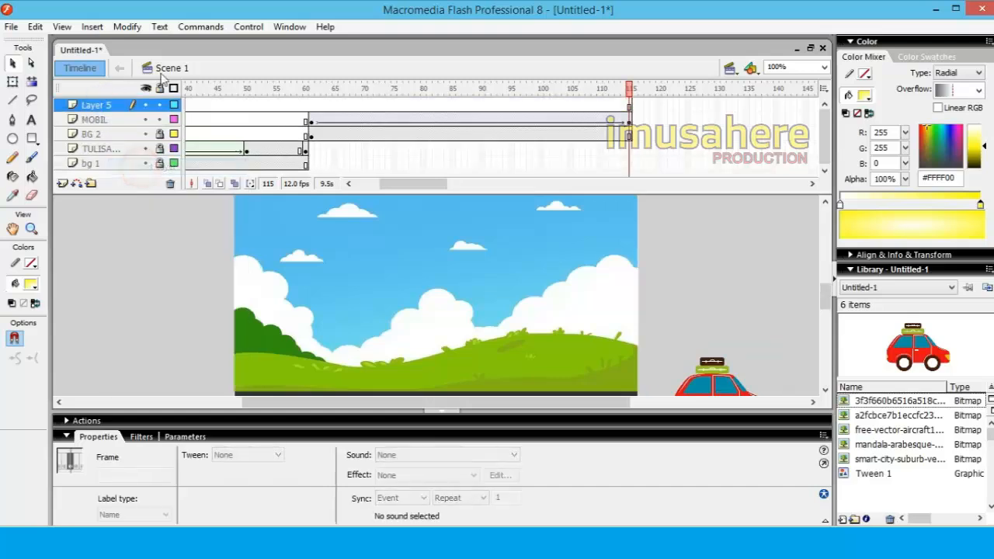
left_click(310, 110)
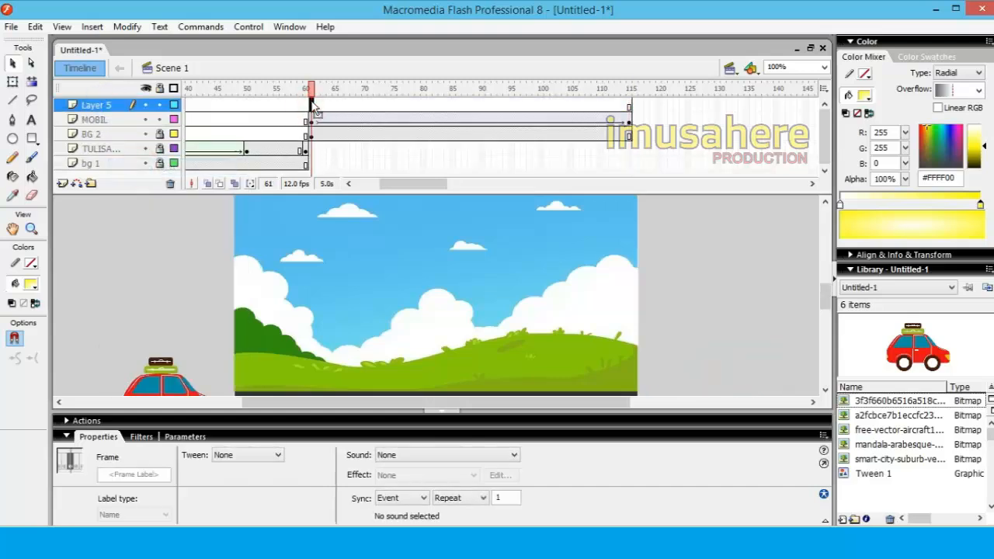
right_click(313, 107)
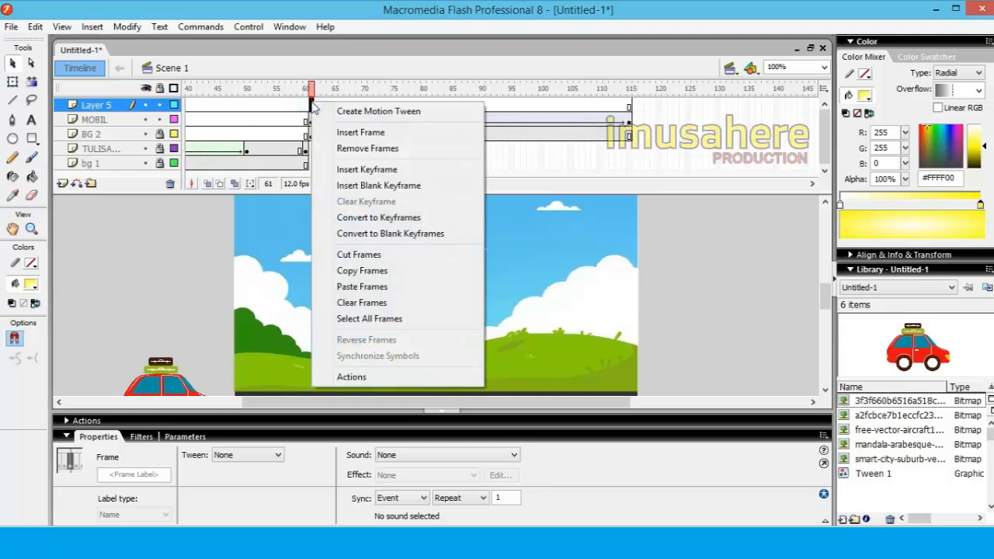
left_click(362, 169)
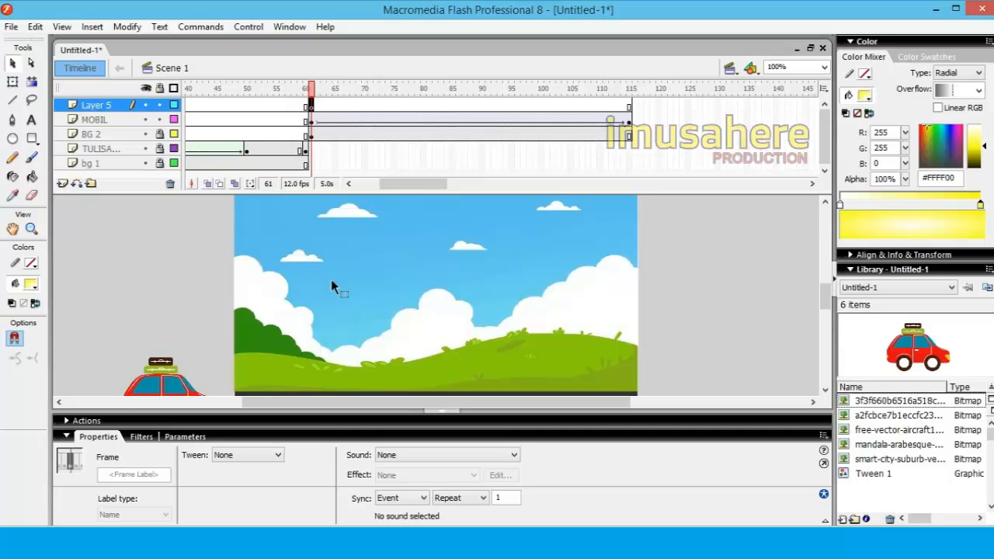
Paste the sun circle at frame 61 of Layer 5, place it low between the white clouds, and preview the surrounding frames
key("ctrl+v")
left_click_drag(432, 313, 344, 334)
left_click(311, 87)
key("Return")
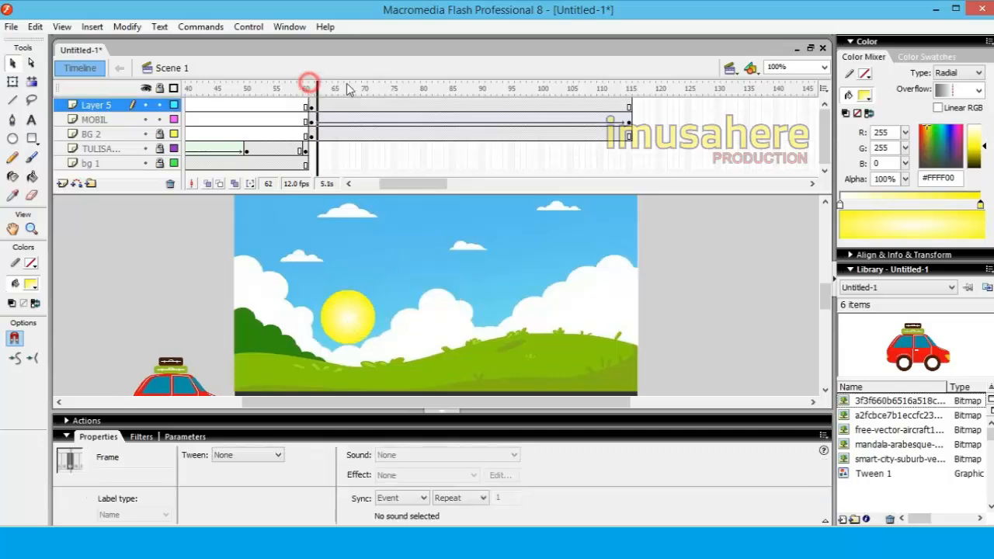
left_click_drag(426, 103, 306, 129)
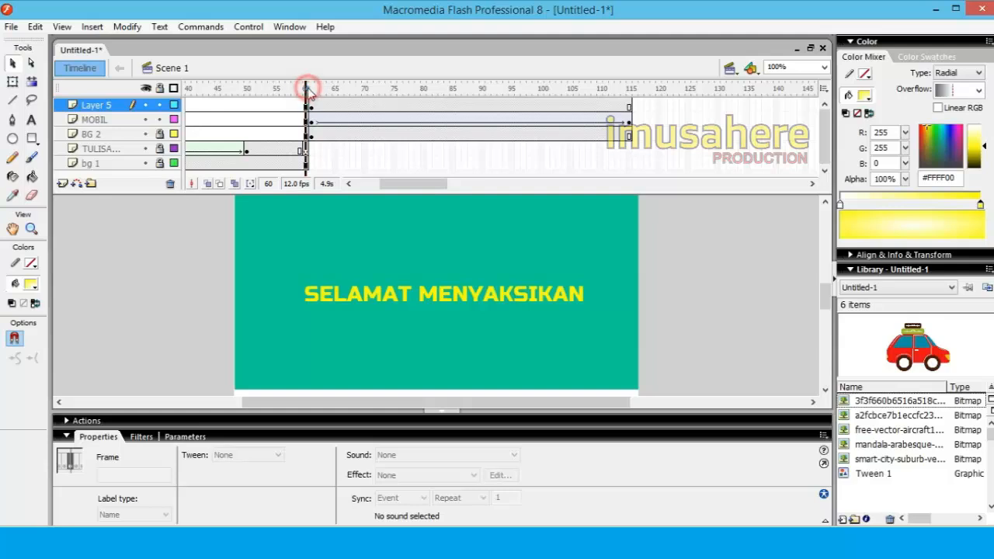
left_click_drag(307, 86, 322, 152)
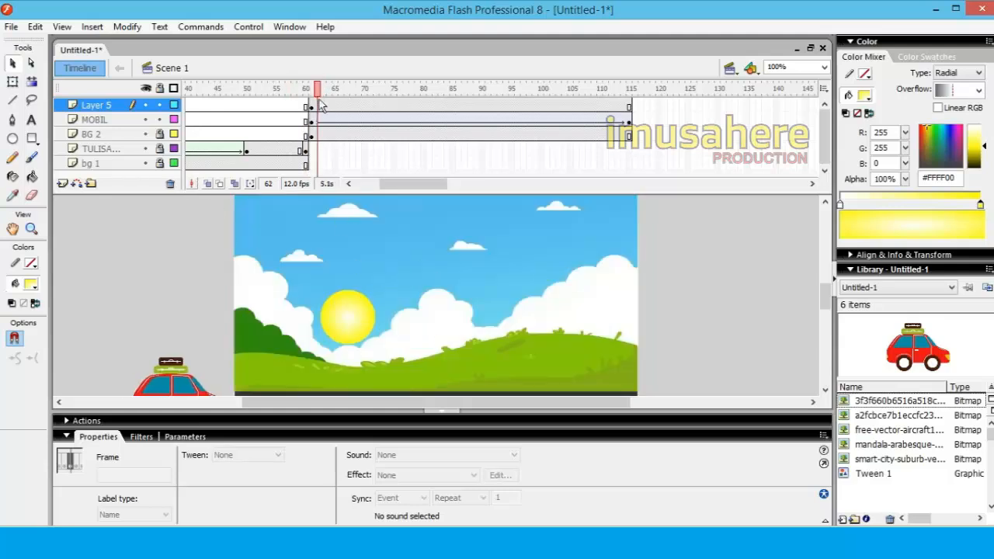
Create a motion tween on Layer 5 that raises the sun to about Y 128 at frame 115, and scrub through it
left_click(629, 106)
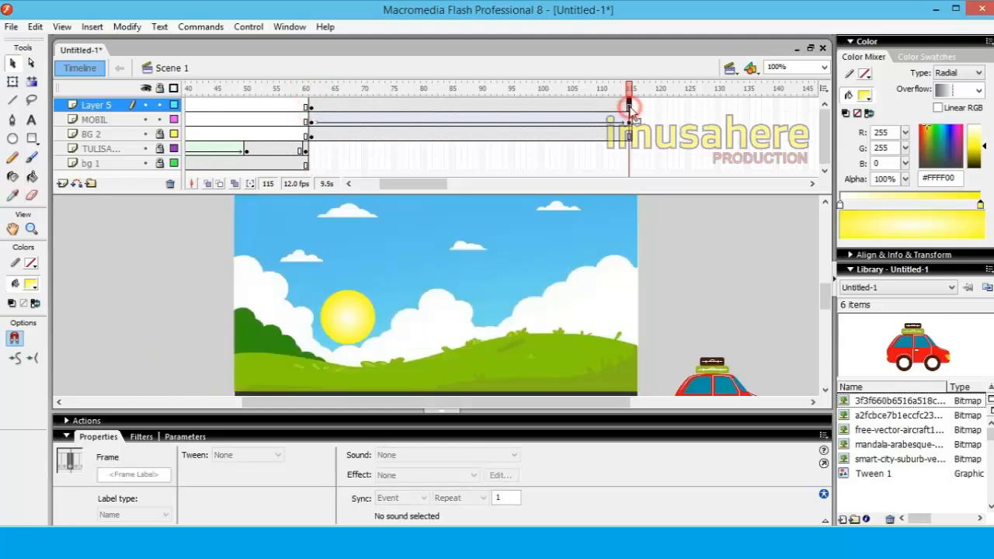
right_click(631, 108)
left_click(668, 116)
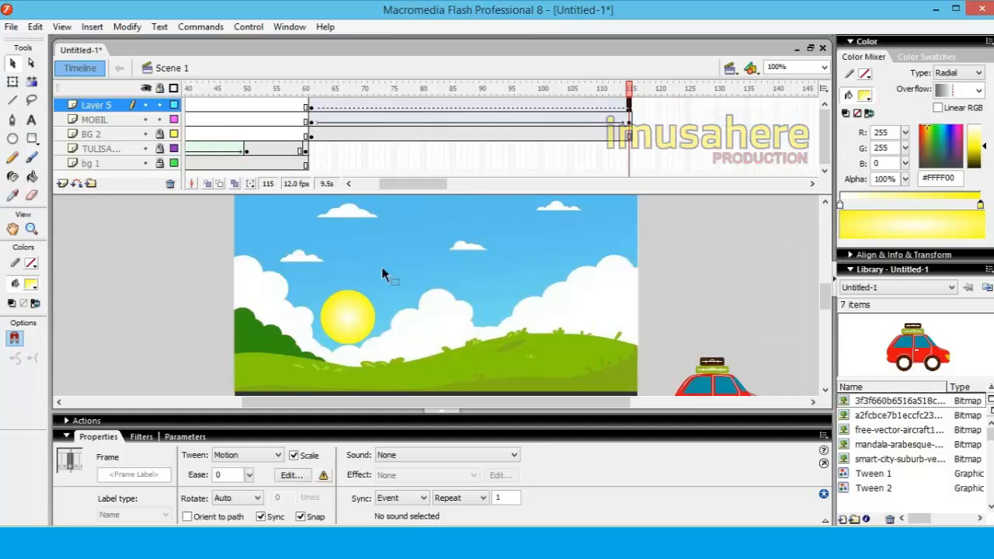
left_click_drag(351, 326, 353, 268)
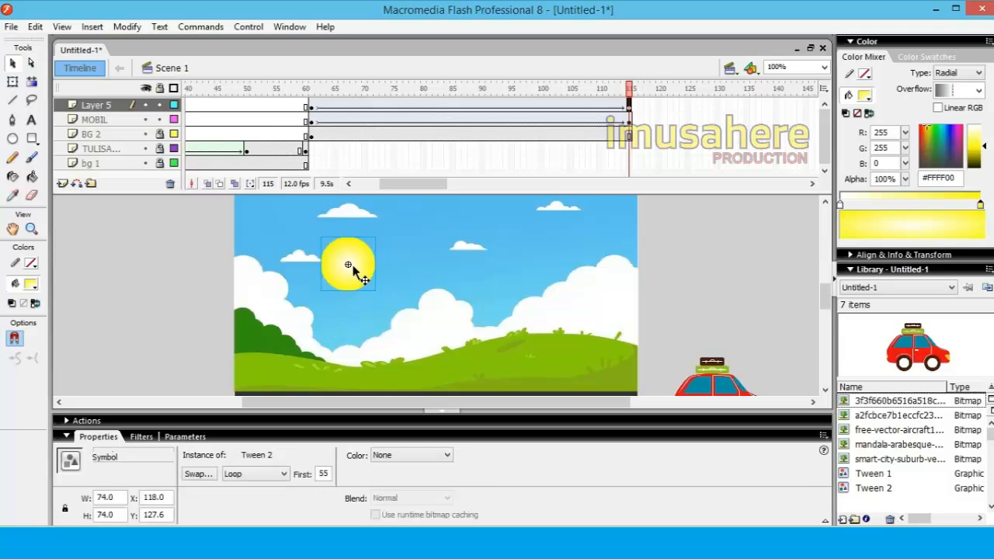
left_click(94, 277)
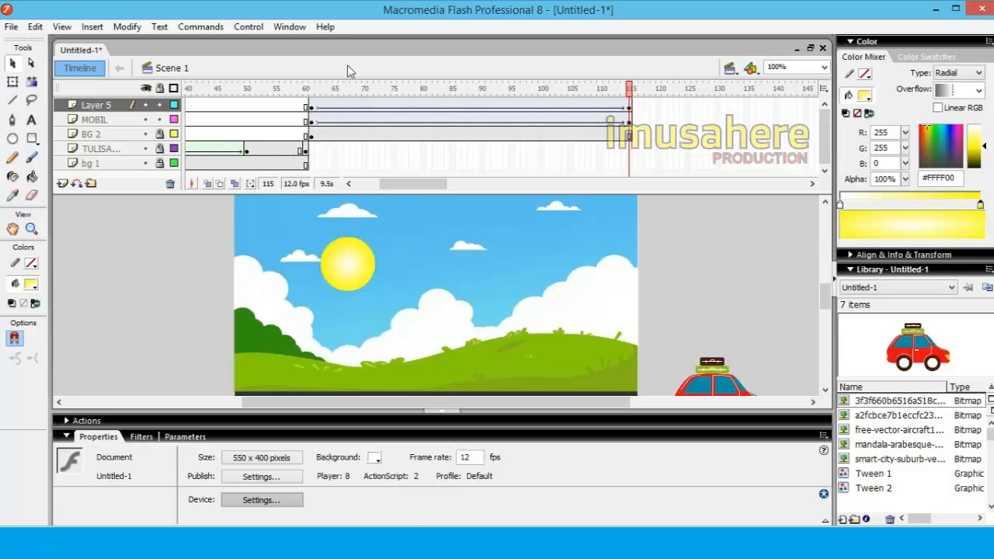
left_click(312, 85)
left_click_drag(310, 84, 816, 100)
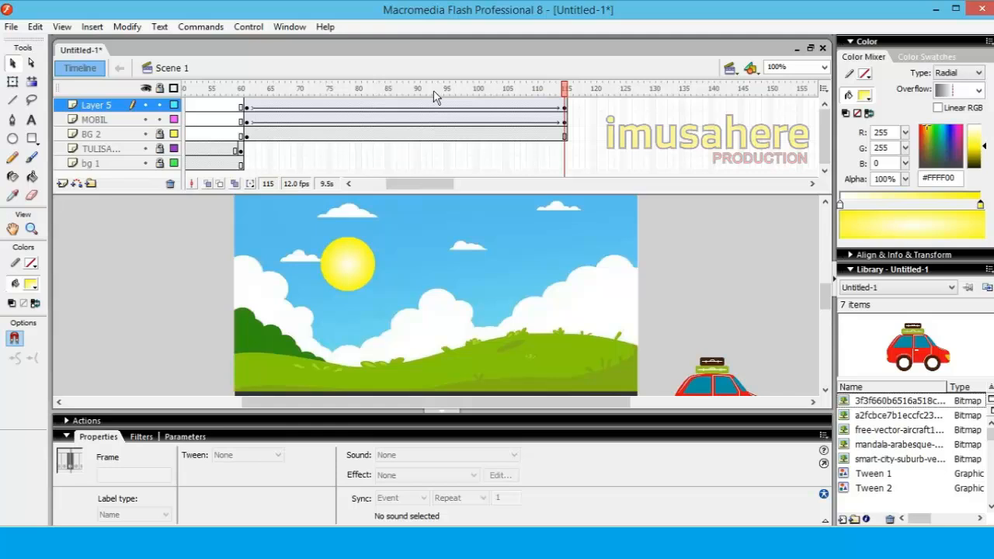
Rename Layer 5, which holds the sun, with a name starting with "MATAA"
double_click(99, 105)
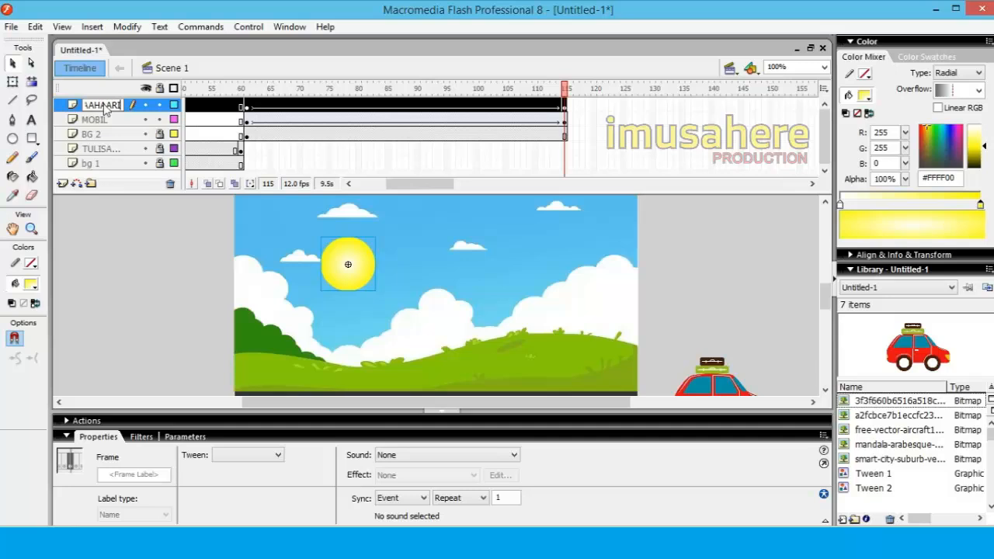
type("MATAHAARI")
key("BackSpace")
key("BackSpace")
key("BackSpace")
left_click(122, 257)
Insert a new layer above the sun's layer for the next scene
right_click(112, 107)
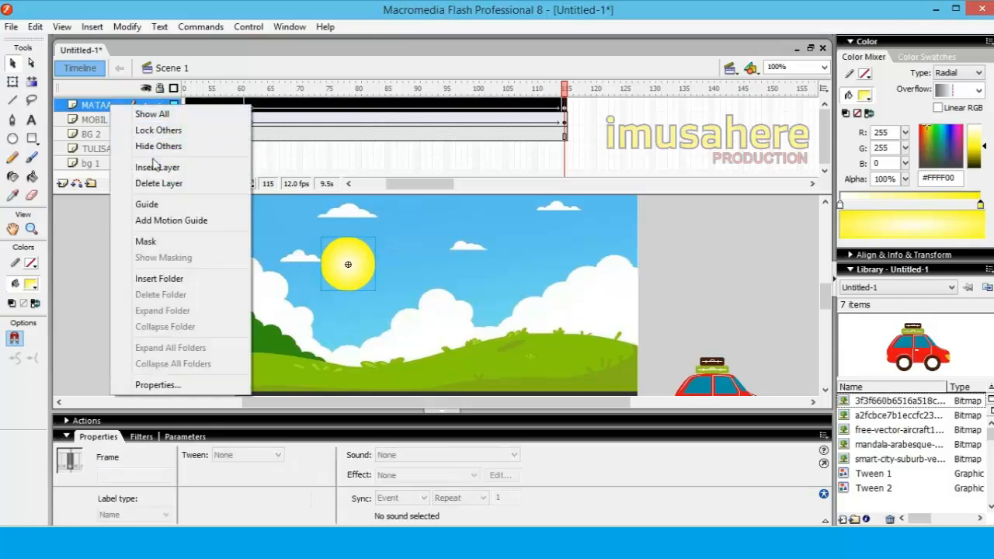
left_click(155, 167)
left_click(104, 105)
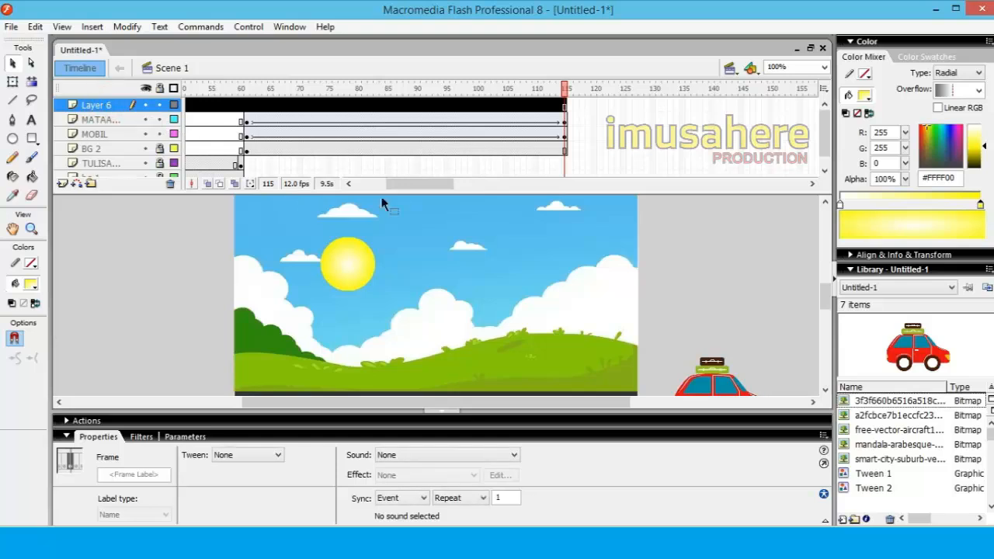
Review the scene at frames 1, 60, 61 and 115, and insert a keyframe at frame 116 on Layer 6
left_click_drag(408, 185, 355, 185)
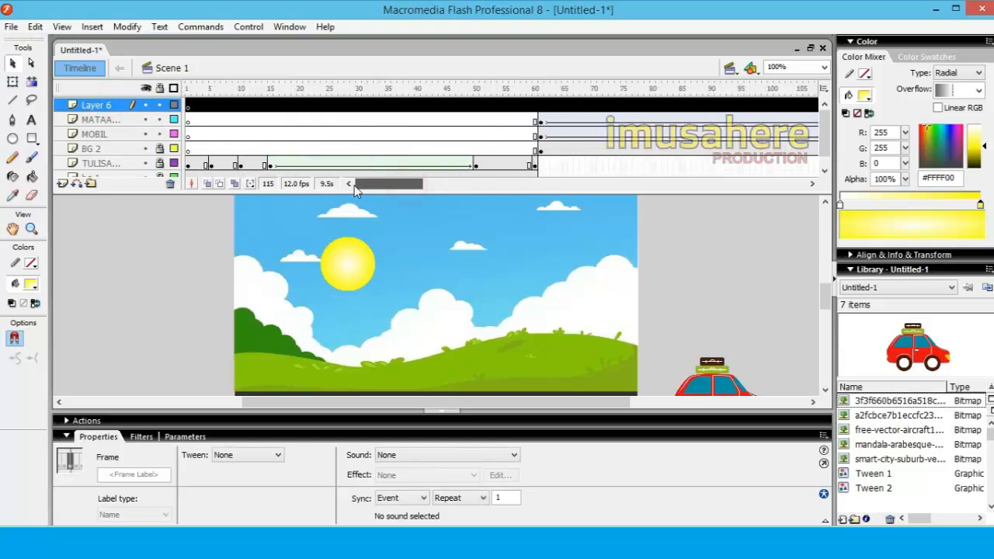
left_click(187, 92)
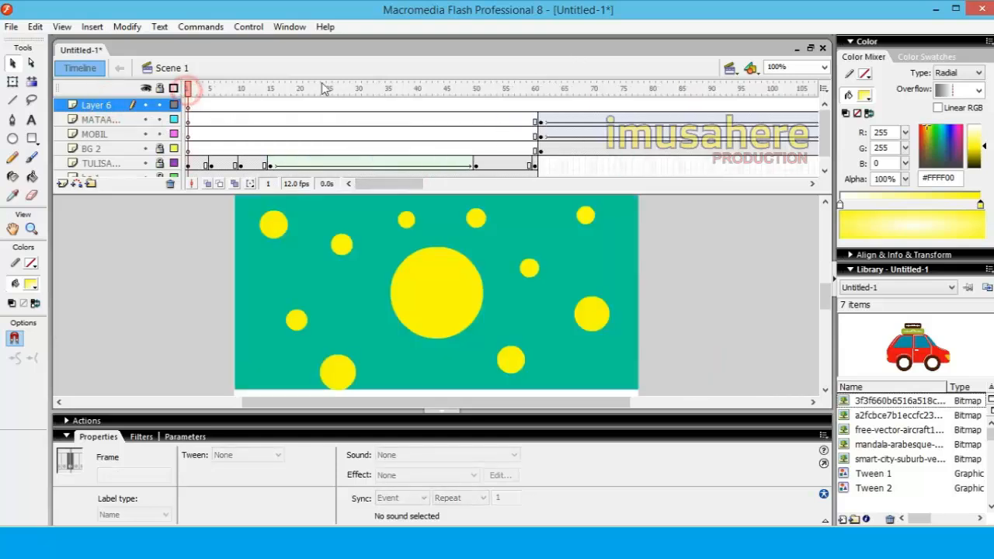
left_click(535, 90)
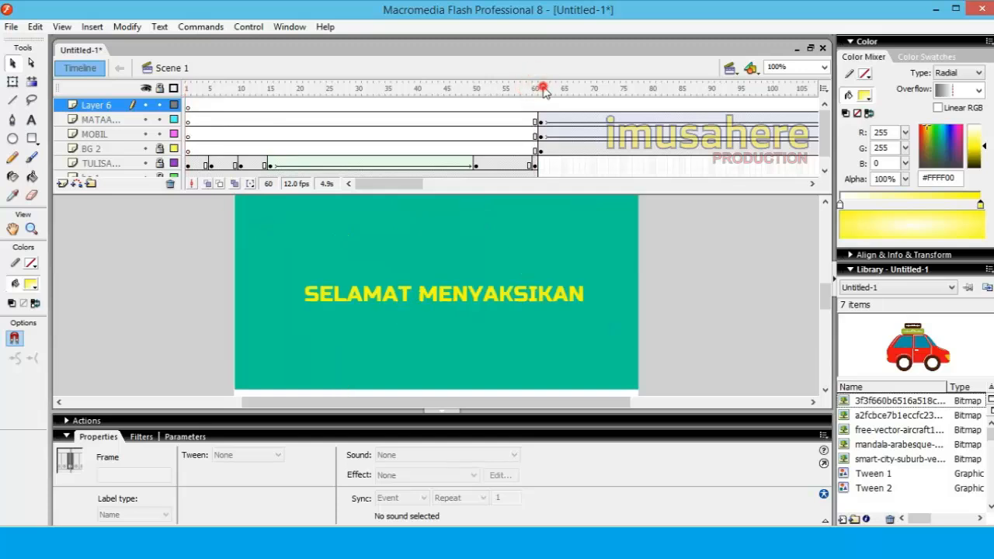
left_click(542, 89)
left_click_drag(410, 189, 450, 188)
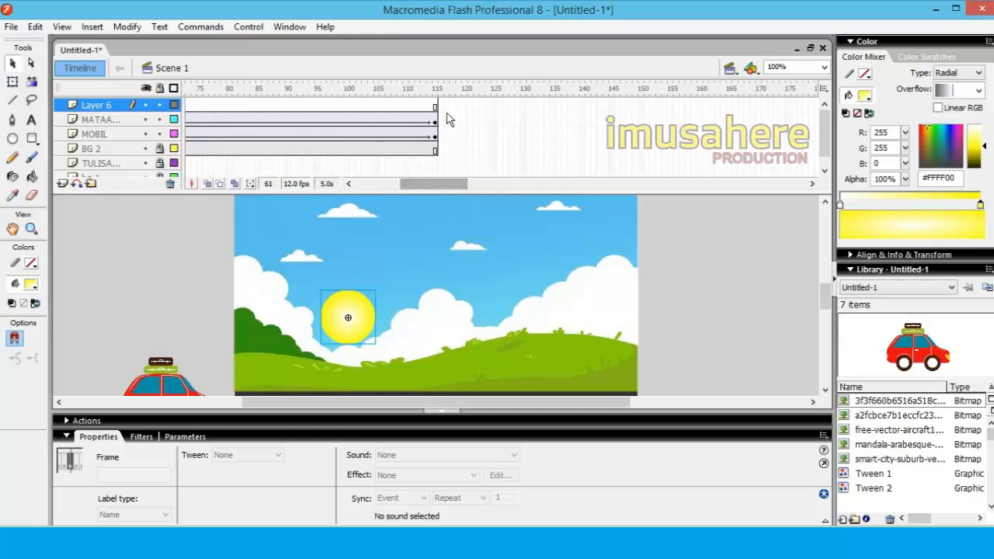
left_click(436, 89)
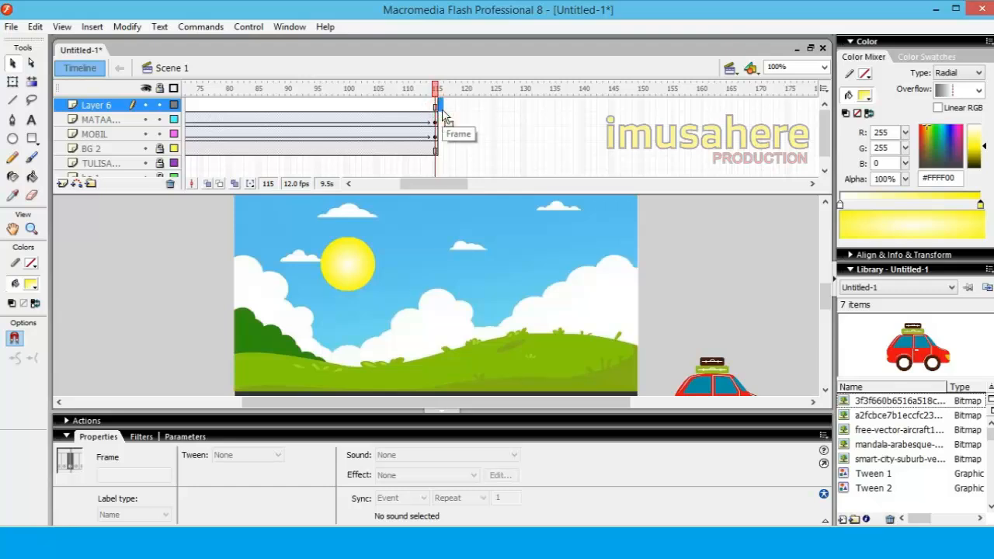
right_click(440, 108)
left_click(488, 178)
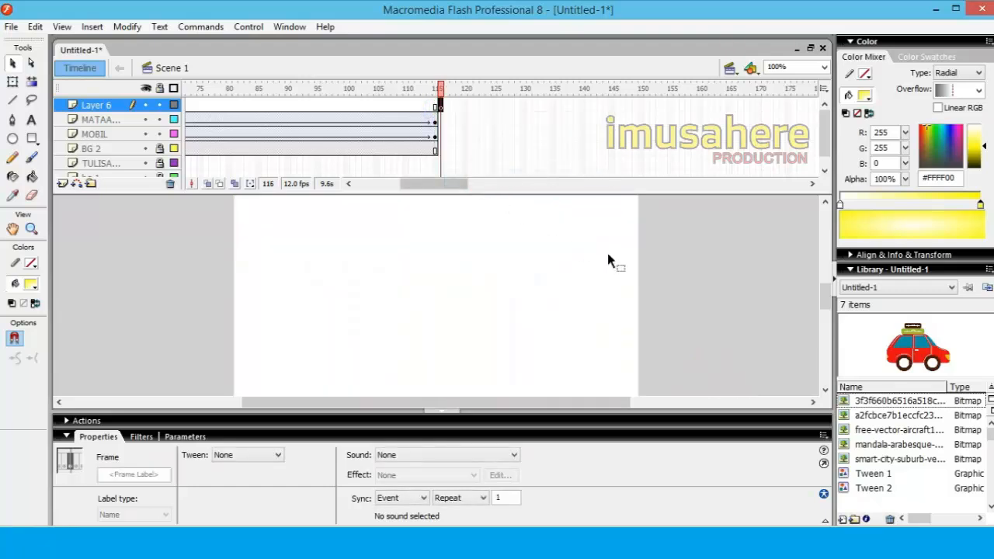
Preview the library bitmaps and place the smart-city-suburb picture on the stage at frame 116 of Layer 6
left_click(878, 417)
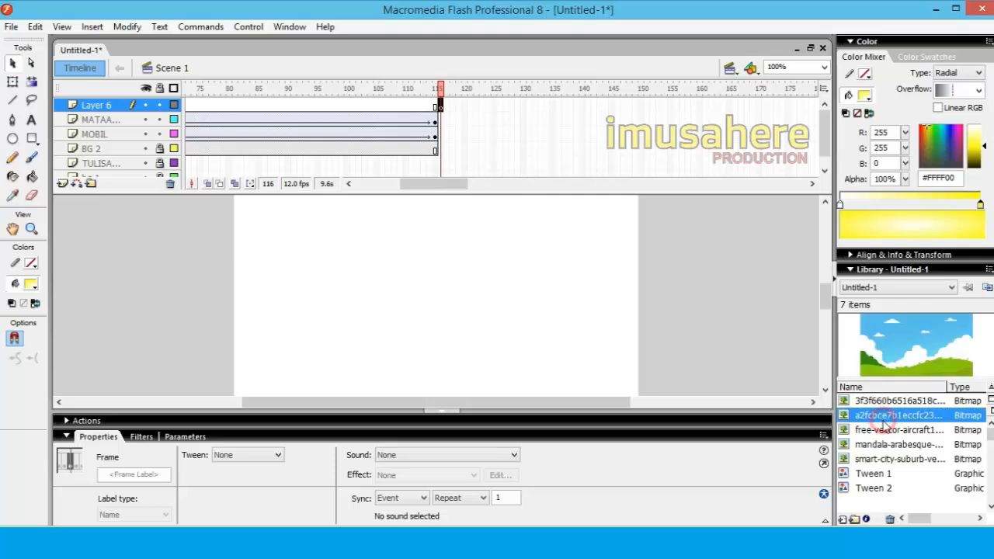
left_click(890, 431)
left_click(886, 446)
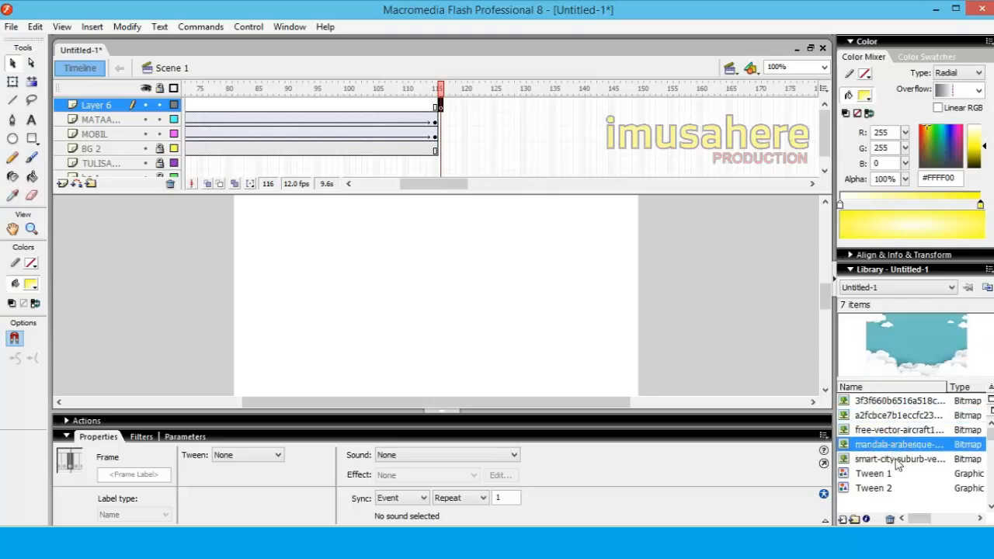
left_click(897, 460)
left_click_drag(917, 463, 419, 336)
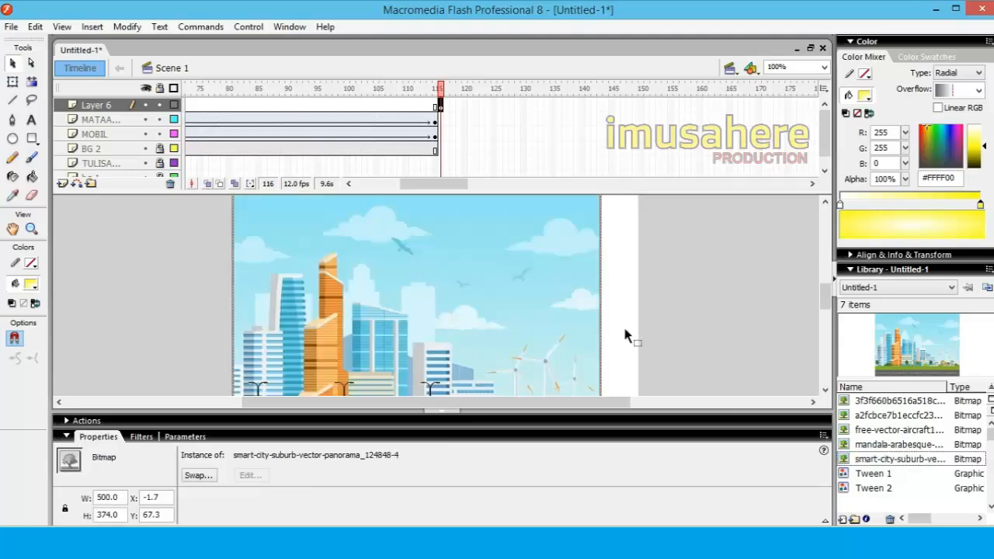
Widen the city picture to 554 px with Free Transform, keeping its left edge fixed, so it spans the stage width
left_click(12, 81)
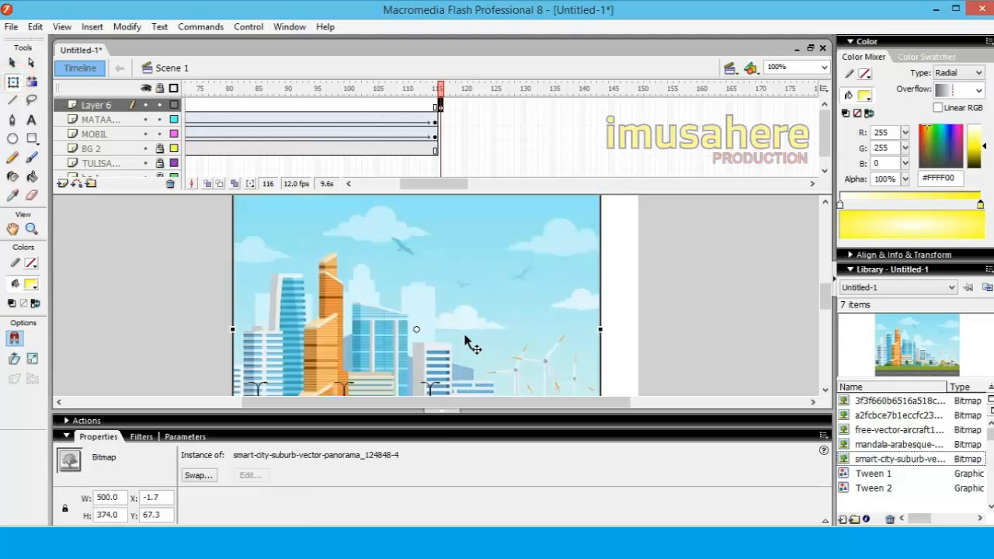
left_click_drag(417, 329, 233, 330)
left_click_drag(602, 330, 639, 331)
left_click(669, 339)
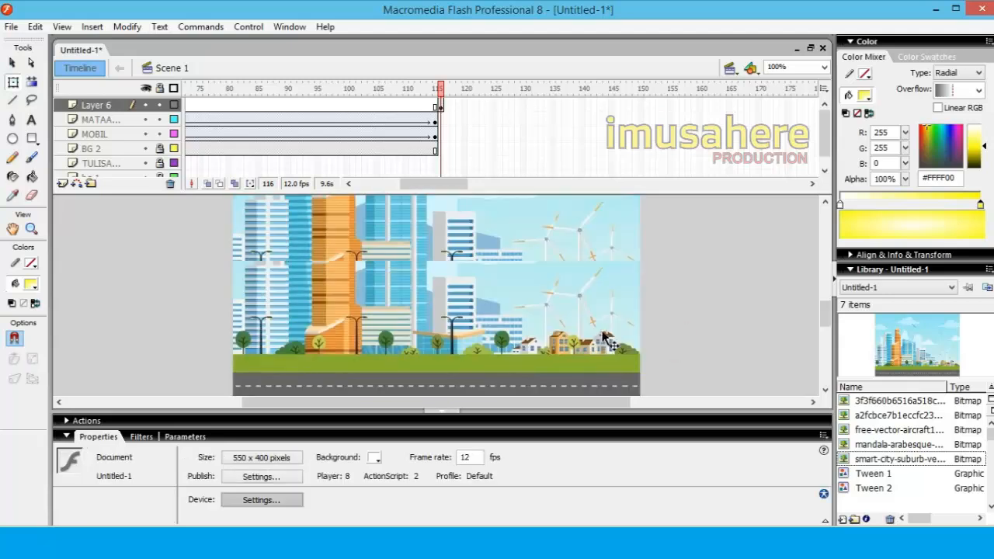
Nudge the city picture up to Y 24.4 so its road sits at the bottom of the stage
left_click(525, 311)
key("Up")
key("Up")
key("Up")
key("Up")
key("Up")
key("Up")
key("Up")
key("Up")
key("Up")
key("Up")
key("Up")
key("Up")
key("Up")
key("Up")
key("Up")
key("Up")
key("Up")
key("Up")
key("Up")
key("Up")
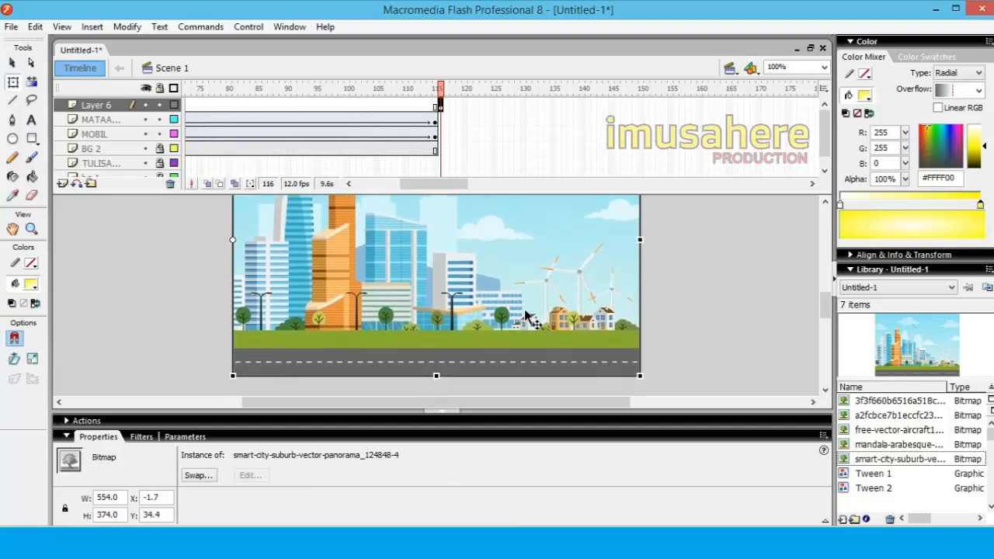
key("Up")
key("Up")
key("Up")
key("Up")
key("Up")
key("Up")
key("Up")
key("Up")
key("Up")
key("Up")
key("Up")
key("Up")
key("Up")
key("Up")
key("Up")
key("Up")
key("Down")
key("Down")
key("Down")
key("Down")
key("Down")
key("Down")
key("Down")
key("Down")
key("Down")
key("Down")
key("Down")
key("Down")
key("Down")
key("Down")
key("Down")
key("Down")
key("Down")
key("Down")
key("Down")
key("Down")
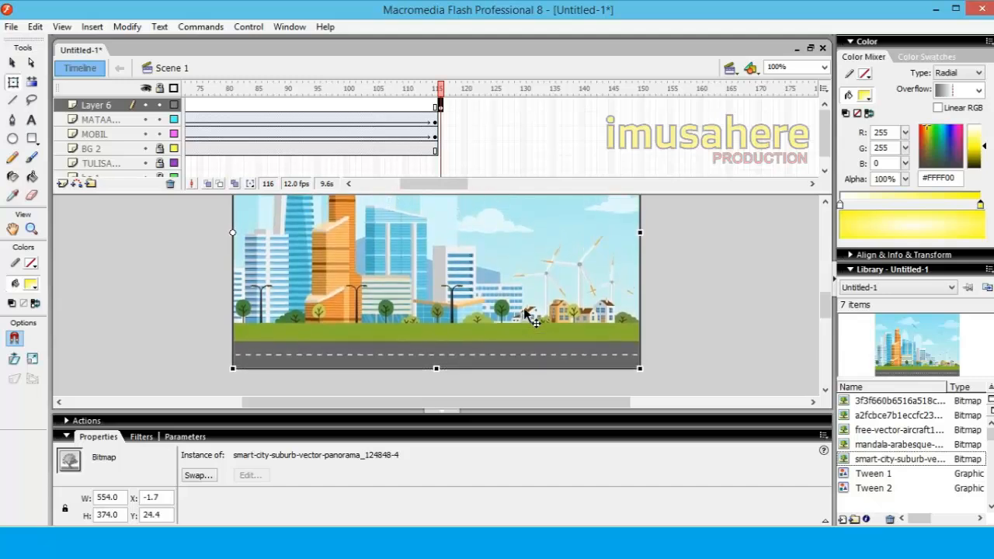
left_click(687, 289)
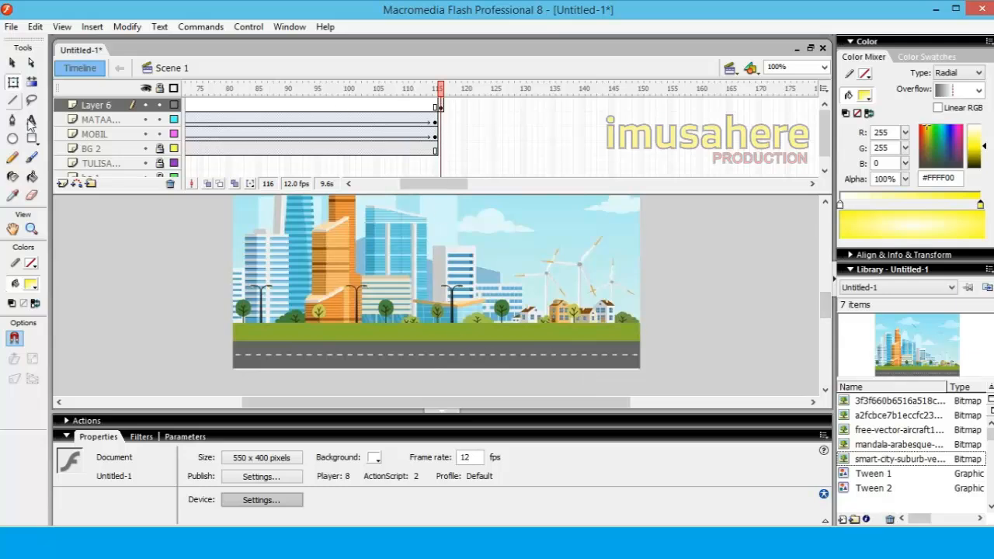
Extend the city background on Layer 6 by inserting a keyframe at frame 175
left_click(442, 106)
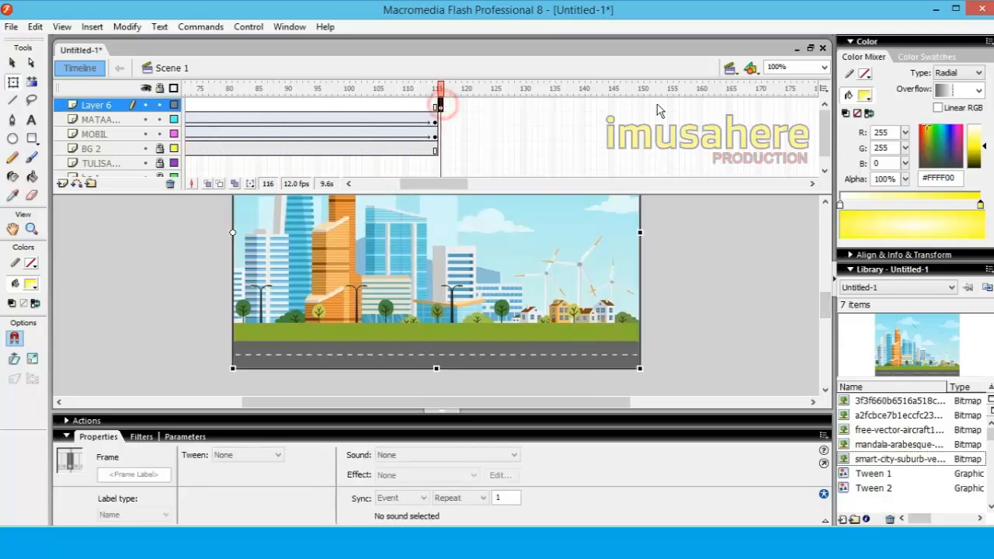
left_click(793, 105)
left_click(789, 105)
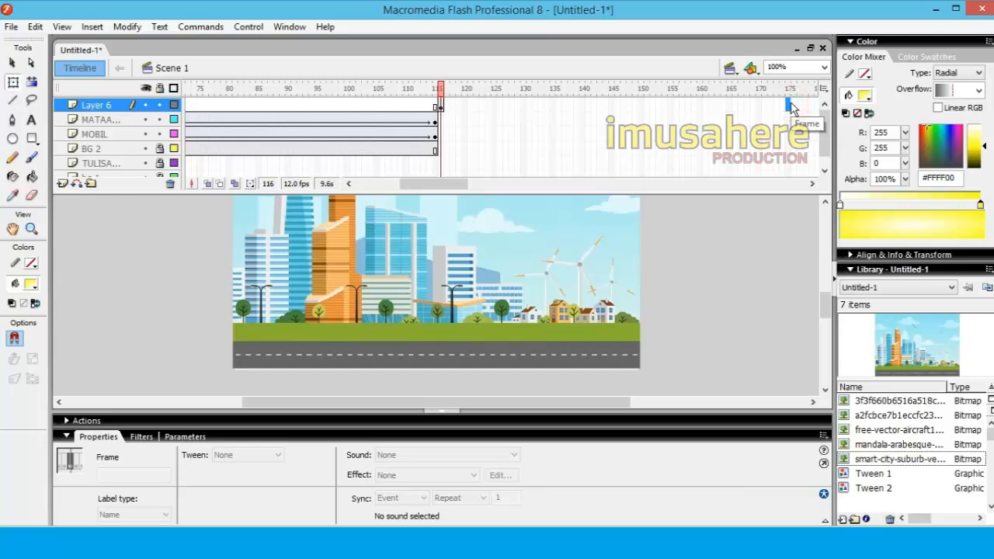
right_click(791, 105)
left_click(828, 168)
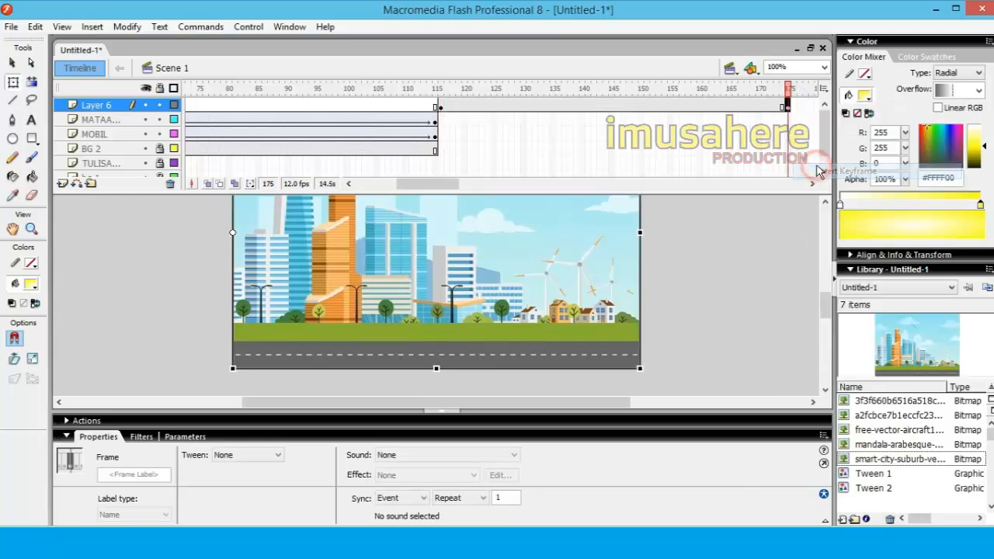
Insert a keyframe at frame 116 of the MOBIL layer and move the car off-stage left, to about X -195, Y 272
left_click(436, 121)
left_click(440, 121)
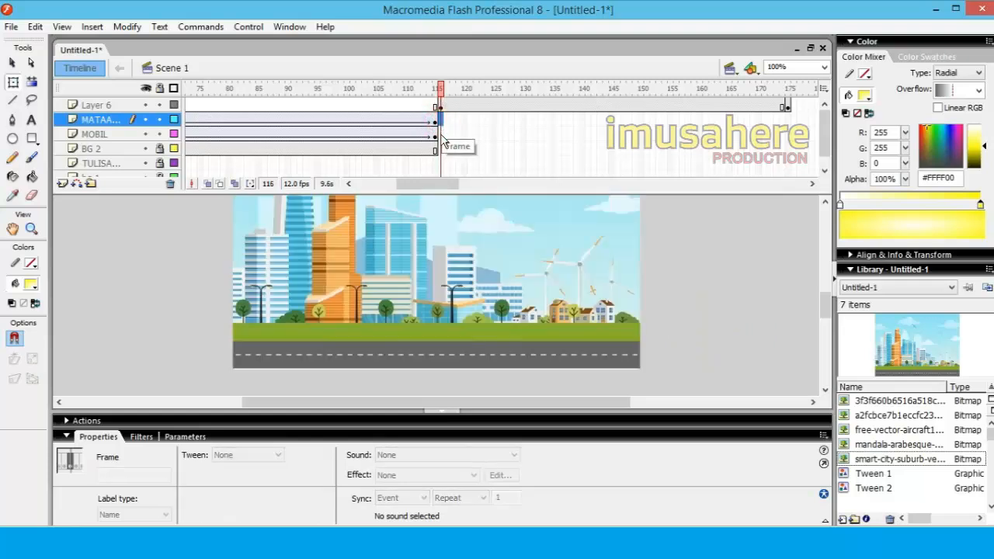
right_click(440, 134)
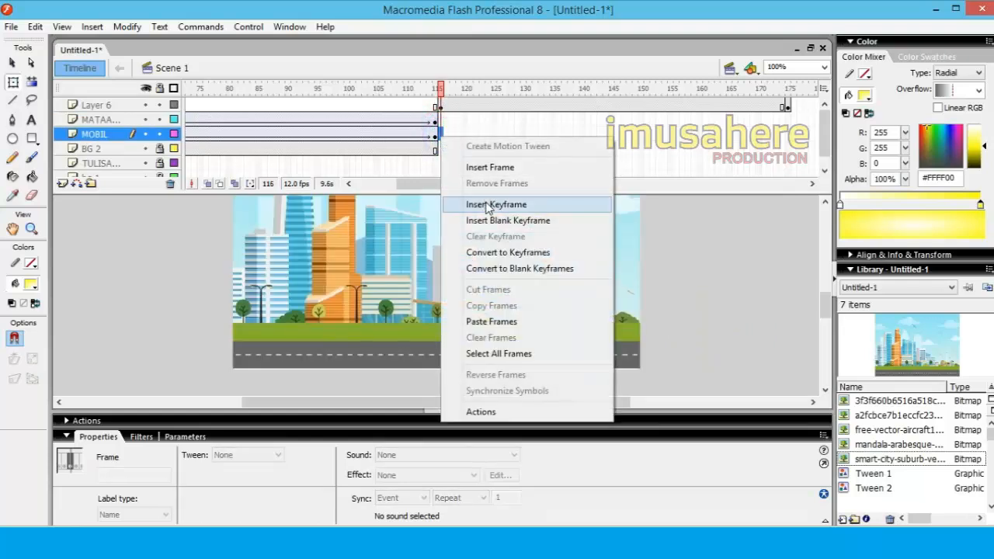
left_click(489, 205)
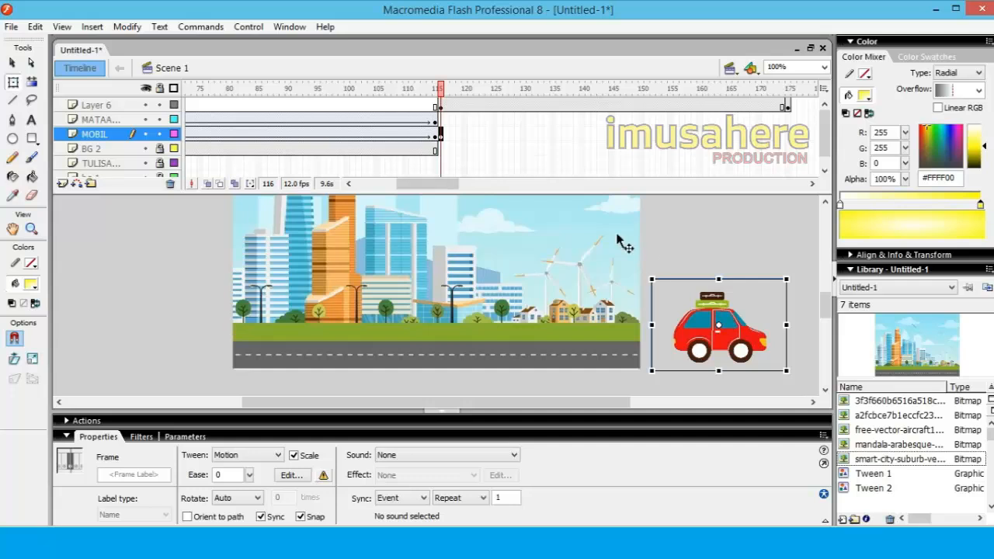
left_click_drag(741, 339, 181, 338)
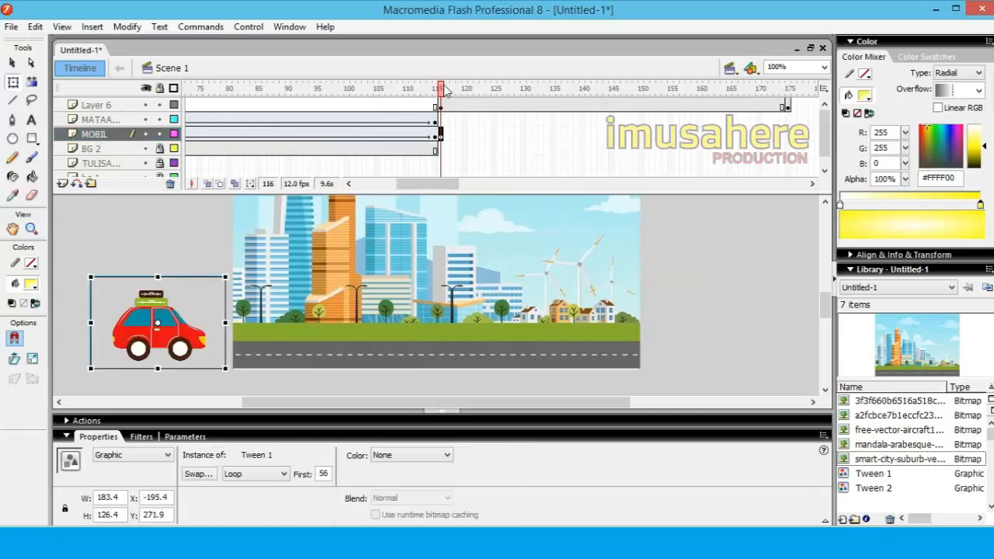
left_click_drag(445, 85, 441, 108)
Insert a keyframe at frame 175 of the MOBIL layer, move the car past the stage's right edge, and scrub back through its drive
left_click(788, 136)
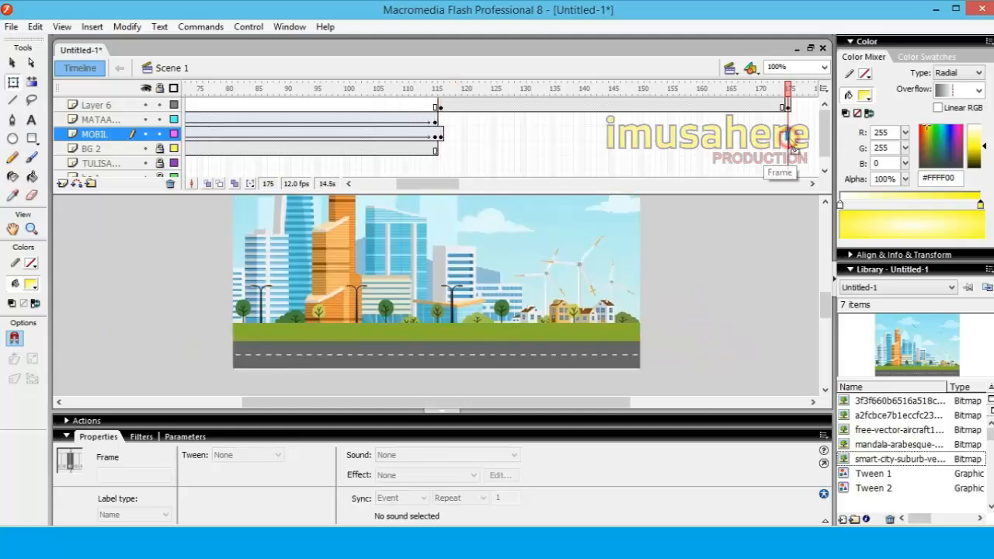
right_click(788, 138)
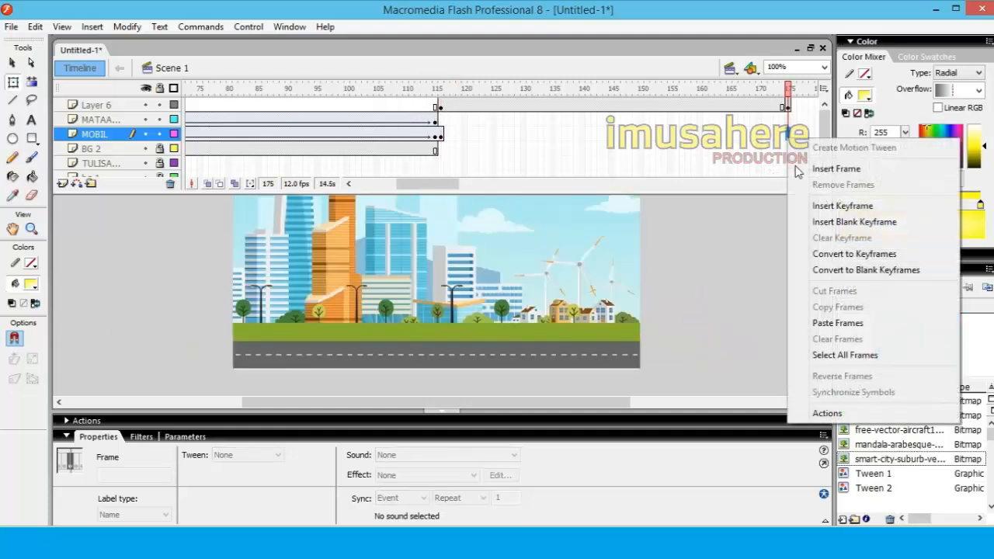
left_click(831, 205)
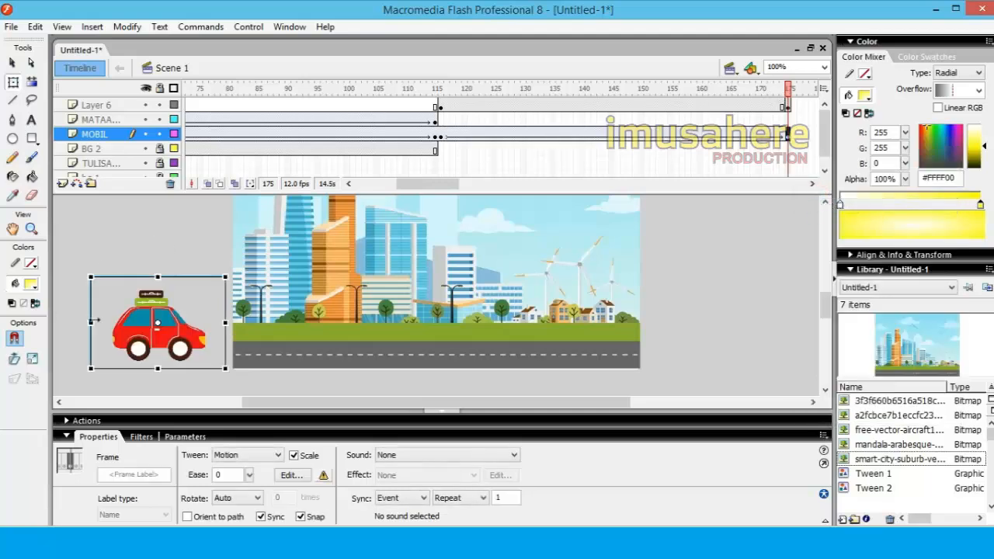
left_click_drag(164, 348, 728, 351)
mouse_move(790, 91)
left_mouse_down()
mouse_move(428, 90)
mouse_move(506, 104)
mouse_move(427, 106)
mouse_move(441, 105)
mouse_move(439, 87)
mouse_move(484, 95)
left_mouse_up()
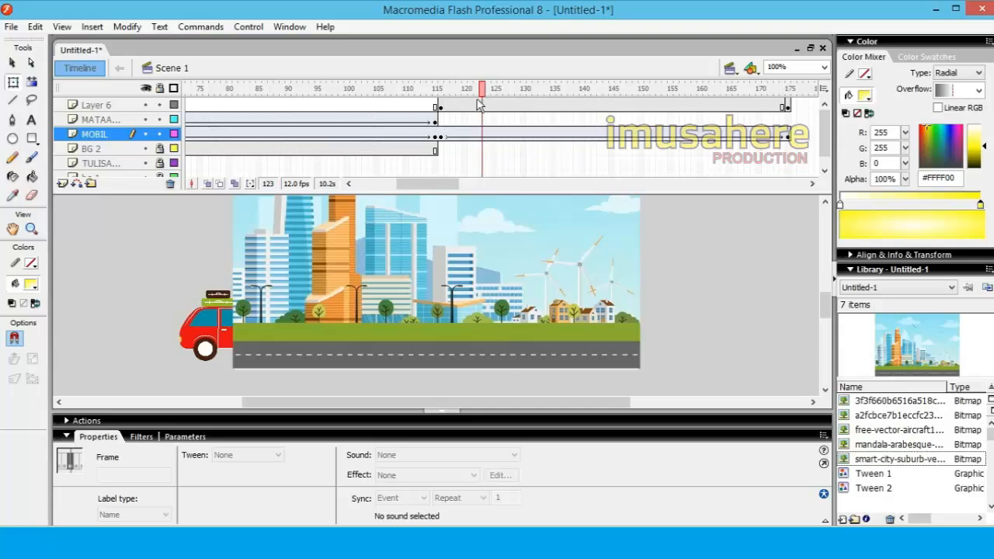
Rename Layer 6 as BG KOTA and move it between the MOBIL and BG 2 layers, then scrub to check the car
double_click(99, 105)
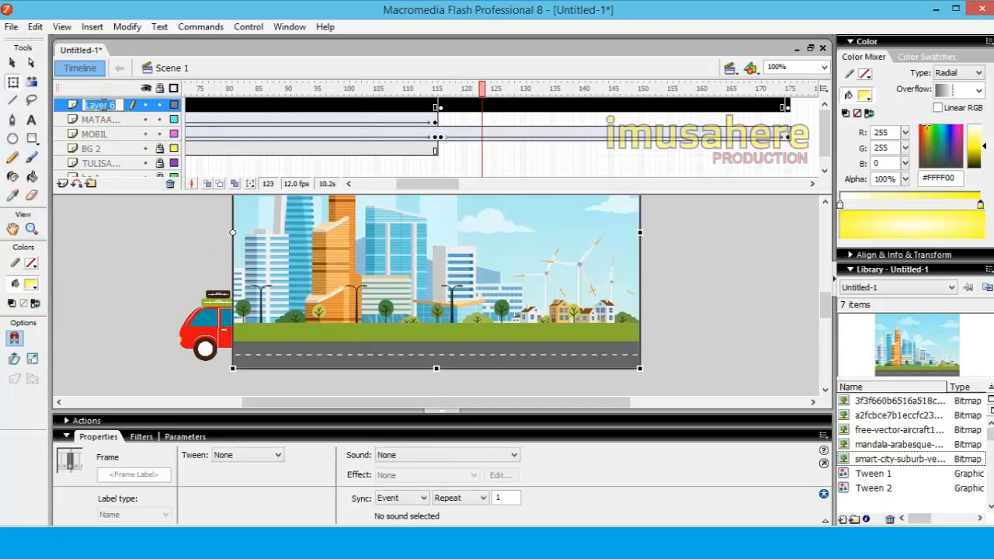
type("bg")
left_click(13, 63)
left_click(97, 107)
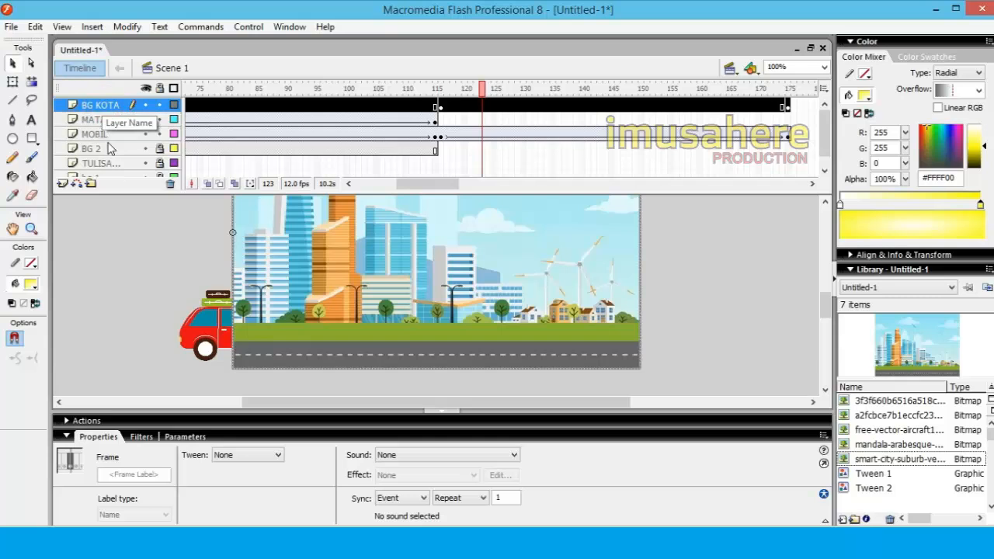
left_click_drag(109, 148, 107, 128)
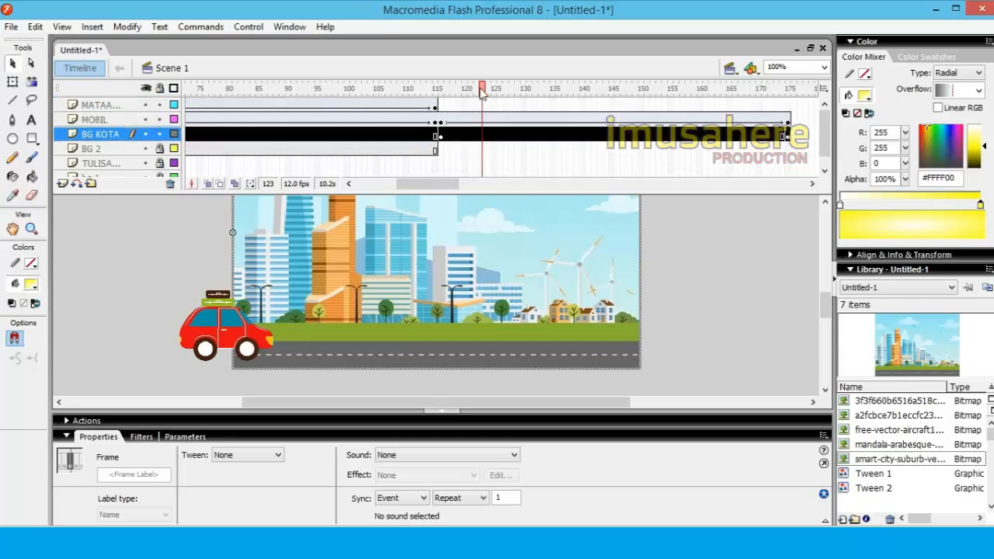
left_click_drag(482, 91, 747, 120)
left_click(701, 295)
Insert a new layer above the sun layer and name it PESAWAT
left_click(827, 304)
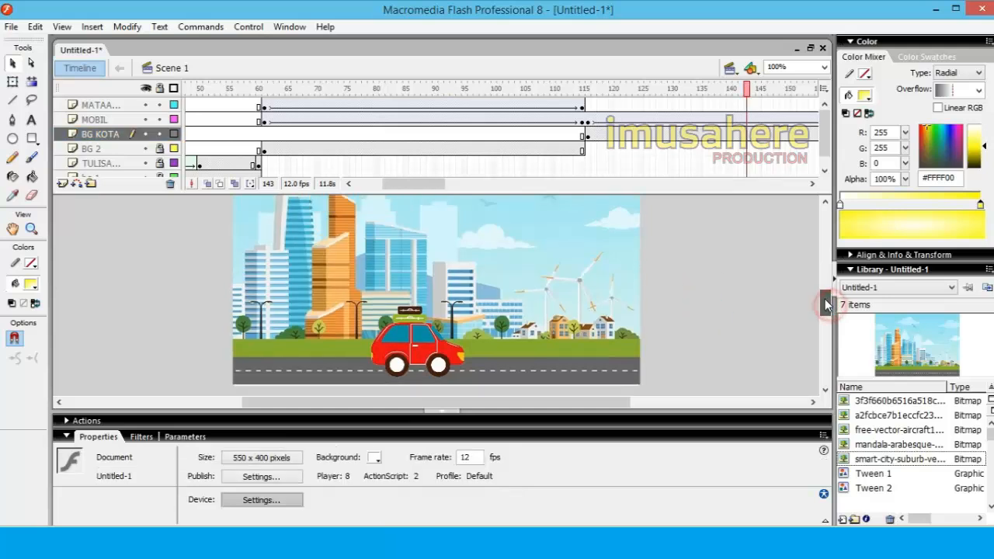
left_click_drag(827, 305, 827, 302)
left_click(824, 134)
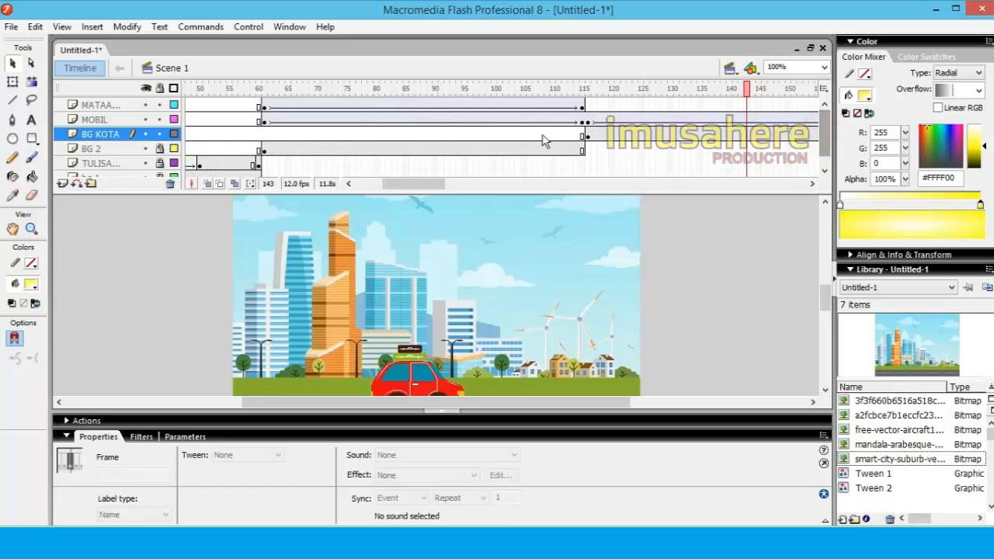
left_click(101, 106)
right_click(101, 106)
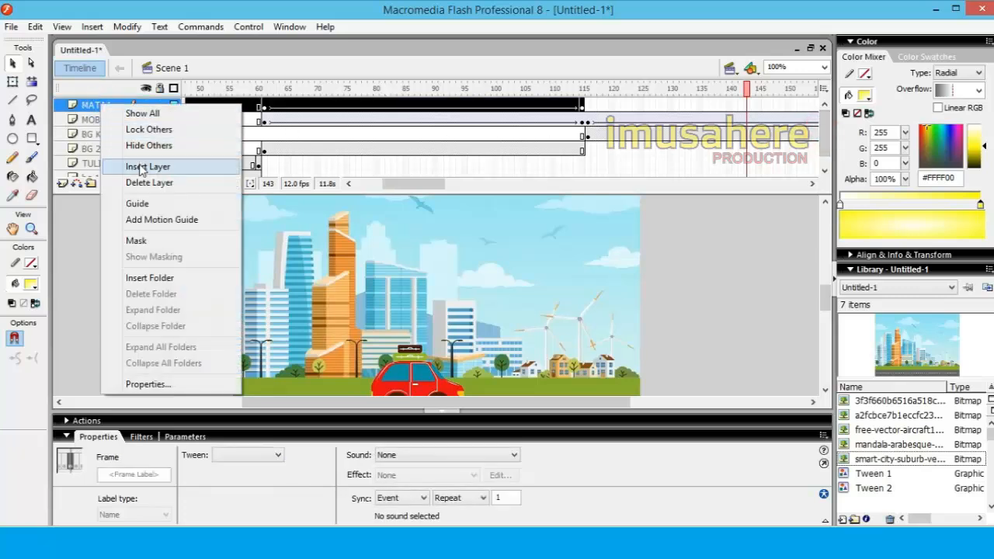
left_click(144, 164)
double_click(99, 105)
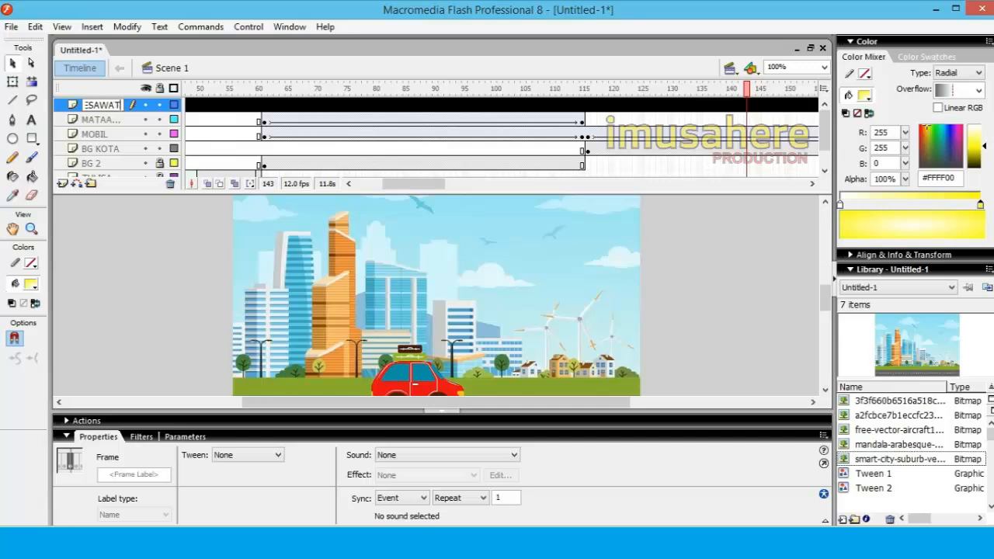
type("PESAWAT")
left_click(375, 115)
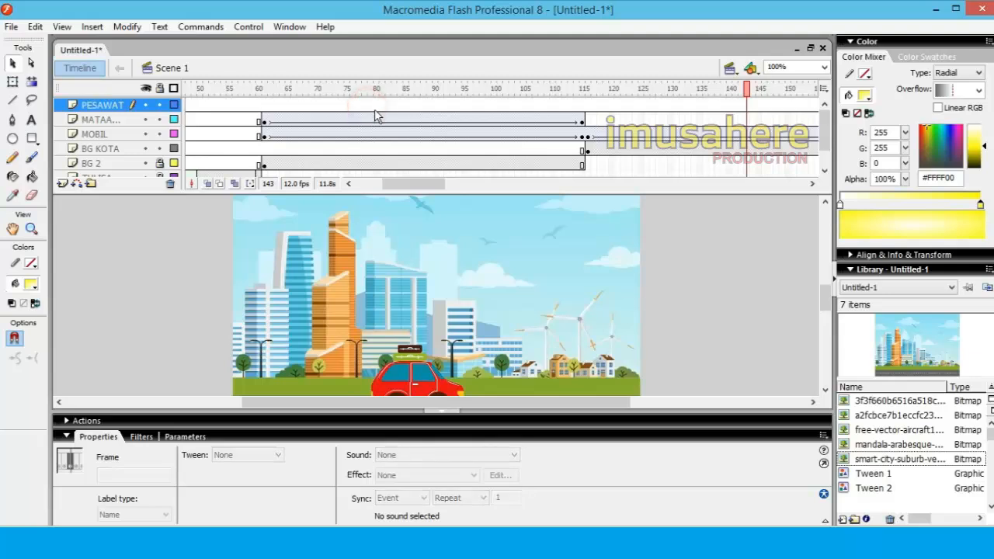
Insert a keyframe at frame 116 of the PESAWAT layer and place the free-vector-aircraft1 bitmap left of the stage
left_click(588, 109)
right_click(590, 113)
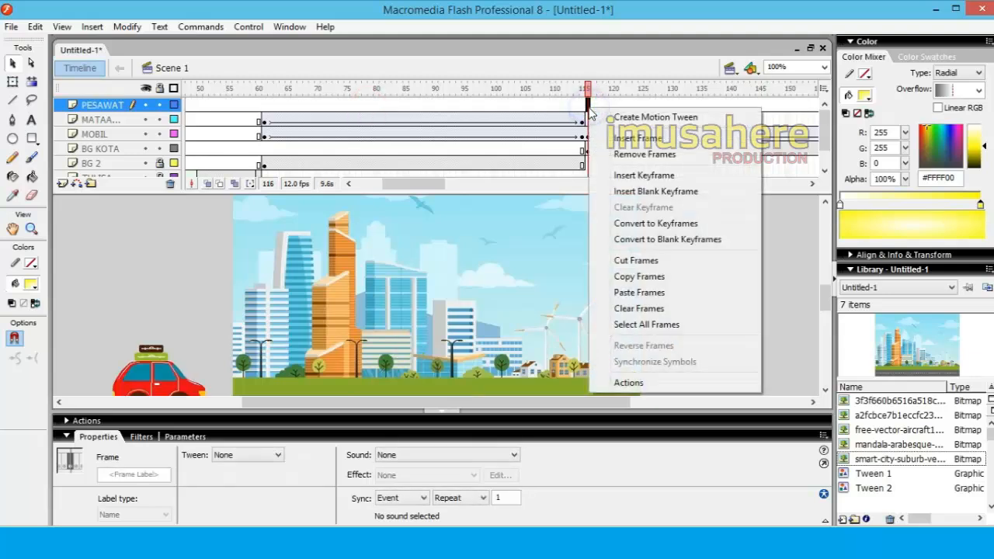
left_click(624, 176)
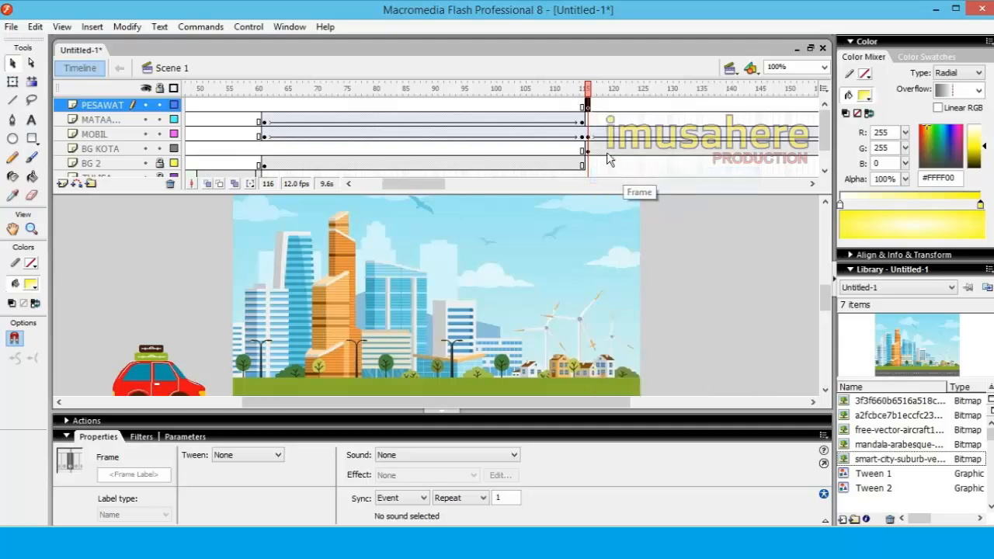
left_click(885, 431)
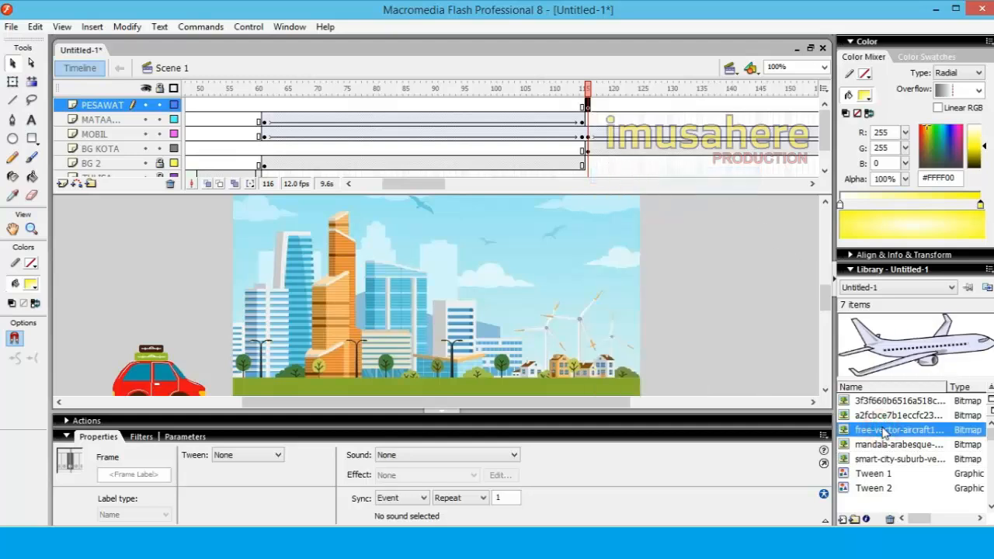
left_click_drag(815, 404, 110, 248)
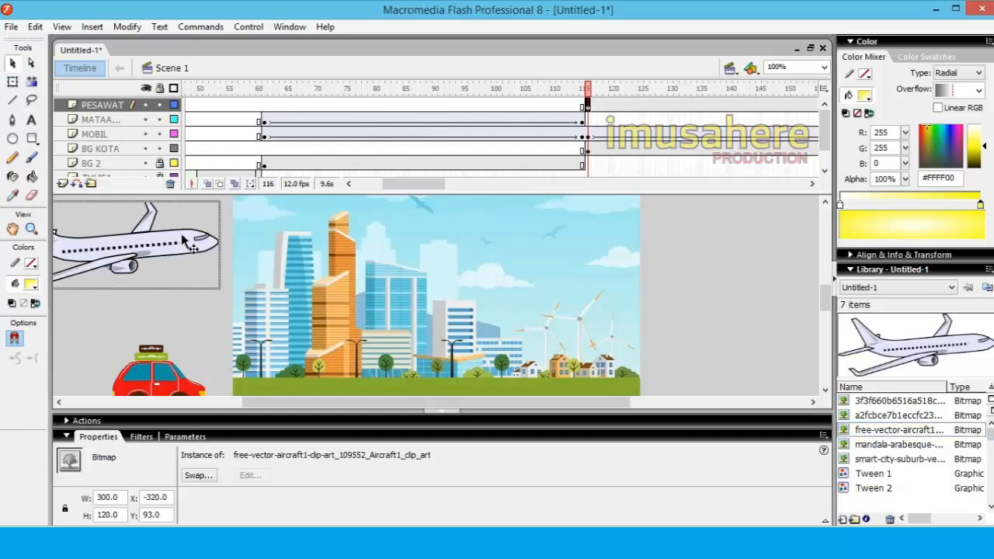
Shrink the airplane to about half its size with Free Transform and rotate it slightly clockwise so it sits level above the car
left_click(13, 82)
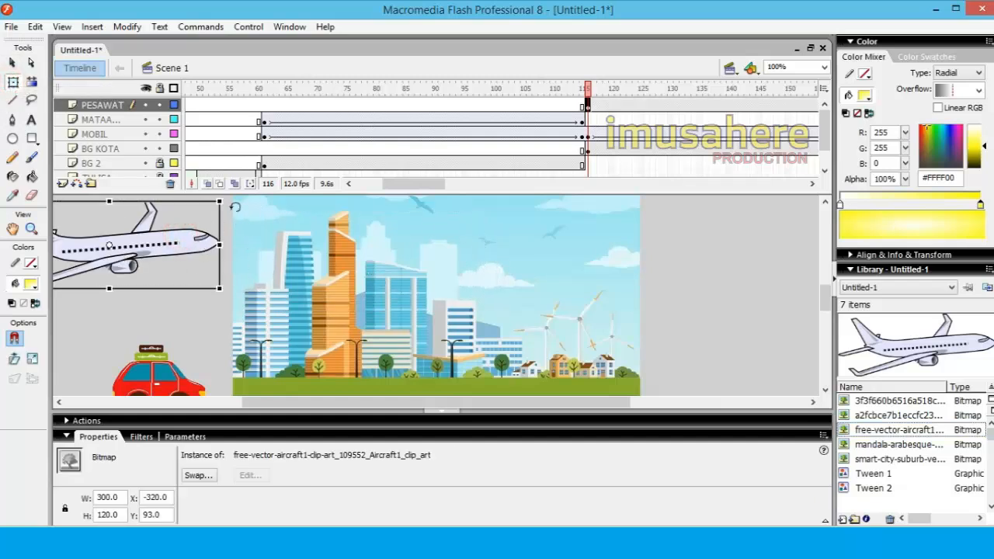
left_click_drag(218, 200, 216, 276)
left_click(201, 303)
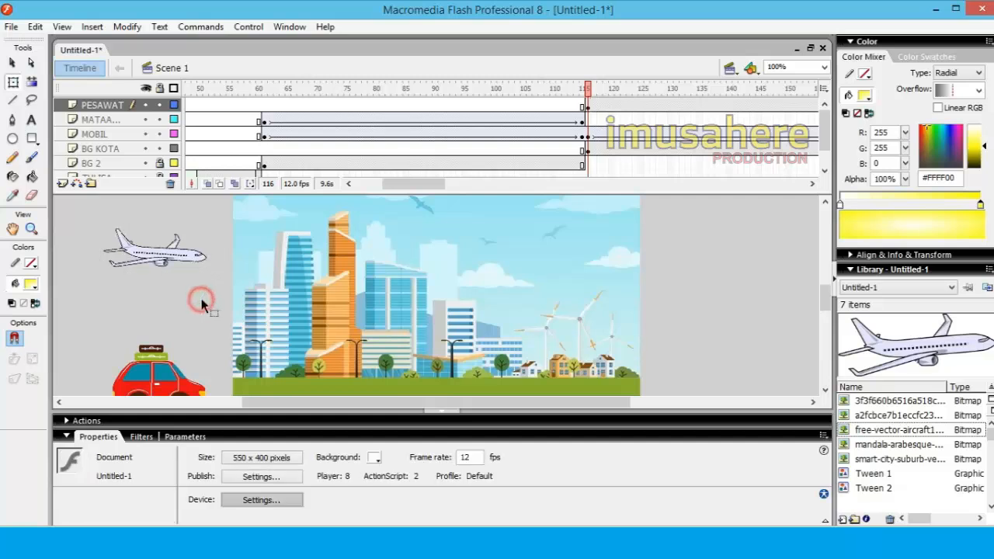
left_click(194, 264)
left_click(712, 250)
Create a motion tween for the airplane on the PESAWAT layer spanning frames 116 to 175
left_click(102, 105)
left_click_drag(422, 184, 445, 189)
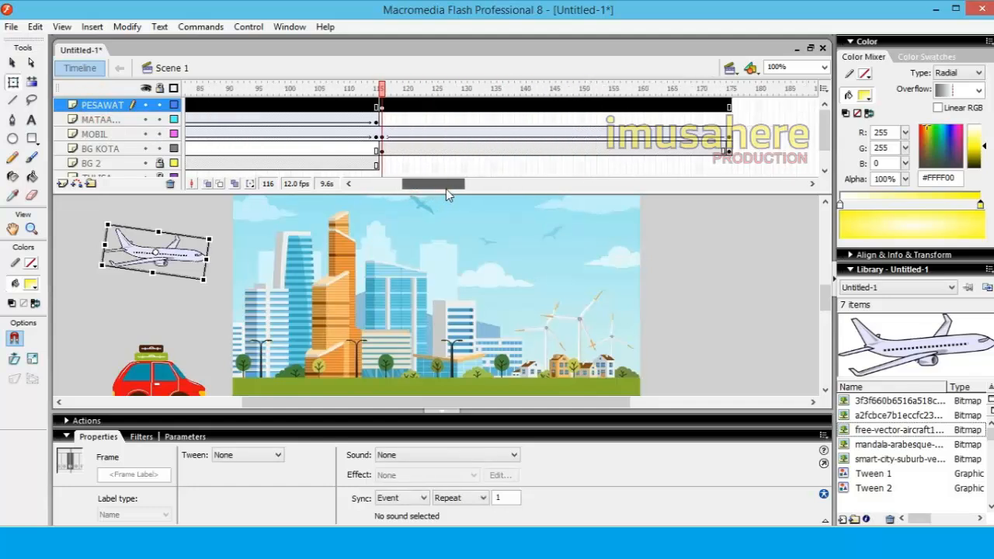
left_click(339, 106)
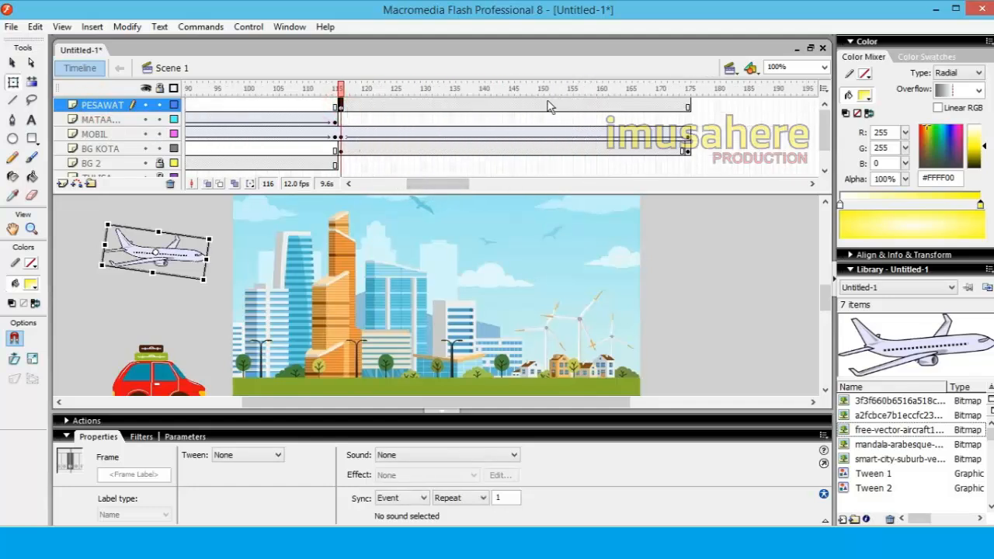
left_click(689, 106)
right_click(689, 106)
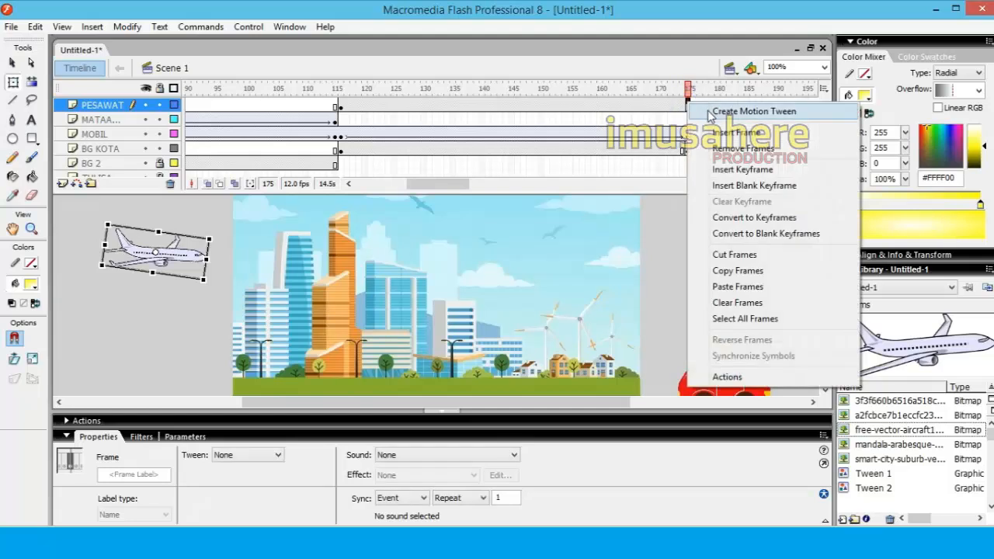
left_click(723, 104)
Add a motion guide to the PESAWAT layer and insert a keyframe at frame 116 of the guide layer
left_click(98, 106)
right_click(100, 106)
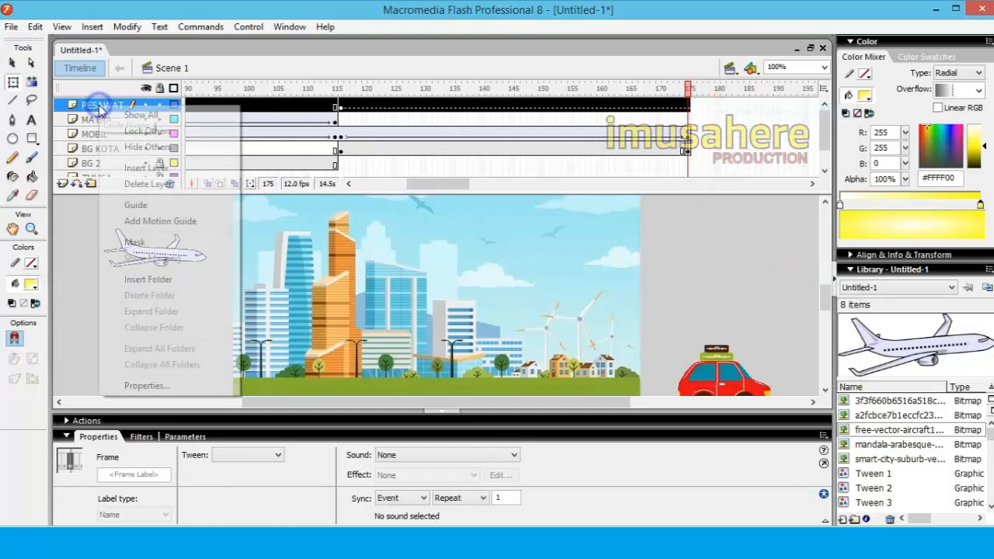
left_click(138, 222)
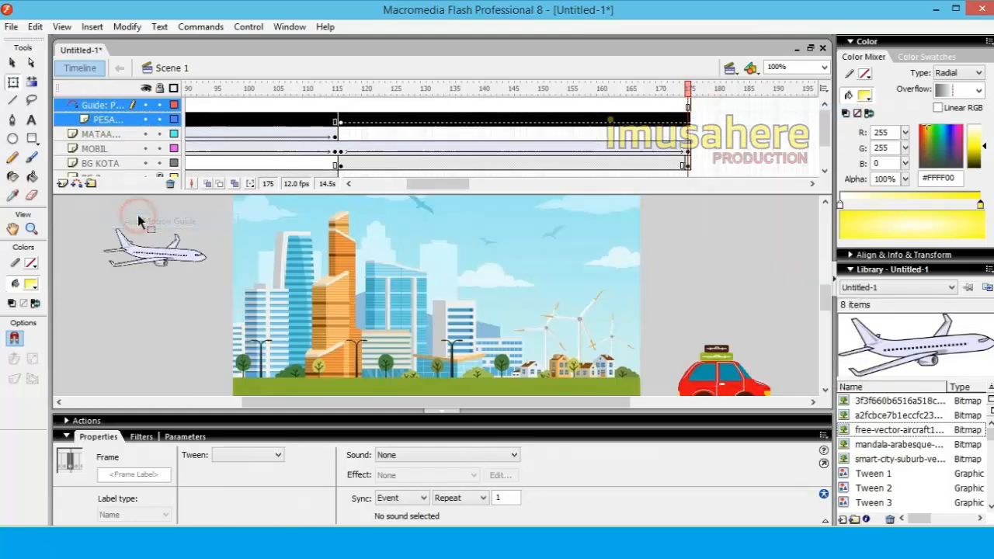
left_click(341, 106)
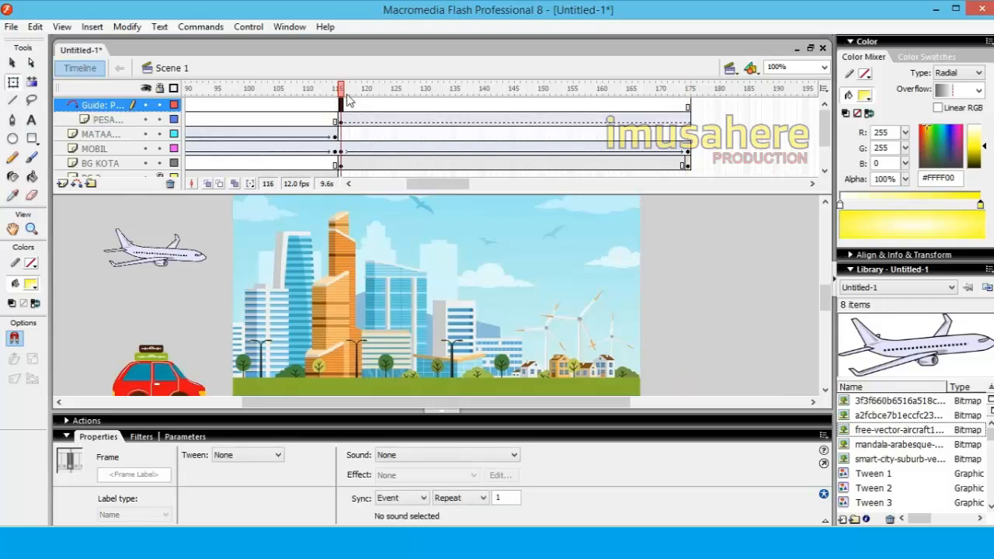
right_click(342, 111)
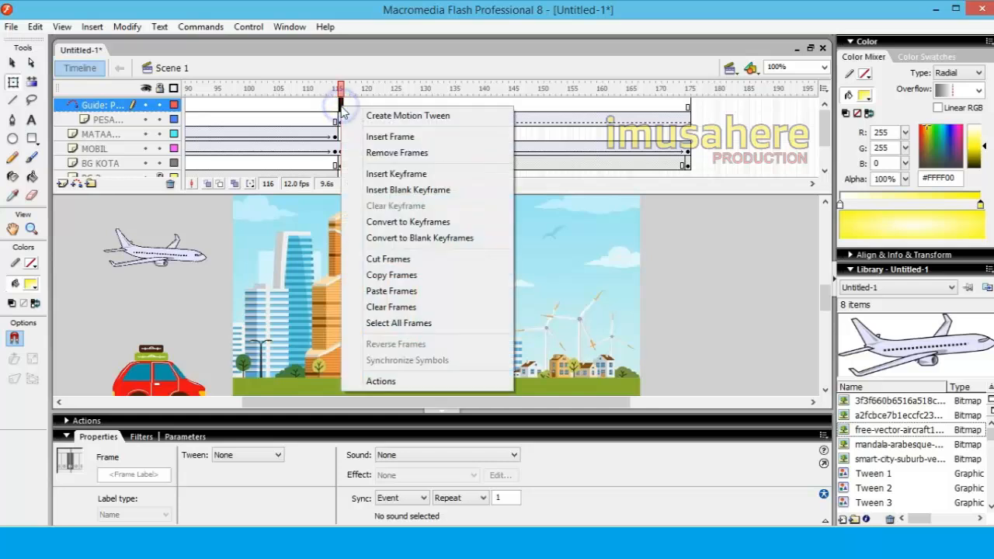
left_click(394, 175)
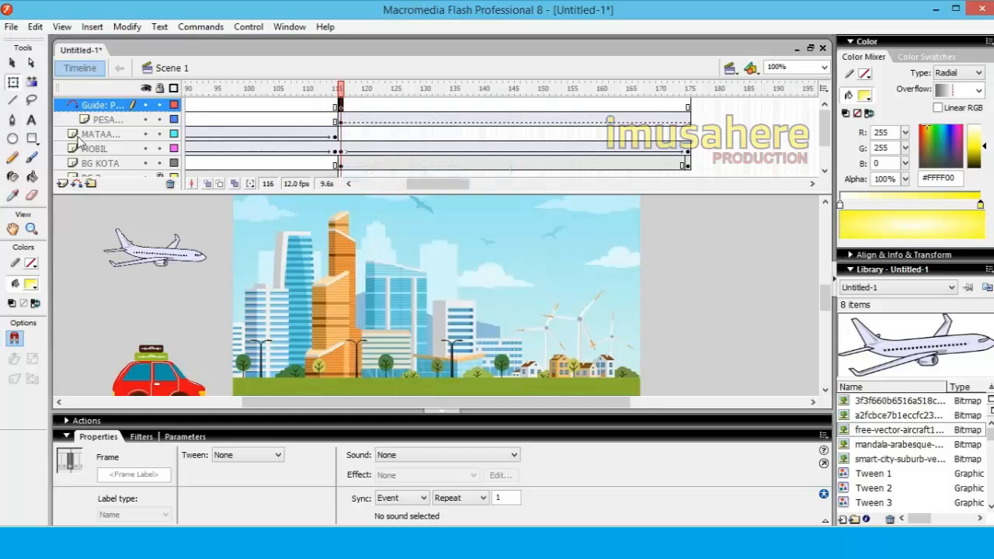
Draw a line from the airplane's nose to beyond the stage's right edge on the guide layer and bend it into an upward arc
left_click(12, 100)
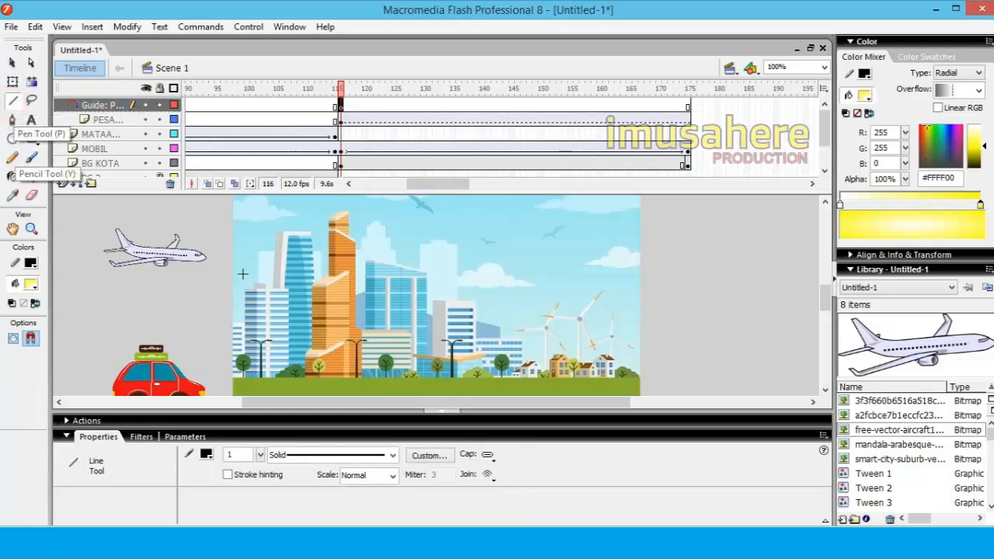
mouse_move(213, 253)
left_mouse_down()
mouse_move(515, 232)
mouse_move(699, 243)
left_mouse_up()
left_click(14, 64)
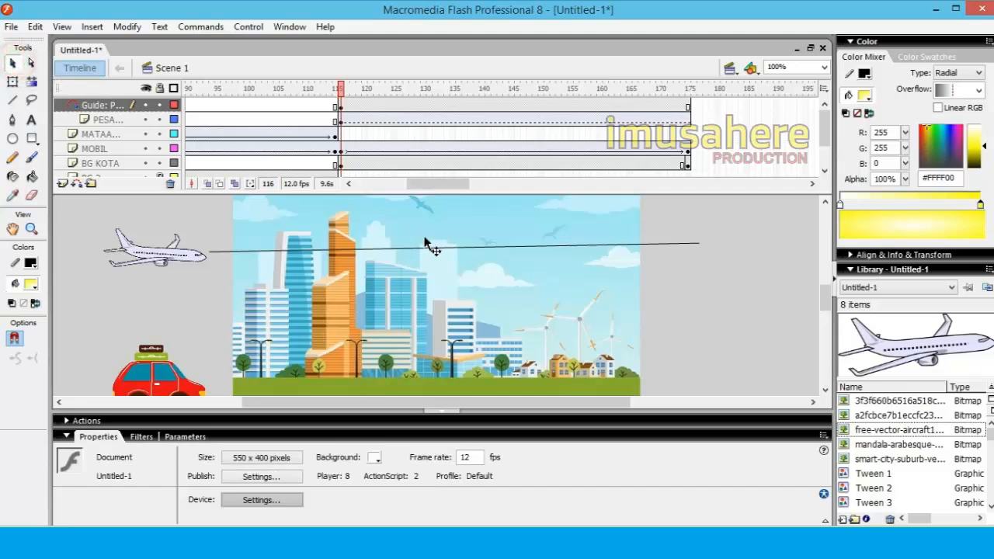
left_click_drag(426, 248, 419, 214)
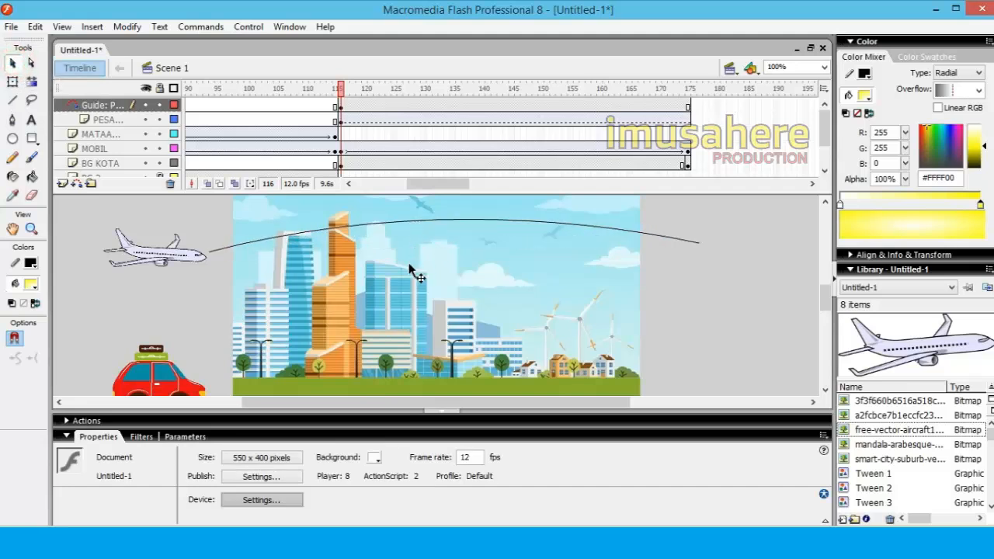
left_click(336, 106)
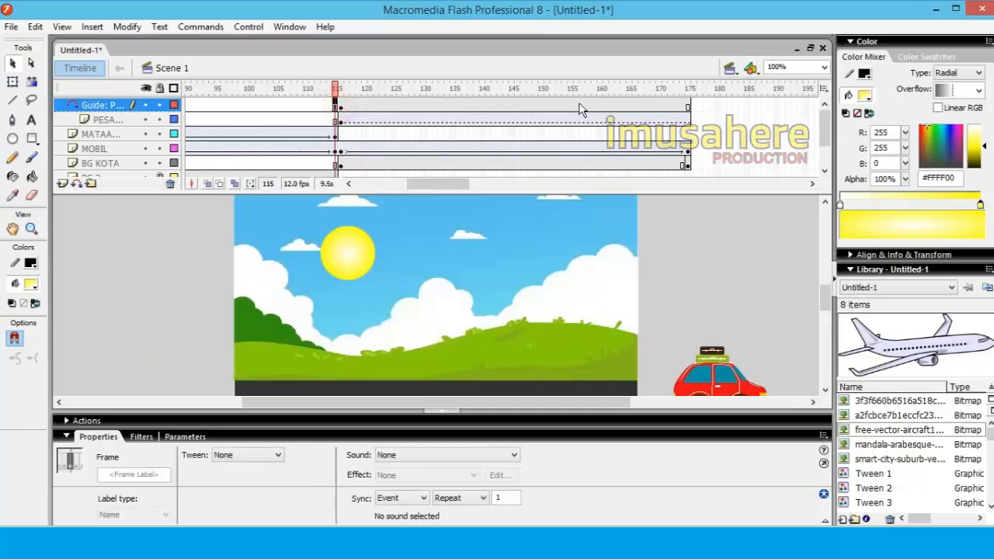
Snap the airplane on the PESAWAT layer to the guide path's start at frame 116 and to its far end at frame 175
left_click(341, 105)
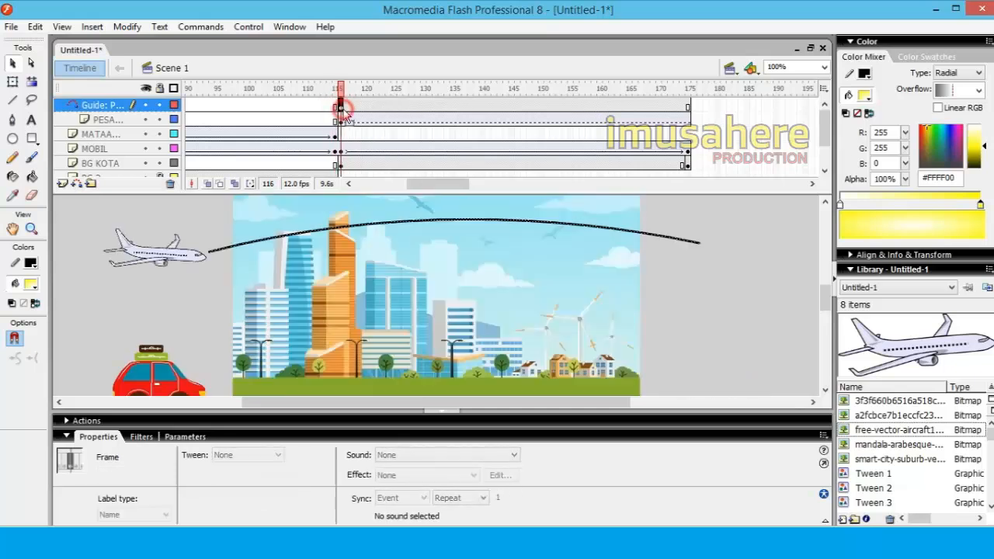
left_click(688, 107)
left_click(342, 108)
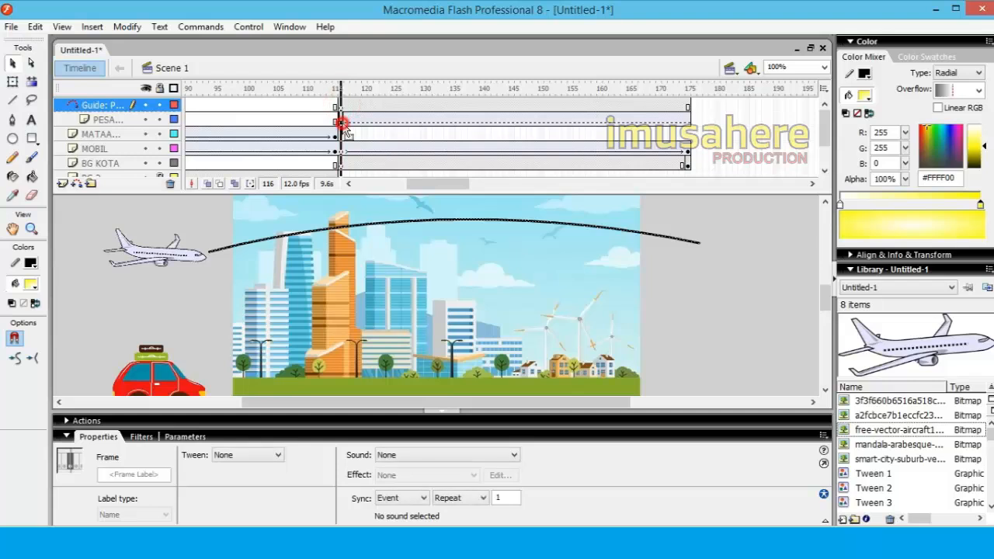
left_click(340, 120)
left_click(11, 64)
left_click(201, 265)
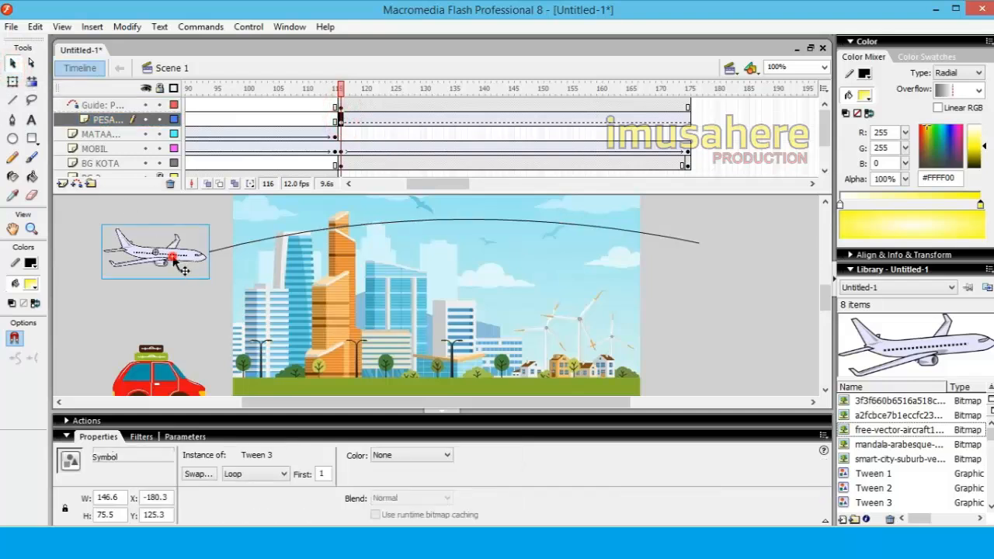
left_click_drag(174, 259, 219, 255)
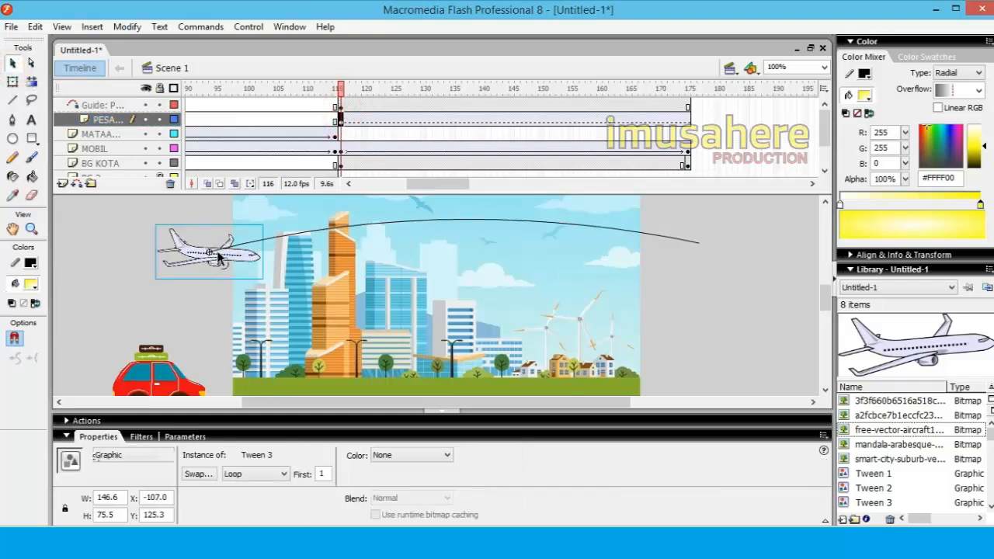
left_click(688, 120)
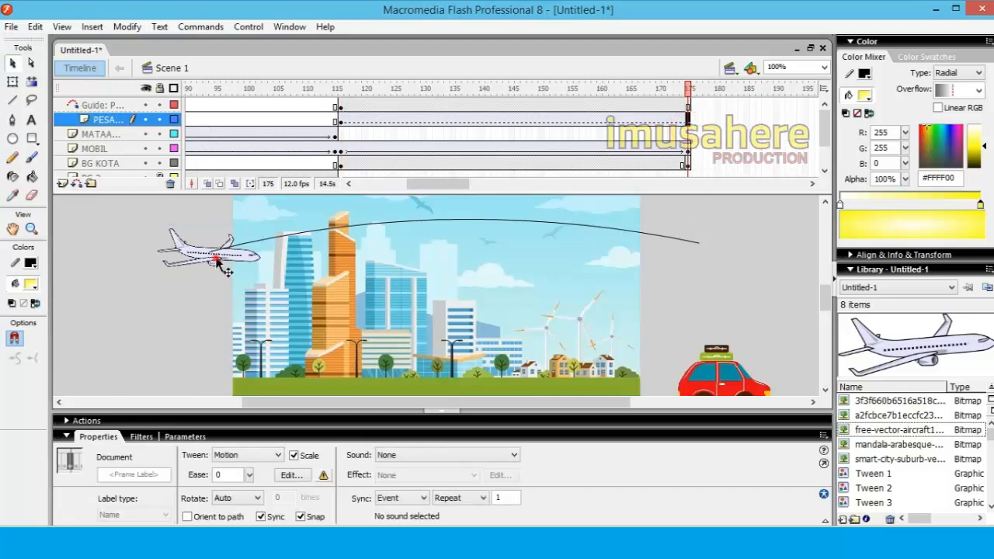
left_click_drag(220, 264, 713, 259)
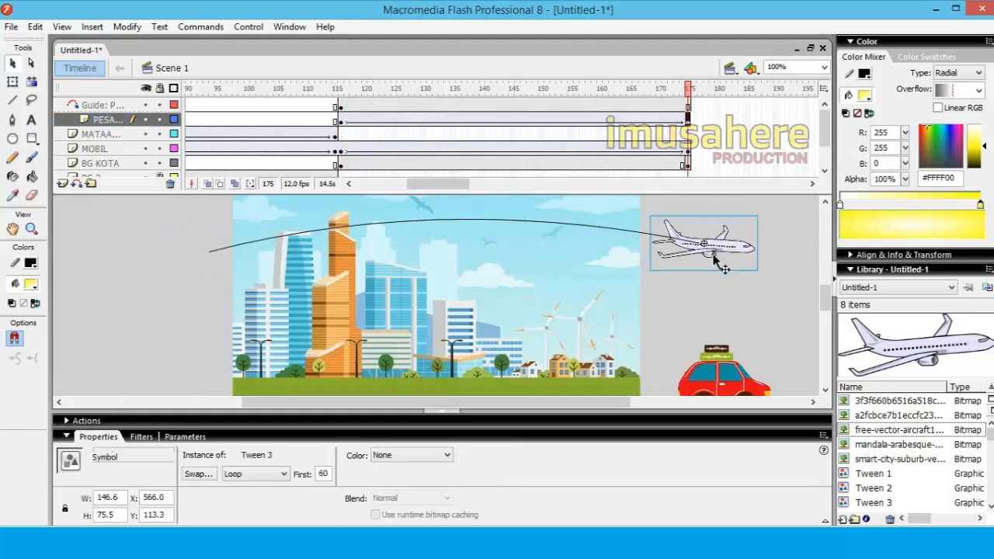
Rotate the airplane to follow the guide curve, nose slightly up at frame 116 and slightly down at frame 175
left_click(340, 120)
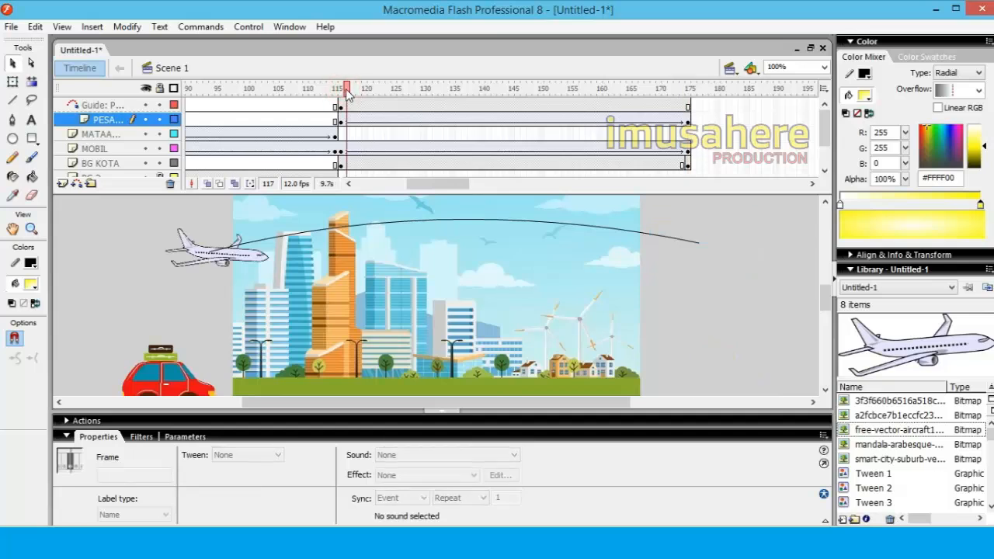
left_click(247, 266)
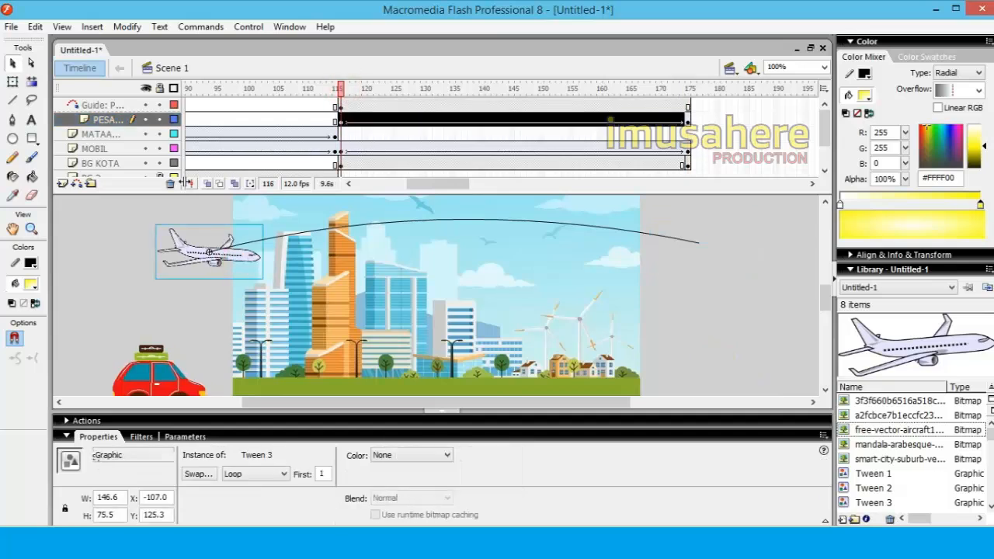
left_click(13, 81)
left_click_drag(268, 223, 256, 212)
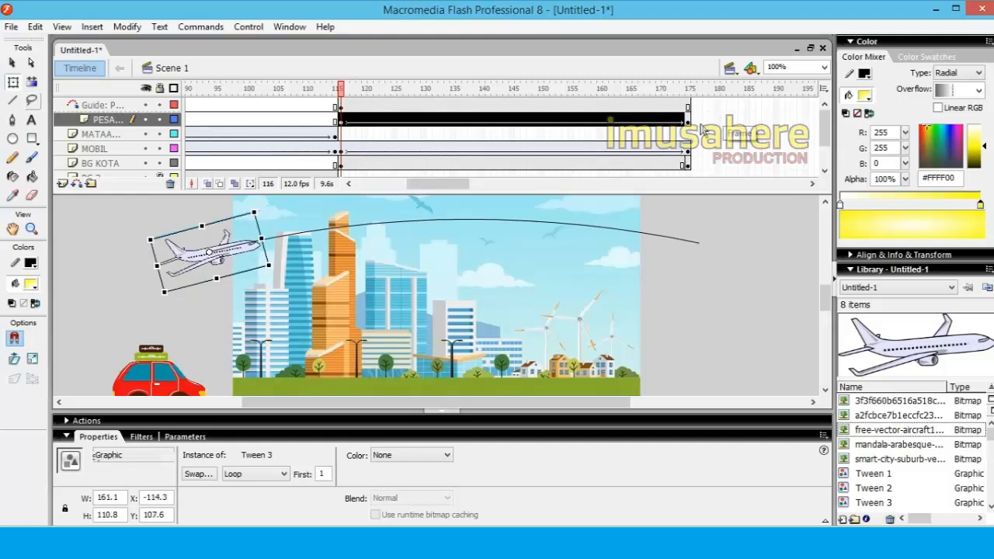
left_click(688, 122)
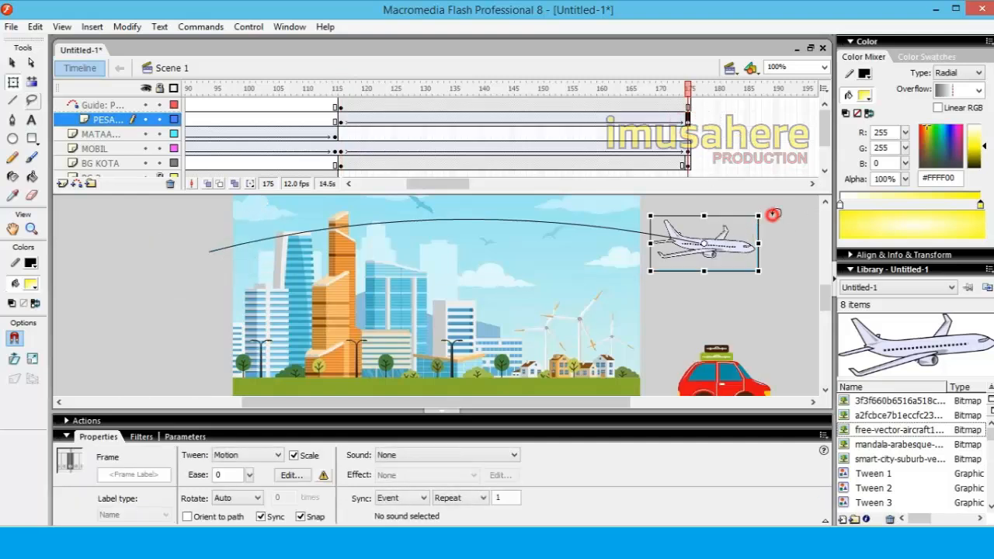
left_click_drag(773, 215, 764, 265)
Enable Orient to path for the airplane's motion tween and scrub back to frame 116 to preview it
left_click(499, 120)
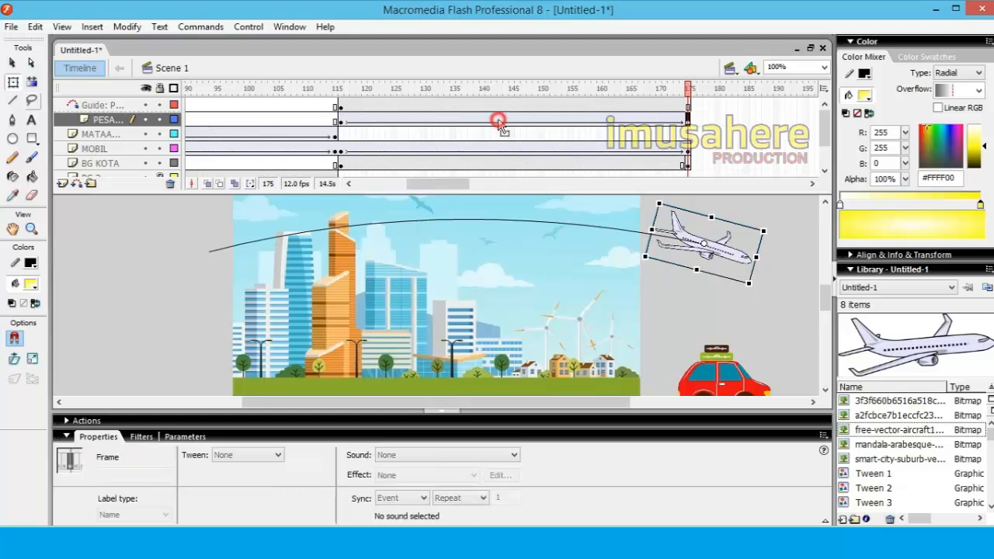
left_click(206, 520)
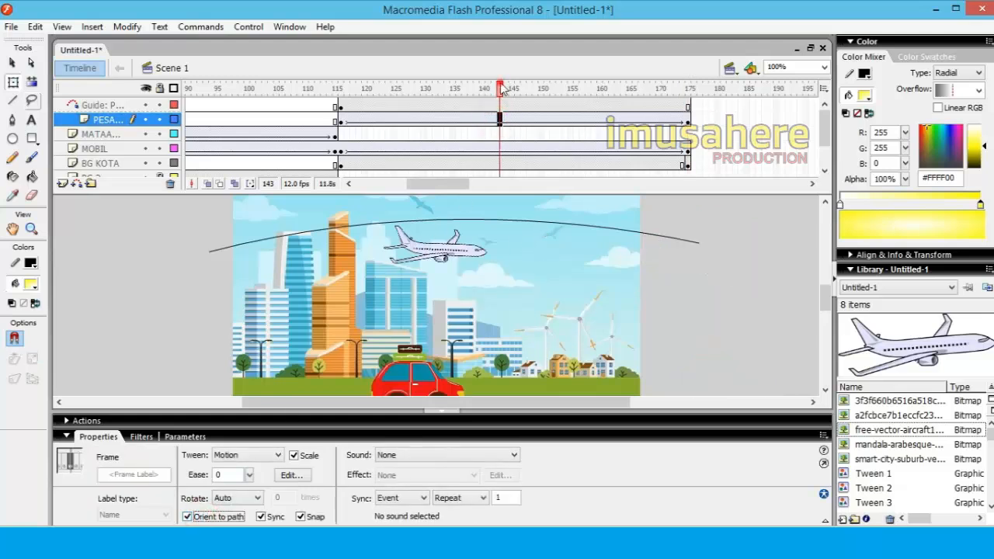
left_click_drag(501, 90, 341, 116)
Enlarge the airplane at frame 116 to about 291 by 200 with Free Transform and play the animation
left_click(342, 122)
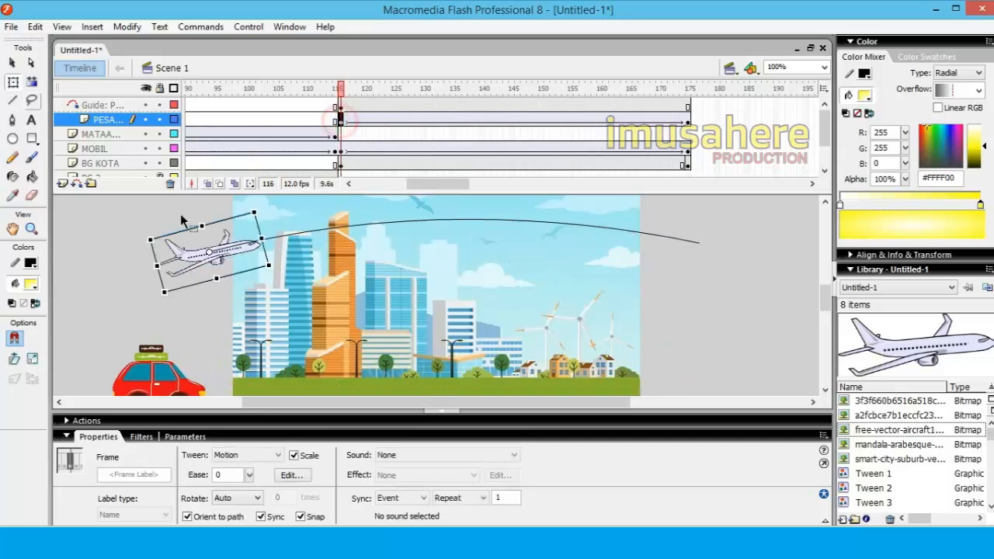
left_click(12, 83)
left_click_drag(268, 265, 316, 275)
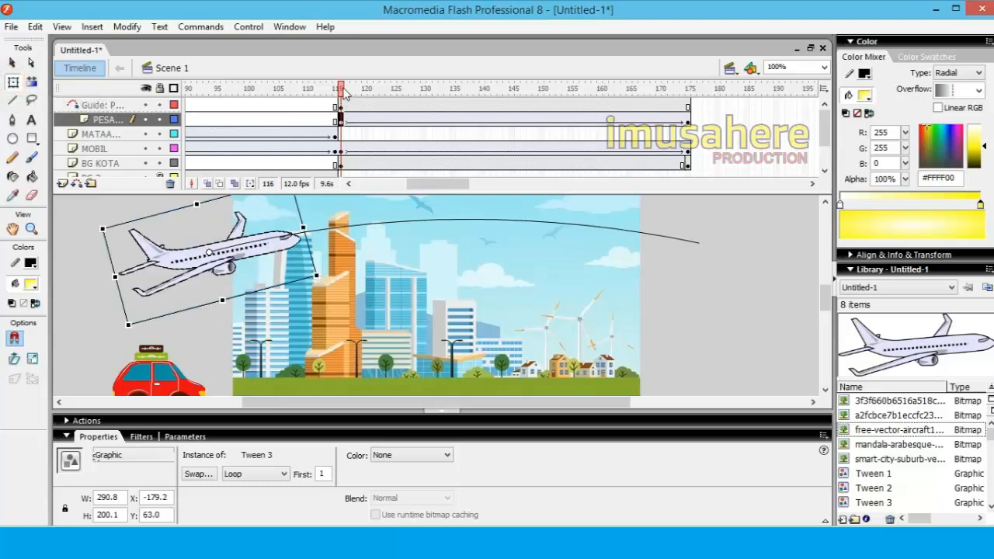
left_click_drag(345, 92, 346, 127)
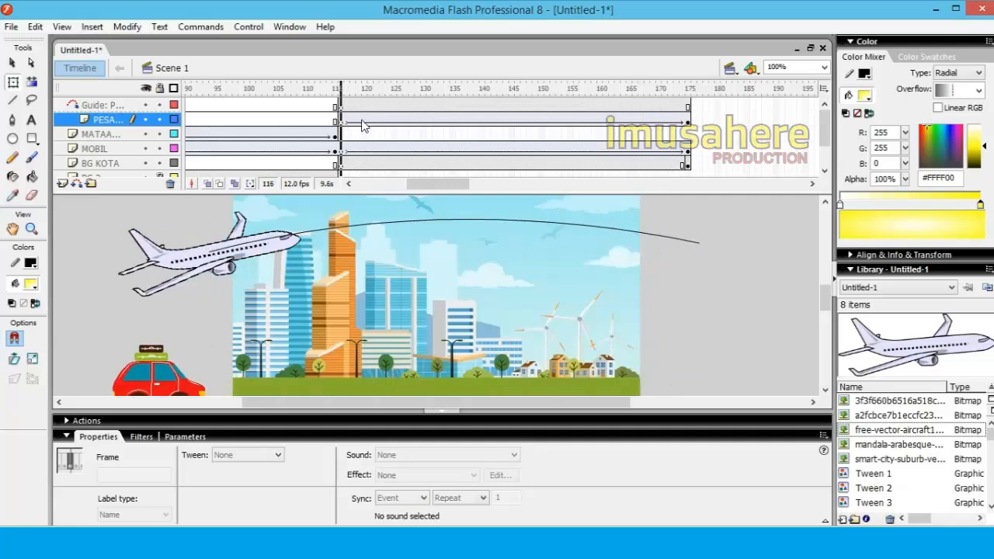
key("Return")
Rotate the airplane back to level at frame 175 and scrub through its tween to preview the motion
left_click_drag(372, 93, 709, 148)
left_click(737, 263)
left_click_drag(777, 231, 764, 214)
left_click_drag(688, 119, 437, 121)
left_click_drag(346, 131, 688, 132)
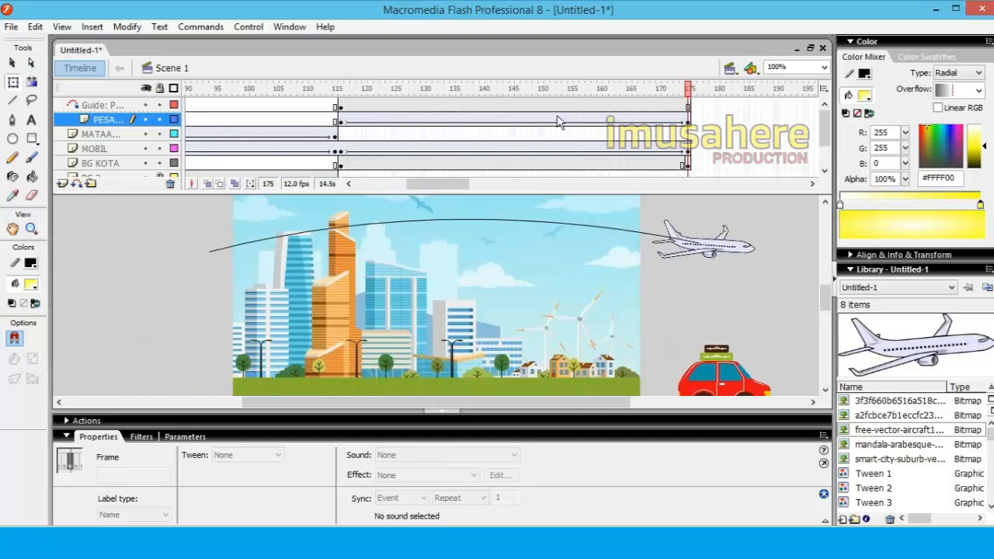
Move the airplane's end keyframe to frame 145 and remove frames 146 to 175 from the PESAWAT layer
left_click(688, 120)
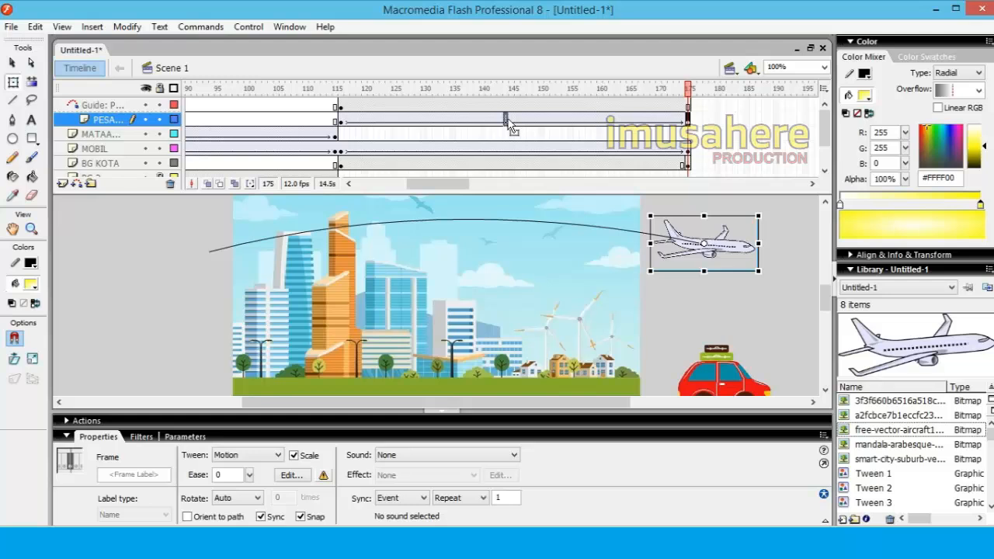
left_click(511, 120)
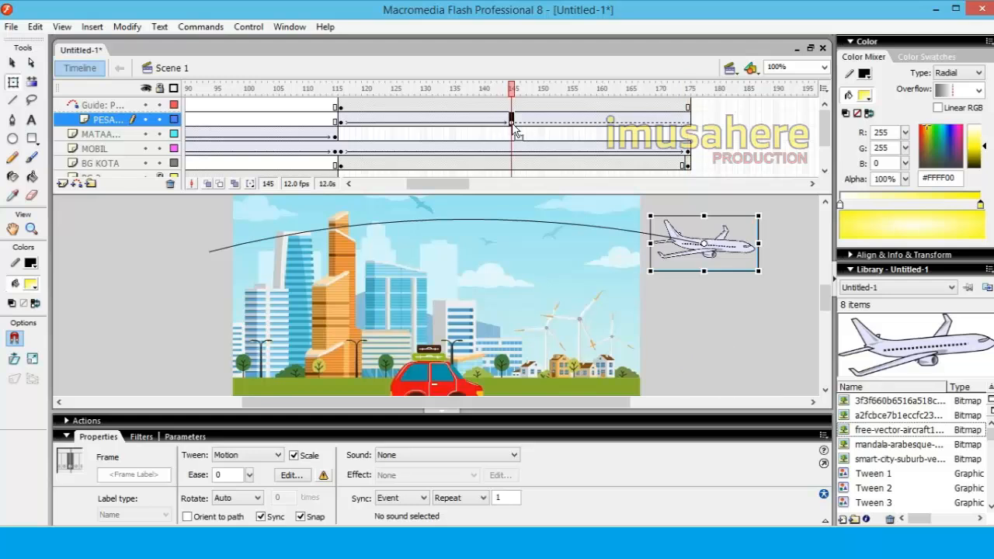
left_click(688, 105)
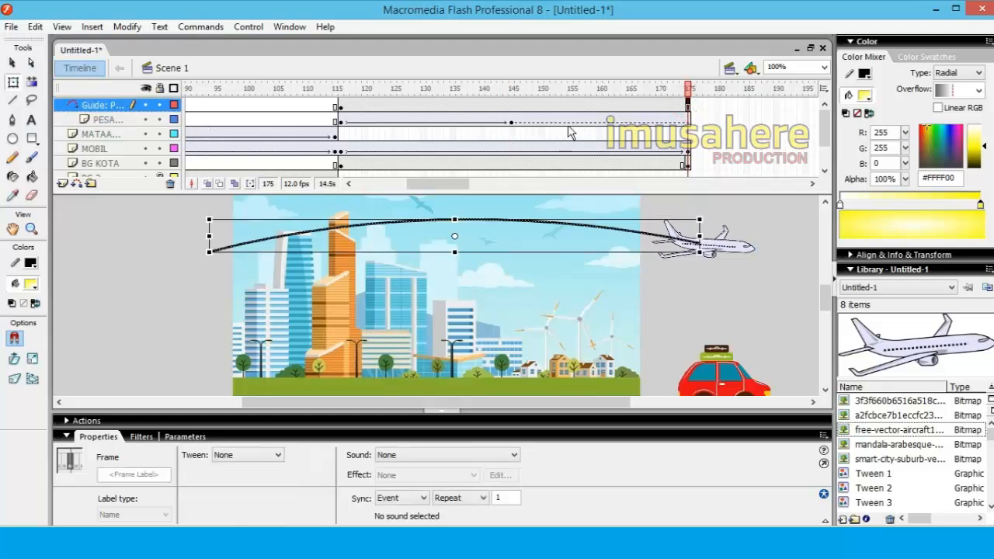
left_click(513, 121)
left_click(518, 120)
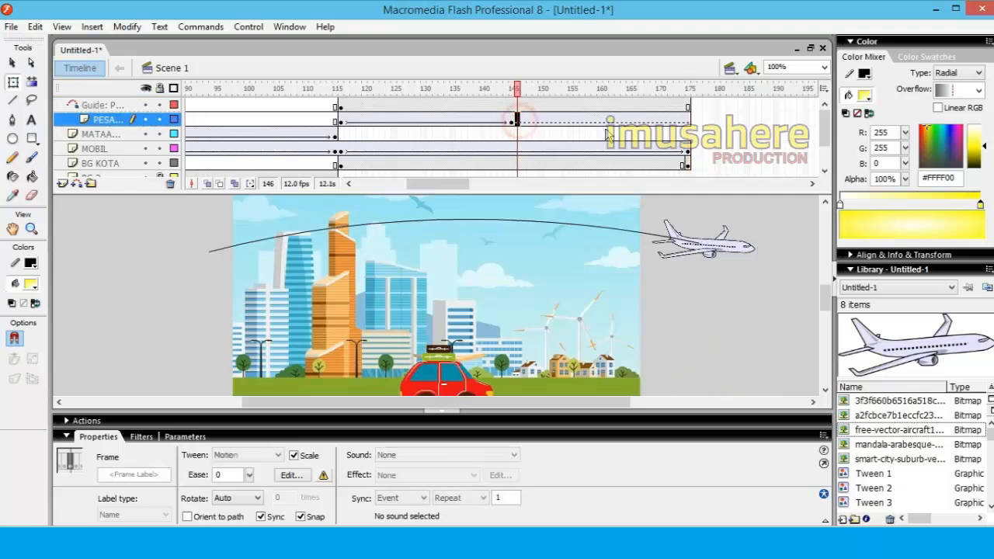
left_click(689, 121, "shift")
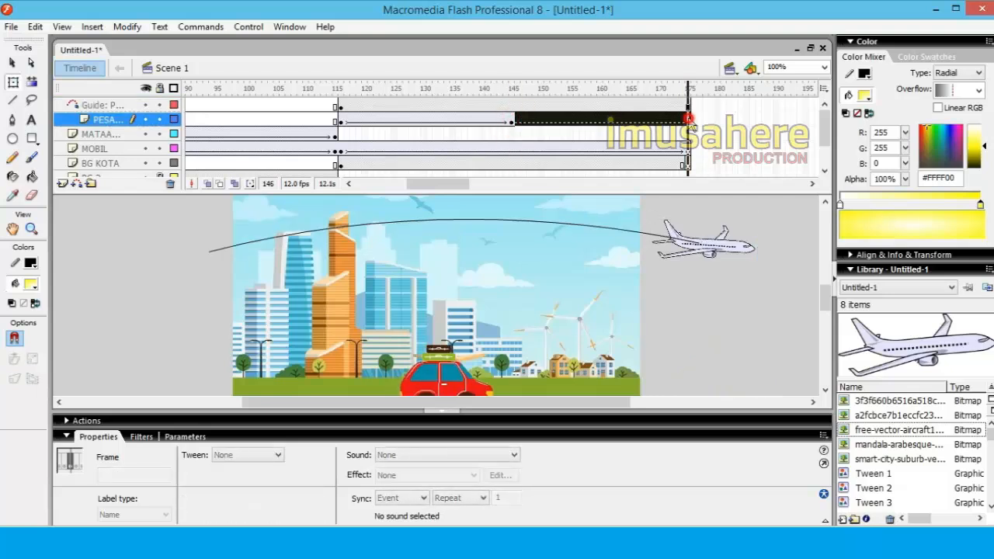
right_click(689, 122)
left_click(720, 167)
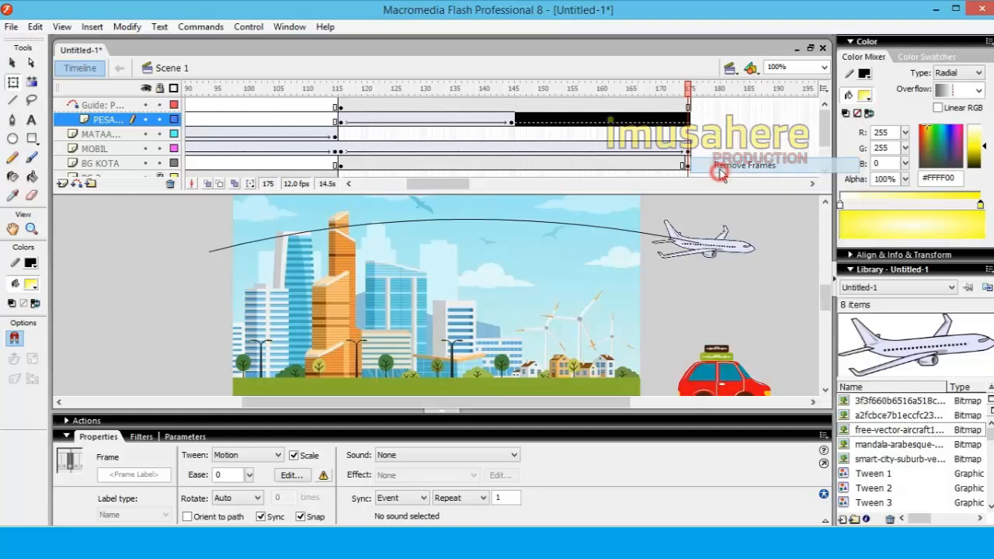
left_click(705, 134)
left_click_drag(661, 100, 705, 107)
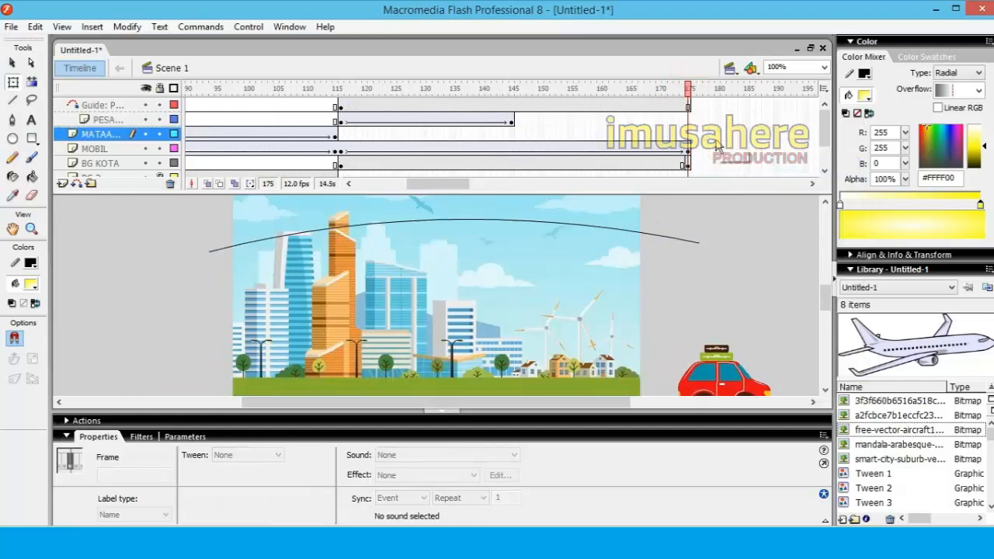
left_click(700, 163)
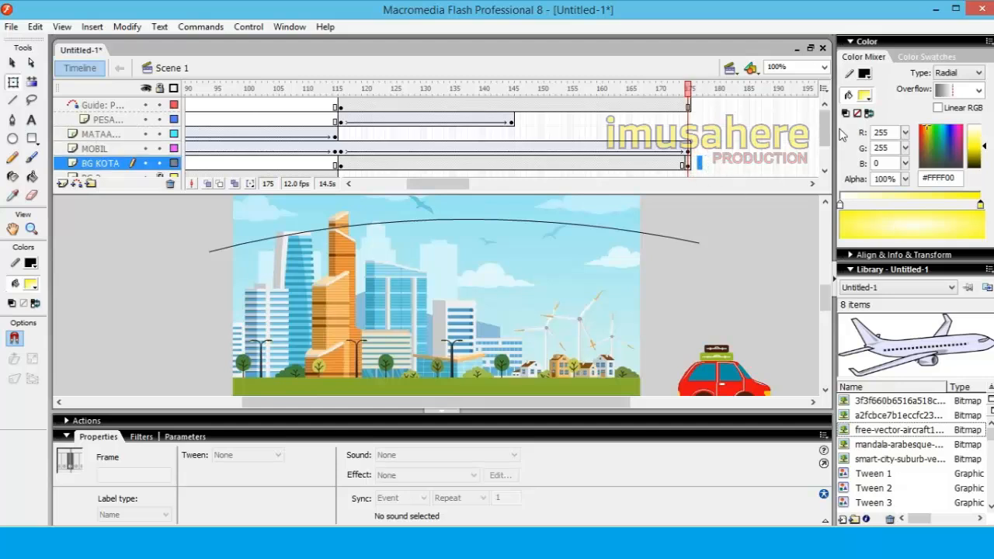
left_click(692, 163)
left_click(693, 105)
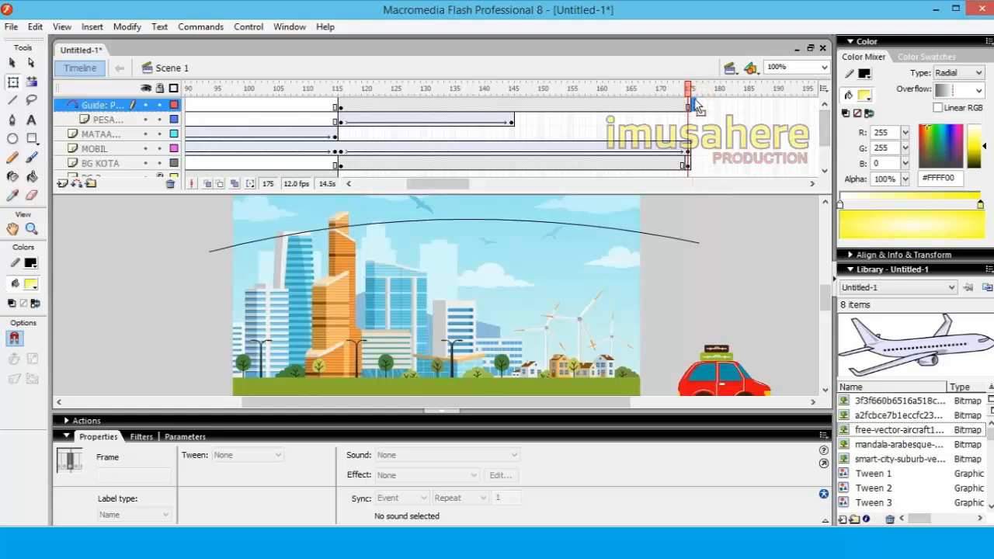
Test the movie, close the preview and run the test again from the first frame
key("ctrl+Return")
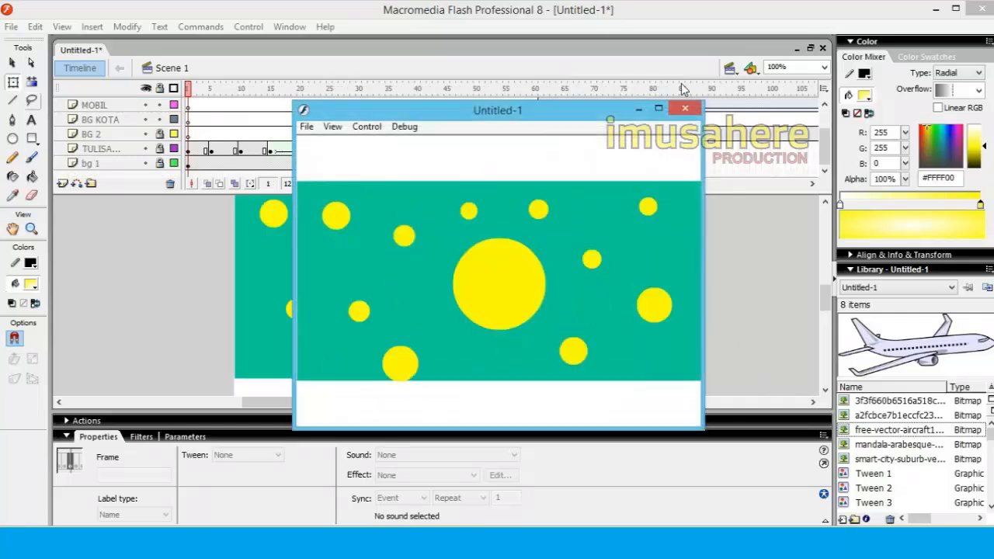
left_click(686, 109)
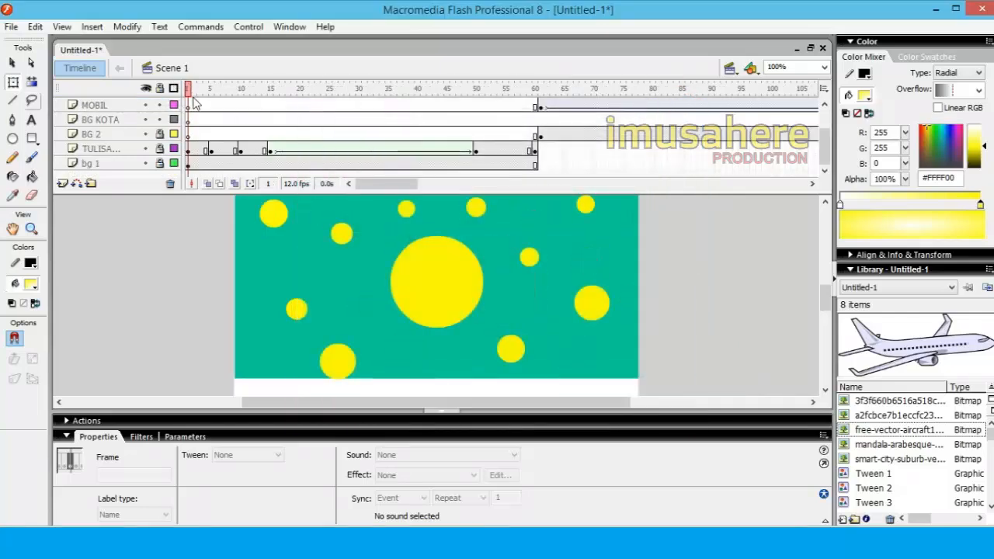
key("ctrl+Return")
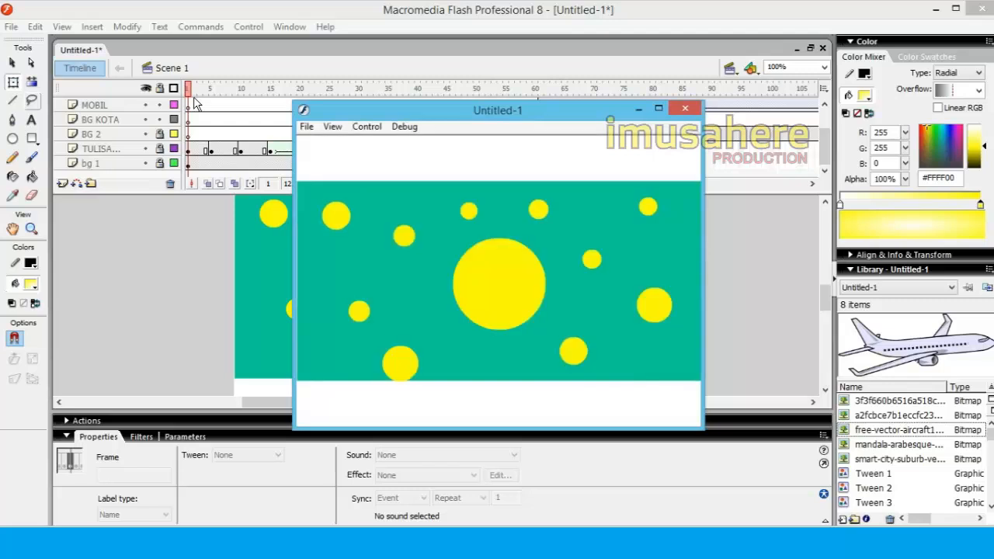
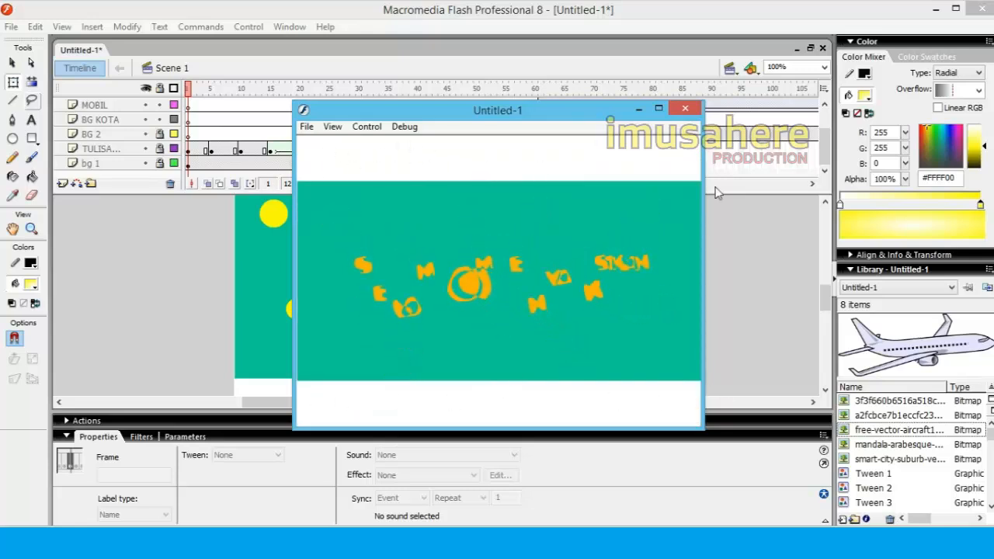
Close the movie preview and rename the bg 1 layer to "BG 1"
left_click(686, 108)
left_click(368, 186)
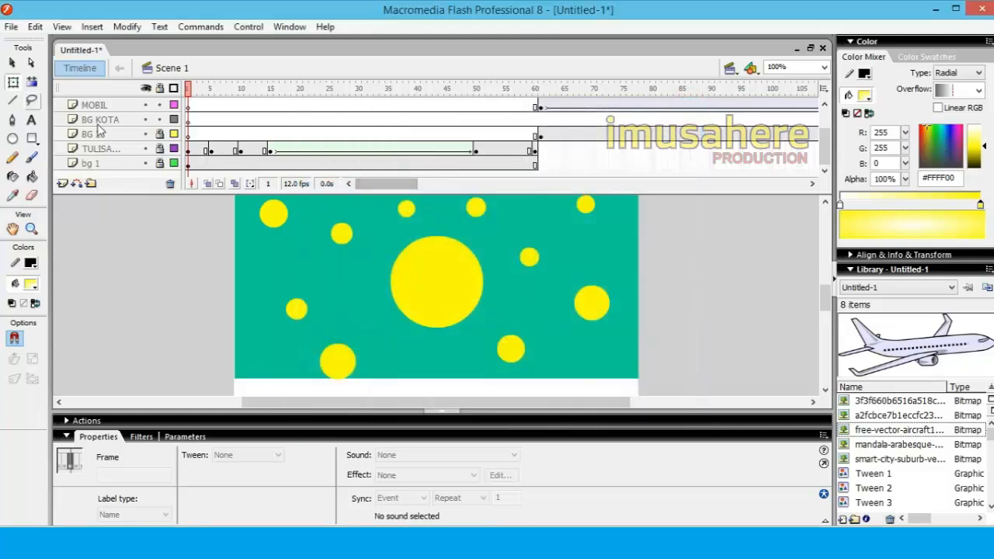
left_click(93, 163)
double_click(93, 163)
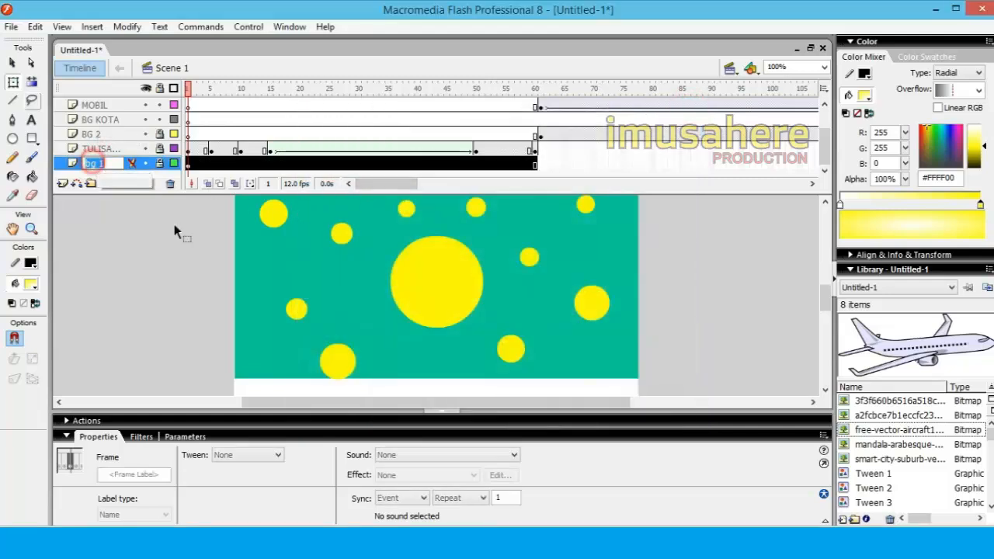
type("BG 1")
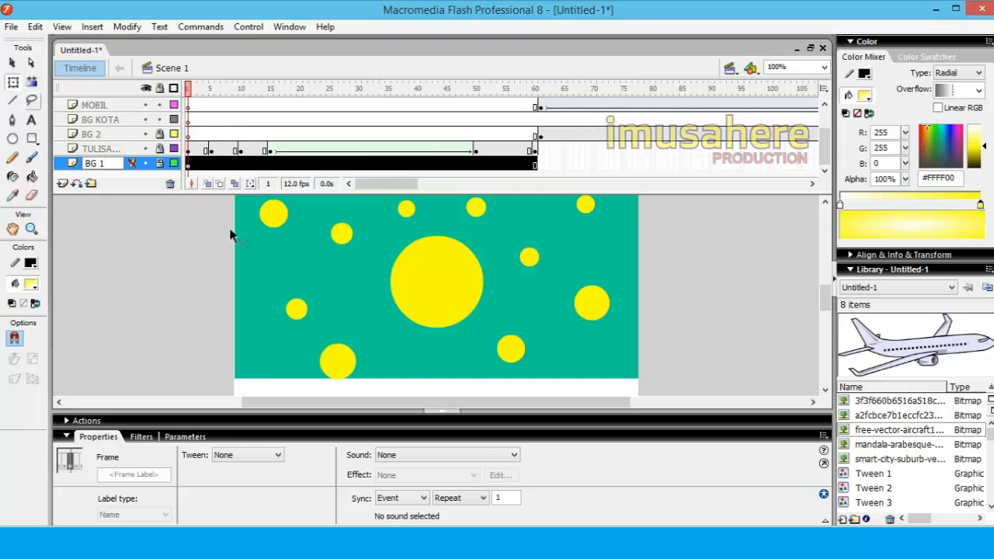
left_click(161, 249)
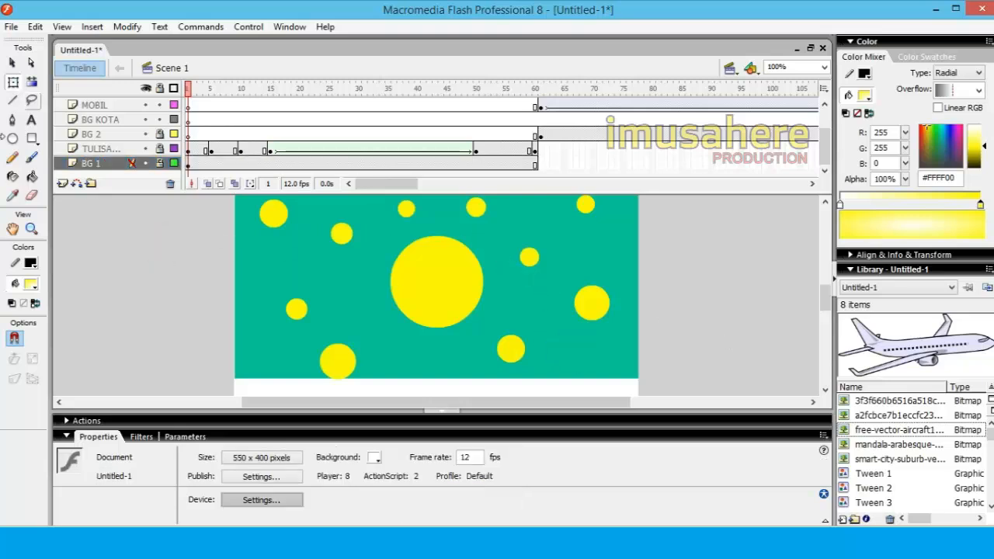
Unlock the BG 1 layer and stretch its green background at frame 1 to about 395 high, covering the stage with Free Transform
left_click(13, 81)
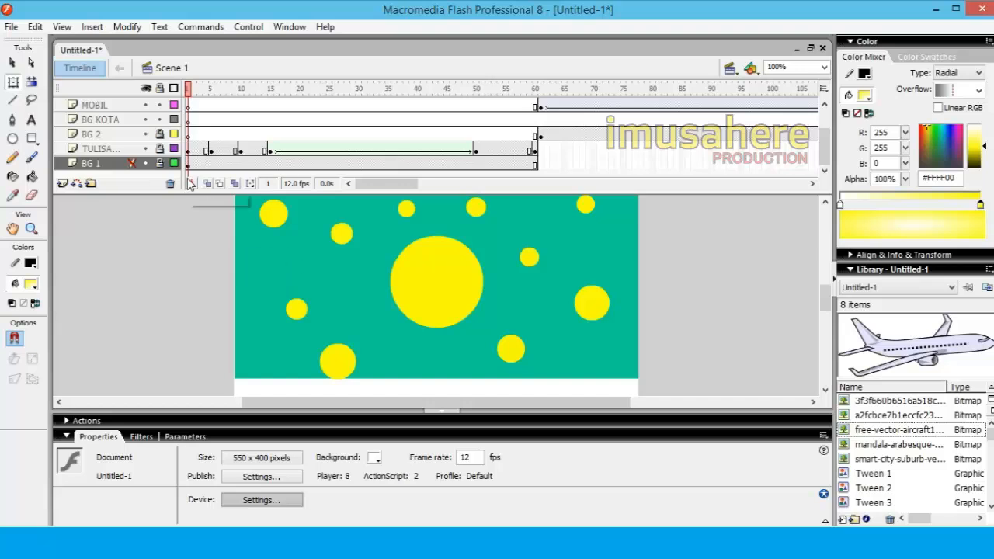
left_click(160, 164)
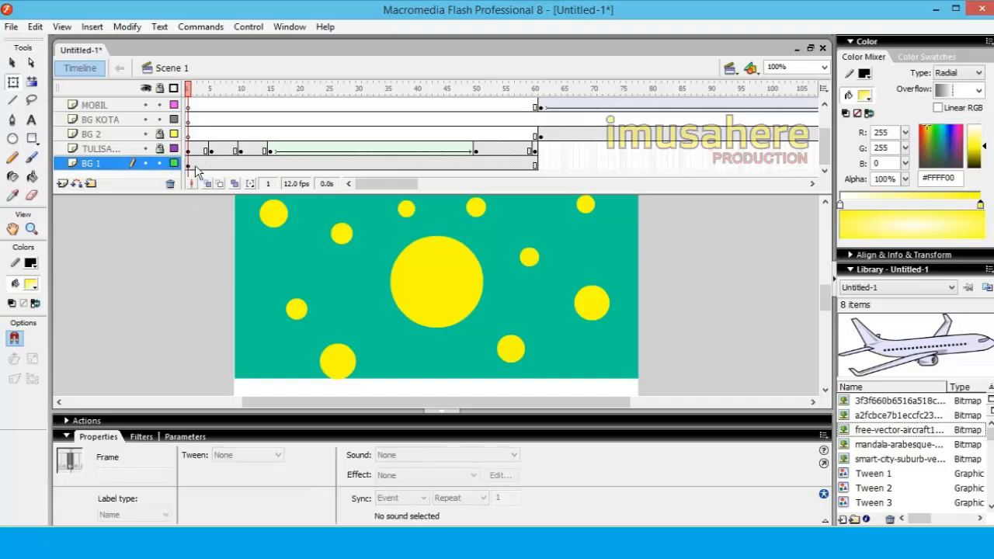
left_click(188, 167)
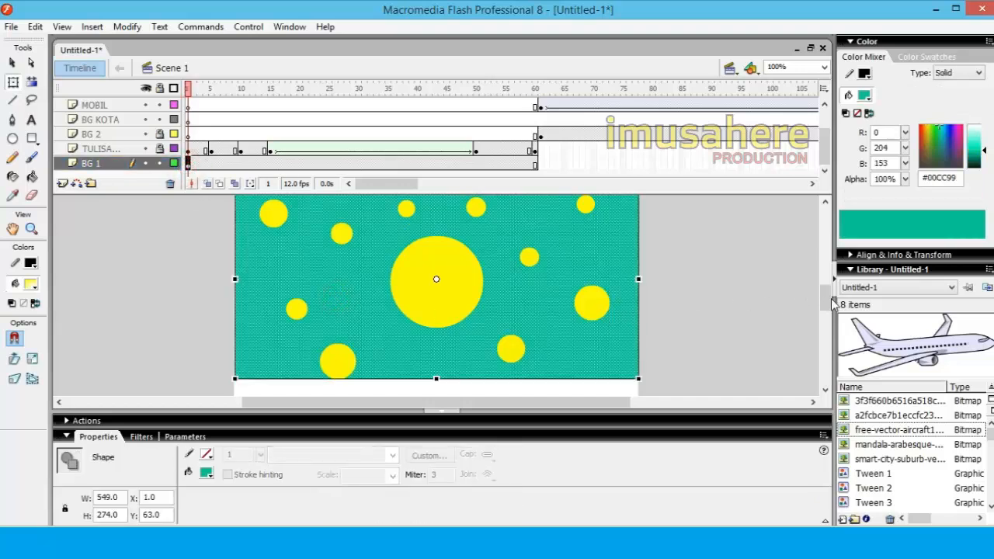
scroll(825, 302, "down", 5)
left_click_drag(436, 258, 436, 300)
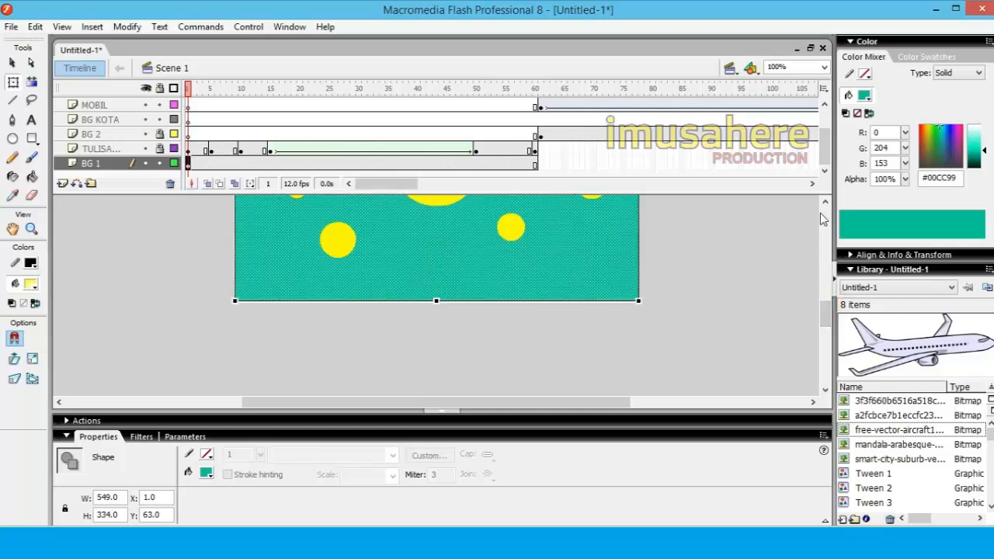
scroll(823, 219, "up", 14)
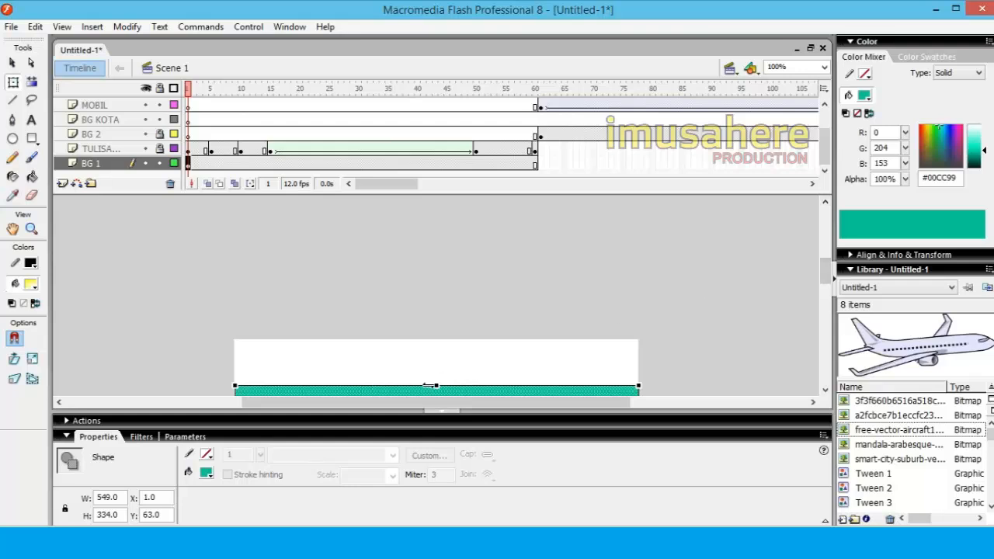
left_click_drag(436, 386, 435, 341)
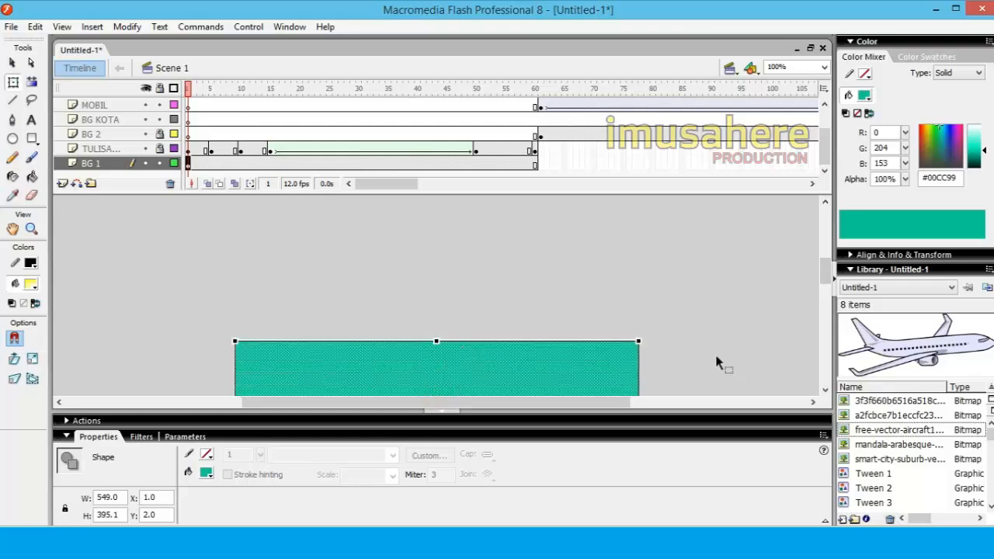
left_click_drag(827, 271, 828, 288)
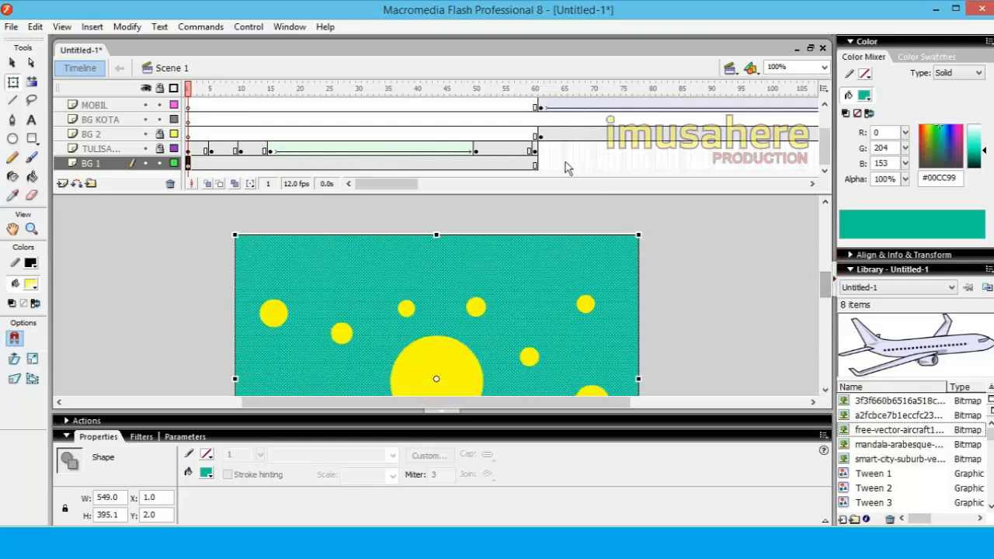
Move to frame 61 and unlock the text layer and the BG 2 layer
left_click(534, 163)
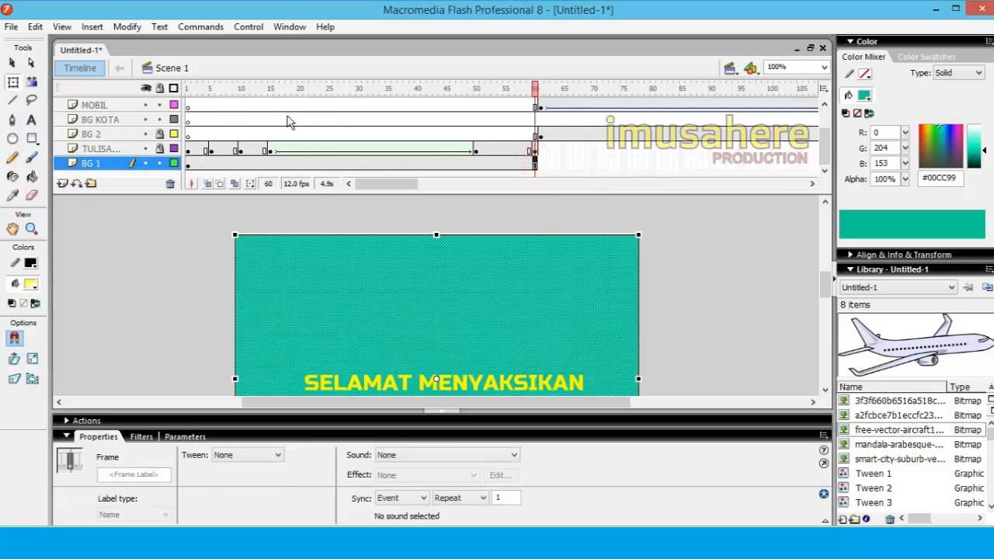
left_click(542, 91)
mouse_move(821, 273)
left_mouse_down()
mouse_move(825, 296)
mouse_move(825, 280)
left_mouse_up()
left_click(509, 296)
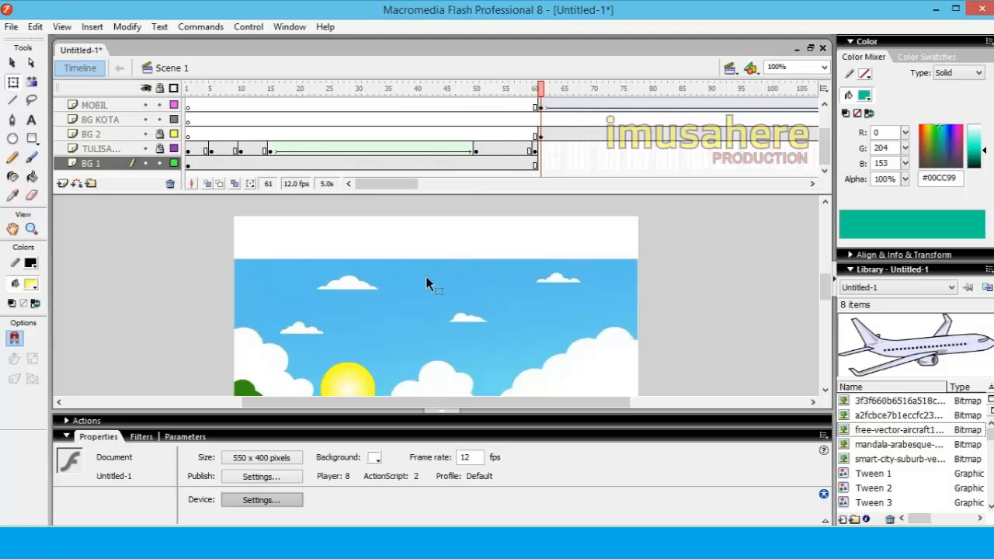
left_click(163, 157)
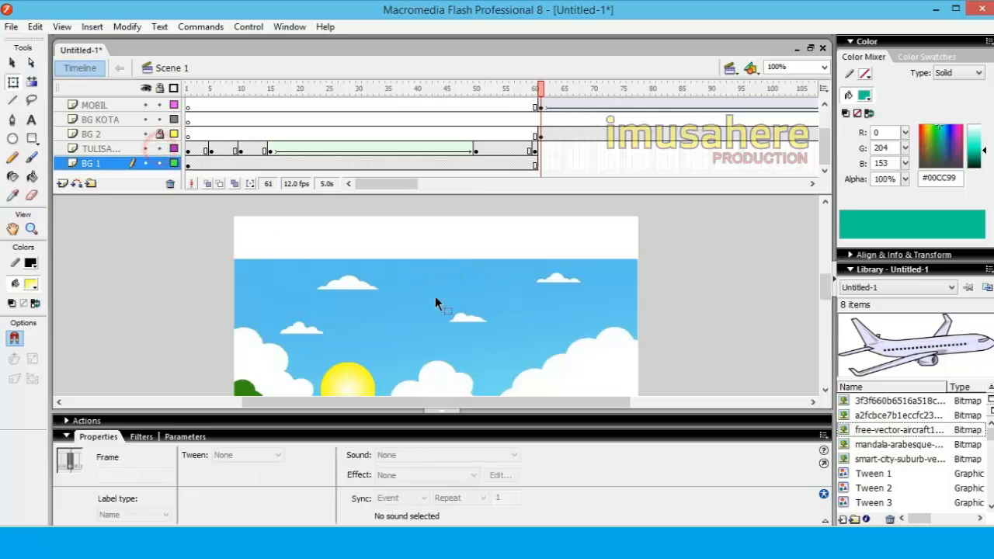
left_click(452, 307)
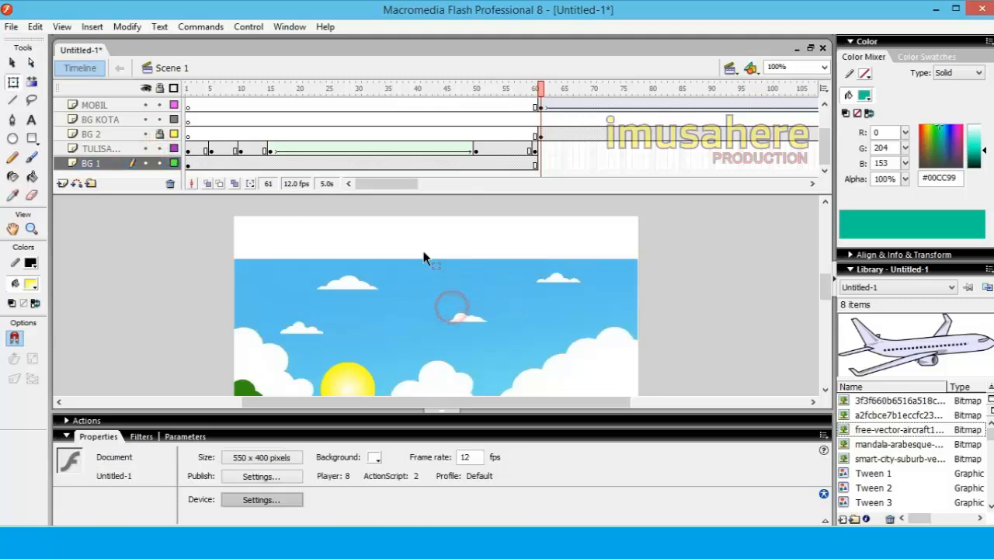
left_click(161, 137)
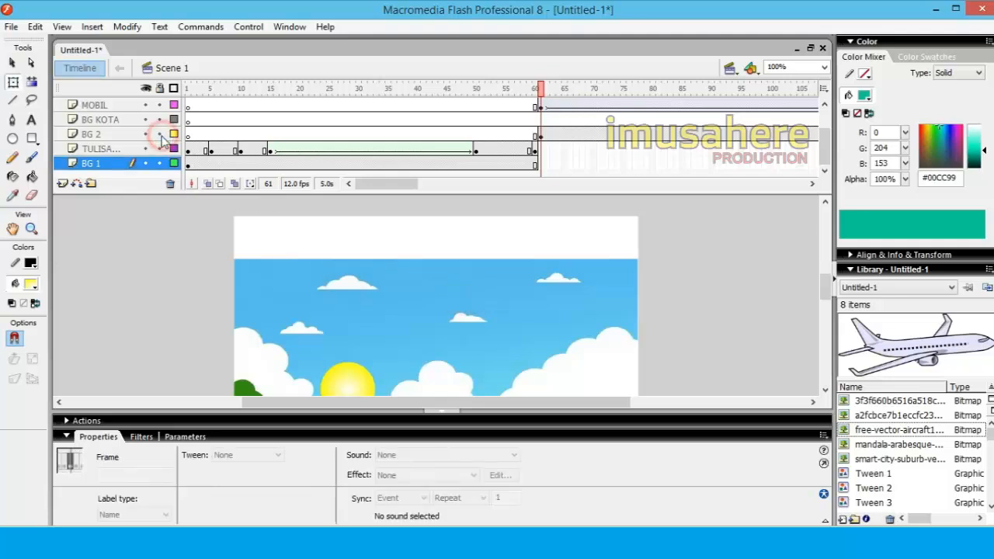
Stretch the landscape image on the BG 2 layer up to the stage's upper edge, about 329 high
left_click(110, 134)
left_click_drag(436, 258, 437, 217)
left_click(710, 342)
scroll(703, 318, "down", 2)
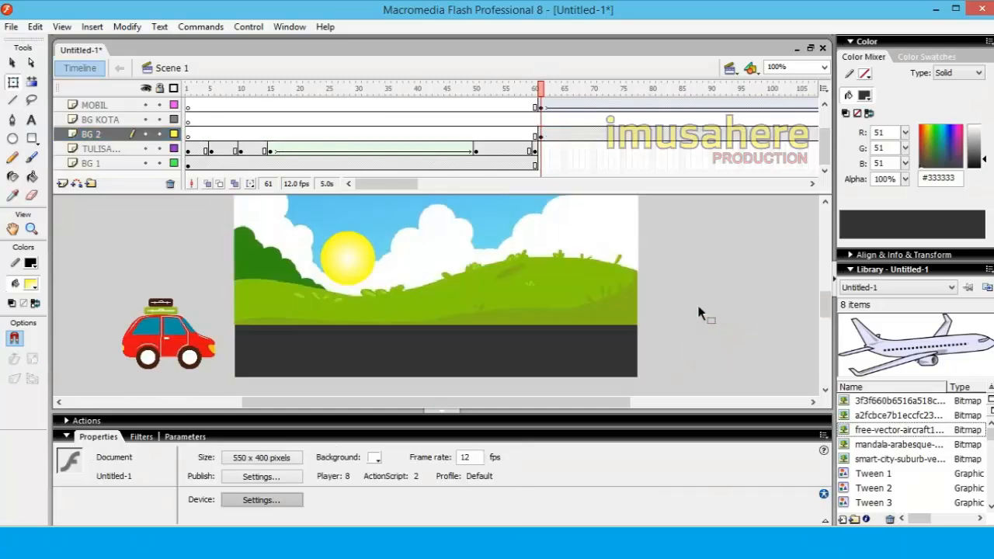
scroll(701, 313, "up", 1)
left_click(458, 313)
left_click(723, 309)
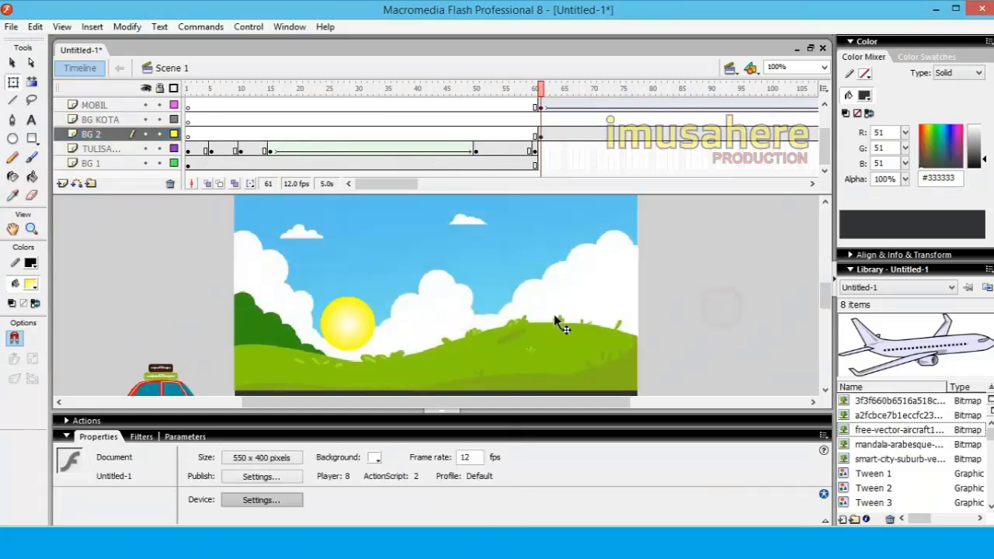
Reduce the landscape image's height to about 255
left_click(420, 309)
scroll(440, 261, "up", 2)
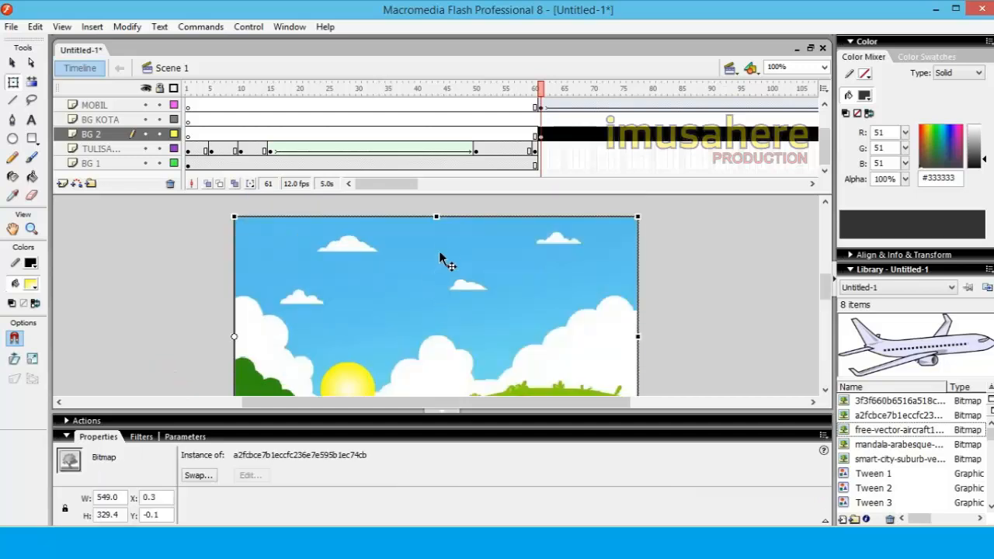
left_click_drag(437, 217, 436, 243)
scroll(469, 260, "down", 2)
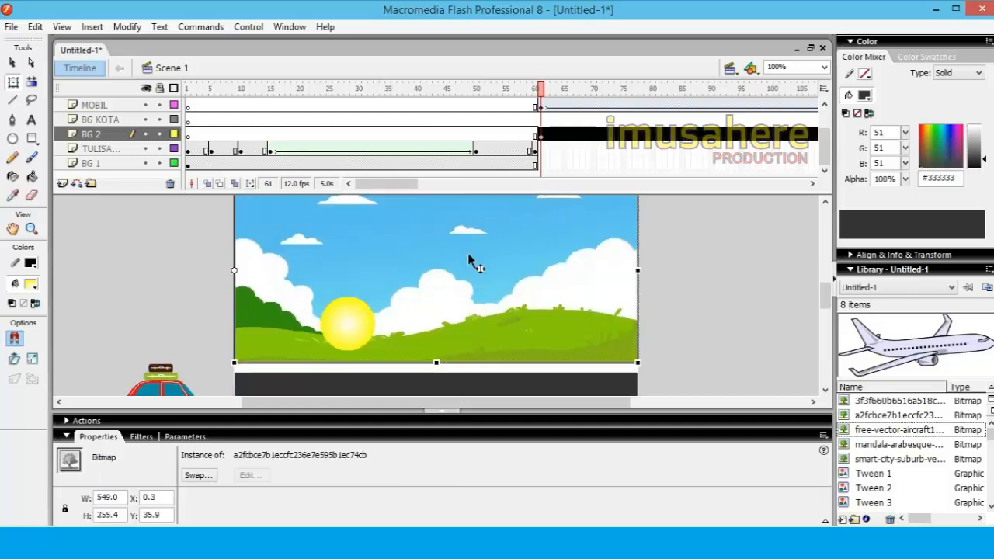
Nudge the landscape image vertically until its Y position is about 40
key("Up")
key("Up")
key("Up")
key("Up")
key("Up")
key("Up")
key("Up")
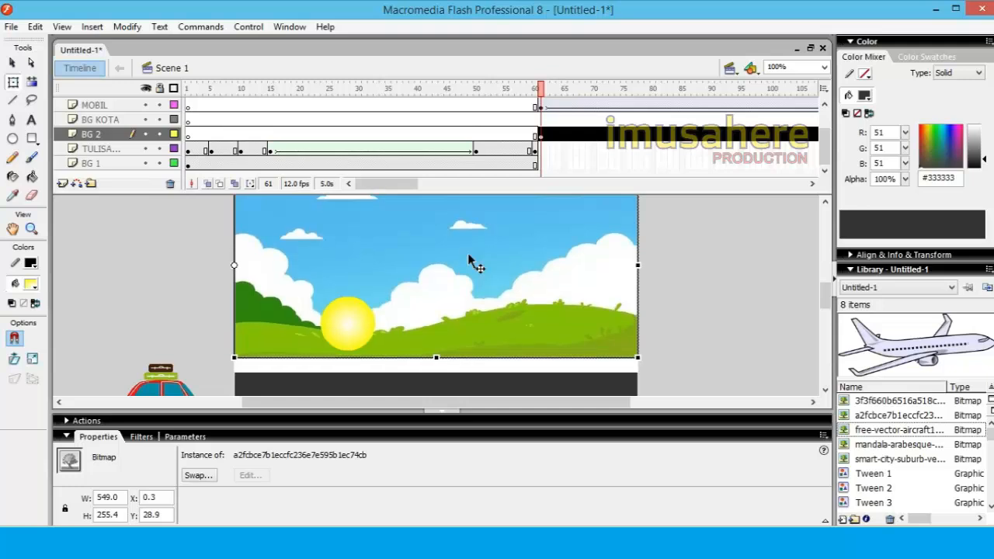
scroll(462, 264, "up", 1)
key("Up")
key("Up")
key("Up")
key("Up")
key("Up")
key("Up")
key("Up")
key("Up")
key("Up")
key("Up")
key("Up")
key("Up")
key("Up")
key("Up")
key("Up")
key("Up")
key("Up")
key("Up")
key("Up")
key("Up")
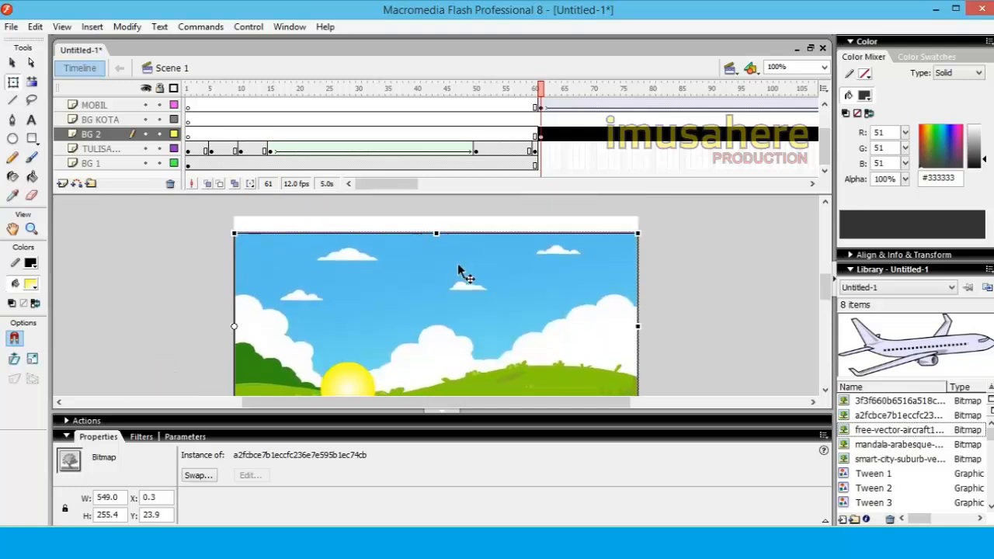
key("Up")
key("Up")
key("Up")
key("Down")
key("Down")
key("Down")
key("Down")
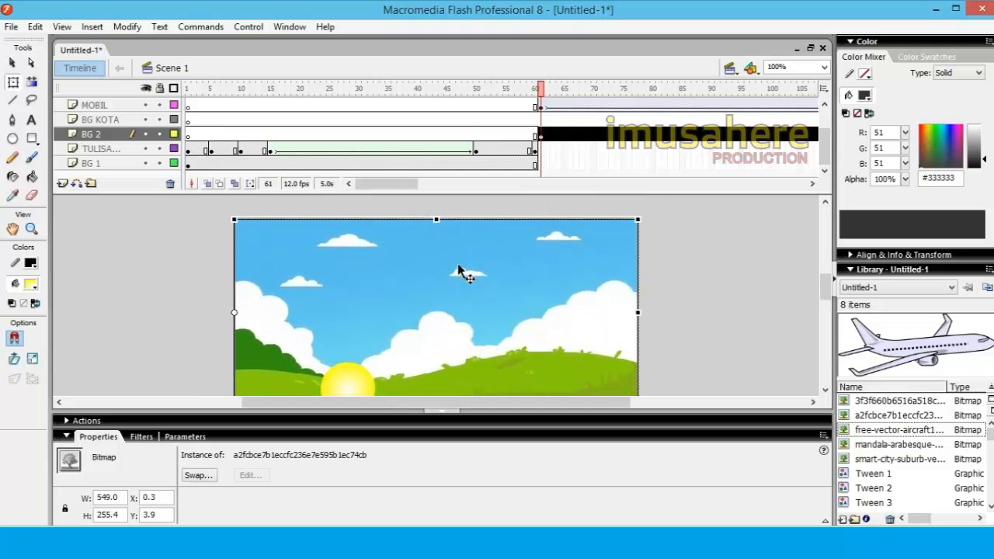
key("Down")
key("Down")
key("Down")
key("Down")
key("Down")
key("Down")
key("Down")
key("Down")
key("Down")
key("Down")
key("Down")
key("Down")
key("Down")
key("Down")
key("Down")
key("Down")
key("Down")
key("Down")
key("Down")
key("Down")
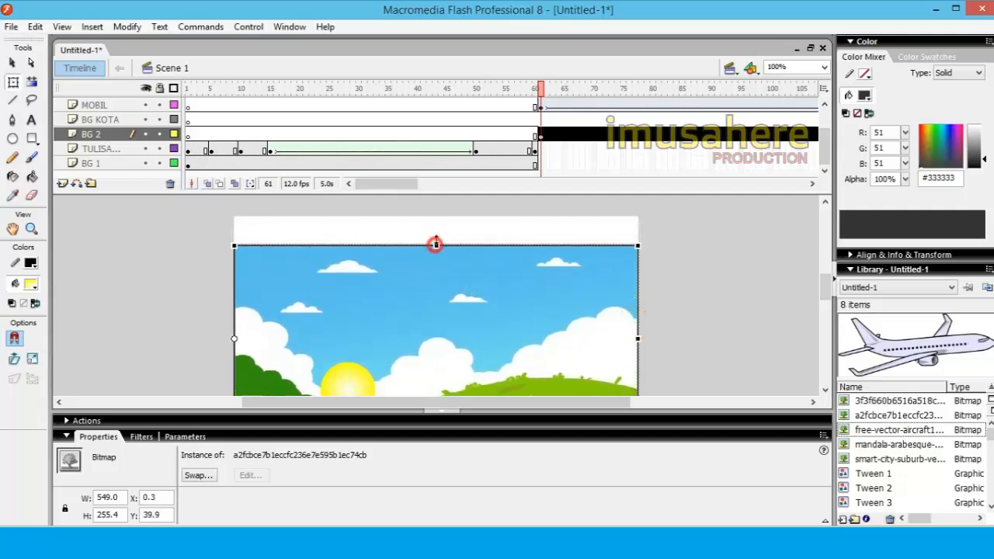
Stretch the landscape image back up to the stage's upper edge and check how it meets the road
left_click_drag(435, 245, 437, 216)
left_click(681, 271)
scroll(672, 289, "down", 2)
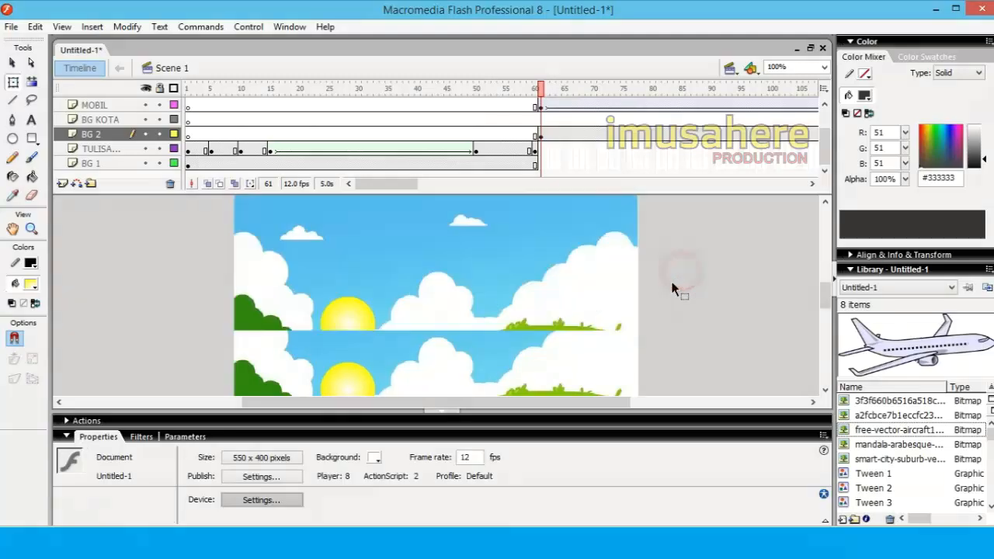
scroll(673, 289, "down", 1)
left_click(394, 304)
left_click(710, 281)
scroll(608, 309, "up", 1)
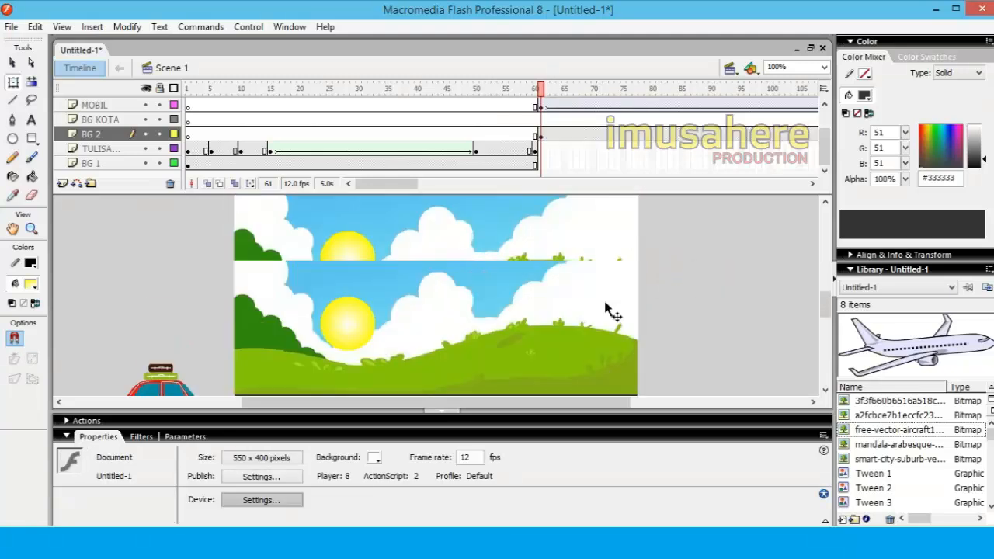
Go to frame 122 and stretch the city background up to the stage's upper edge
left_click_drag(542, 94, 605, 109)
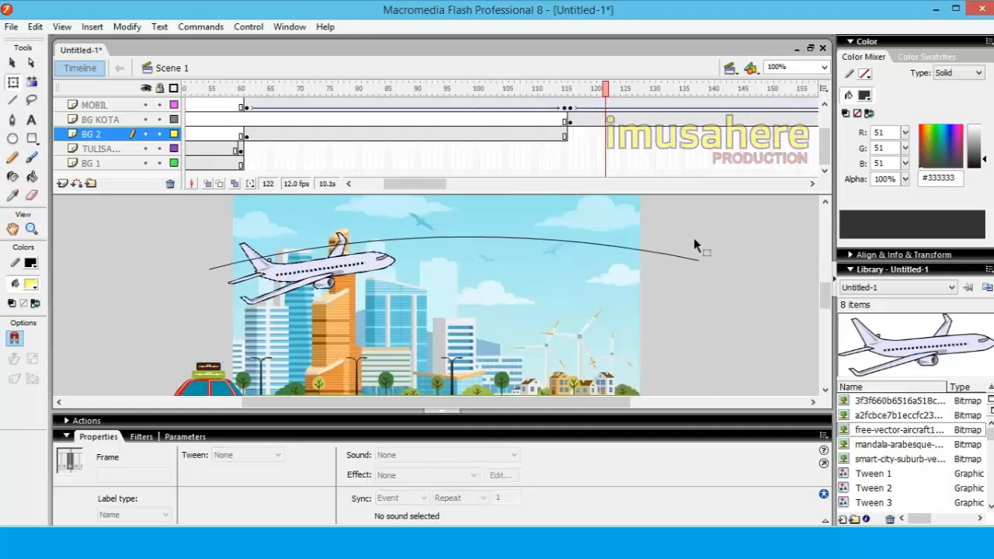
left_click(701, 296)
scroll(703, 302, "up", 3)
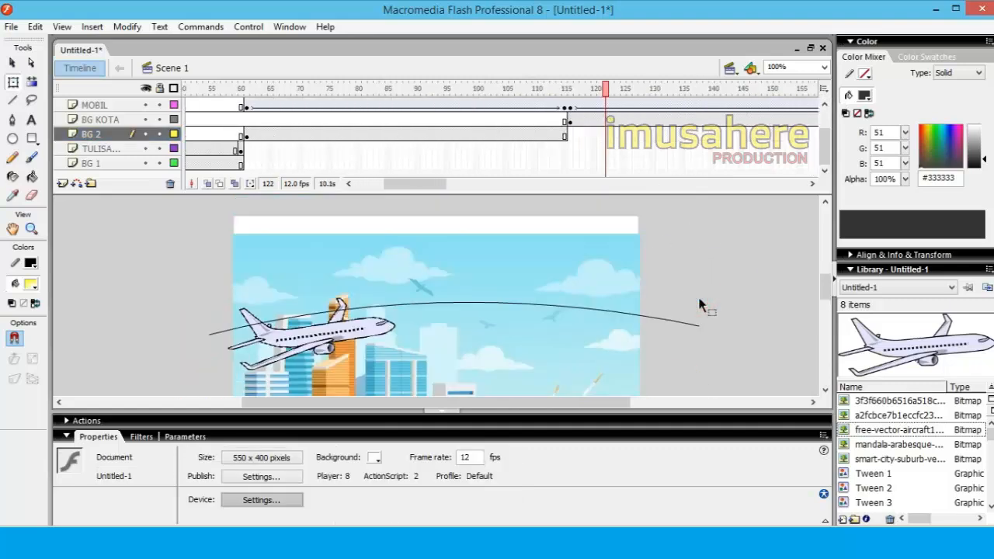
left_click(522, 280)
left_click_drag(438, 233, 435, 217)
left_click(686, 264)
scroll(631, 259, "down", 3)
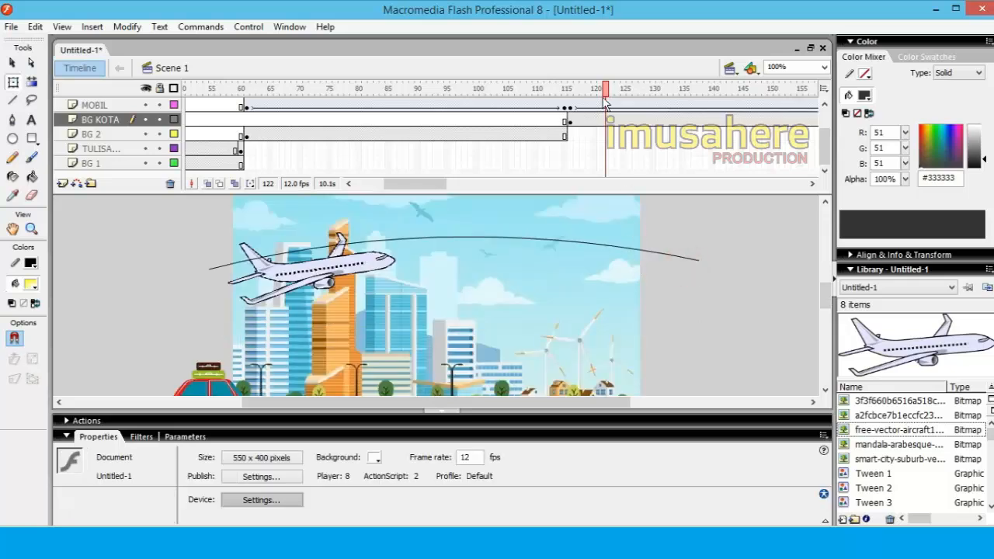
Scrub the city scene to frame 148 and inspect the end frames of the BG KOTA and MOBIL layers around frame 175
left_click_drag(606, 88, 759, 88)
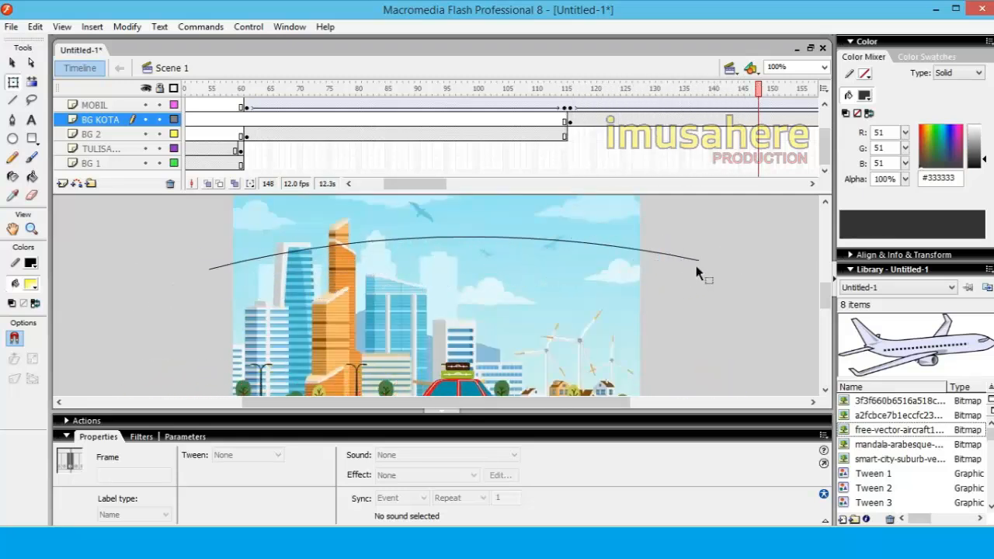
left_click_drag(426, 187, 479, 184)
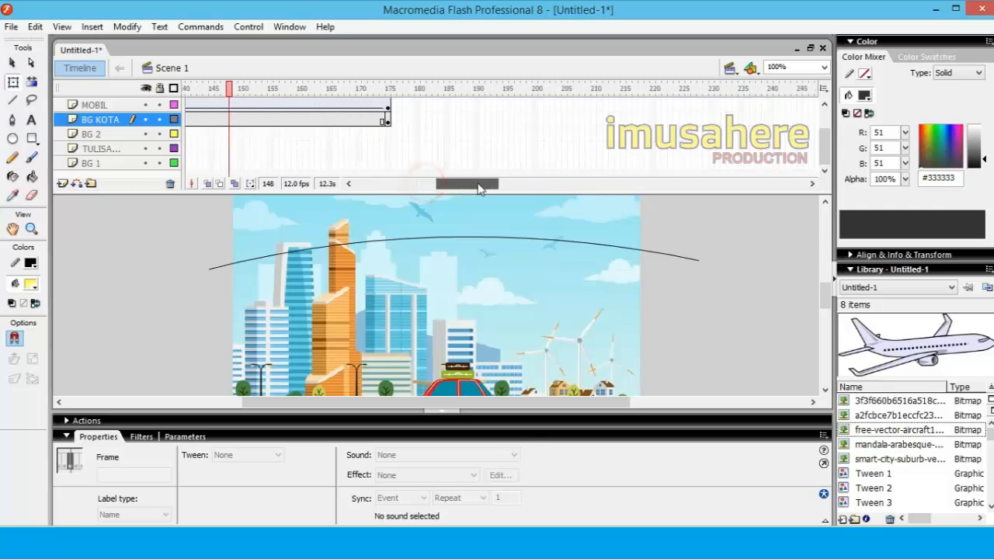
left_click(393, 119)
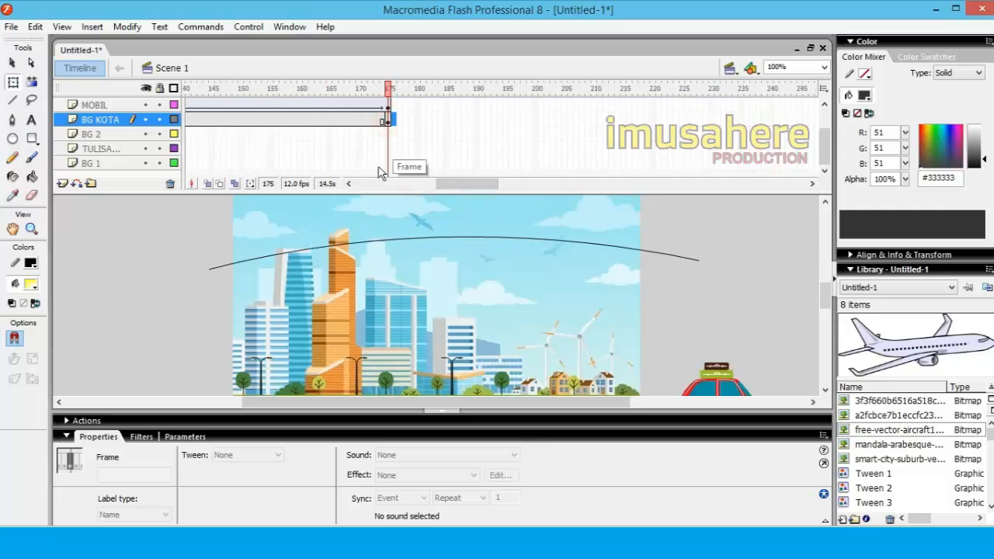
left_click(389, 105)
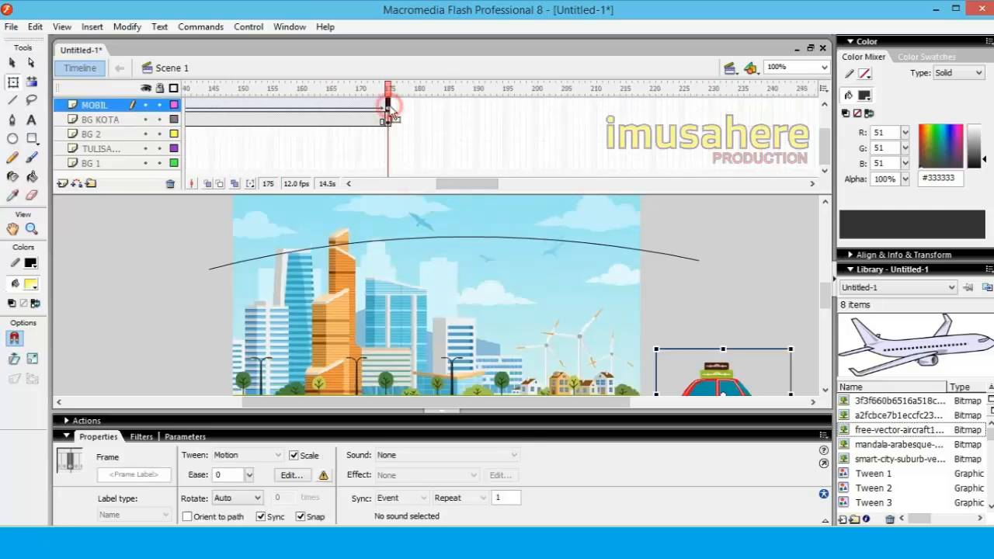
left_click(388, 121)
left_click(383, 104)
left_click(389, 122)
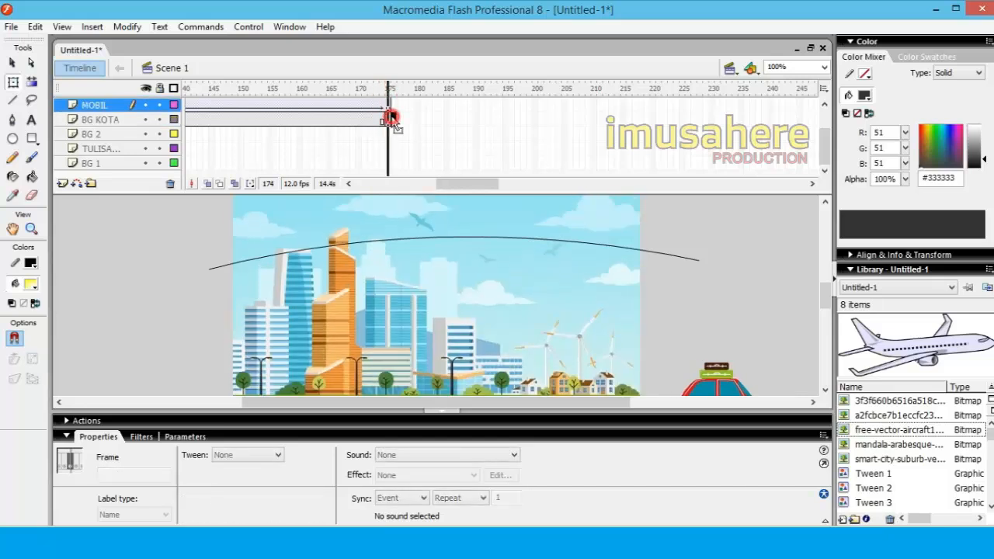
left_click(393, 103)
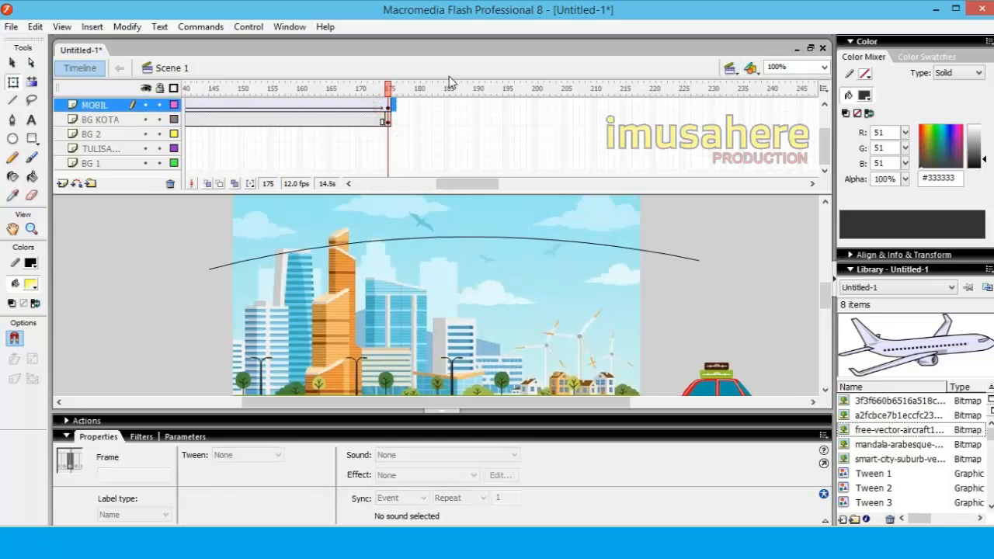
Scrub the timeline from the first frame to frame 175 to check the backgrounds and the car's motion
left_click_drag(388, 88, 60, 115)
left_click_drag(309, 126, 815, 160)
left_click_drag(751, 165, 806, 159)
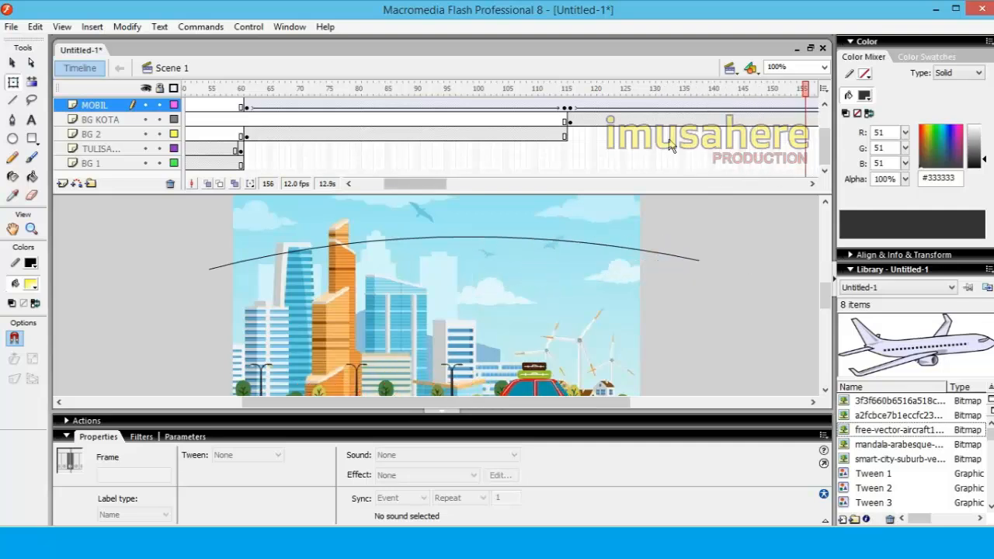
left_click_drag(427, 185, 463, 185)
left_click_drag(456, 89, 565, 91)
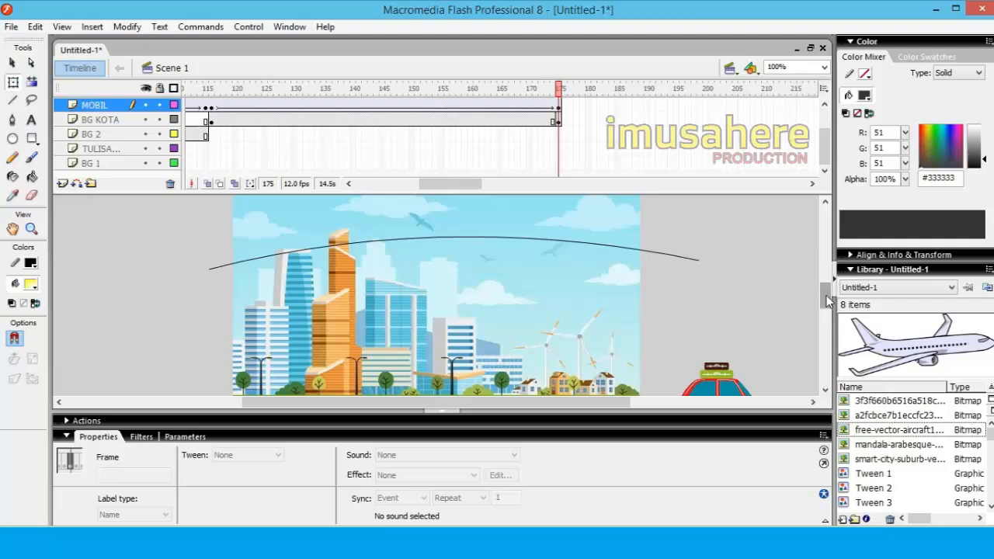
Stretch the city background in the BG KOTA layer's frame 175 up to the stage's upper edge
left_click_drag(828, 301, 831, 289)
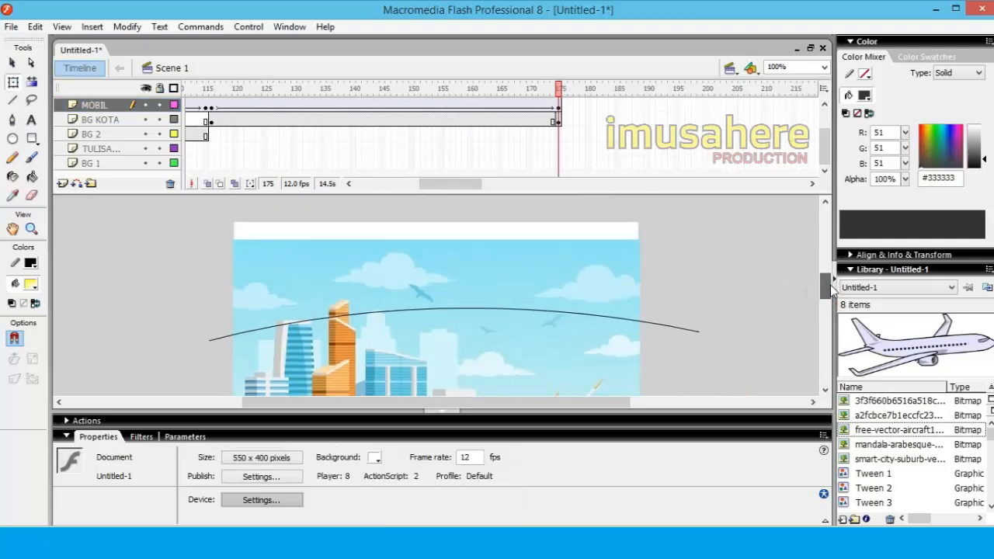
left_click(557, 121)
left_click_drag(436, 239, 438, 223)
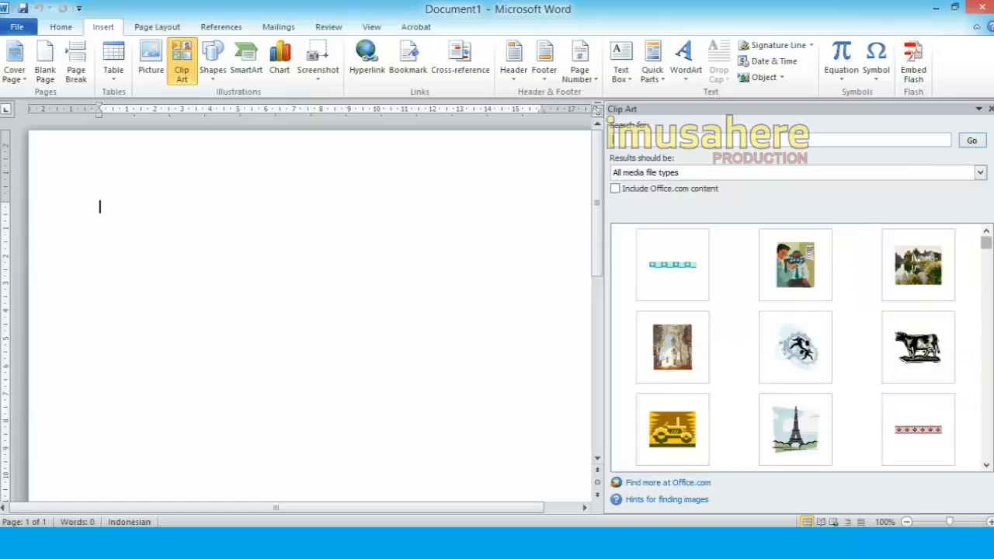
Switch to Microsoft Word and insert the space shuttle clip art into the blank document
left_click(987, 464)
left_click(986, 464)
left_click(986, 464)
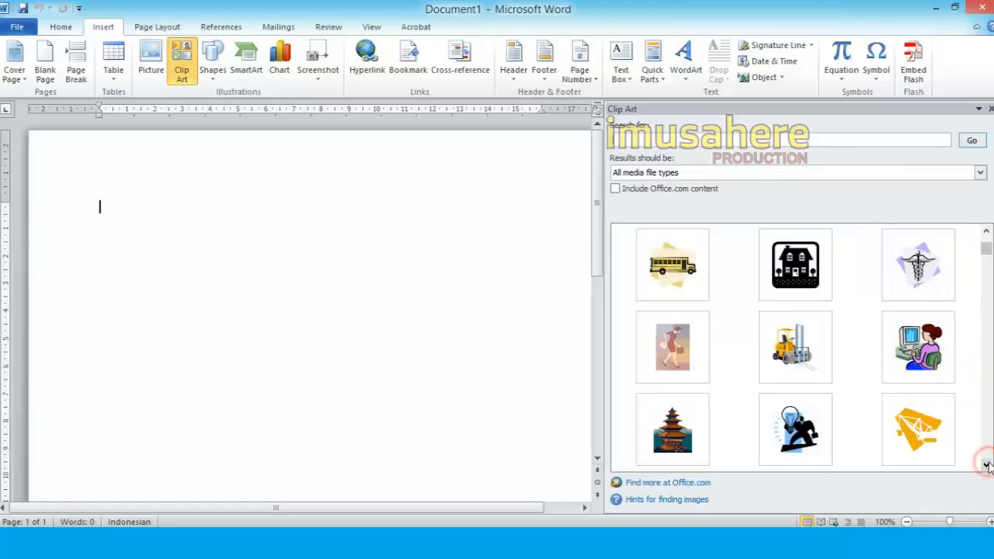
left_click(986, 464)
left_click(986, 464)
left_click(986, 464)
left_click(987, 464)
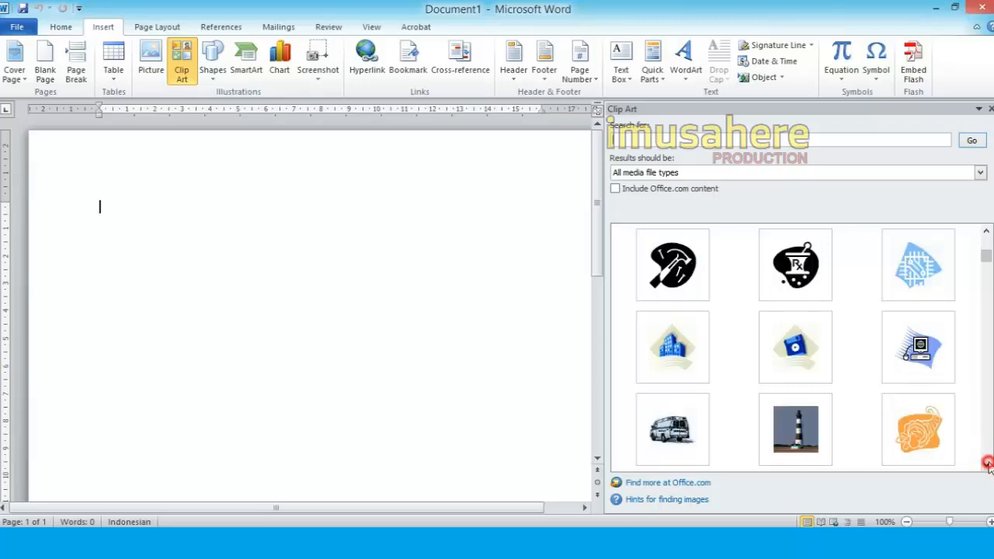
left_click(987, 464)
left_click(987, 464)
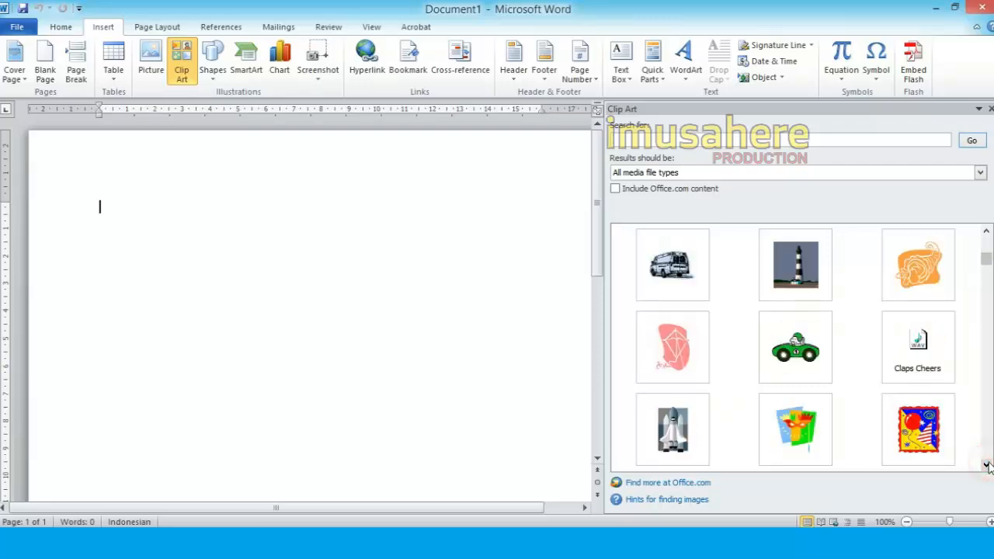
left_click(706, 433)
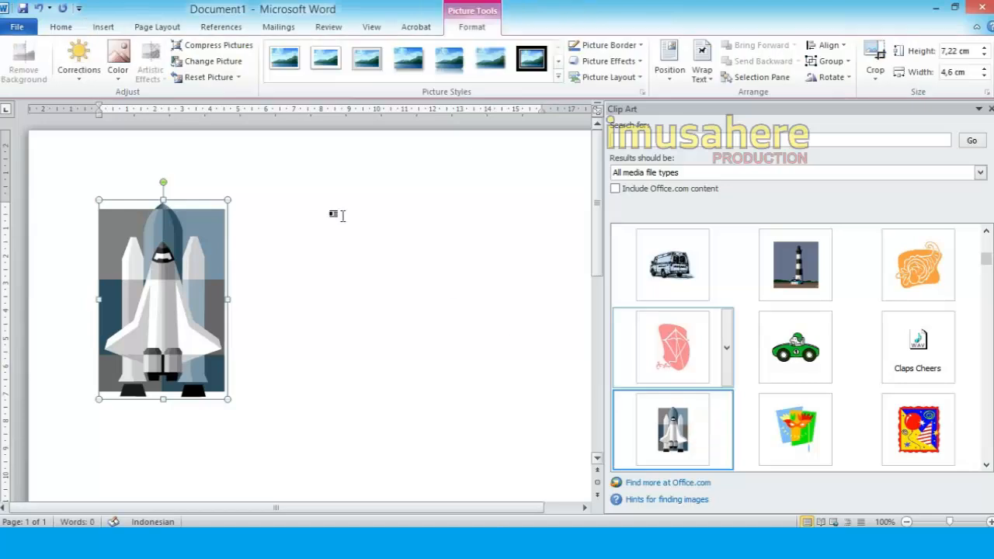
Convert the space shuttle clip art into an editable drawing
right_click(208, 227)
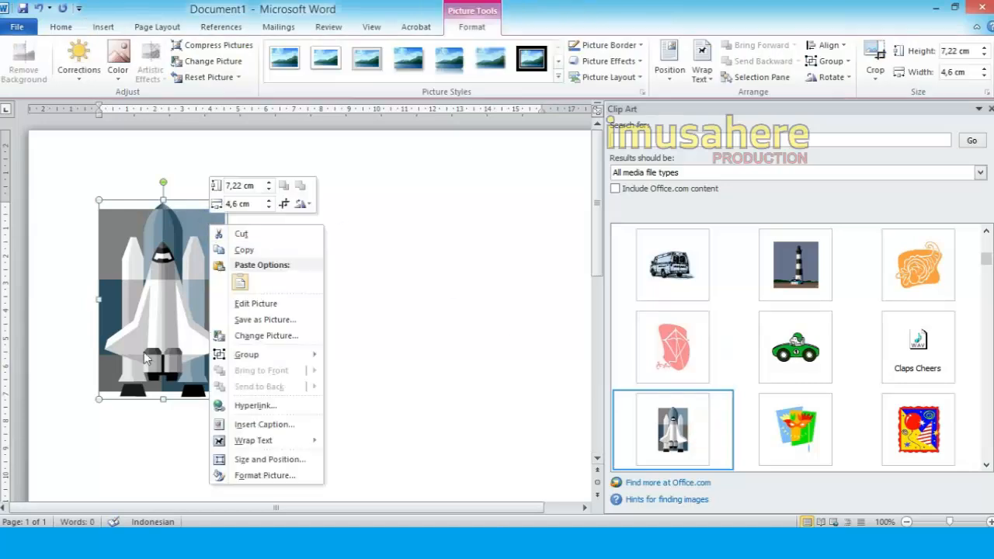
left_click(260, 303)
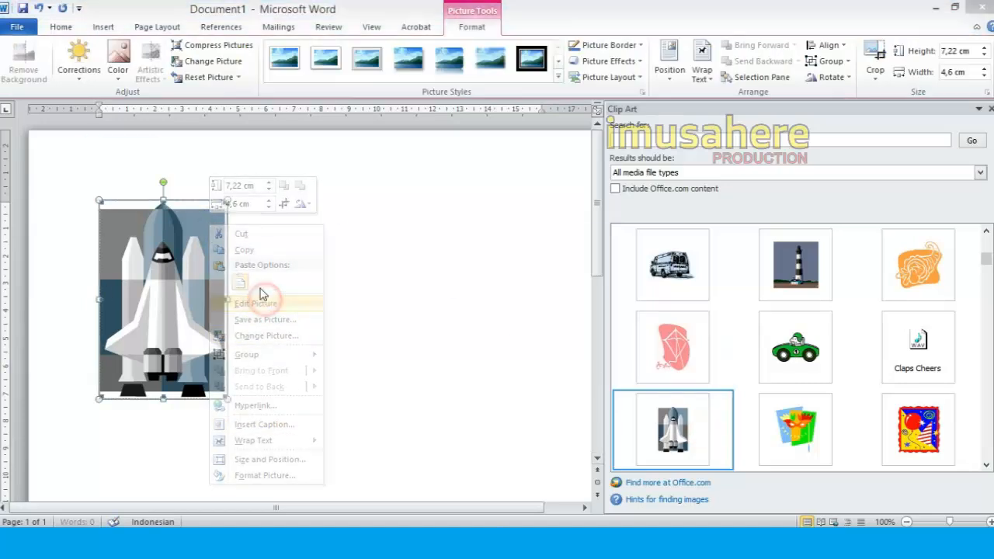
left_click(470, 323)
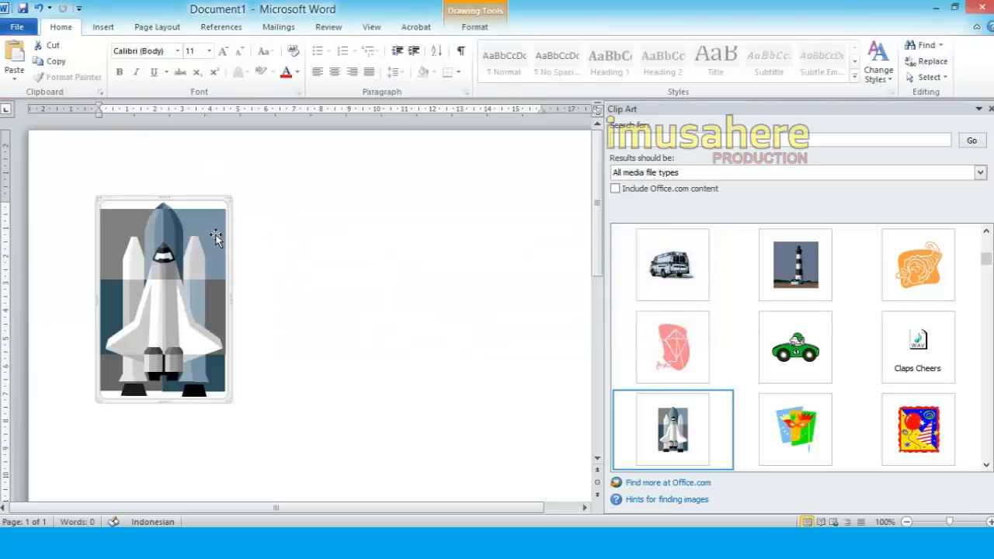
Delete the grey and blue background pieces around the shuttle and copy its drawing canvas
key("Delete")
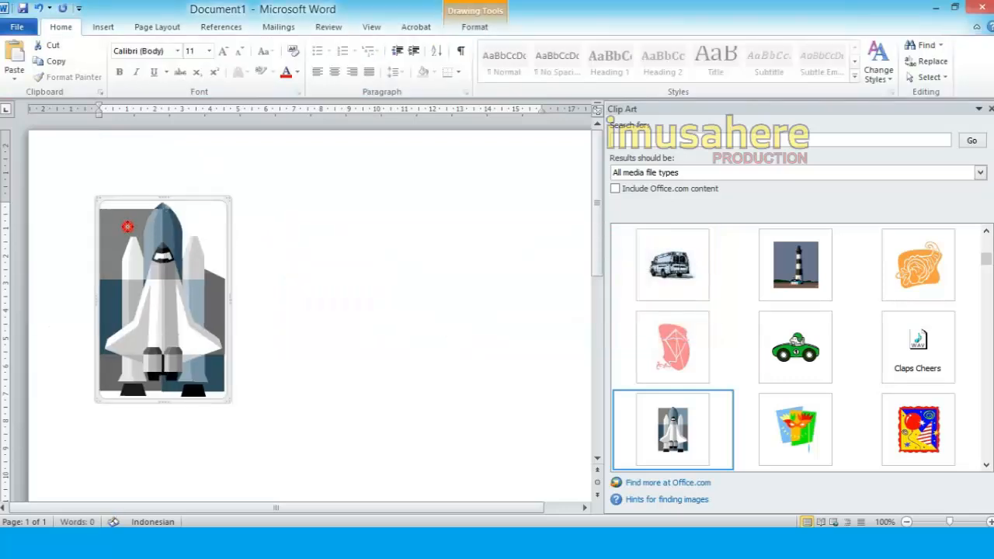
left_click(127, 227)
key("Delete")
left_click(115, 288)
key("Delete")
left_click(216, 298)
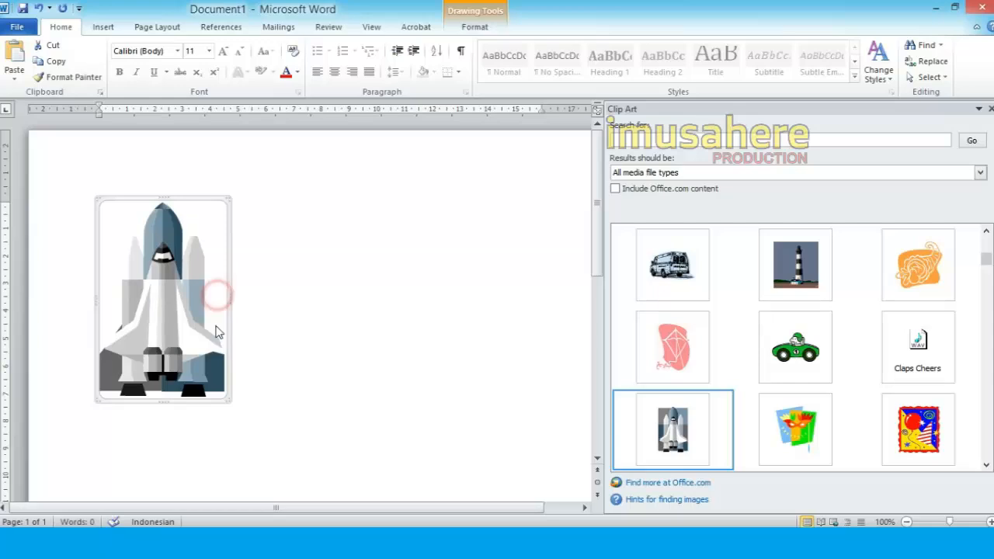
left_click(106, 382)
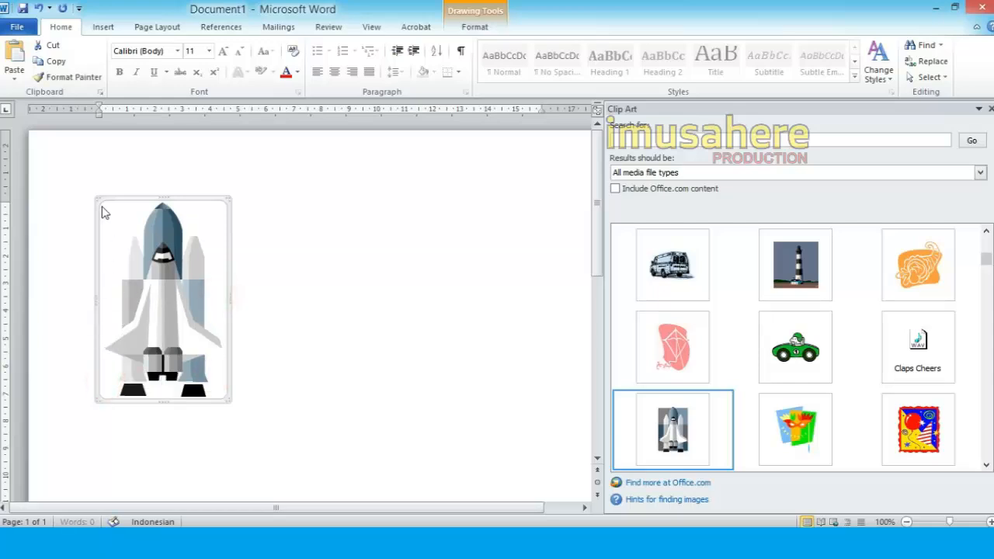
right_click(101, 199)
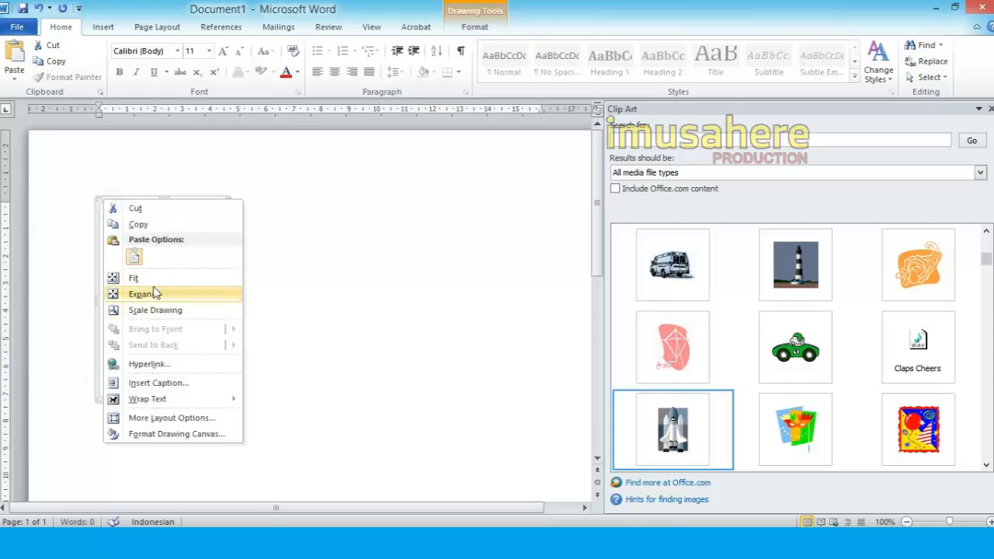
left_click(142, 224)
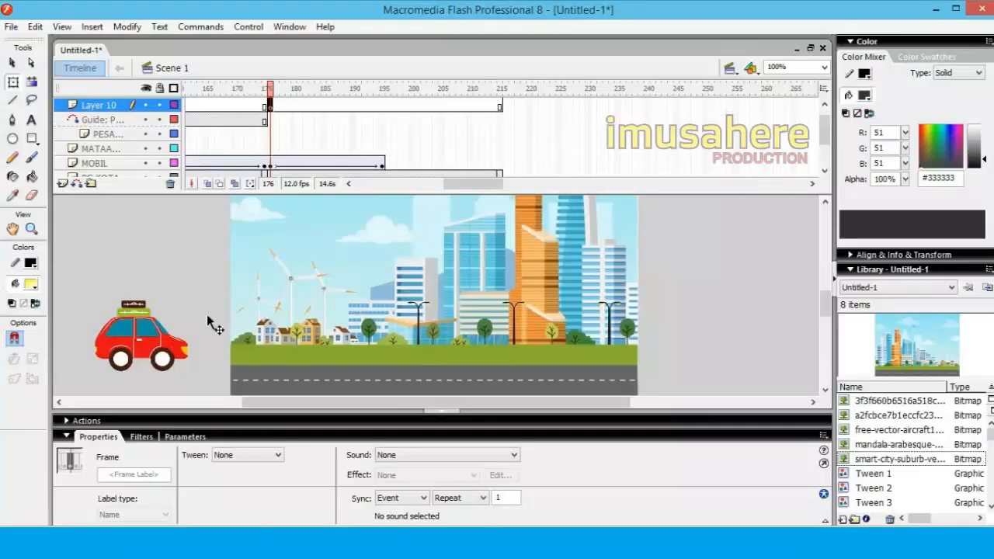
Switch to Macromedia Flash and give Layer 10 a name beginning with PESAW
double_click(101, 104)
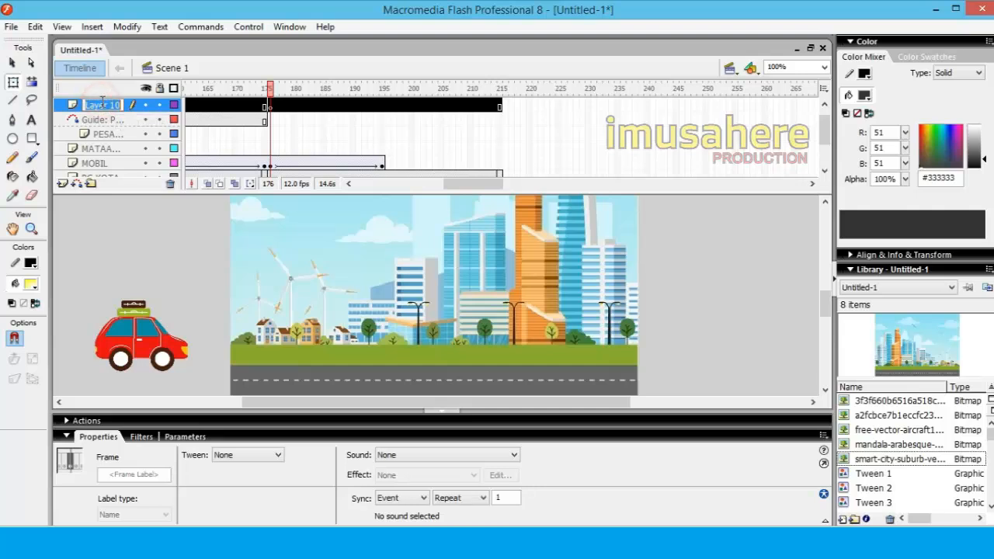
type("P")
left_click(143, 249)
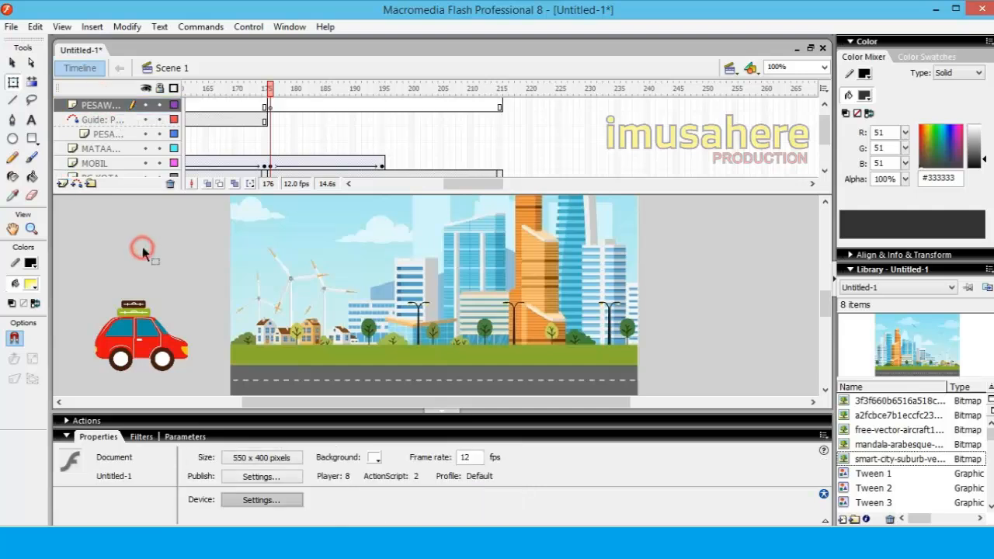
Paste the shuttle into frame 176 of the renamed layer, scaled to about 72 × 113 px, at about X 443, Y 256 on the grass
left_click(269, 107)
right_click(210, 236)
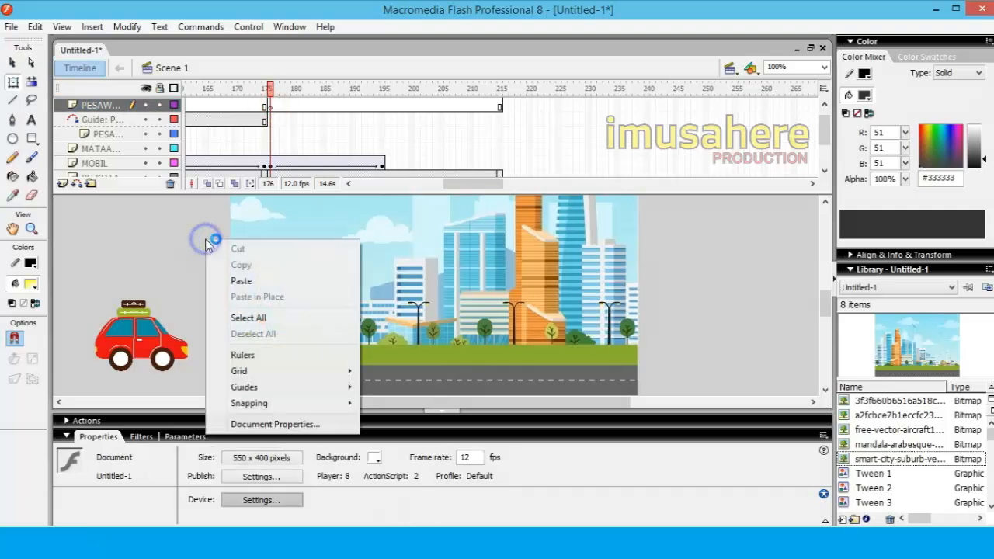
left_click(251, 282)
left_click_drag(319, 268, 180, 270)
left_click_drag(289, 295, 246, 359)
left_click_drag(346, 240, 272, 353)
left_click_drag(256, 387, 615, 311)
left_click(699, 326)
left_click(594, 317)
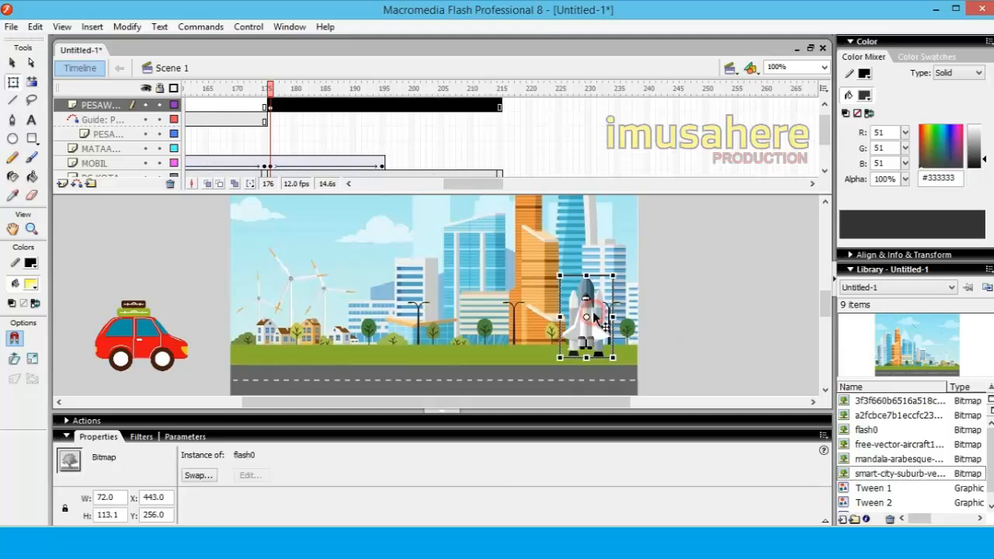
Convert the shuttle bitmap in frame 176 into a movie clip symbol named ROKET
left_click(404, 133)
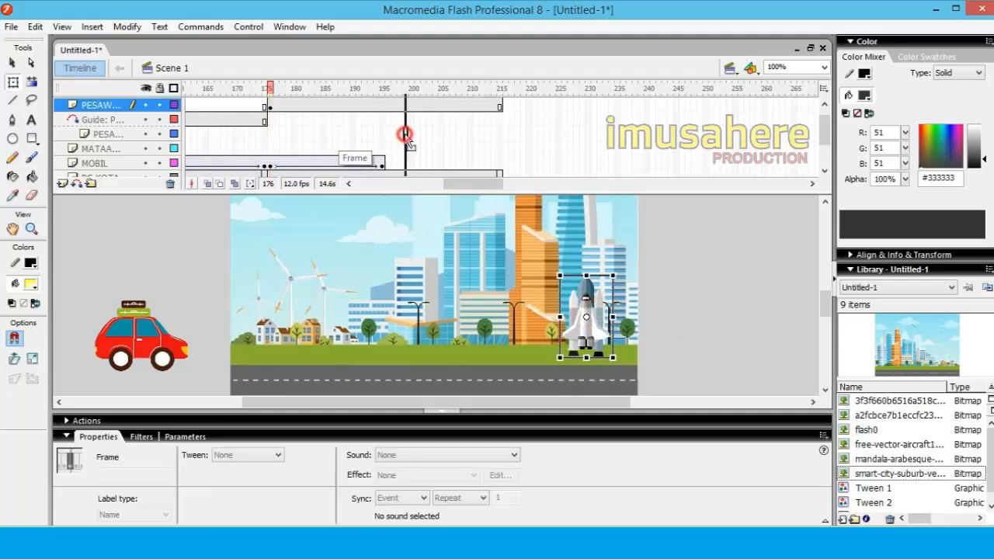
left_click(269, 106)
right_click(586, 299)
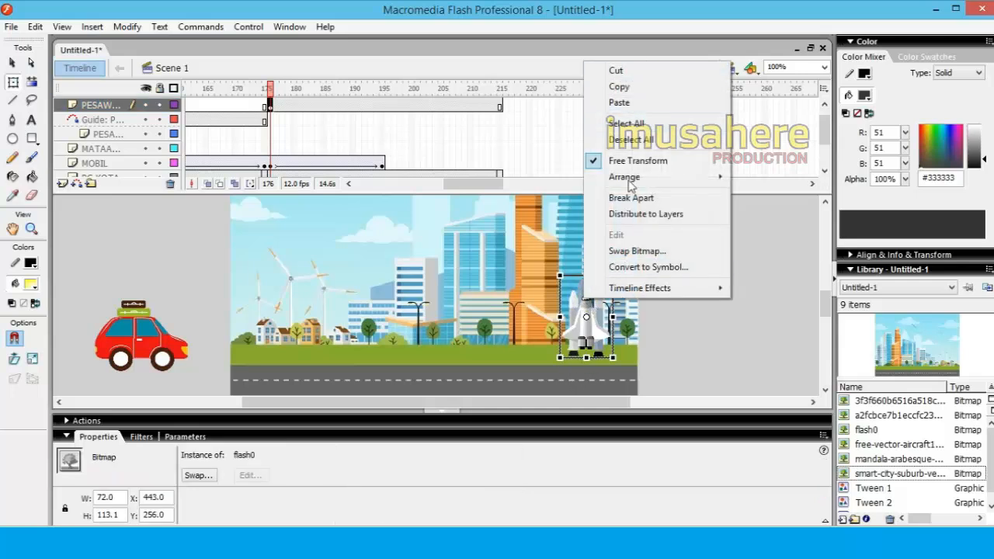
left_click(644, 266)
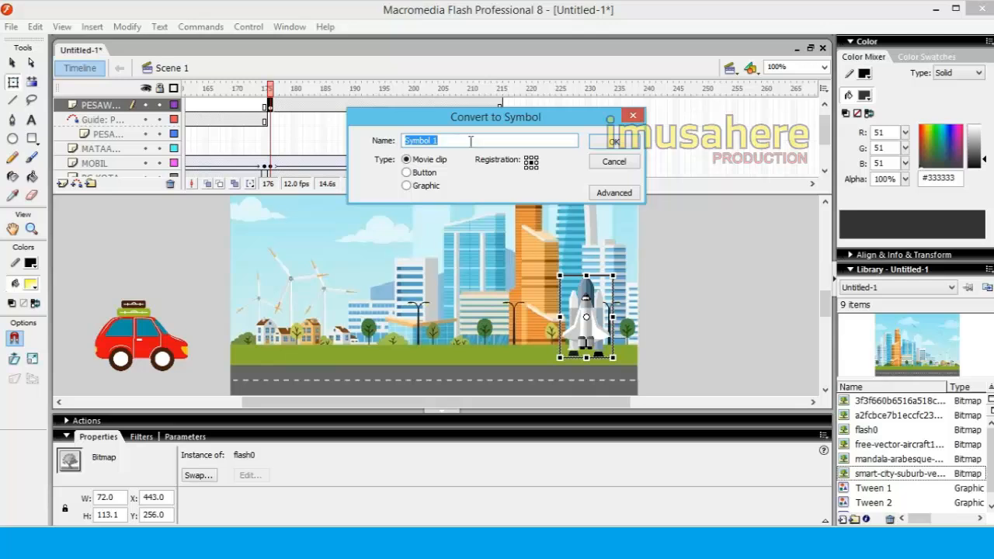
type("ROKET")
left_click(613, 143)
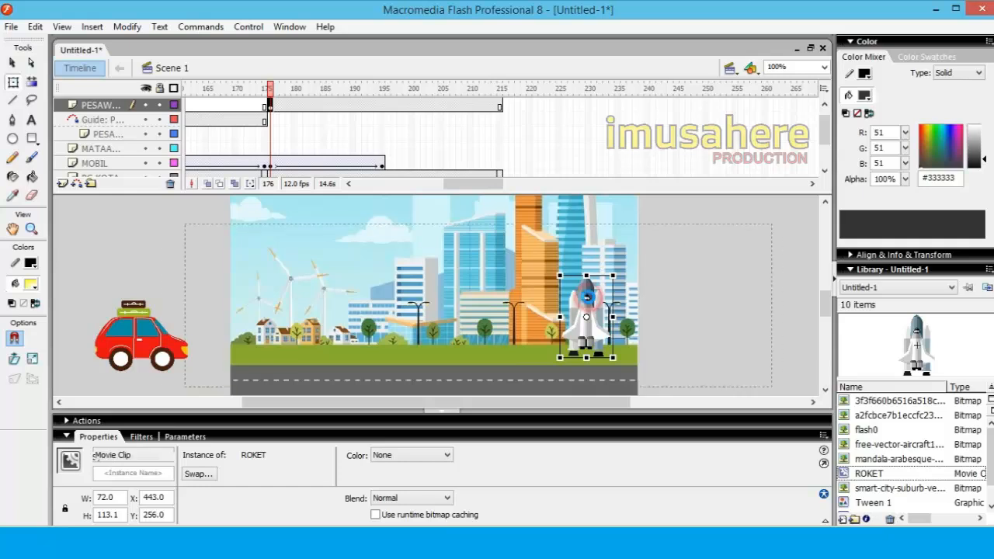
Open the ROKET symbol for editing, add a new layer and extend Layer 1 to frame 10
double_click(592, 305)
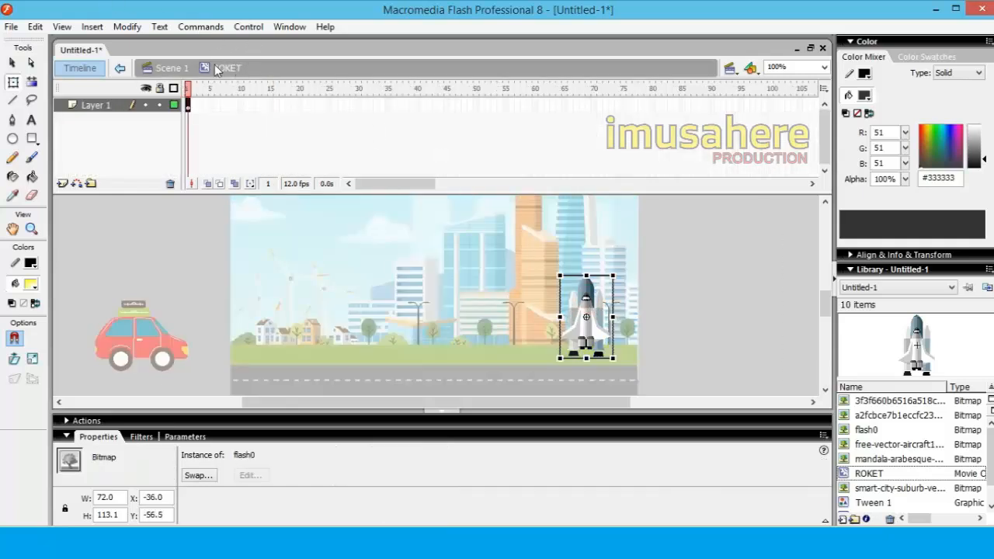
left_click(211, 105)
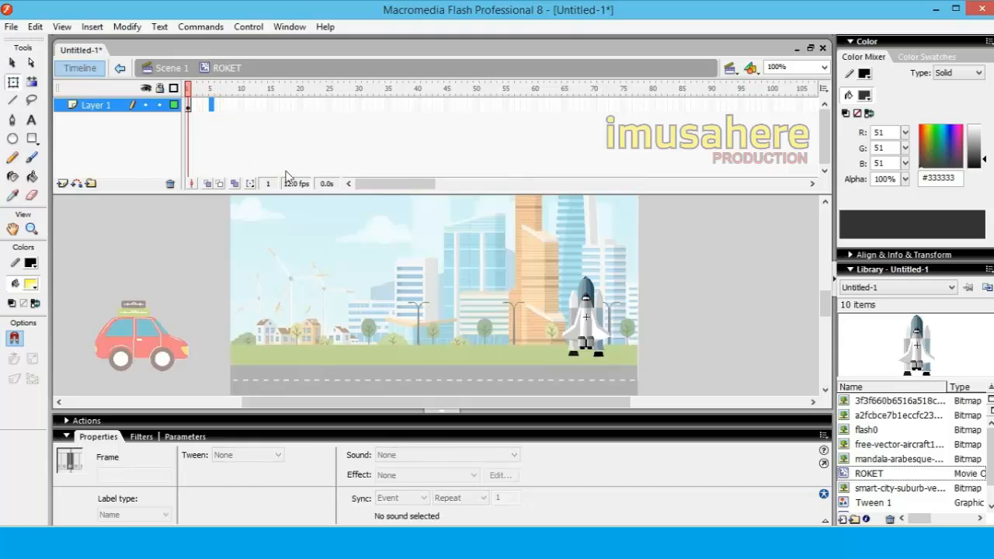
right_click(123, 106)
left_click(144, 163)
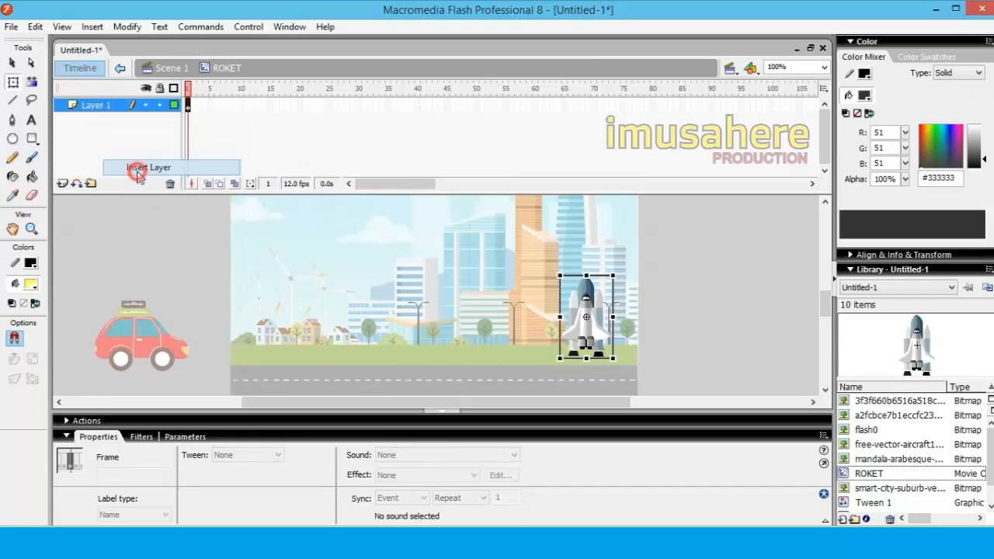
right_click(240, 120)
left_click(272, 143)
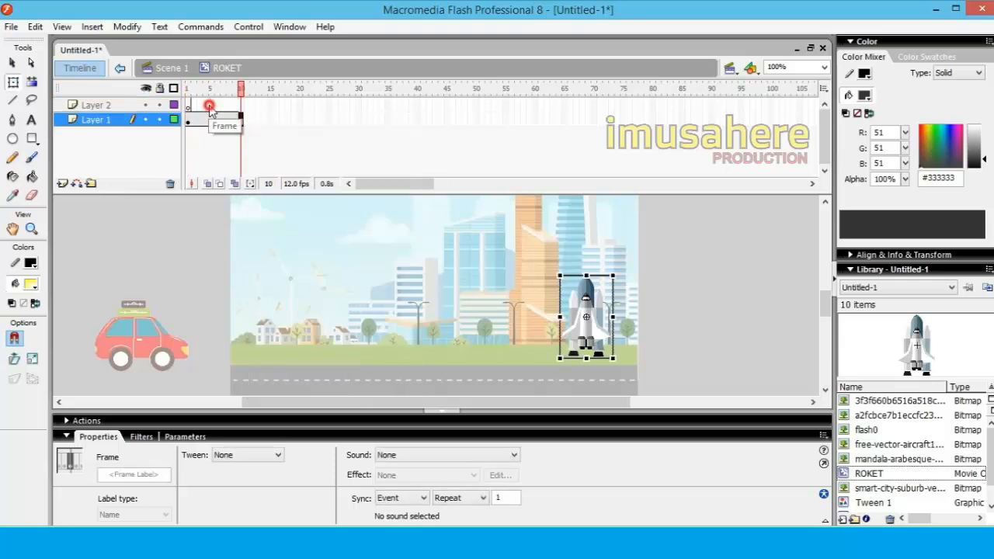
Draw light grey #D0D0D0 smoke puffs without outlines under the shuttle in frame 1 of Layer 2, about 78 × 40 px overall
left_click(211, 107)
left_click(188, 106)
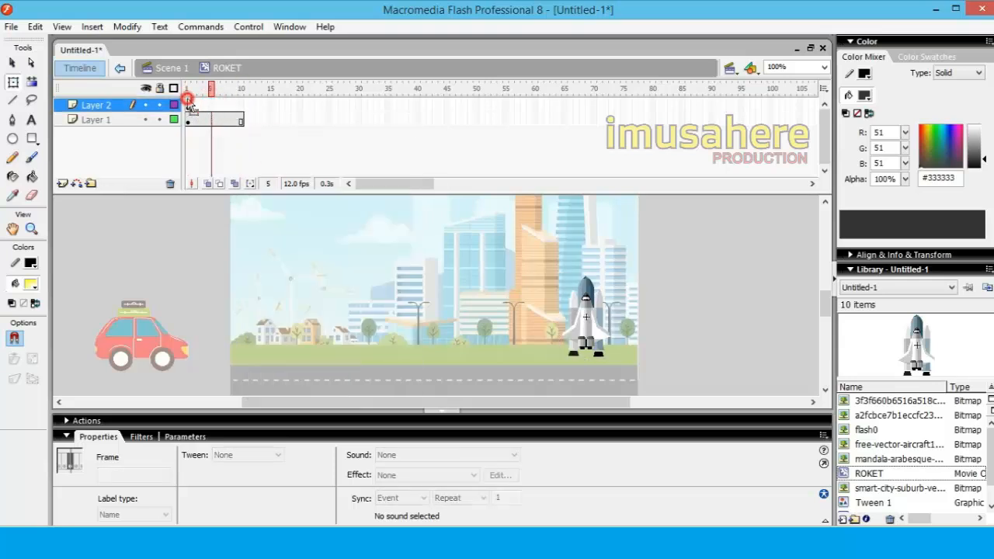
left_click(13, 139)
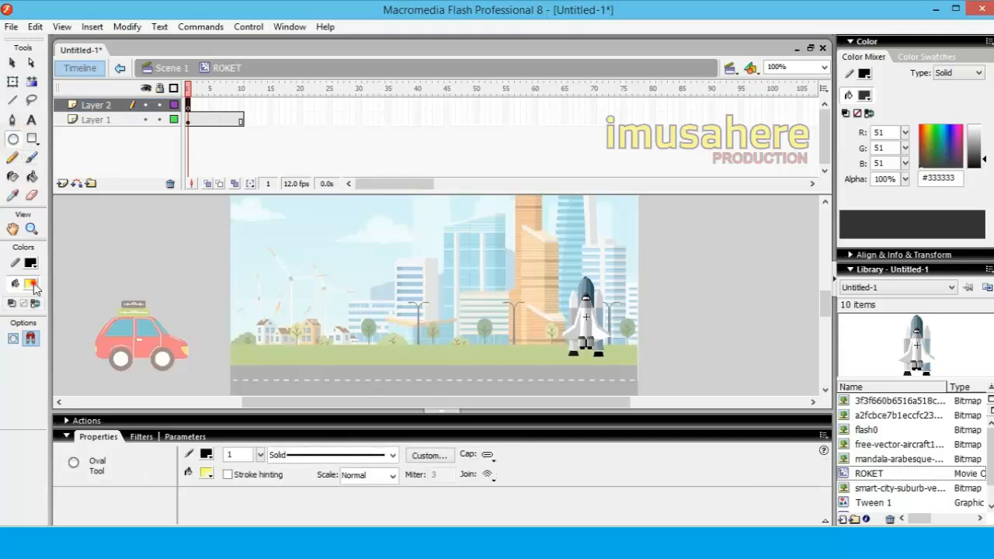
left_click(33, 286)
left_click(694, 333)
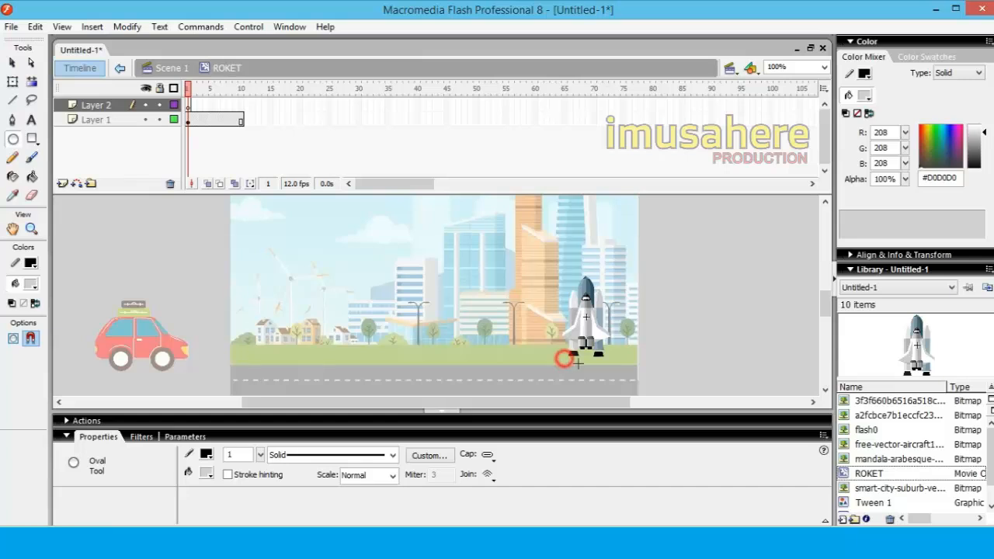
left_click_drag(578, 363, 578, 371)
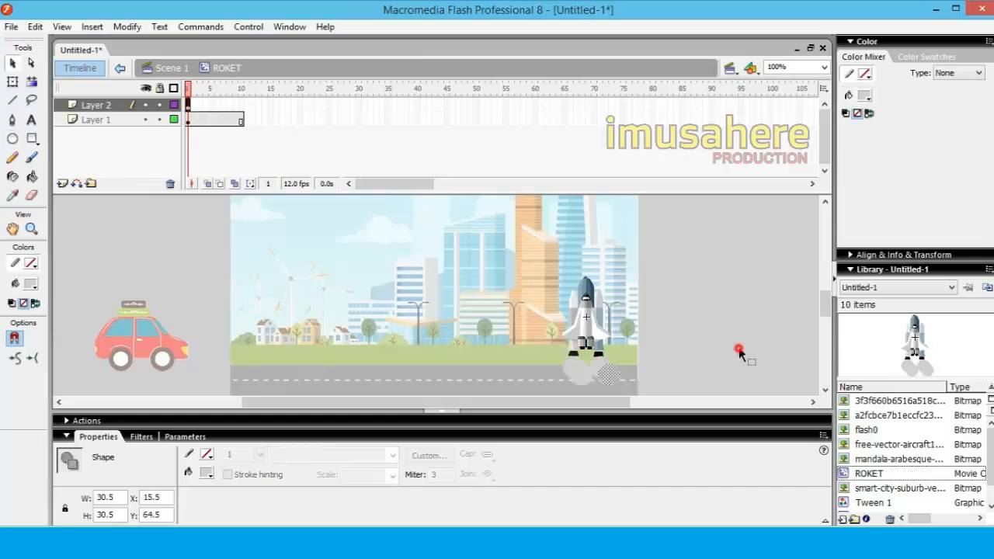
left_click(739, 351)
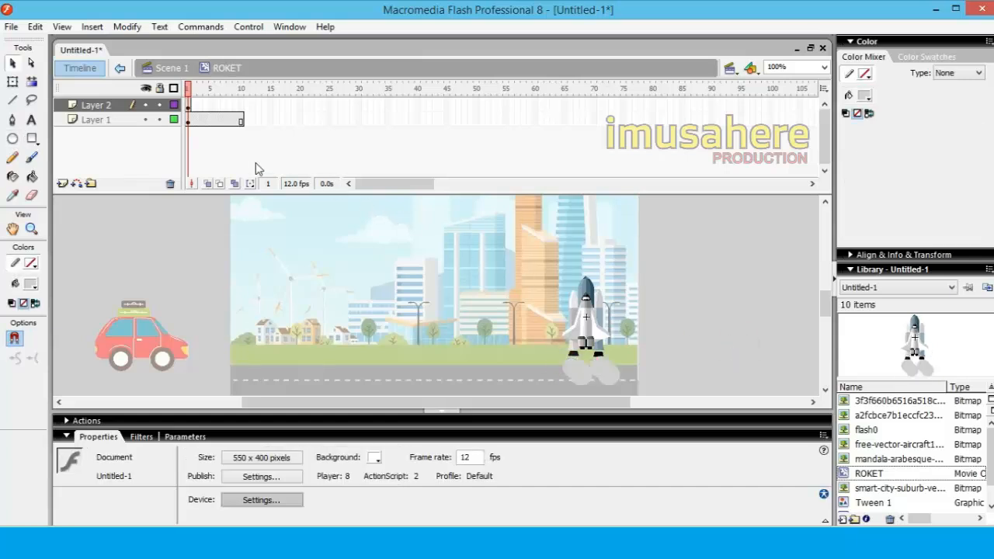
Select the smoke puffs and set the stroke colour to #333333
left_click(579, 380)
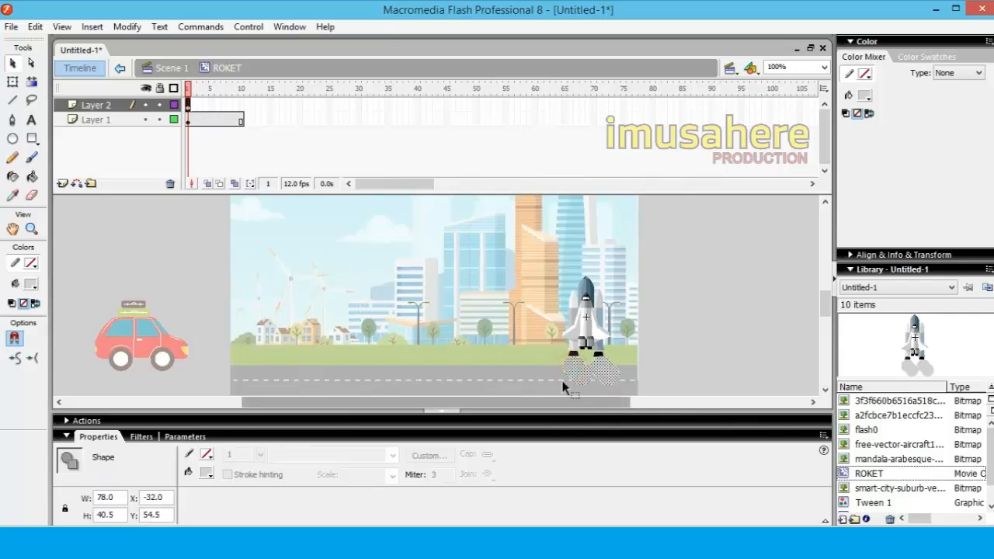
left_click(31, 262)
left_click(25, 309)
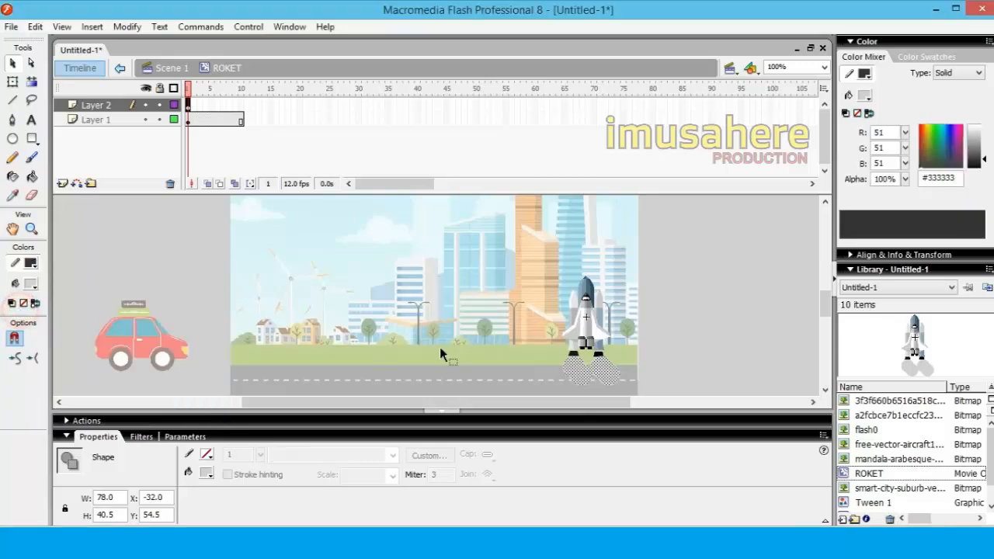
left_click(688, 329)
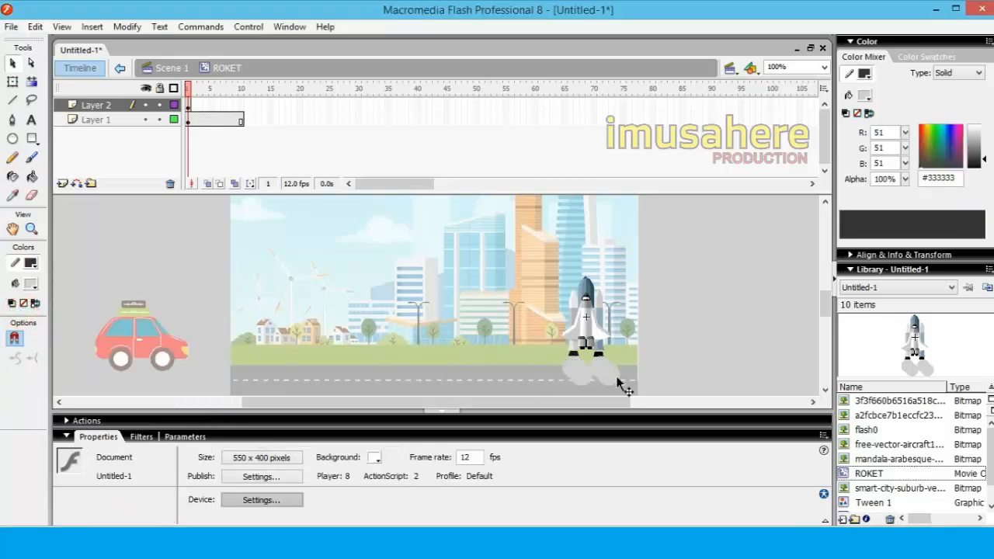
left_click(588, 377)
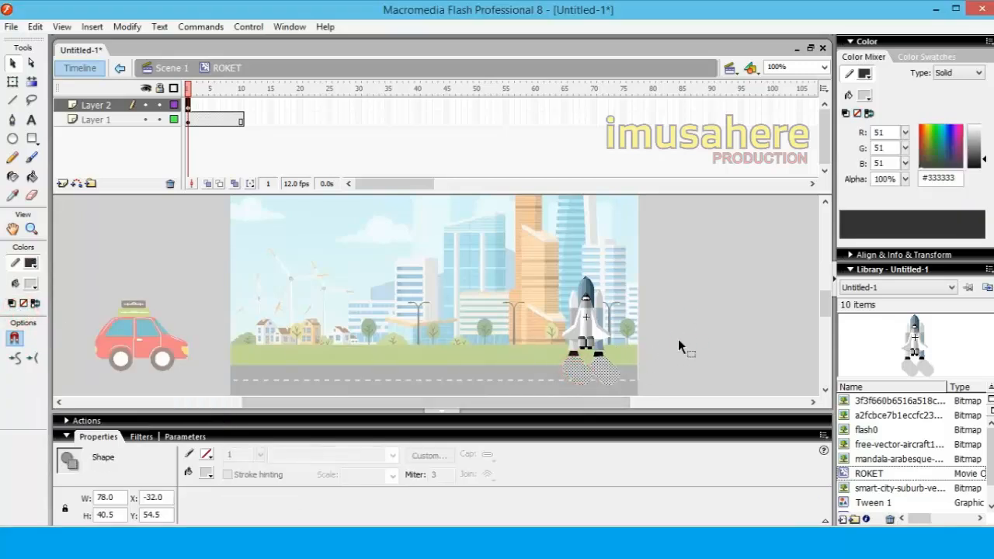
left_click(706, 336)
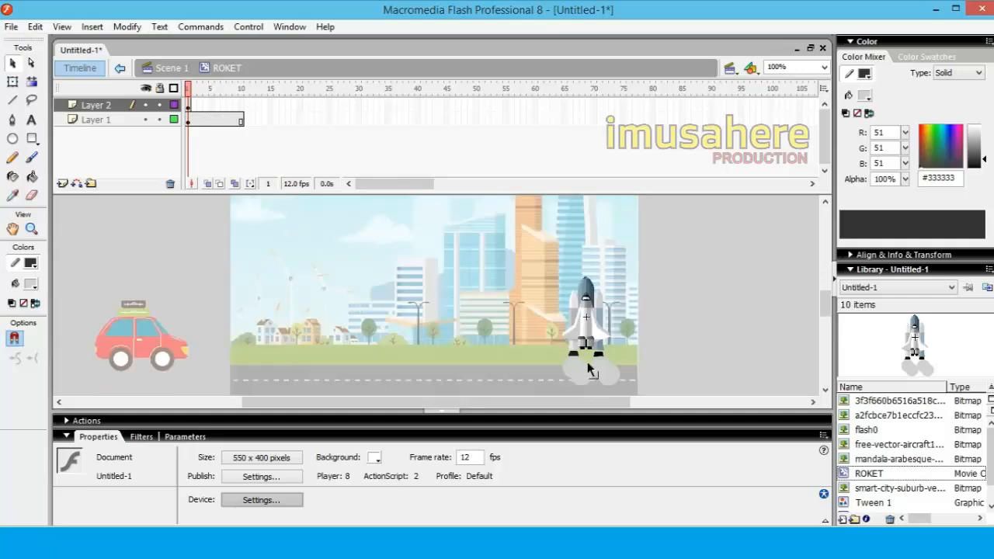
Reshape the smoke puffs in frame 1 of Layer 2, pulling a pointed tip from each lower edge and bulging the left puff outward
key("z")
left_click_drag(540, 344, 651, 417)
left_click(12, 63)
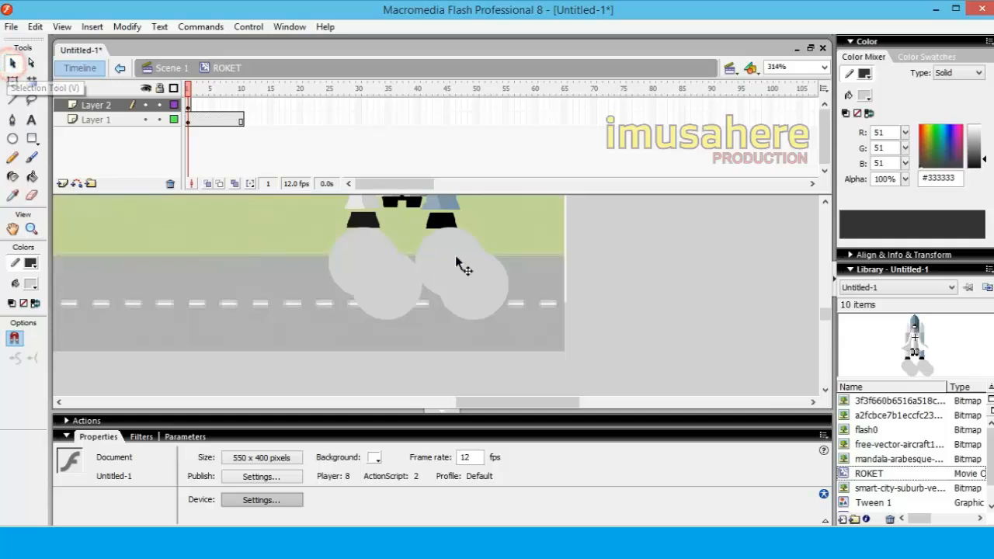
left_click(466, 261)
left_click(341, 324)
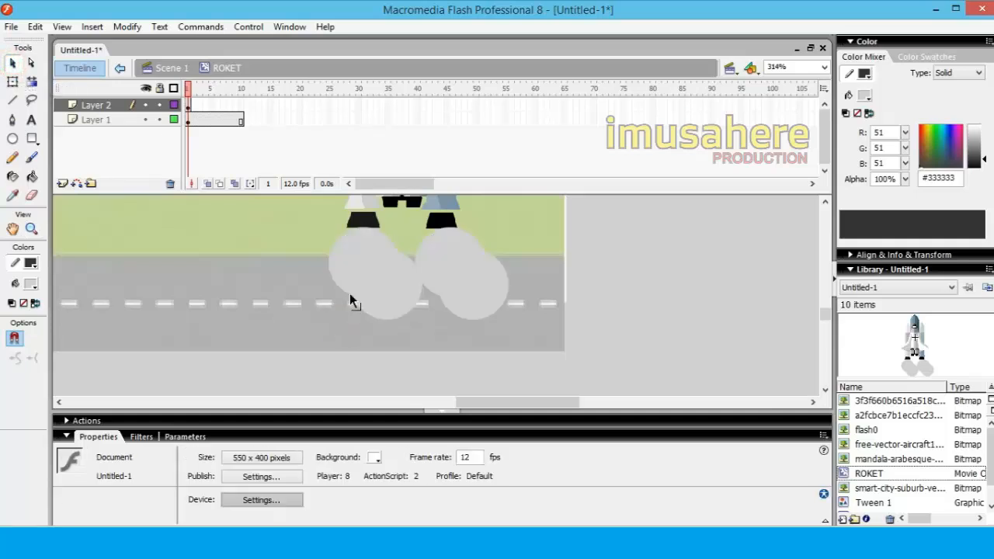
left_click_drag(350, 295, 332, 301)
left_click_drag(441, 298, 440, 338)
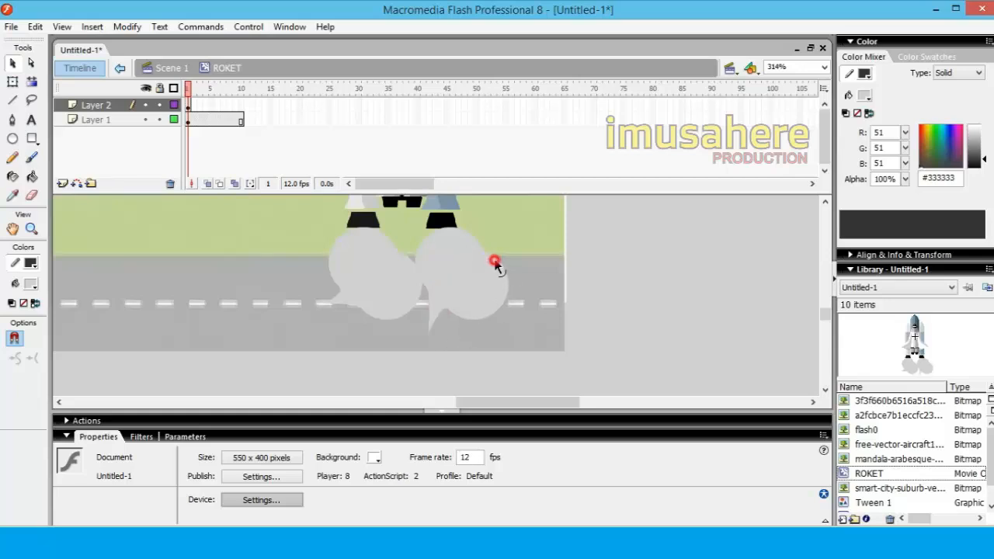
mouse_move(498, 264)
left_mouse_down()
mouse_move(530, 289)
mouse_move(498, 250)
mouse_move(498, 262)
left_mouse_up()
left_click(612, 262)
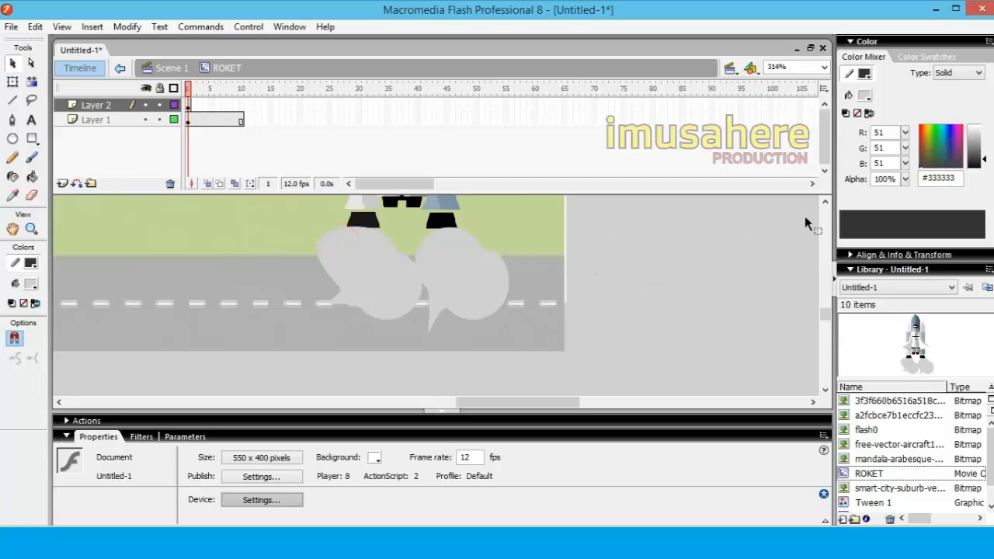
Extend Layer 2 of the ROKET symbol to frame 10 and insert keyframes at frames 5 and 10
left_click(825, 204)
left_click(189, 105)
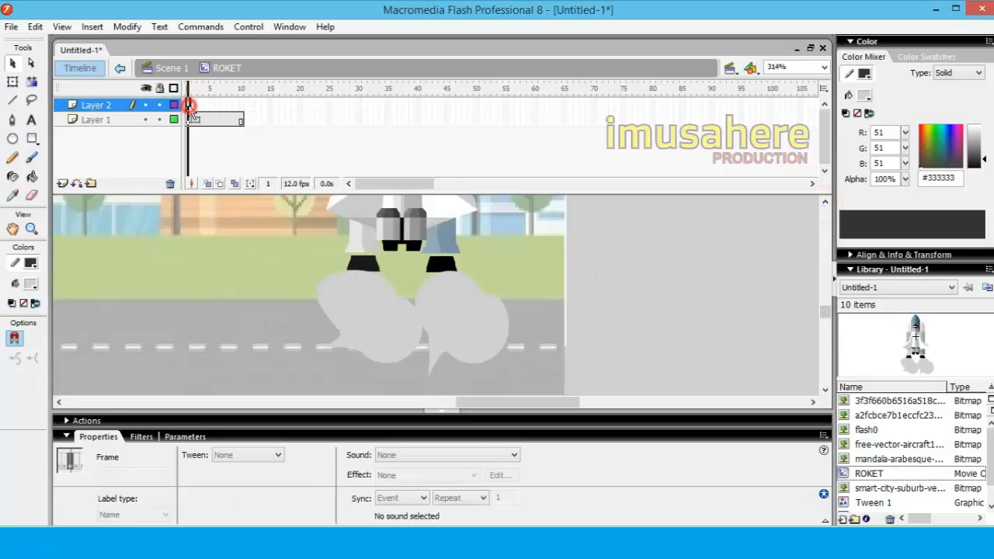
left_click(213, 107)
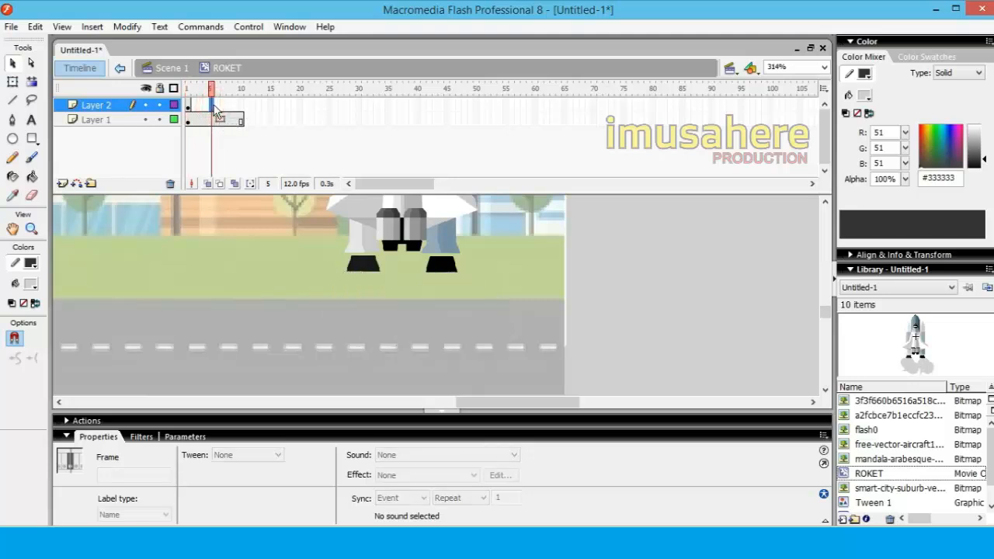
key("F5")
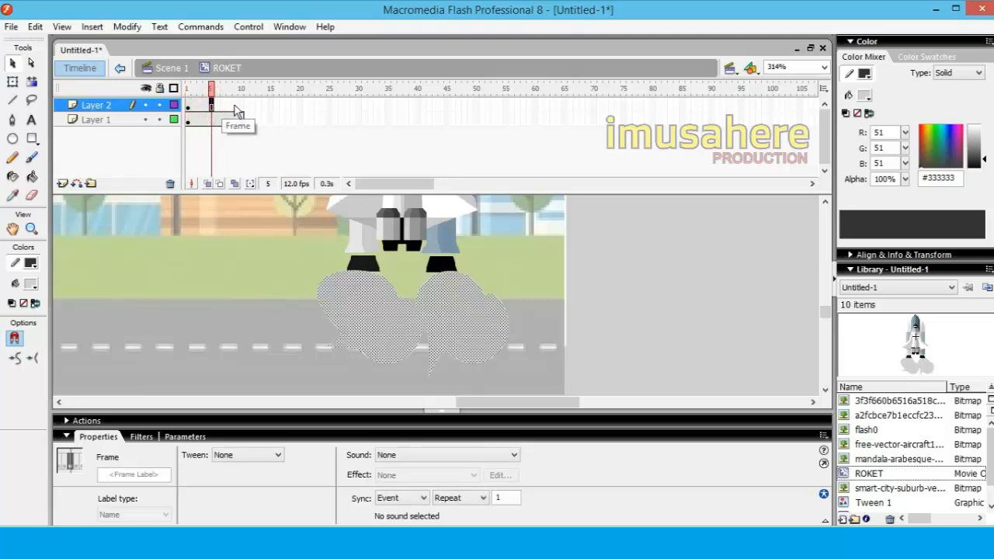
left_click(236, 107)
left_click(241, 107)
key("F6")
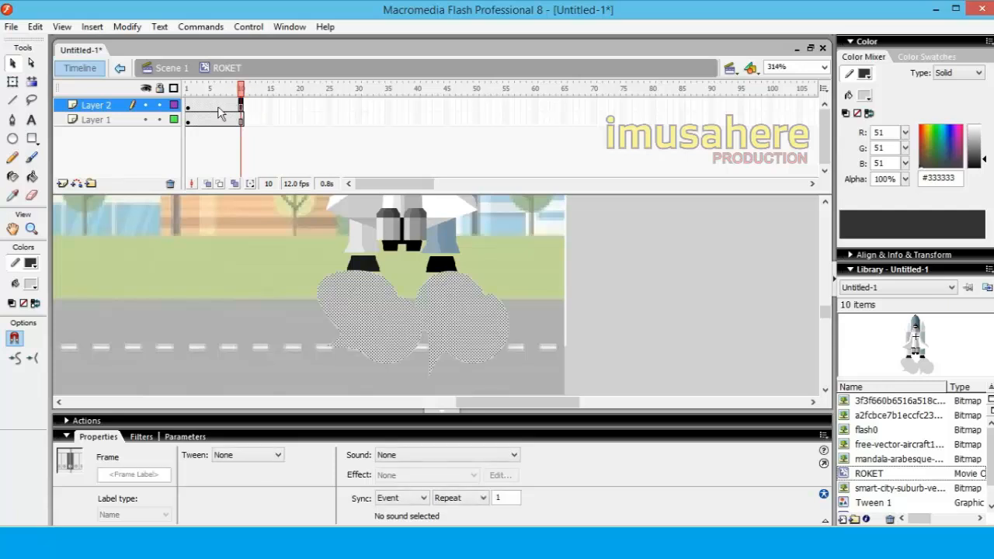
left_click(210, 106)
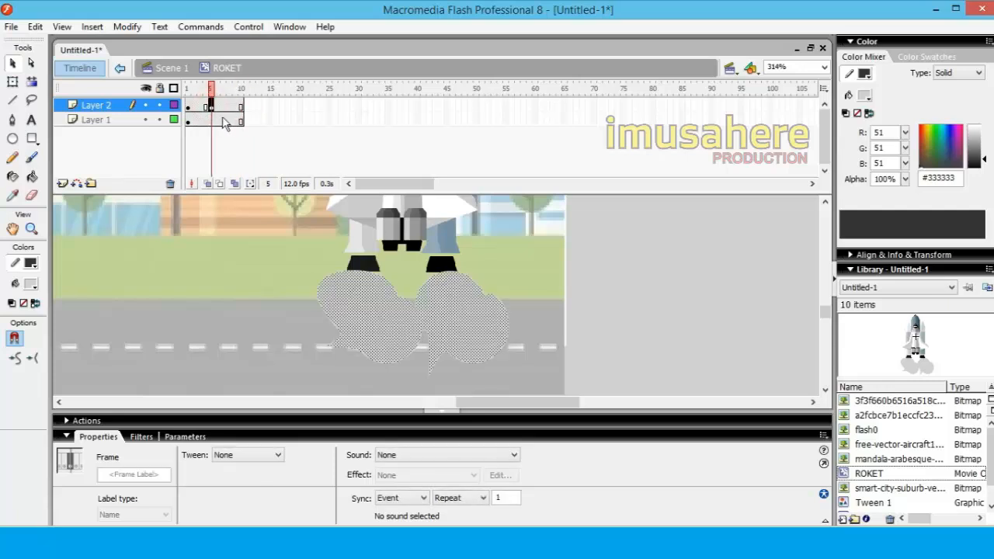
left_click(241, 107)
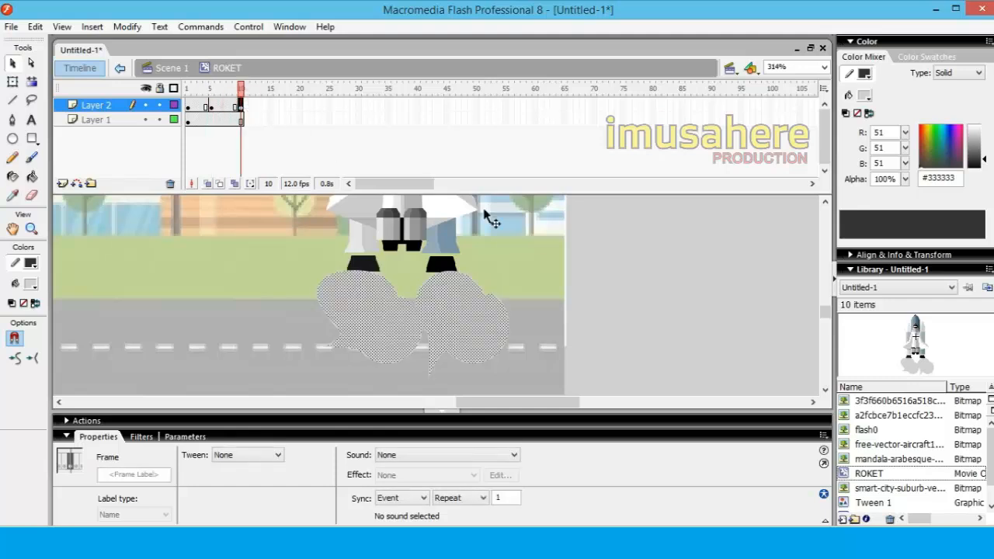
left_click(675, 266)
Flip the smoke puffs in frame 5 of Layer 2 vertically and play the symbol's timeline
left_click(191, 107)
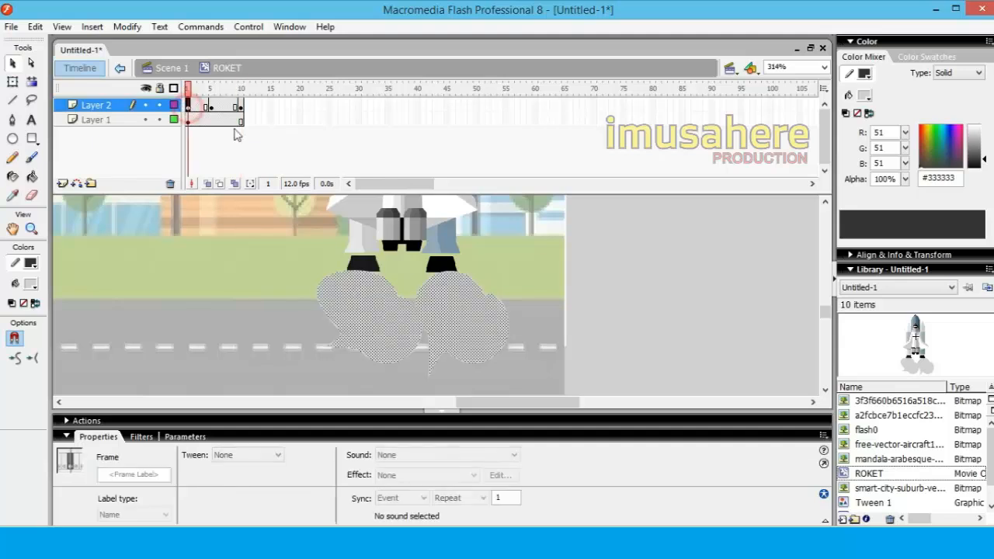
left_click(210, 106)
left_click(396, 310)
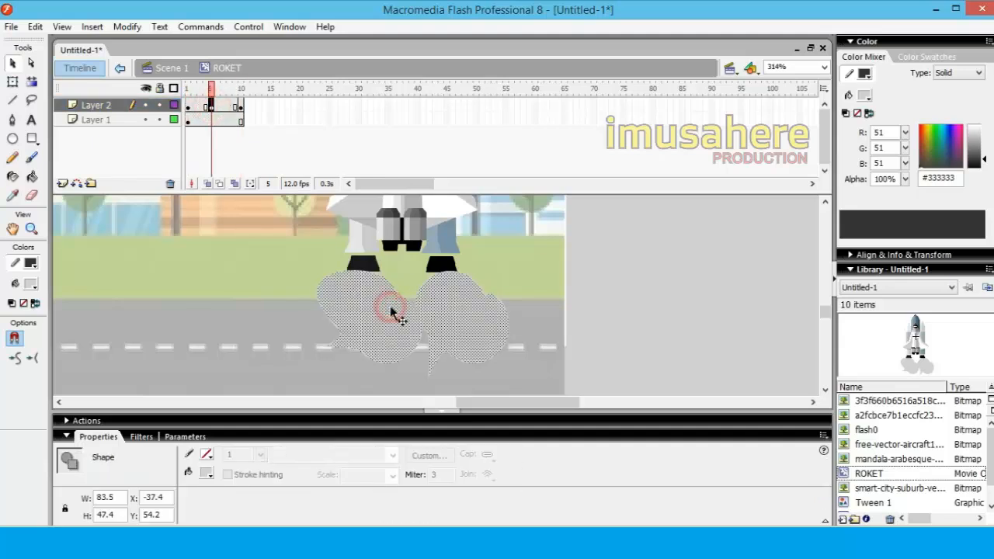
left_click(126, 26)
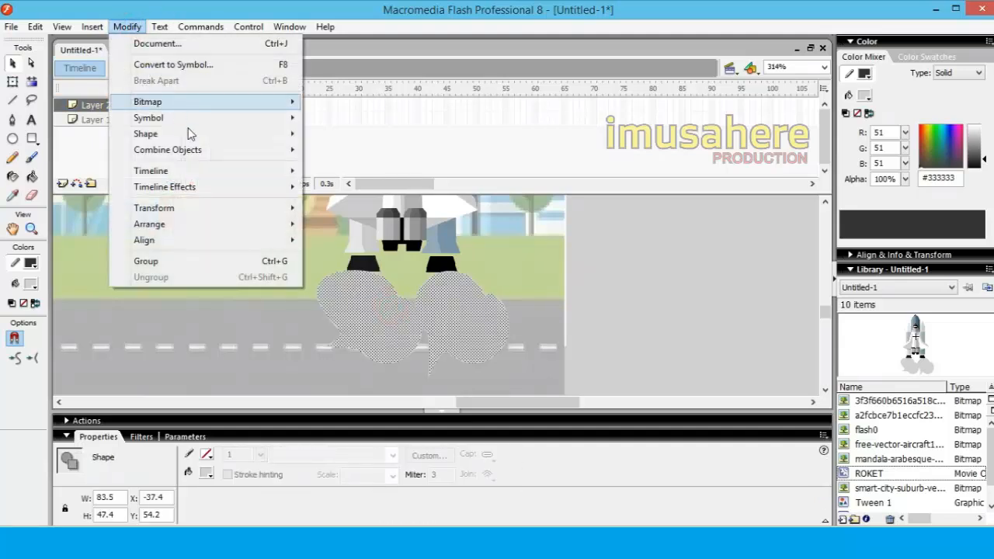
mouse_move(219, 215)
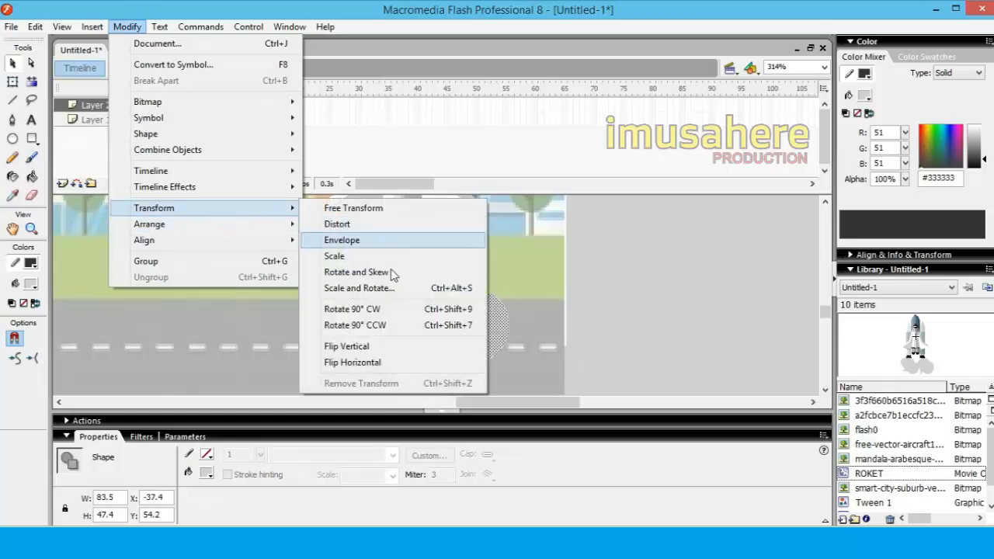
left_click(382, 346)
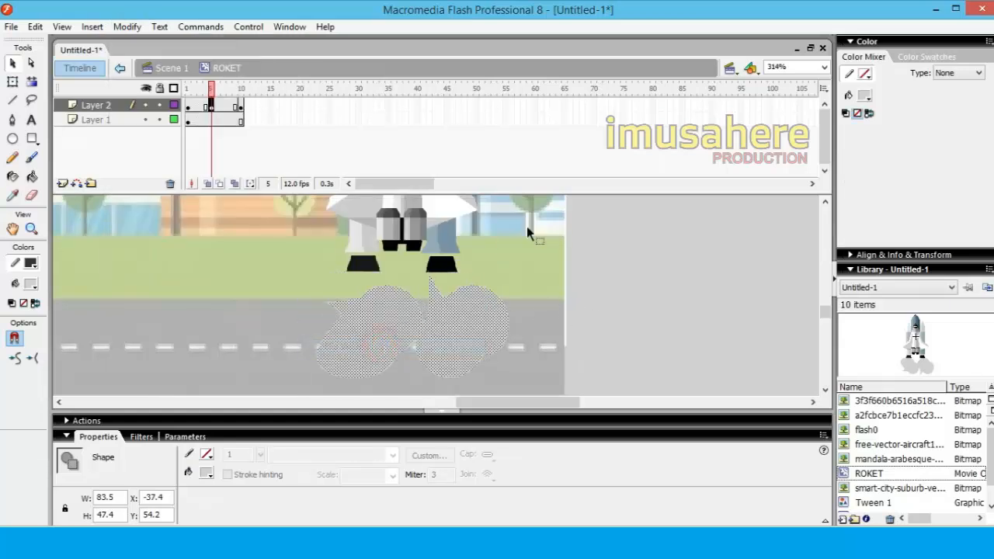
left_click(208, 104)
key("Return")
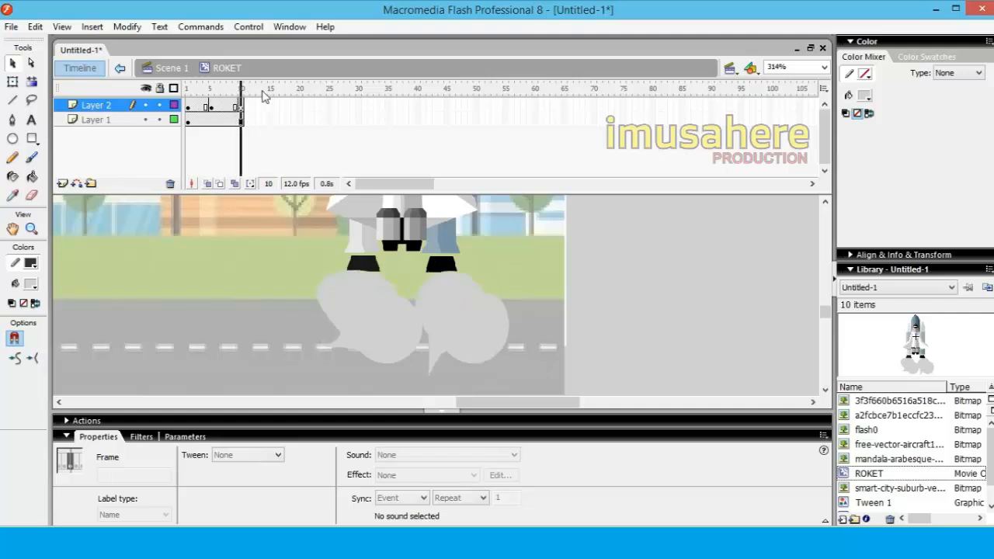
Return to Scene 1 and create a motion tween on the rocket's layer between frames 176 and 215
left_click(168, 68)
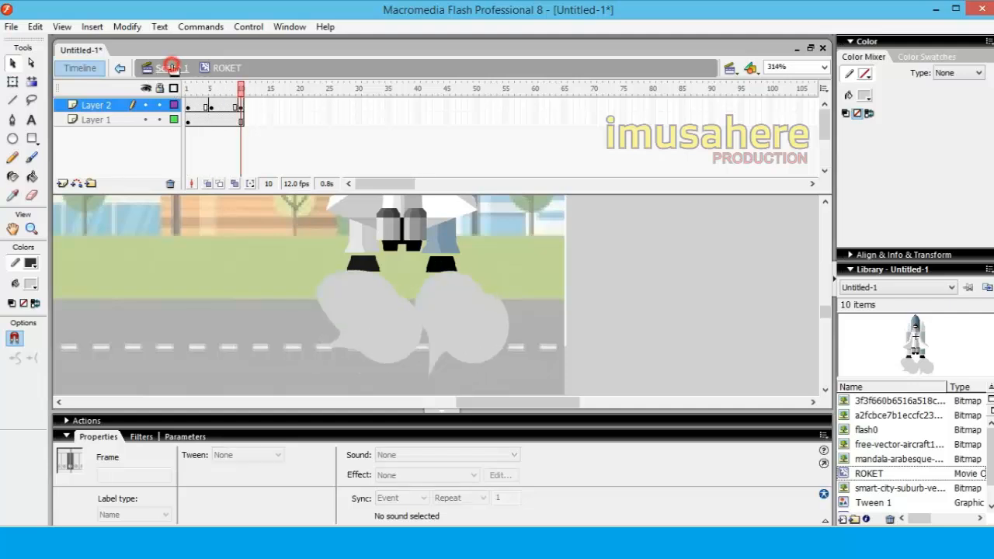
left_click(712, 266)
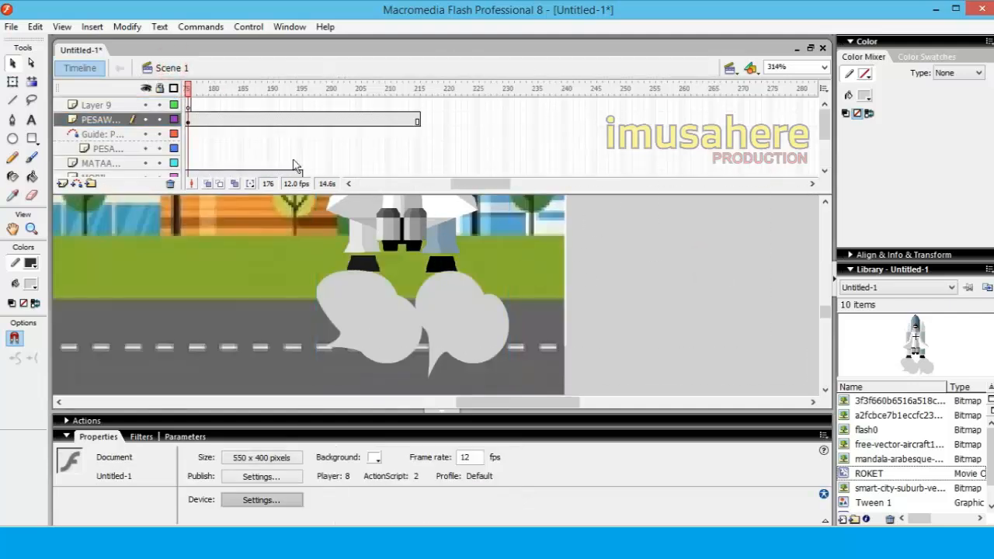
left_click(188, 121)
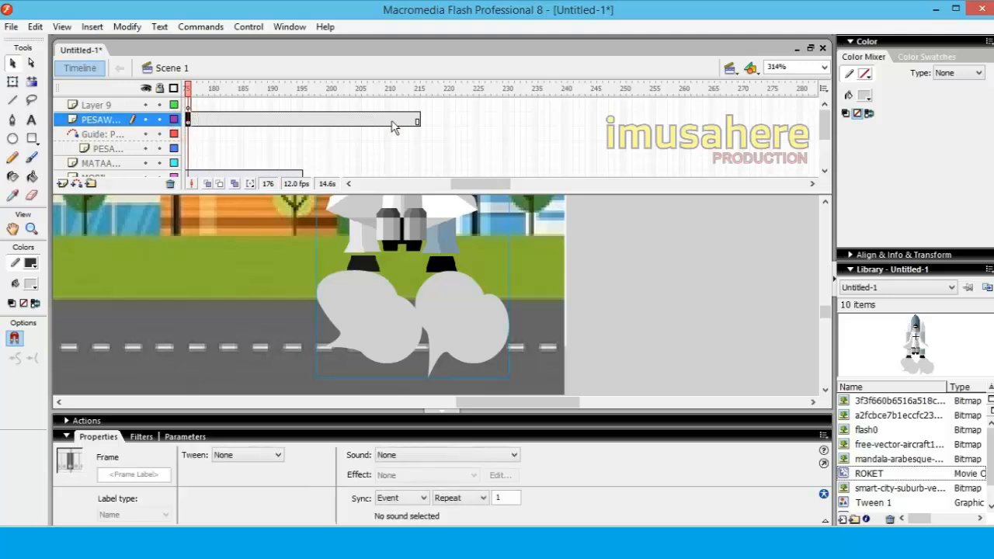
left_click(418, 121)
left_click_drag(493, 184, 480, 189)
left_click(339, 120)
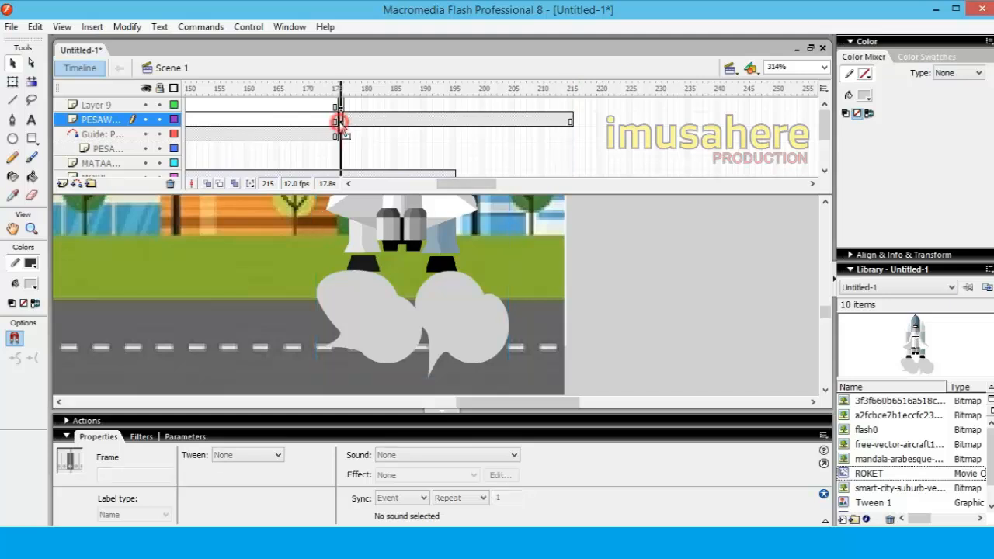
left_click(568, 121)
right_click(569, 121)
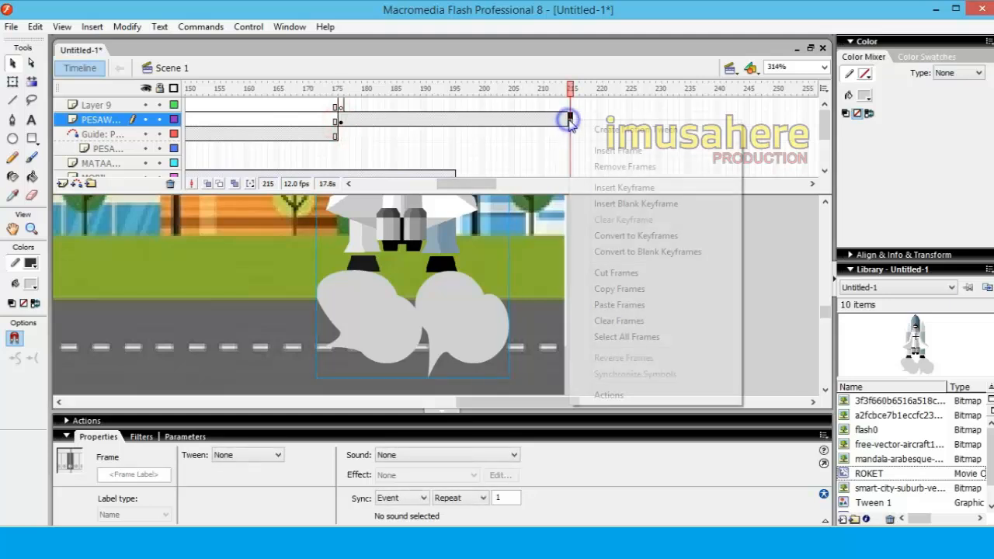
left_click(633, 130)
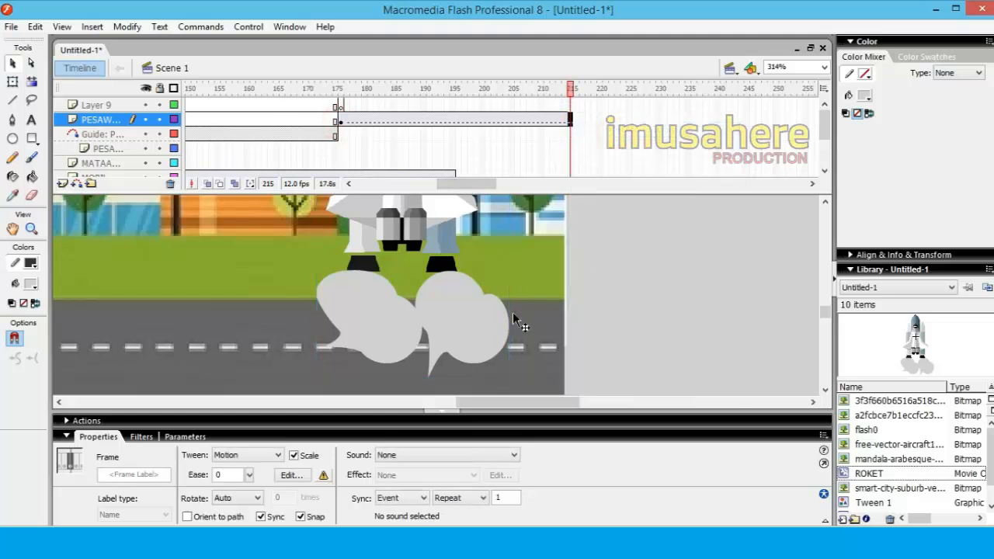
Move the ROKET instance in frame 215 straight up across the stage's upper edge, to about Y -61
scroll(737, 187, "down", 1)
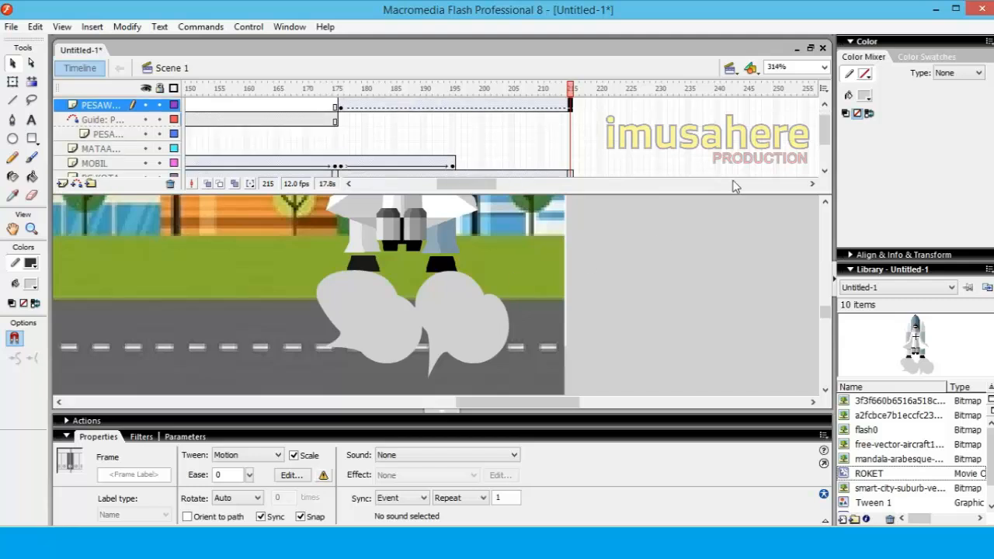
left_click(825, 67)
left_click(785, 78)
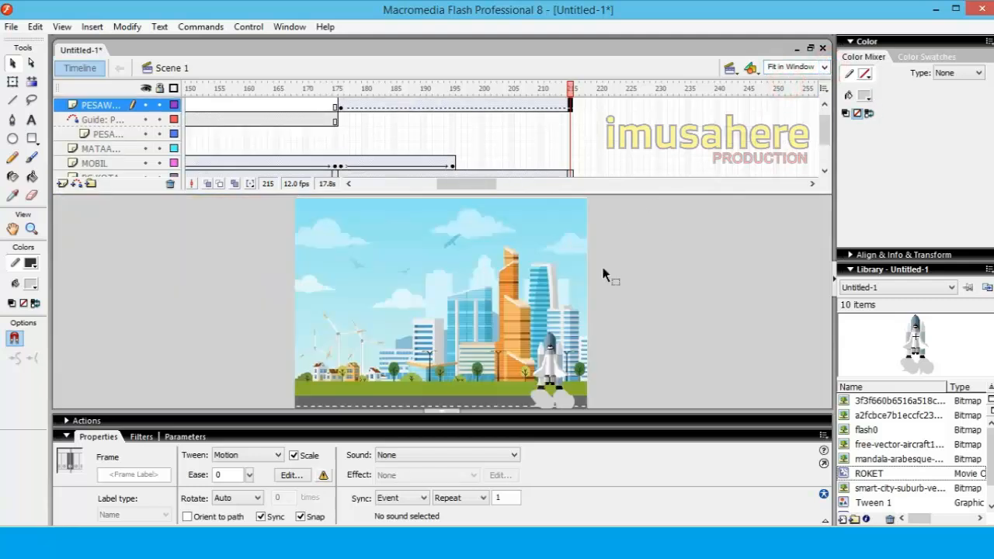
left_click(579, 227)
left_click(572, 106)
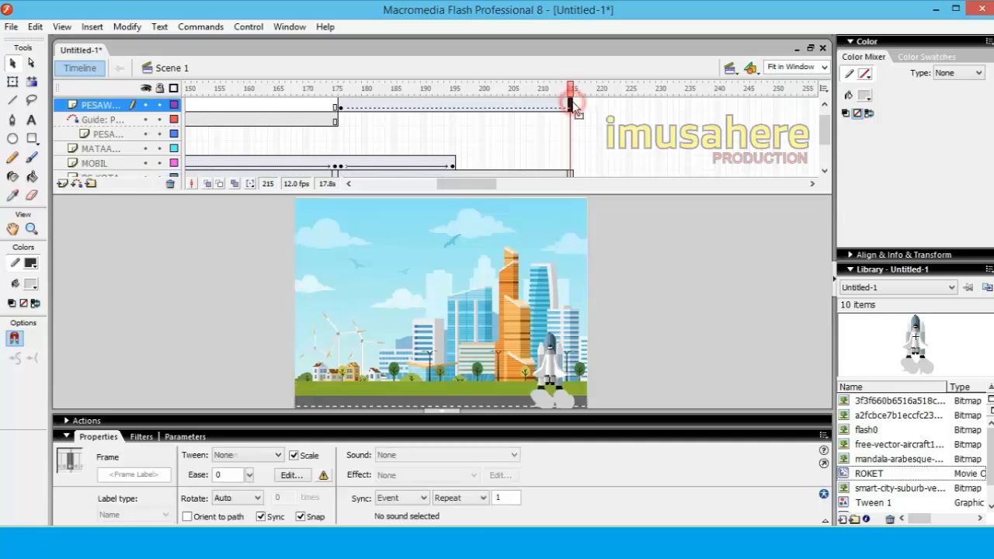
left_click(105, 106)
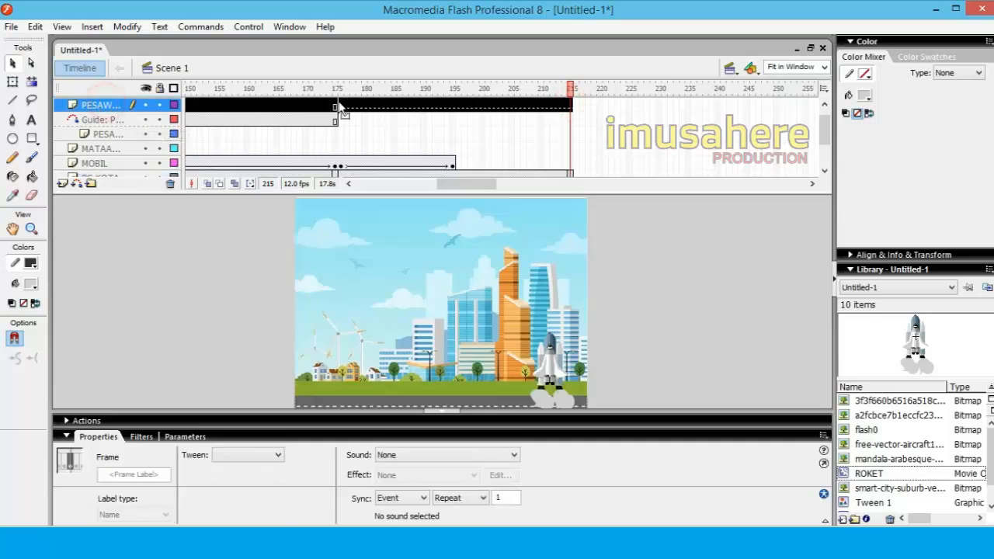
left_click(342, 107)
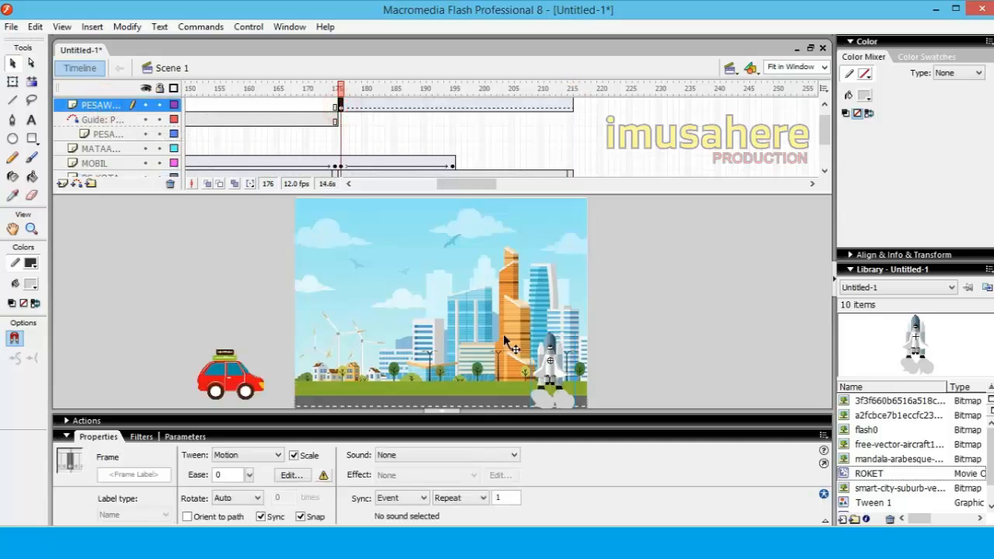
left_click(571, 107)
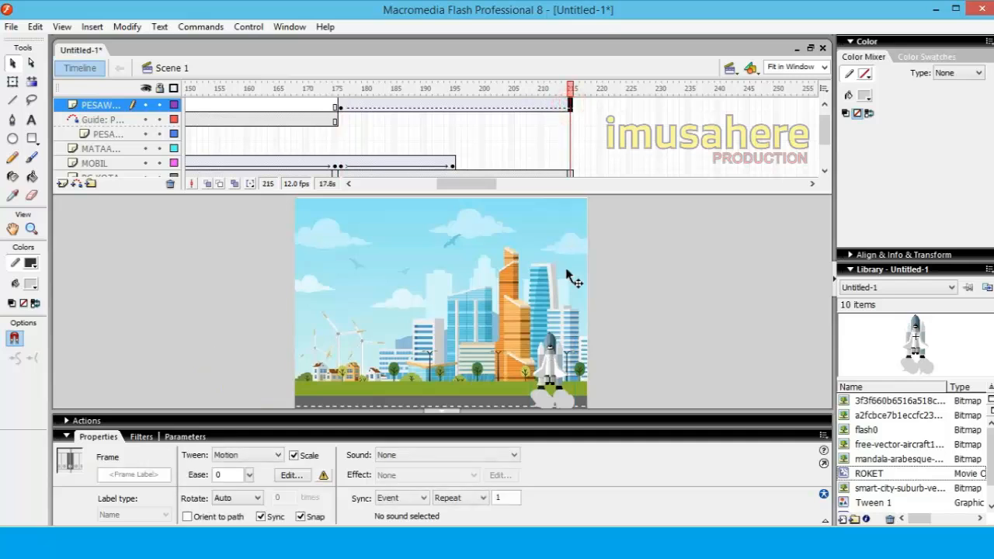
left_click(542, 350)
left_click_drag(555, 336, 554, 195)
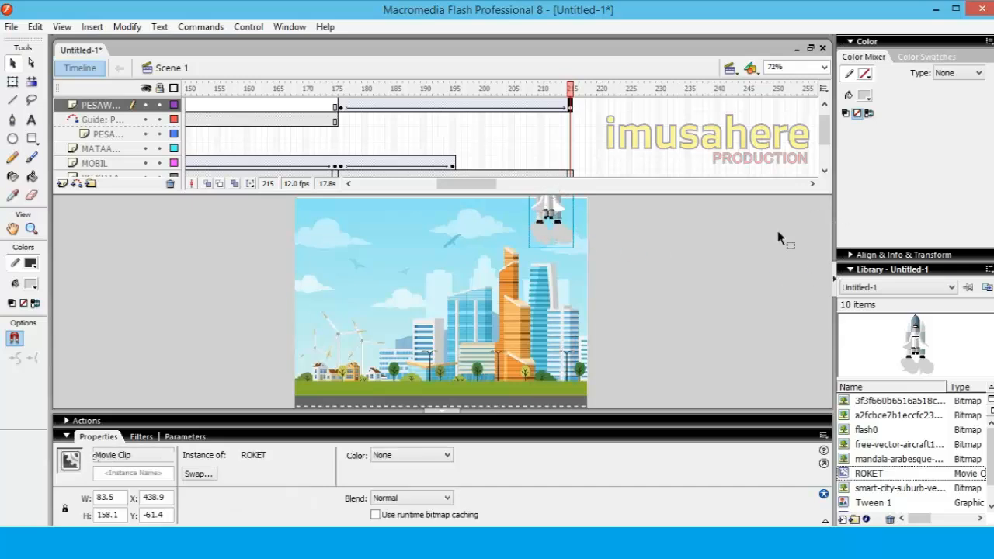
Nudge the ROKET instance in frame 215 farther up beyond the stage, to about Y -96
left_click(702, 244)
left_click(824, 67)
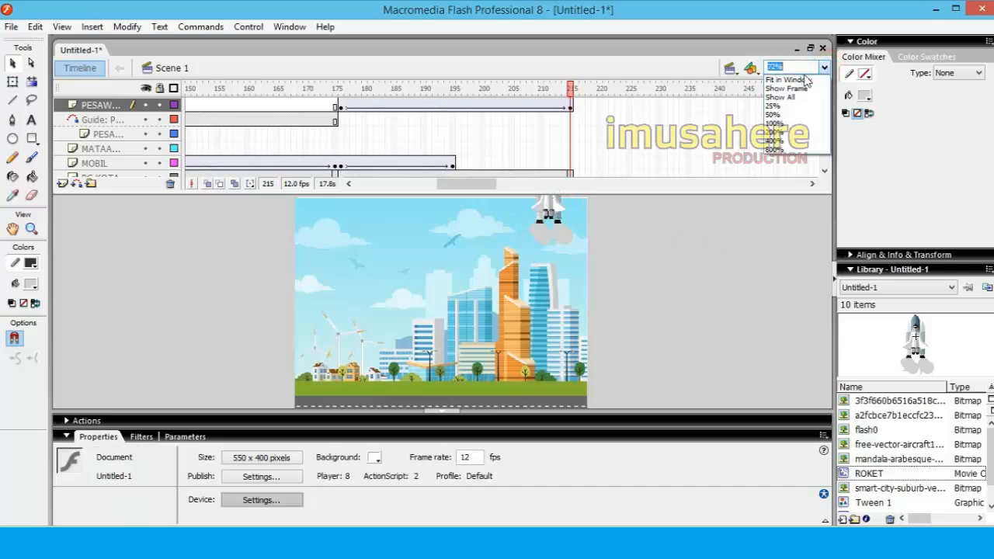
left_click(786, 88)
left_click(538, 214)
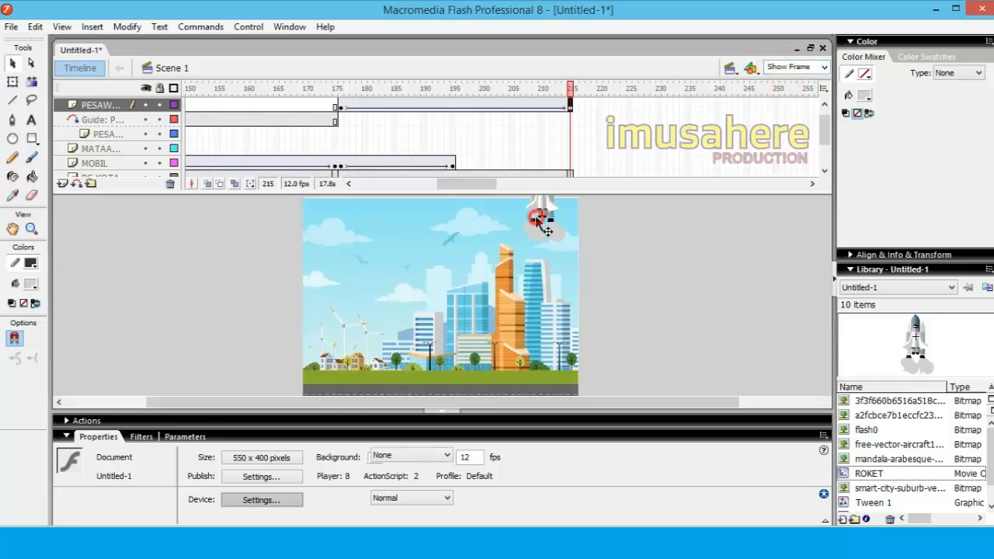
key("Up")
key("Up")
key("Up")
key("Up")
key("Up")
key("Up")
key("Up")
key("Up")
key("Up")
key("Up")
key("Up")
key("Up")
key("Up")
key("Up")
key("Up")
key("Up")
key("Up")
key("Up")
key("Up")
key("Up")
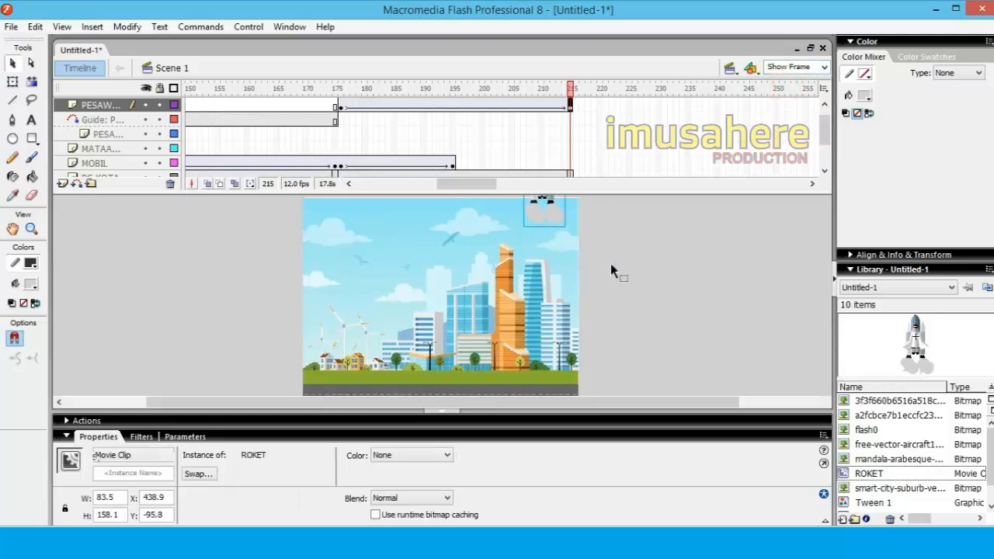
Move the ROKET instance in frame 215 completely above the stage, to about Y -178, and preview its tween from frame 176
left_click(611, 266)
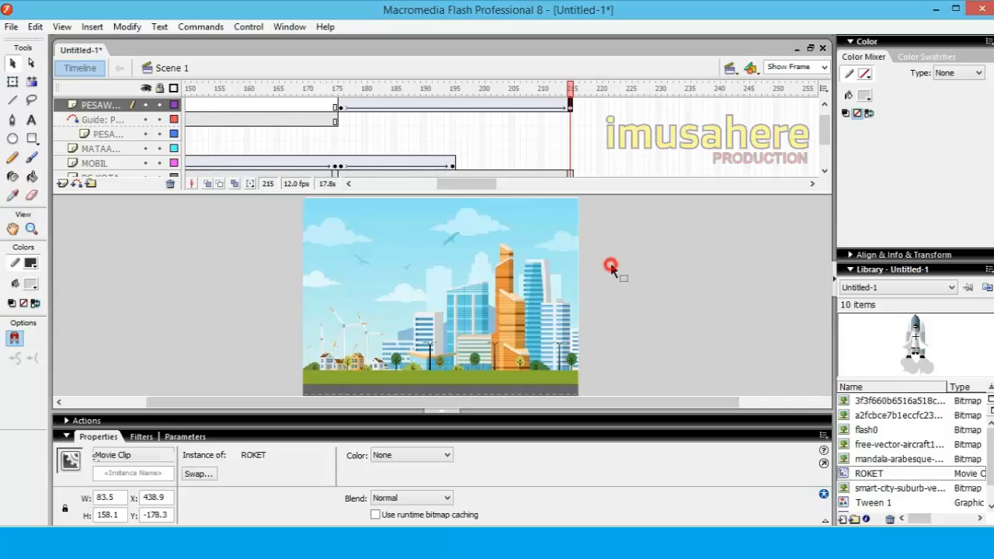
left_click(341, 85)
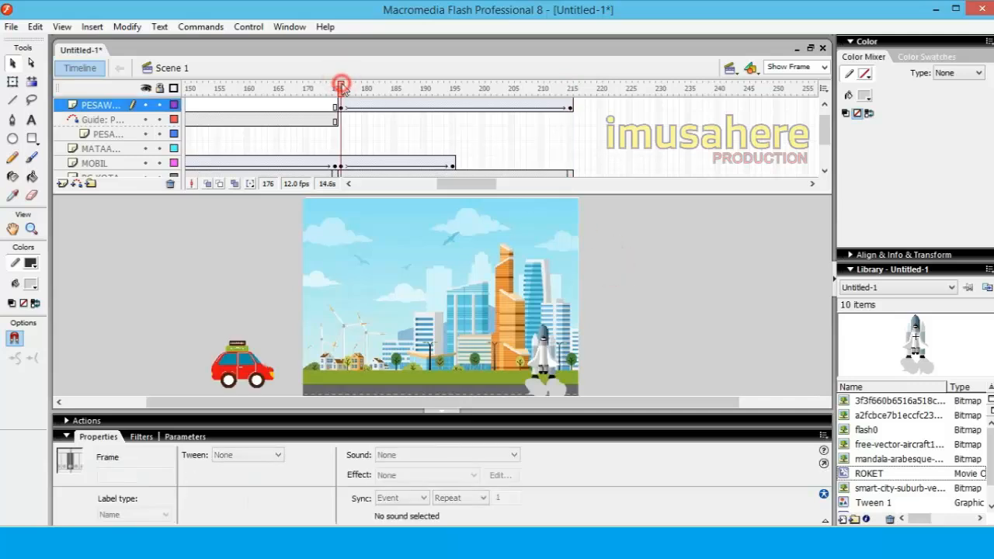
left_click_drag(348, 95, 453, 92)
Insert a keyframe in frame 215 of the MOBIL layer and check the car's position near the end of the city scene
right_click(571, 163)
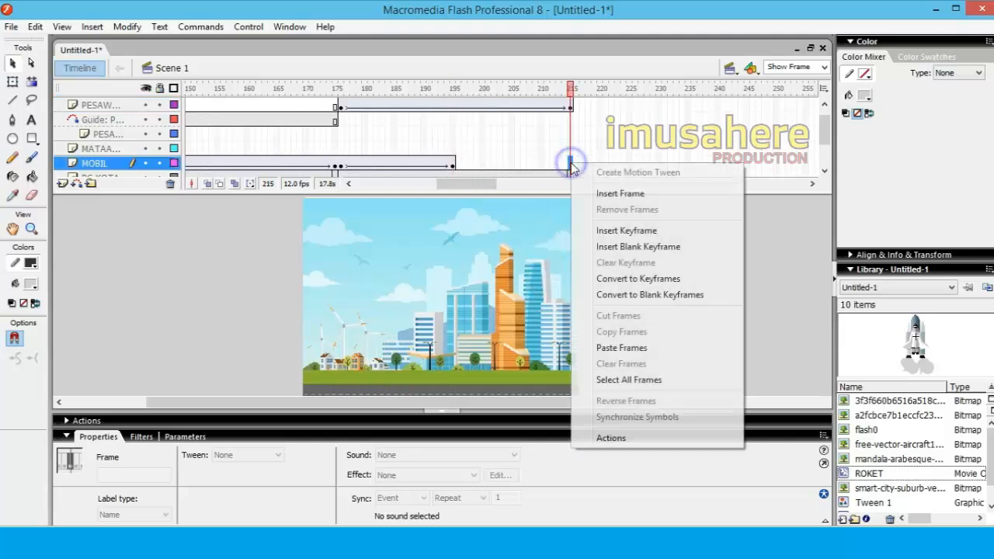
left_click(616, 232)
left_click(657, 270)
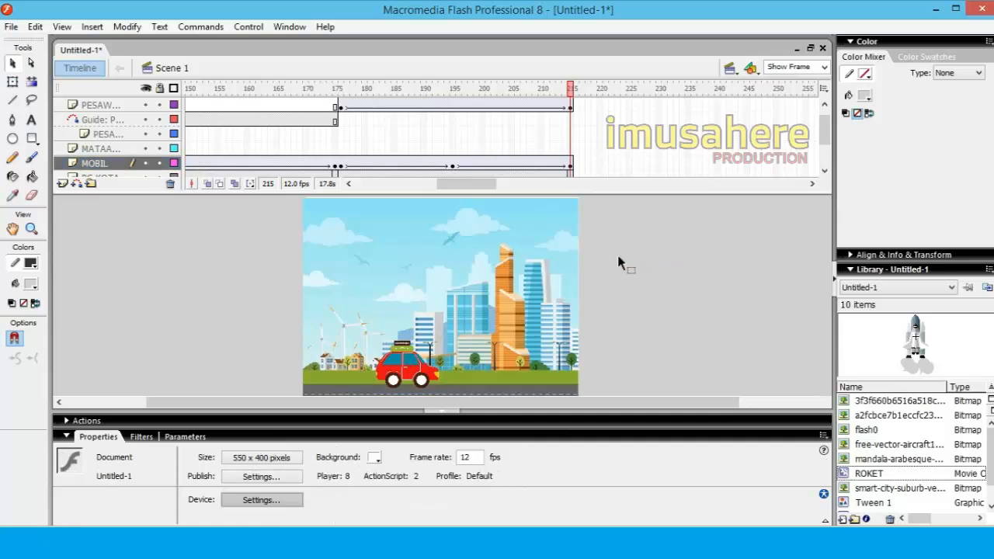
mouse_move(543, 94)
left_mouse_down()
mouse_move(553, 93)
mouse_move(451, 94)
mouse_move(535, 93)
left_mouse_up()
left_click(571, 93)
left_click(641, 281)
Add a new layer above the rocket's layer and insert a keyframe in its frame 216
left_click(89, 108)
right_click(87, 104)
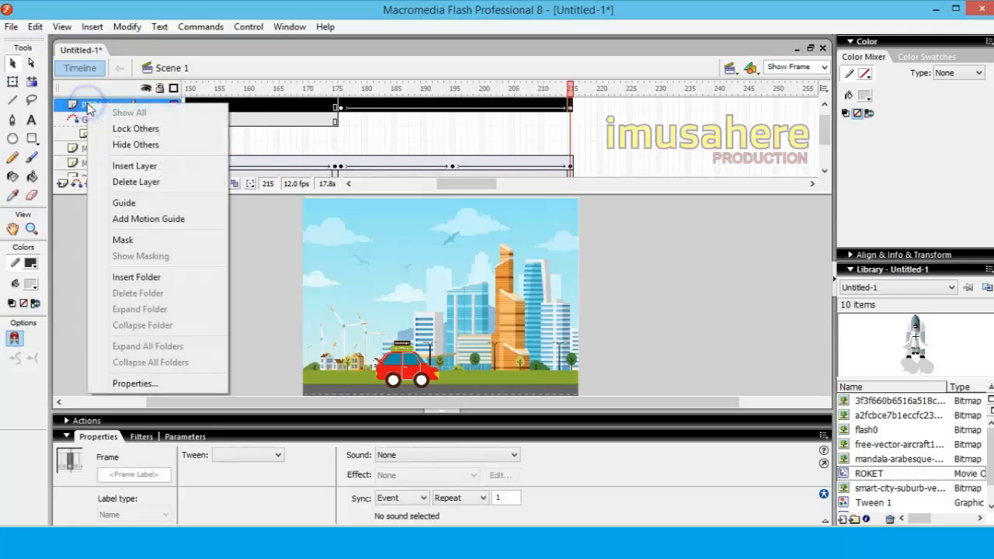
left_click(134, 167)
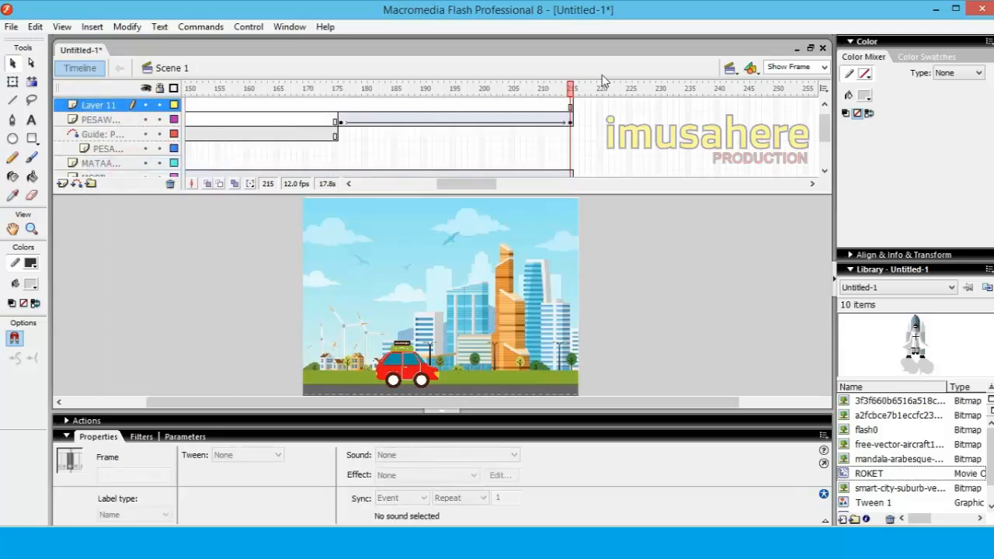
right_click(577, 106)
left_click(611, 172)
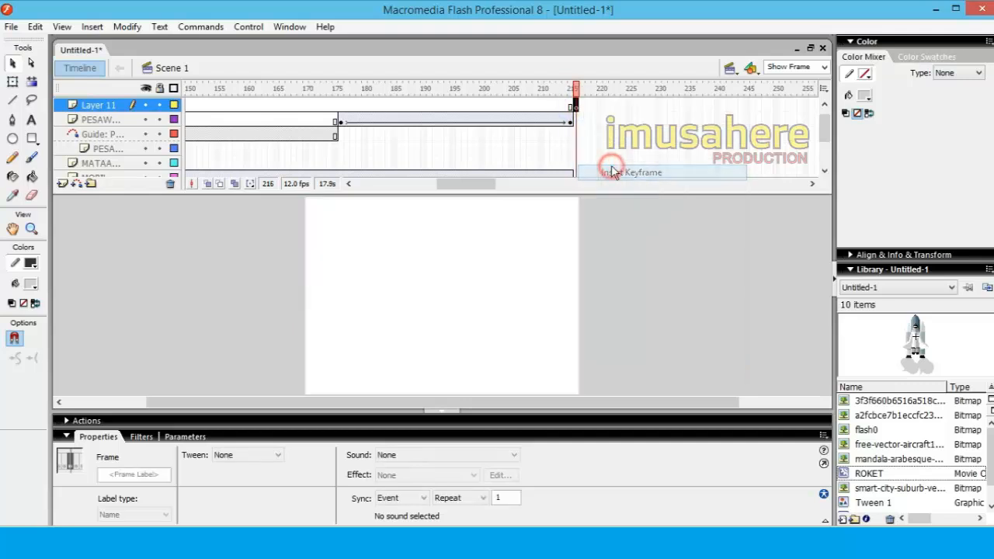
Place the mandala-arabesque cloud bitmap from the library in frame 216 of Layer 11, at about X -3, Y -1
left_click(900, 401)
left_click(900, 415)
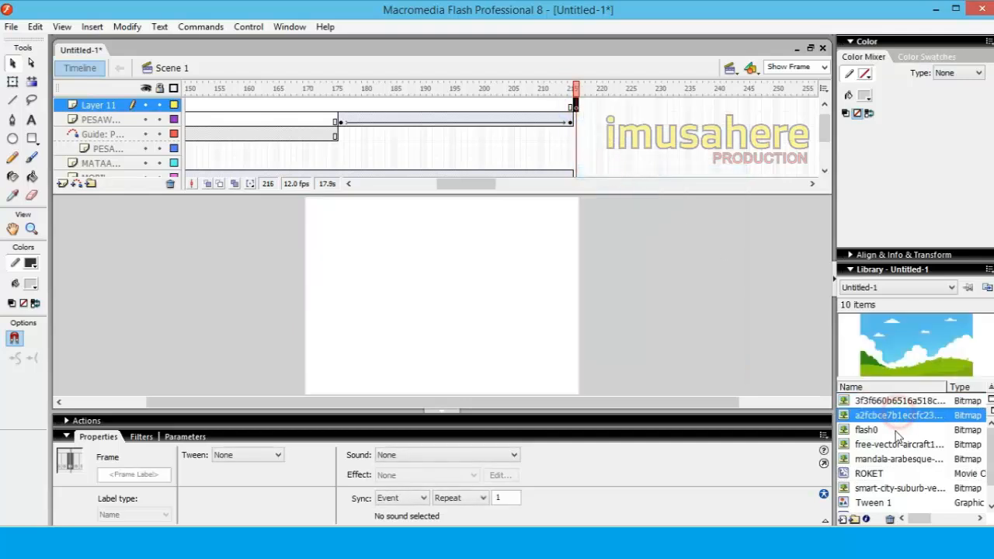
left_click(898, 430)
left_click(896, 445)
left_click(894, 473)
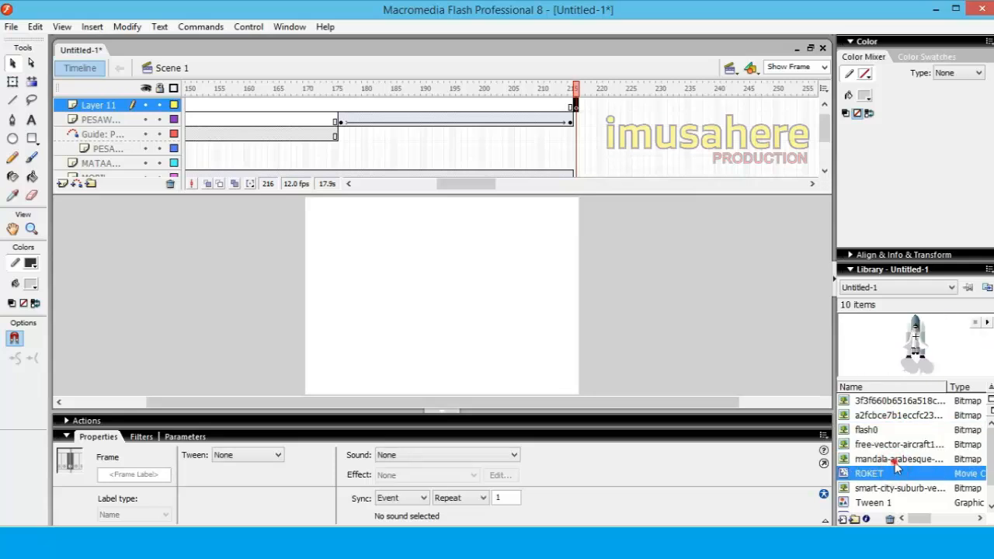
left_click(895, 460)
left_click_drag(503, 377, 427, 276)
left_click(444, 289)
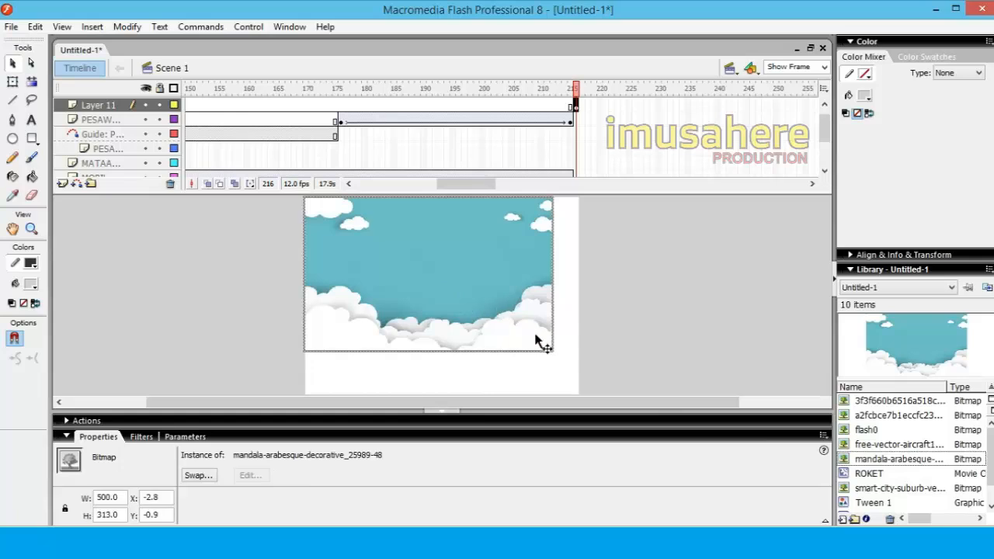
Stretch the cloud bitmap with Free Transform, anchored at its left edge, until it covers the whole stage
left_click(13, 82)
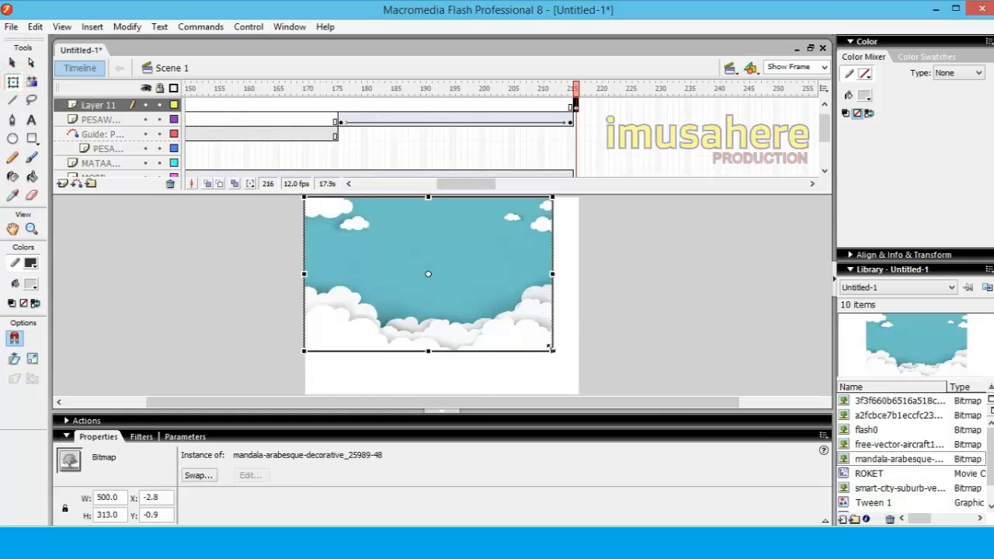
left_click_drag(554, 349, 568, 353)
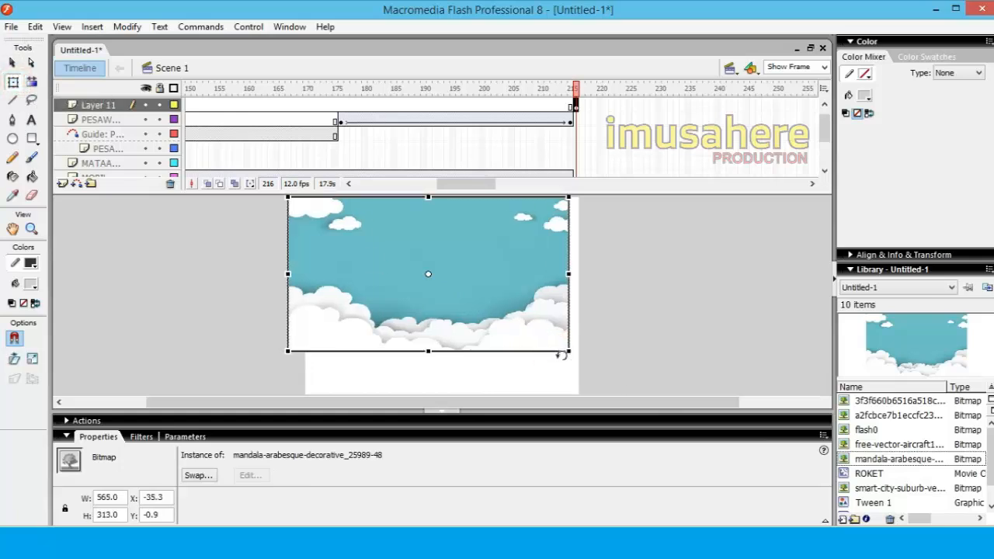
key("ctrl+z")
left_click(428, 274)
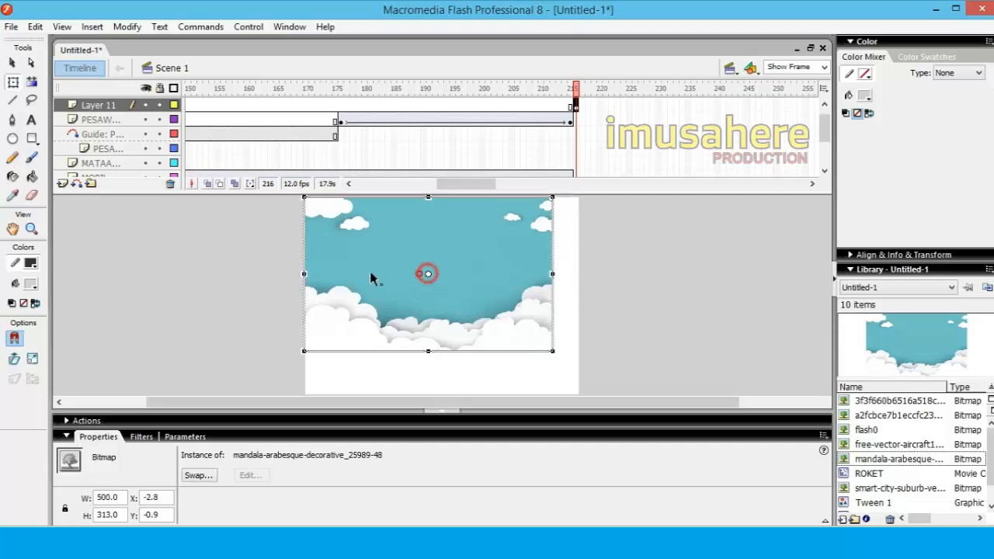
left_click_drag(305, 272, 304, 274)
left_click_drag(554, 273, 579, 273)
left_click_drag(441, 353, 440, 395)
left_click(698, 347)
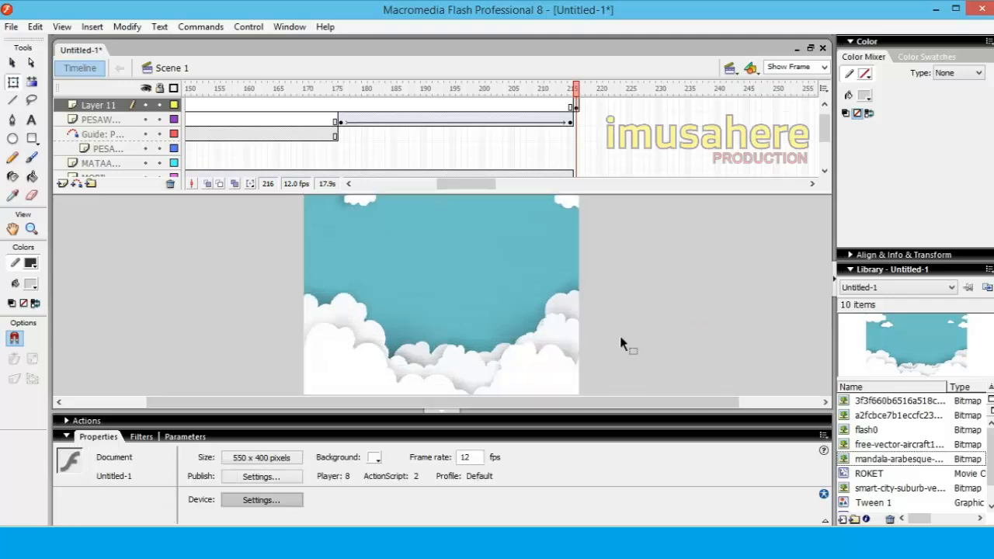
left_click(433, 288)
left_click(632, 295)
Extend the cloud background on Layer 11 through frame 300
left_click(813, 184)
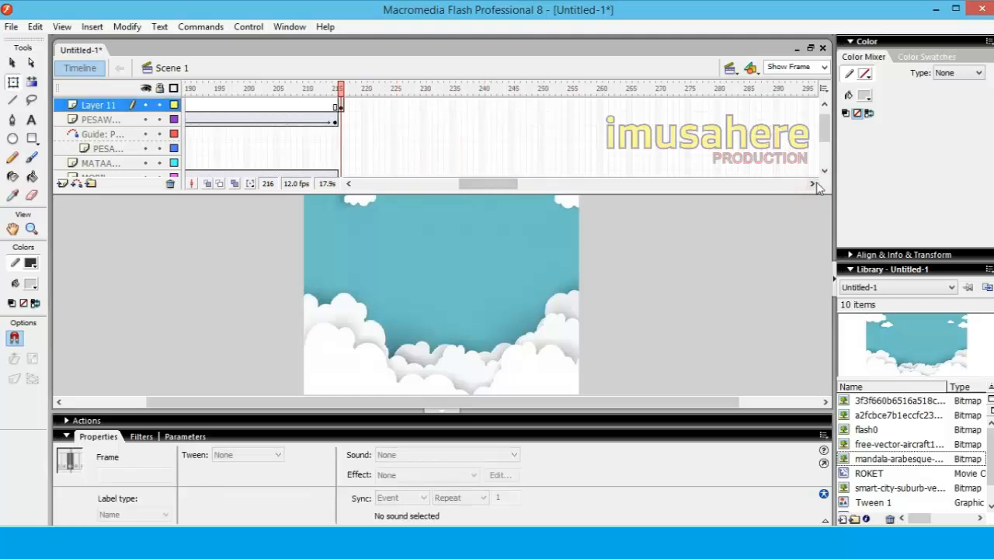
left_click(814, 184)
right_click(806, 105)
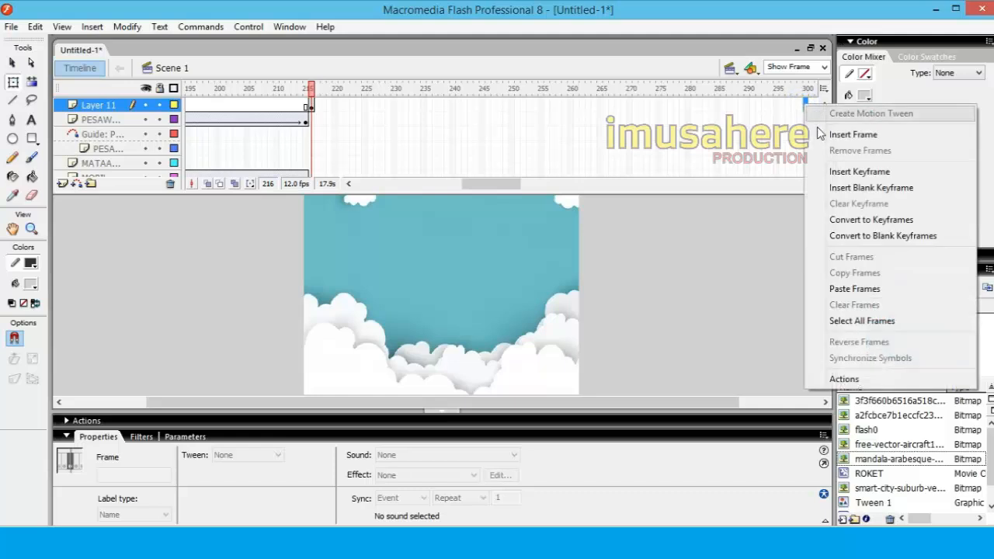
left_click(824, 134)
Insert a keyframe in frame 216 of the rocket's layer and go to frame 300 of that layer
left_click(311, 121)
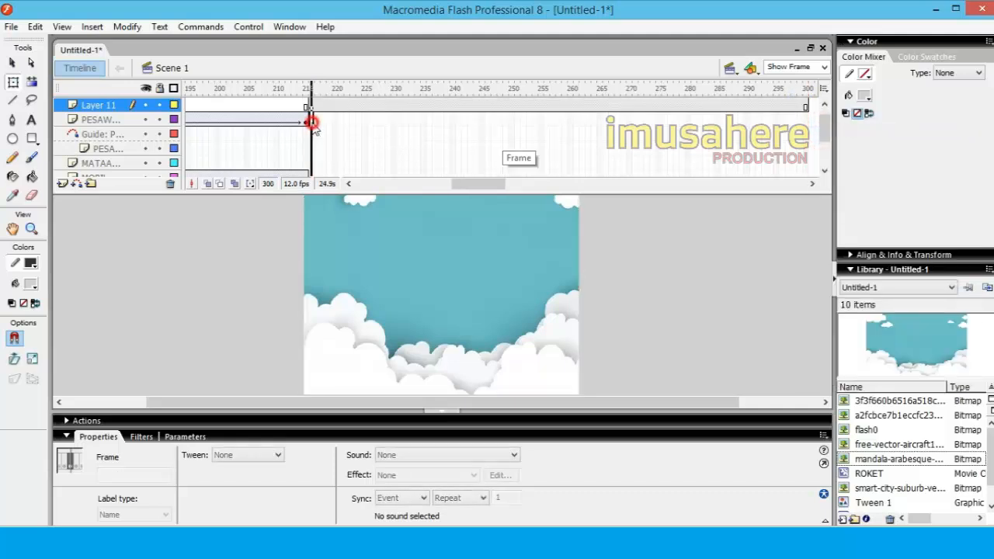
right_click(311, 121)
left_click(373, 192)
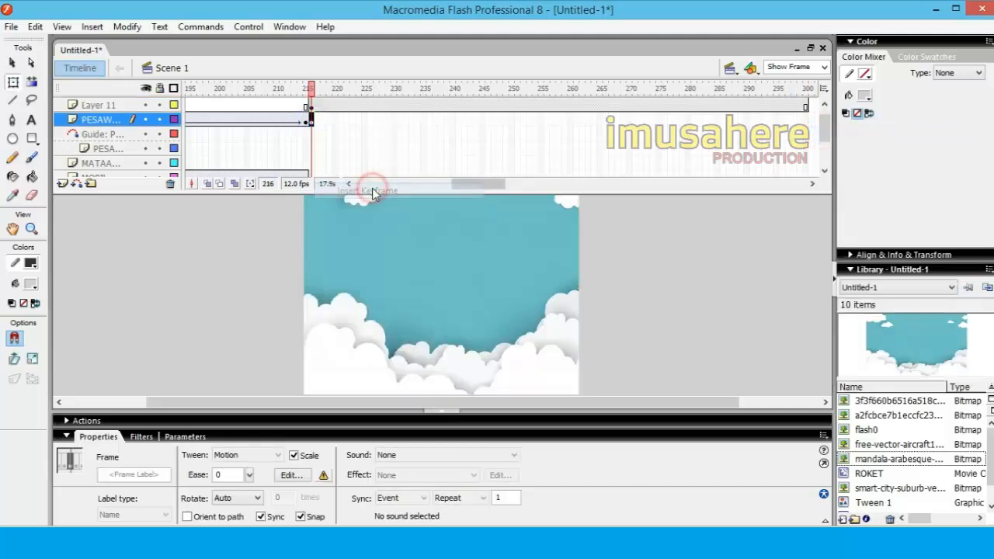
left_click(795, 296)
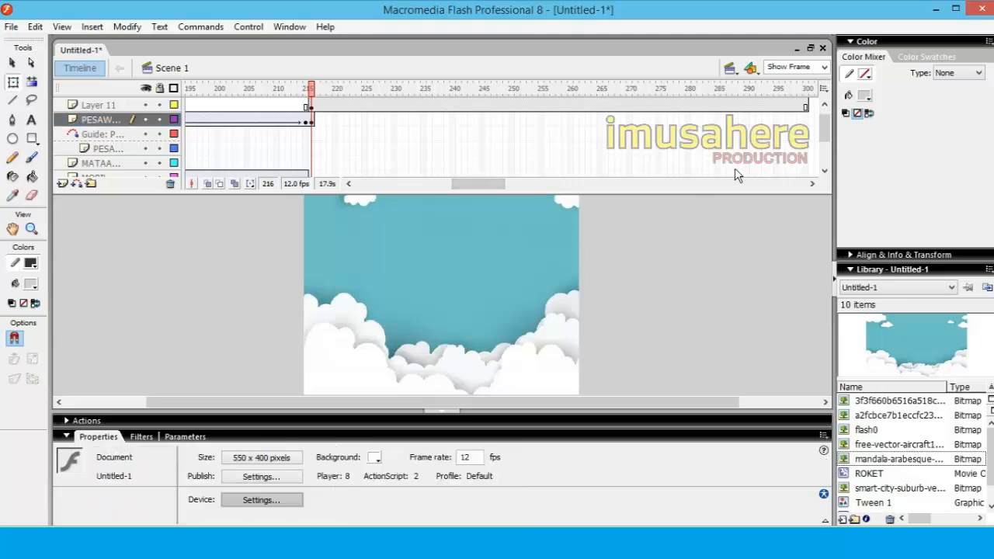
left_click(805, 121)
left_click(599, 329)
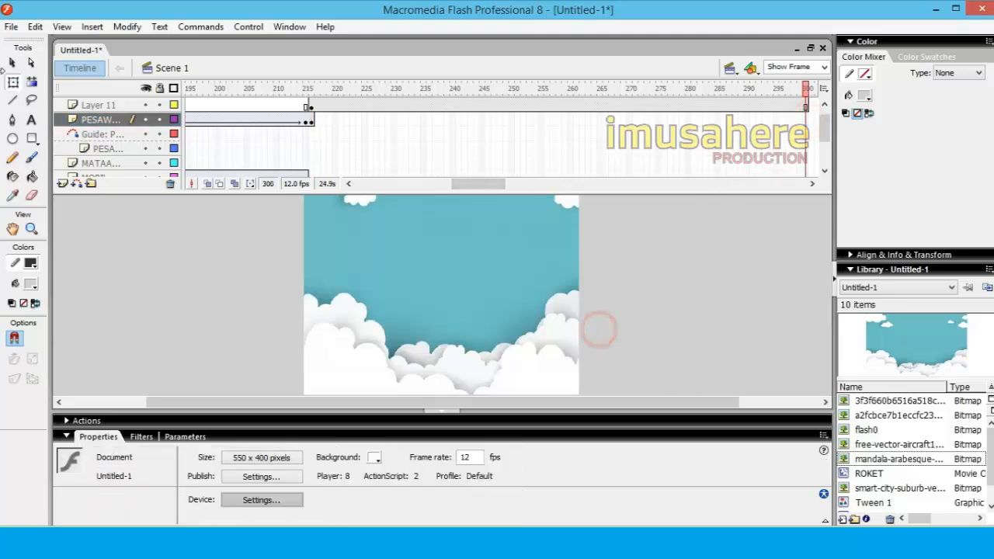
Rename Layer 11 as BG AWAN and move it directly below the rocket's layer in the layer stack
left_click(31, 228)
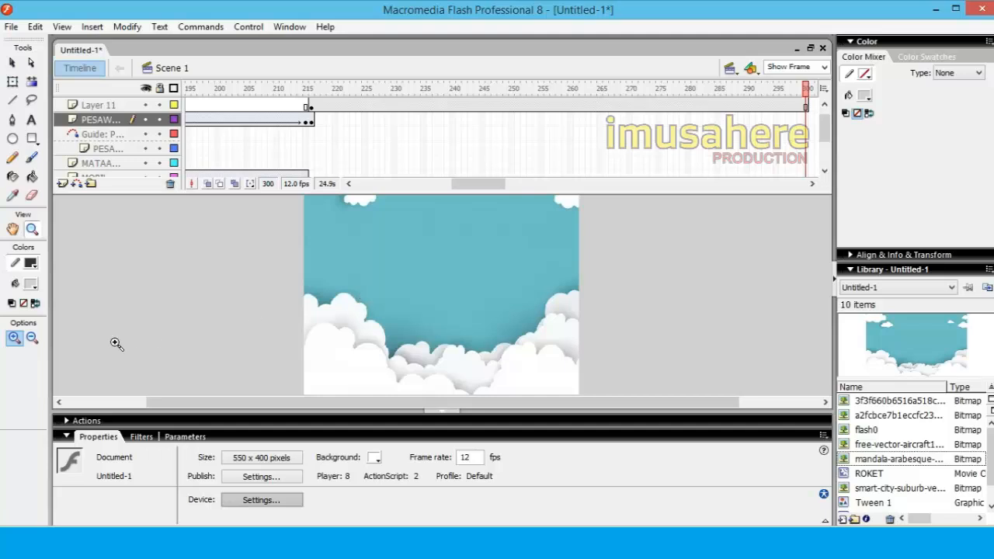
left_click(34, 338)
left_click(482, 274)
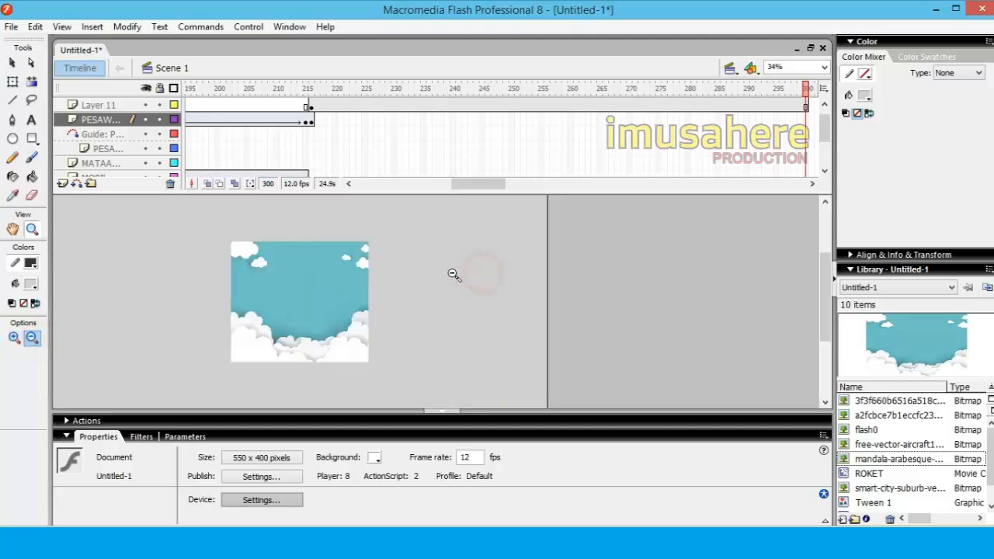
left_click(13, 62)
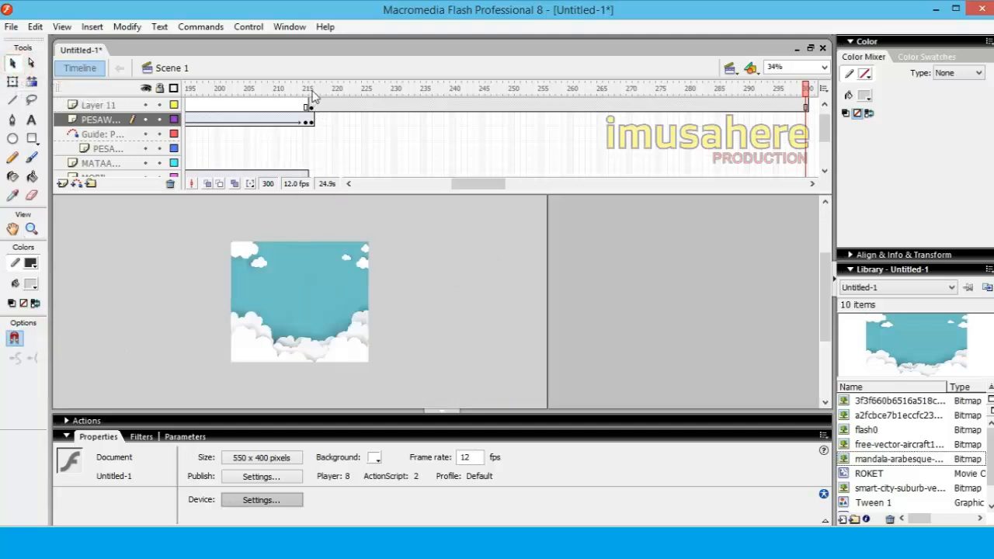
left_click(311, 89)
left_click(351, 233)
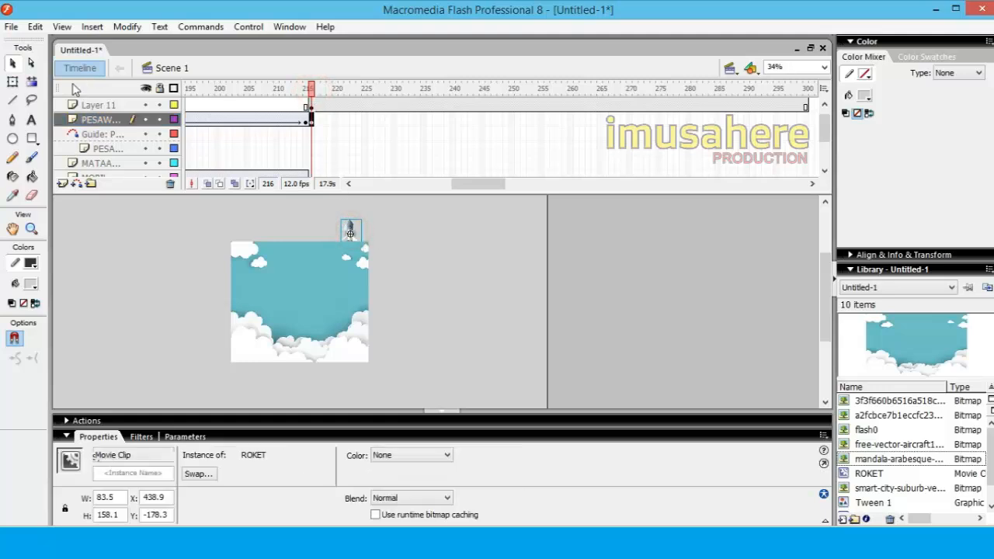
left_click(84, 105)
double_click(92, 106)
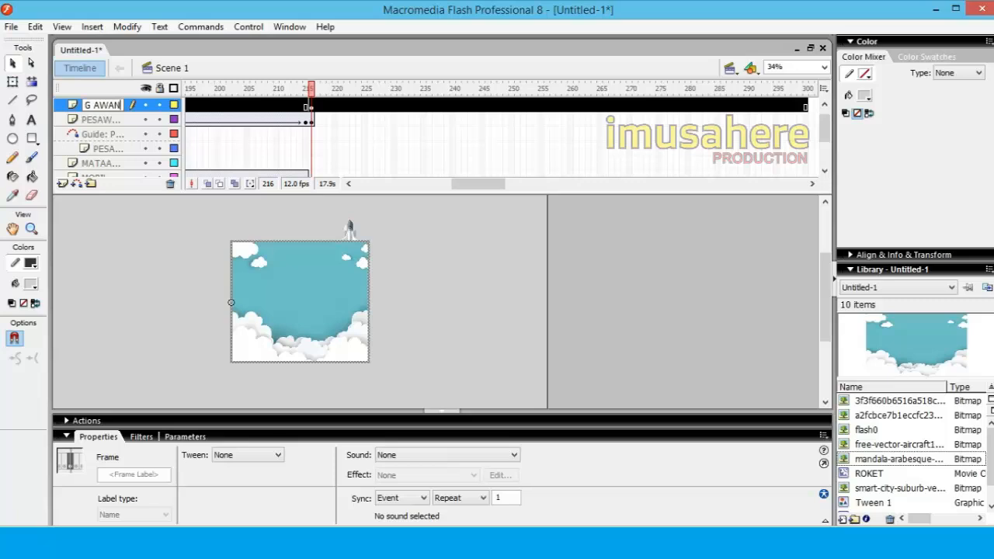
key("Return")
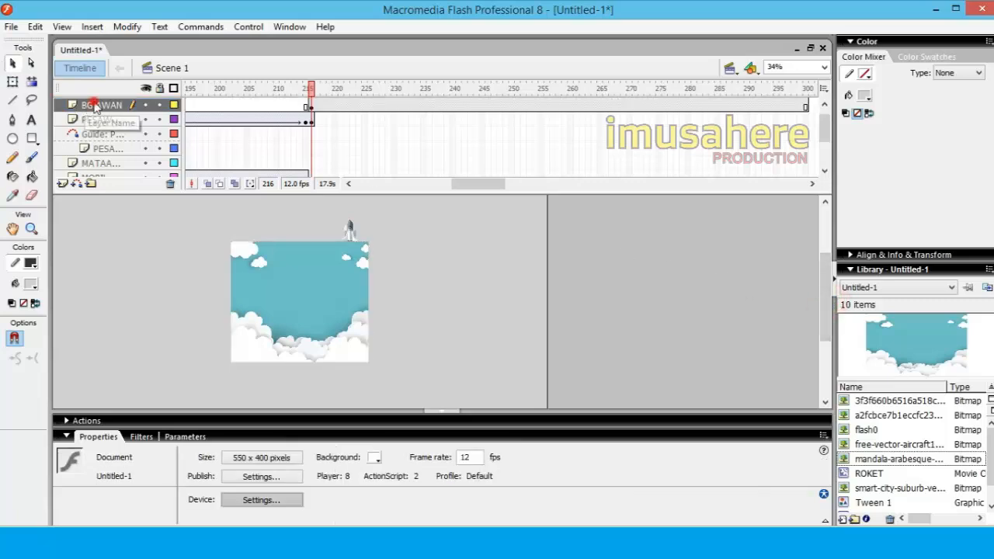
left_click(101, 107)
left_click_drag(101, 107, 102, 124)
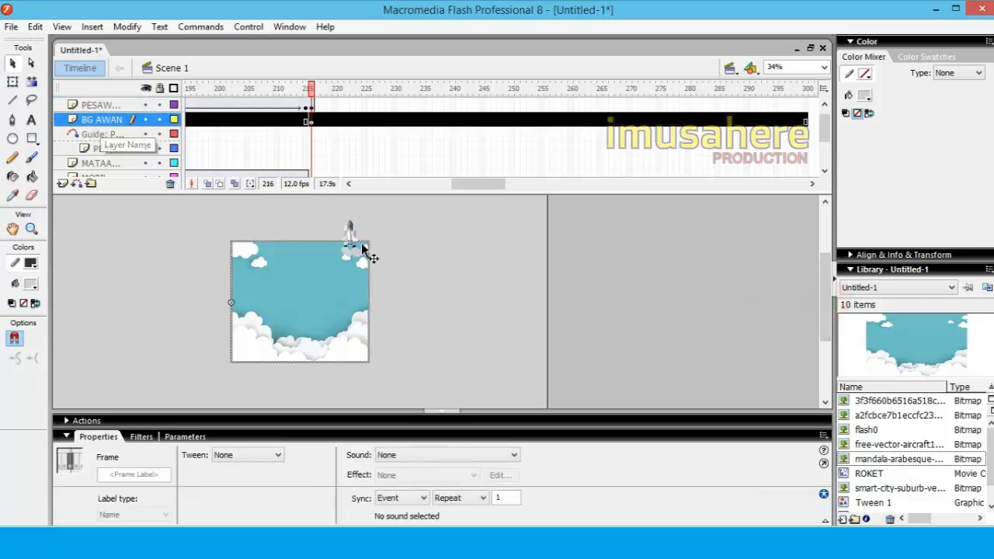
Move the ROKET instance in frame 216 below the stage, to about X 241, Y 425, and extend its layer through frame 300
left_click(311, 106)
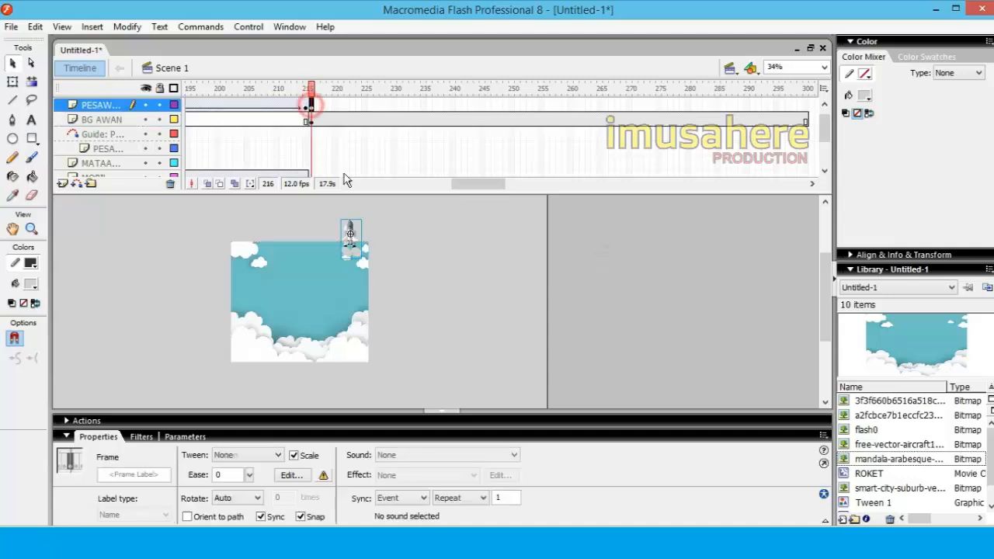
left_click_drag(355, 244, 303, 388)
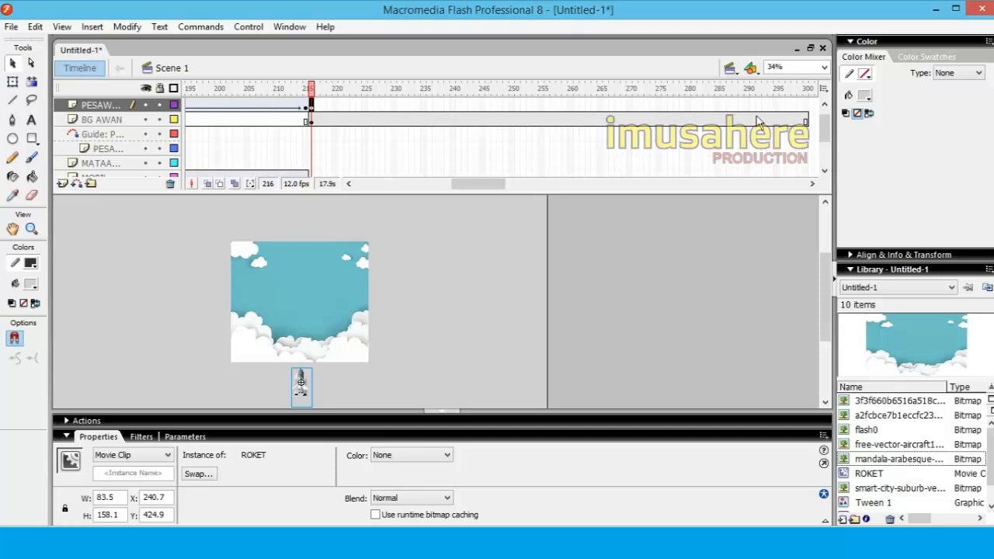
left_click(806, 106)
right_click(805, 106)
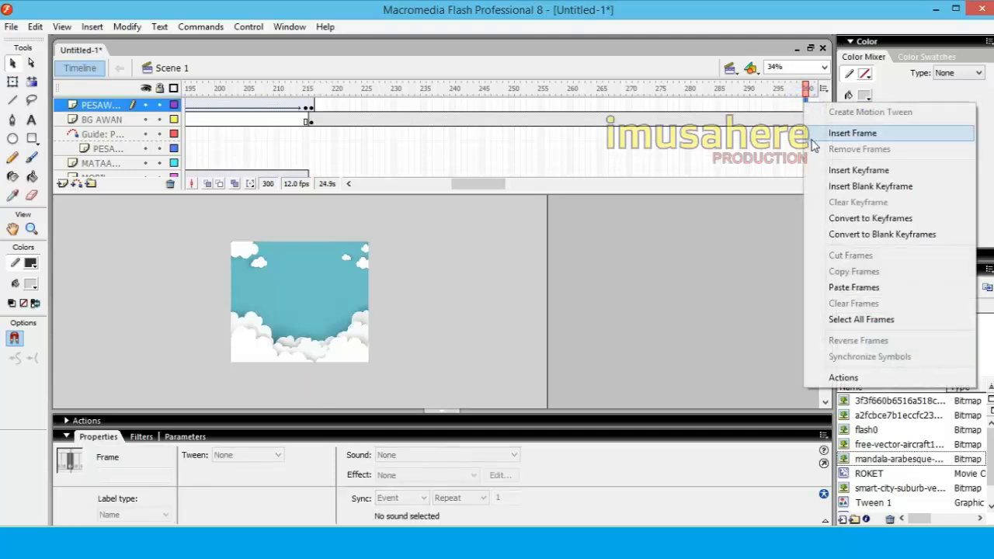
left_click(817, 141)
Move the ROKET instance in frame 300 straight up above the stage and preview the flight from frame 216
right_click(808, 108)
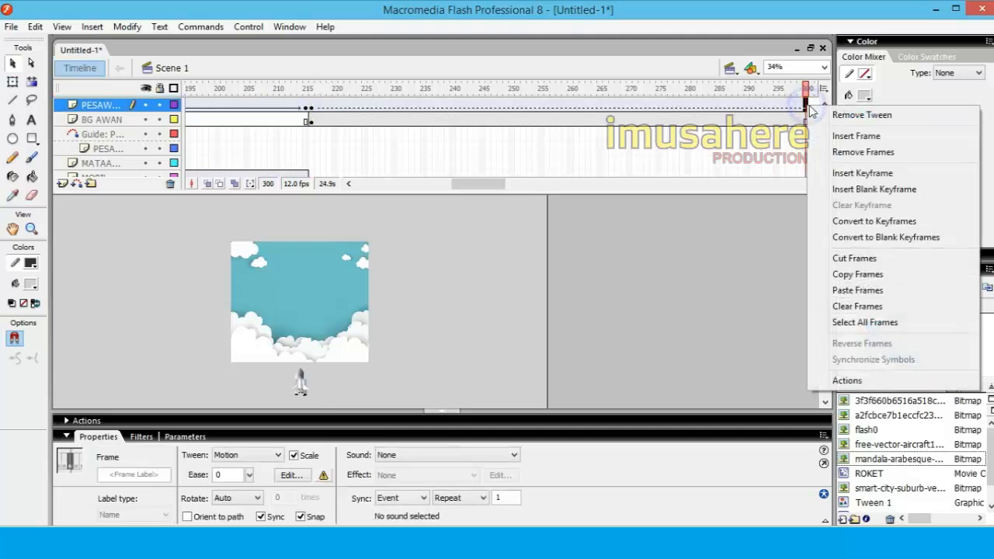
left_click(469, 311)
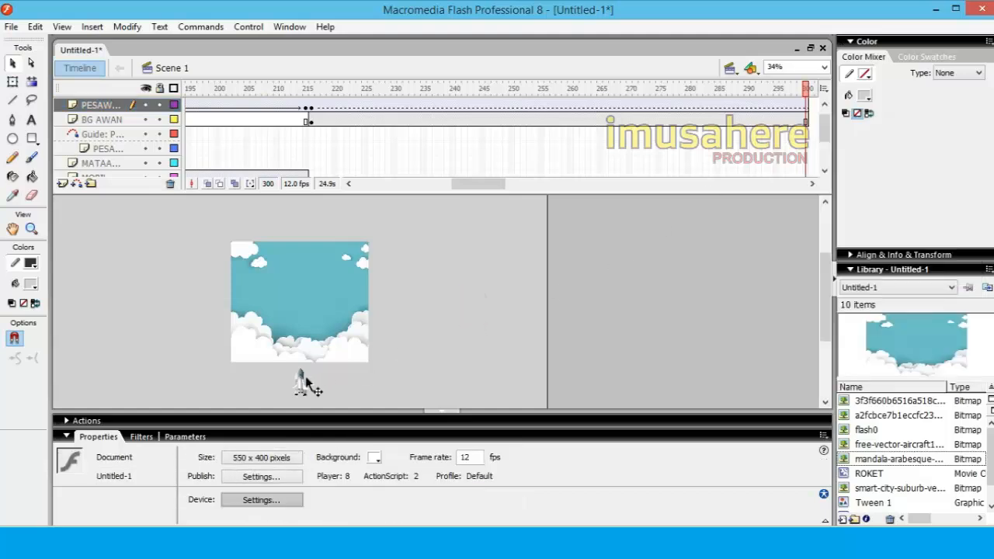
left_click_drag(304, 386, 303, 210)
left_click(474, 285)
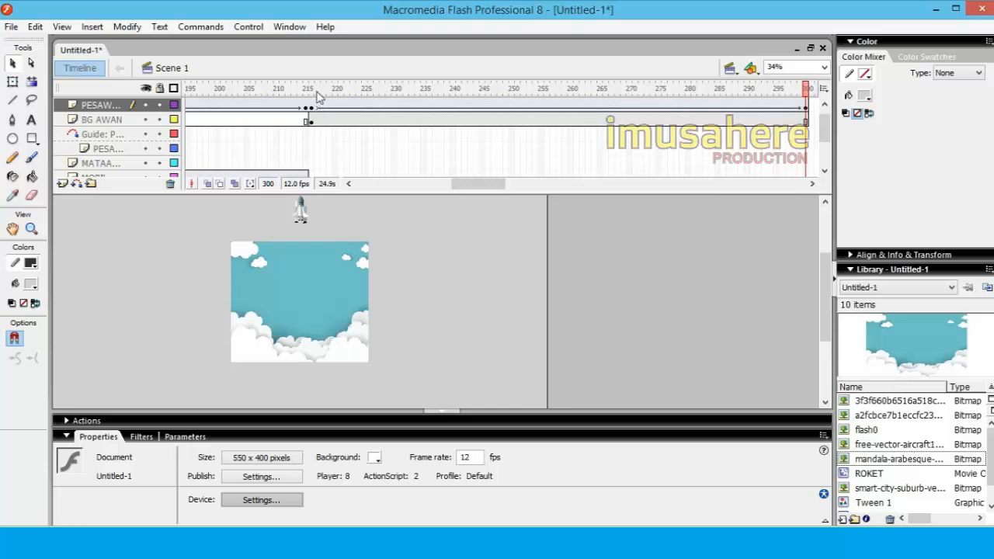
left_click_drag(317, 95, 807, 115)
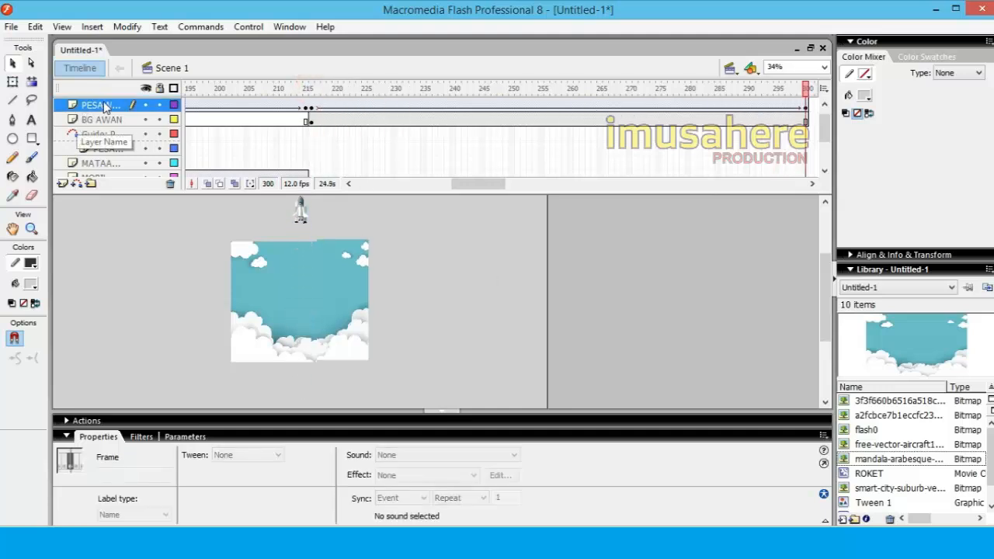
Insert another new layer above the rocket's layer
left_click(105, 108)
right_click(108, 108)
left_click(155, 163)
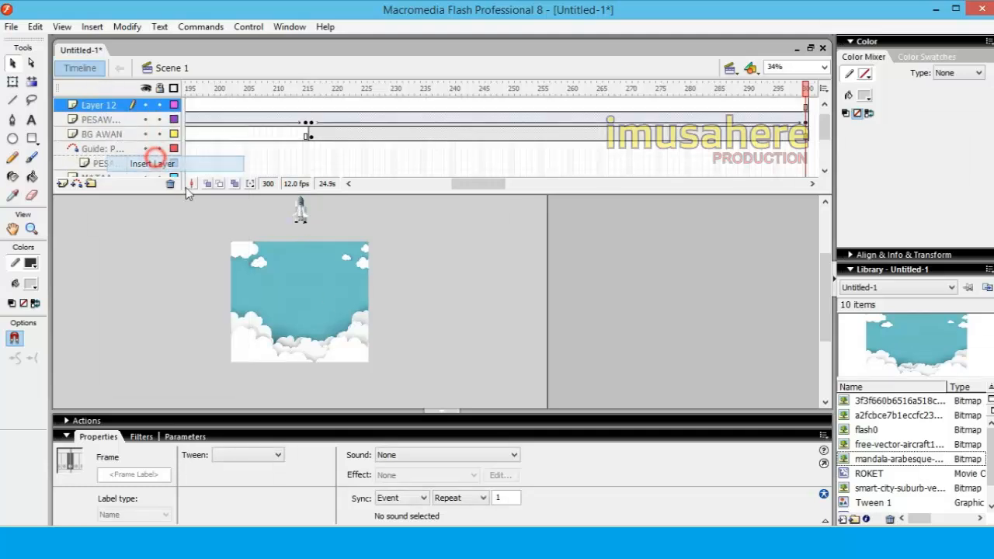
Insert a keyframe at frame 216 on Layer 12 and rename the layer TULISAN
left_click(311, 107)
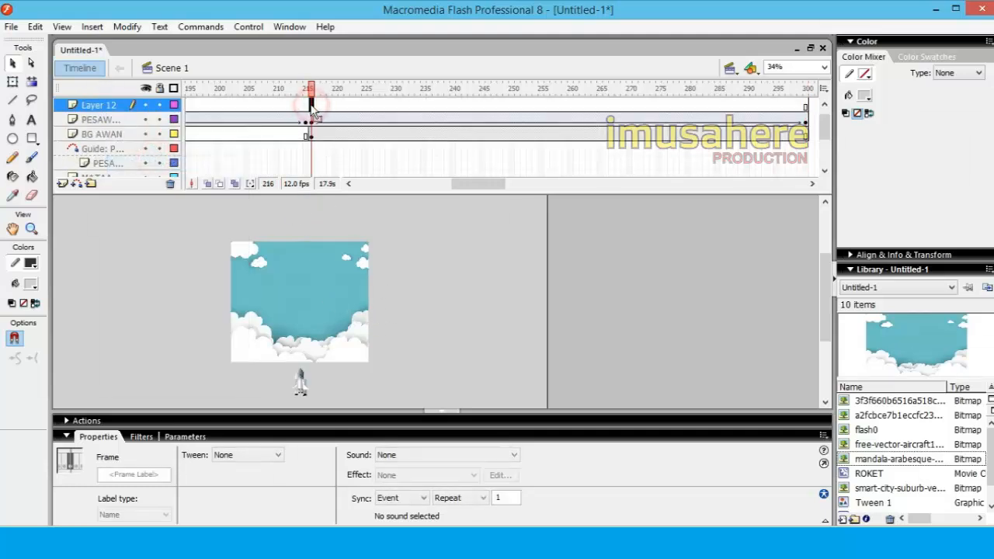
right_click(311, 106)
left_click(349, 174)
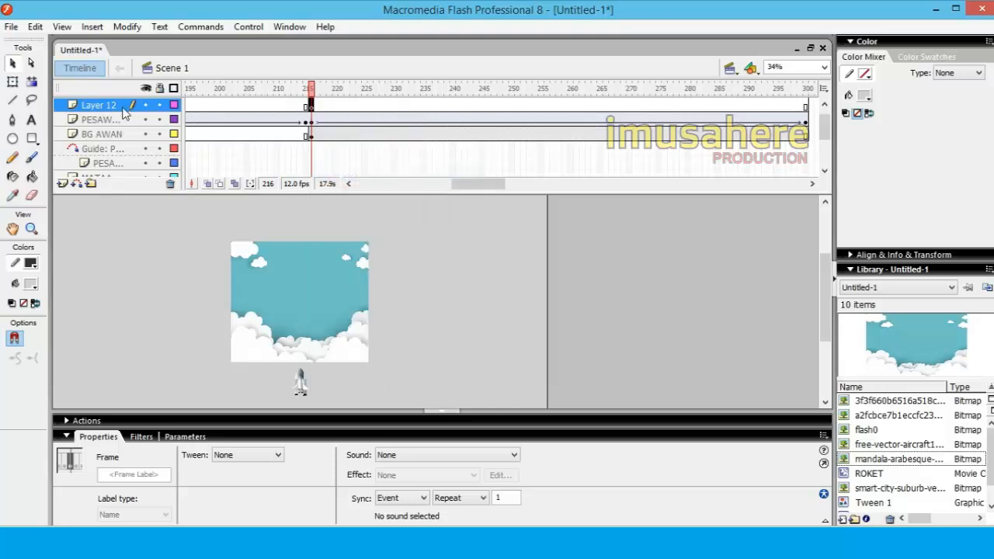
double_click(101, 107)
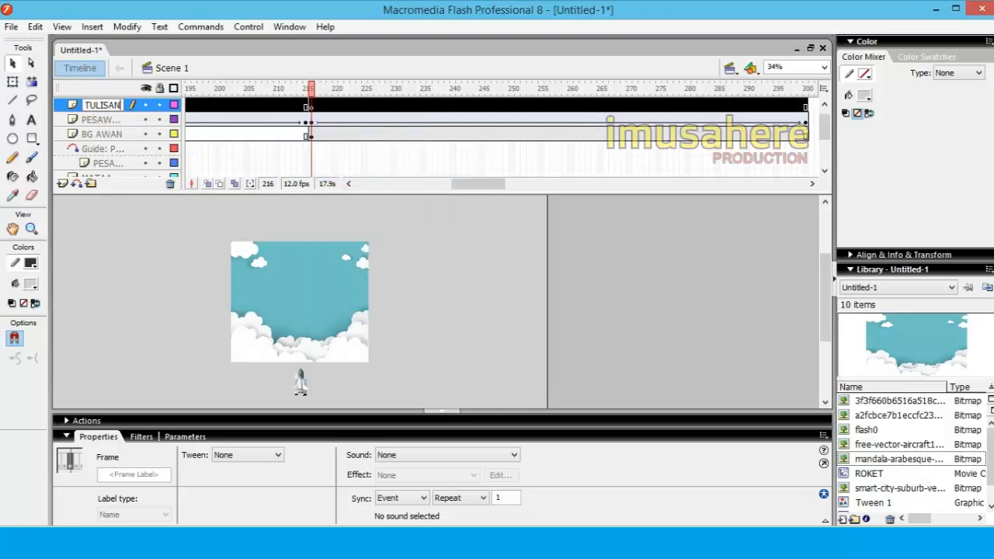
left_click(153, 249)
Add the static text TERIMA KASIH over the blue sky in frame 216 of the TULISAN layer
left_click(31, 120)
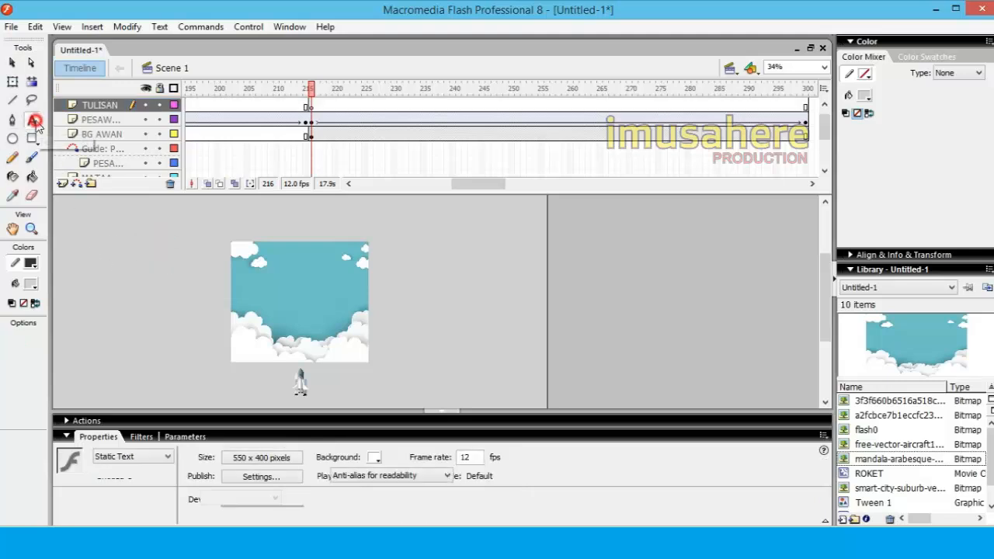
left_click(265, 291)
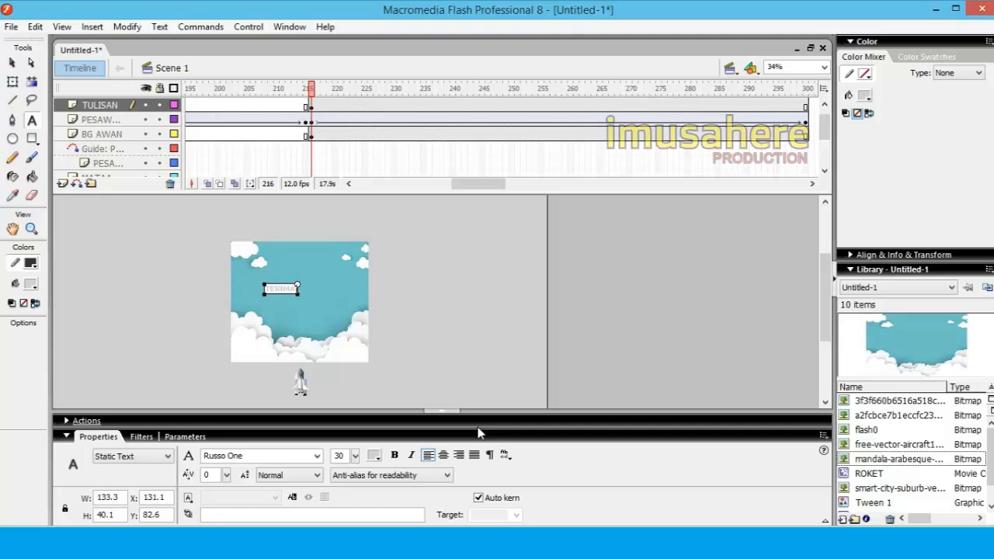
left_click(11, 62)
left_click(204, 333)
Change the fill color of the TERIMA KASIH text to black (#000000)
left_click(305, 292)
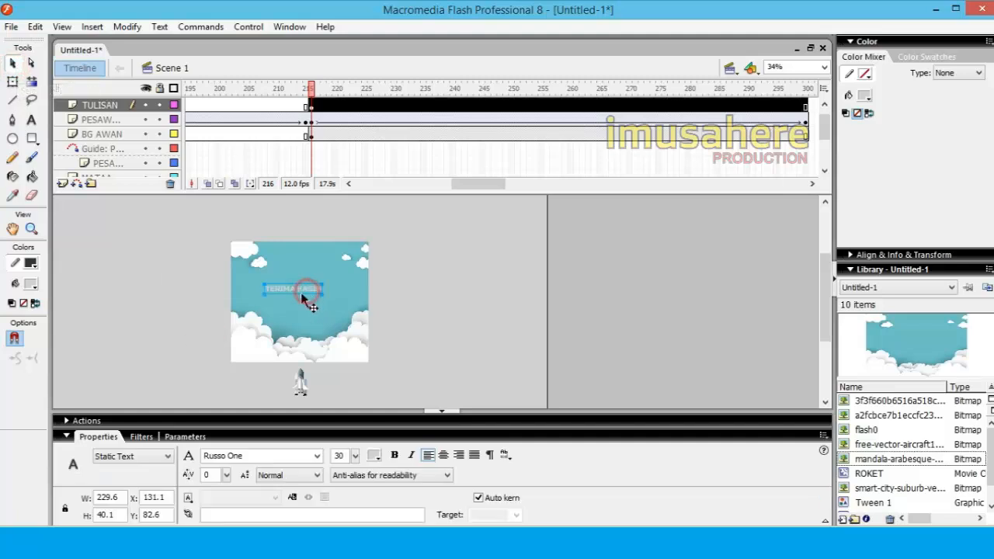
left_click(31, 284)
left_click(21, 320)
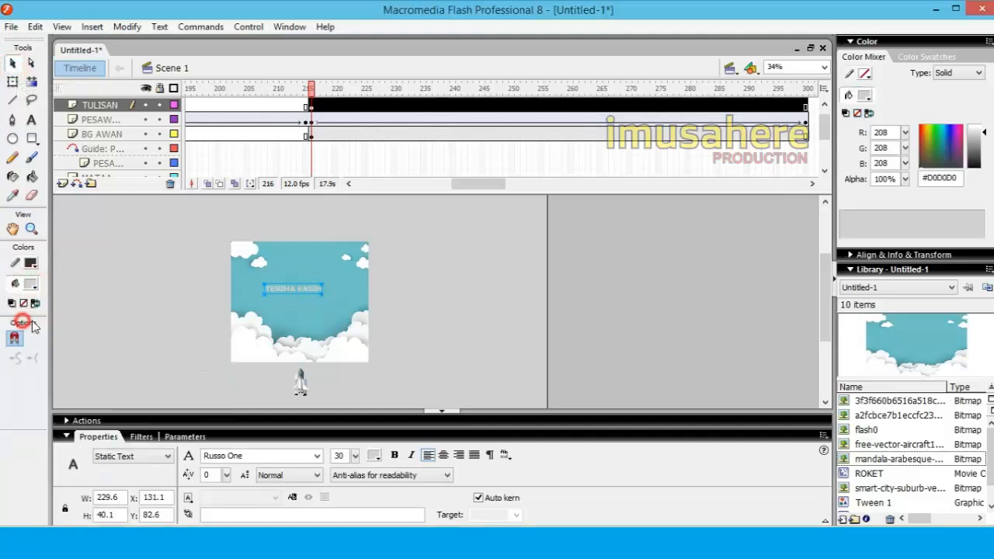
left_click(155, 308)
Move the TERIMA KASIH text toward the middle of the sky and enlarge it to about 395 by 69 pixels
key("z")
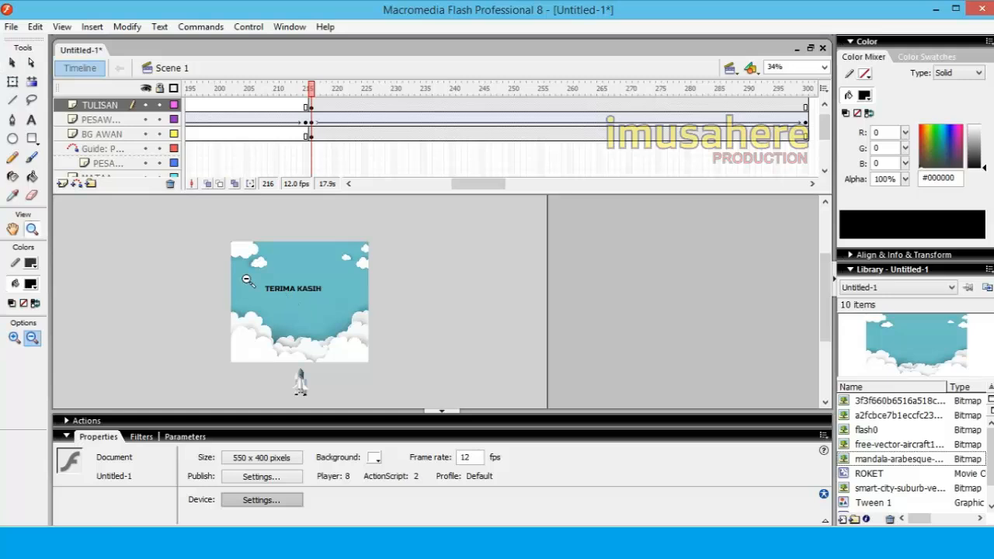
left_click_drag(207, 262, 299, 329)
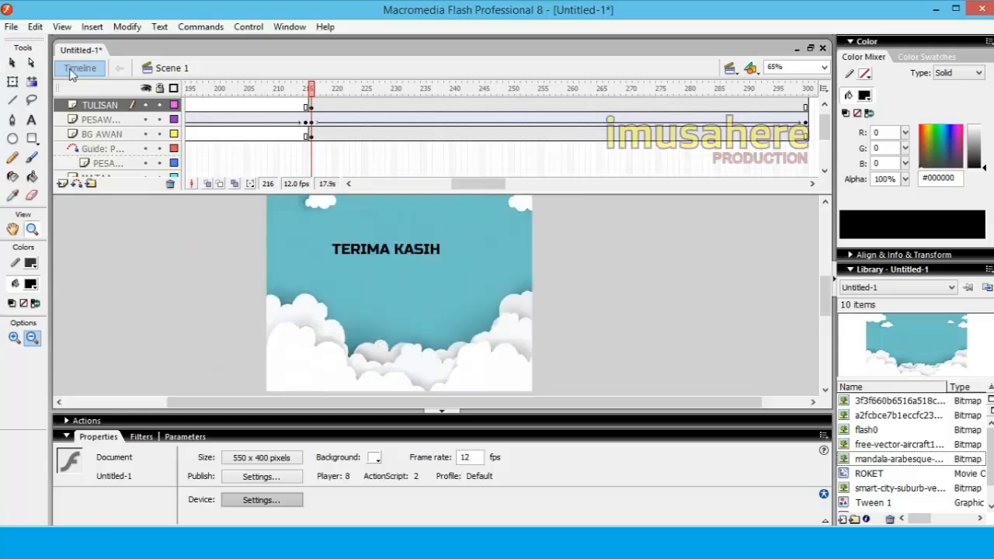
left_click(12, 62)
left_click(385, 254)
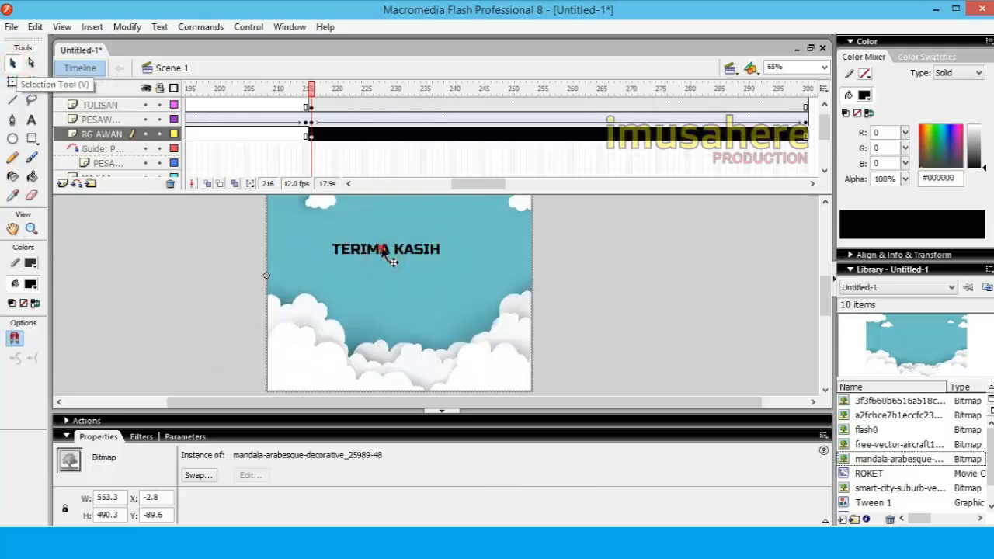
left_click(373, 251)
left_click_drag(396, 269, 420, 286)
key("q")
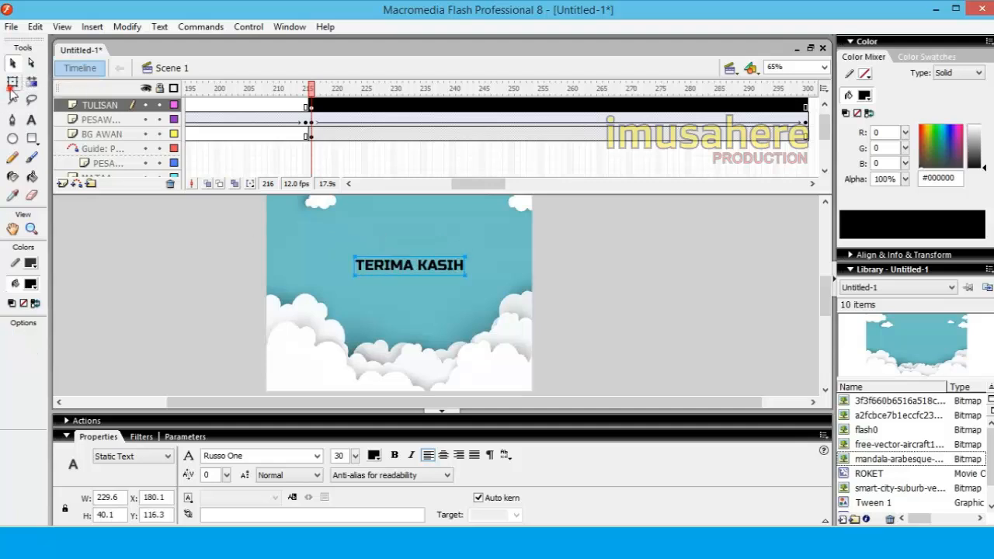
left_click_drag(354, 256, 313, 245)
left_click(660, 286)
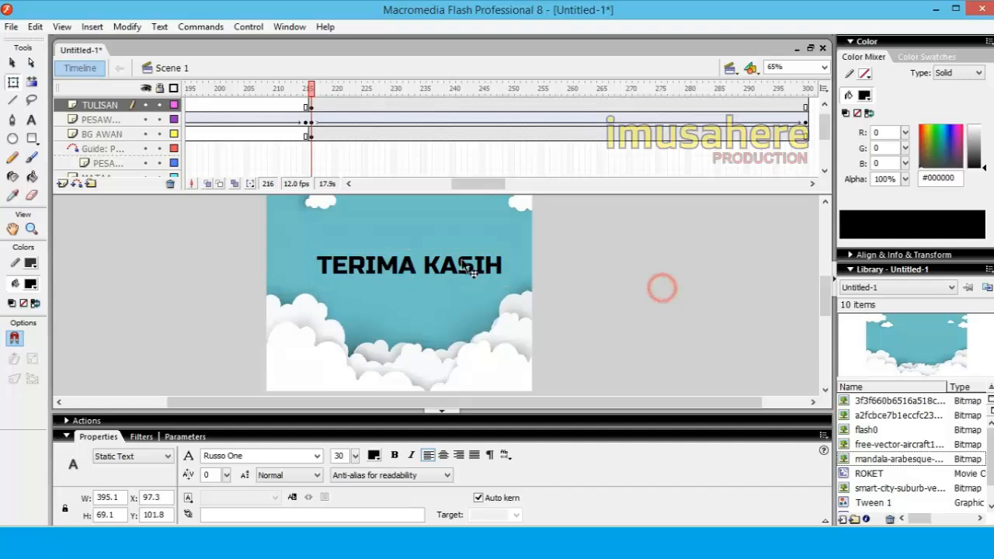
Center the enlarged TERIMA KASIH text on the stage, at about X 82, Y 100
left_click(448, 257)
left_click(467, 272)
left_click_drag(458, 274, 449, 272)
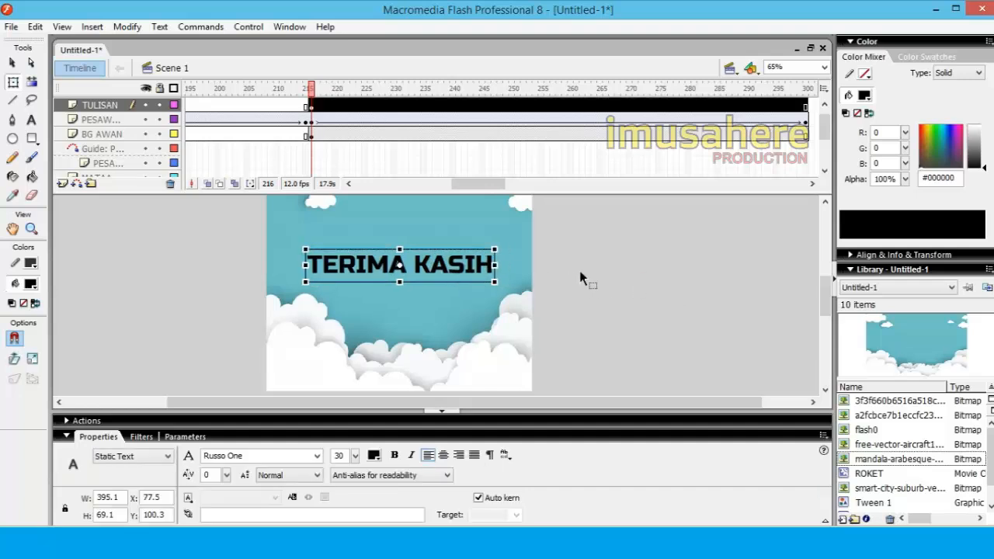
key("Right")
key("Right")
key("Right")
key("Right")
key("Right")
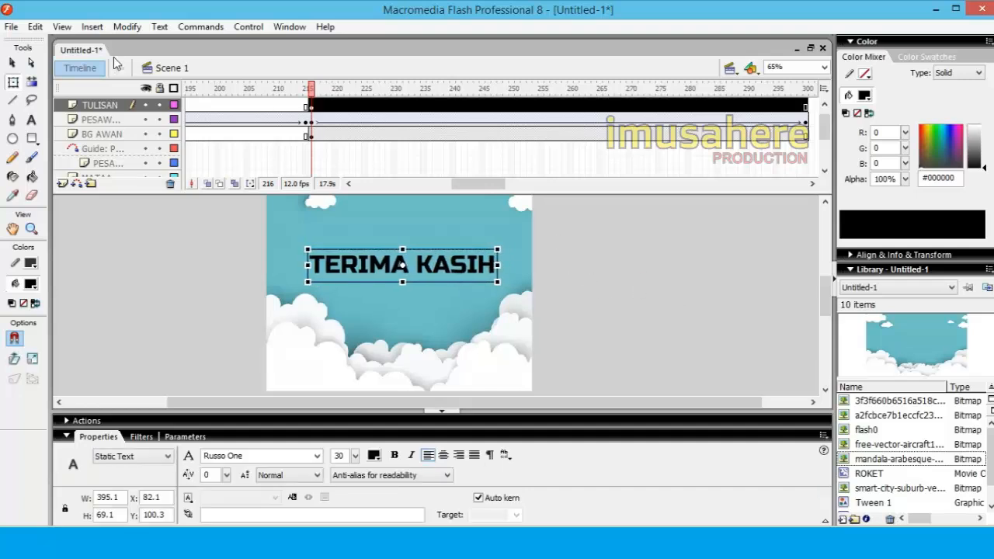
Insert a new layer directly above the TULISAN layer
left_click(114, 106)
right_click(115, 107)
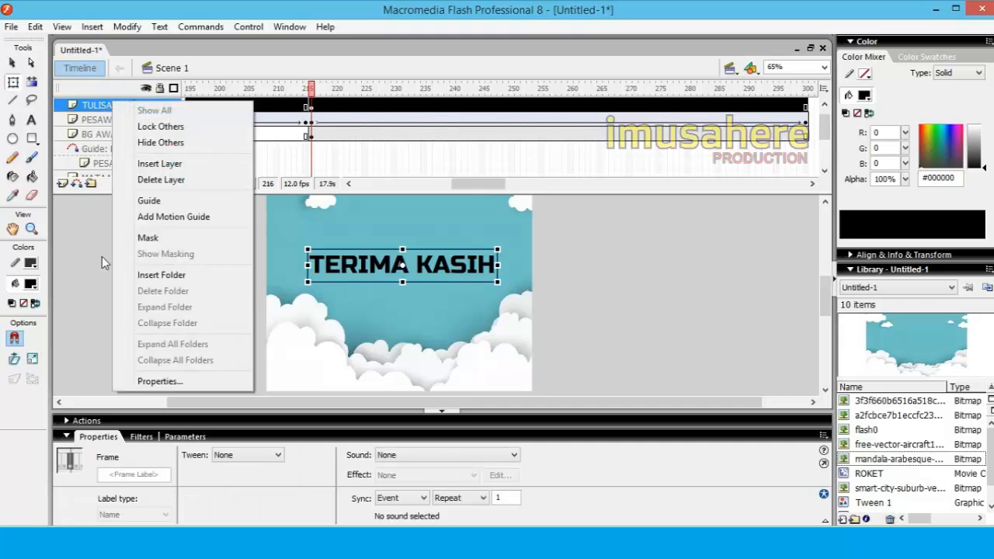
left_click(102, 260)
left_click(105, 106)
right_click(106, 109)
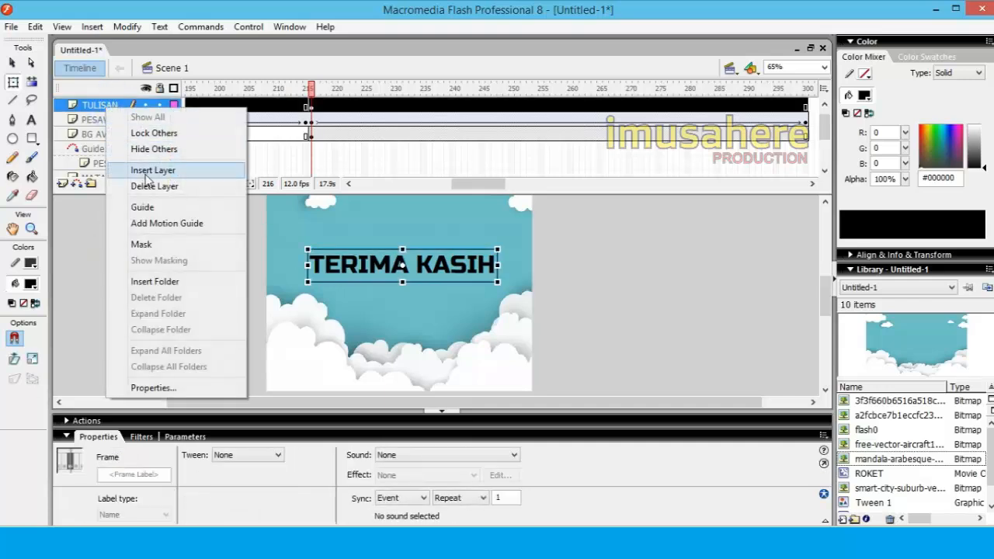
left_click(146, 173)
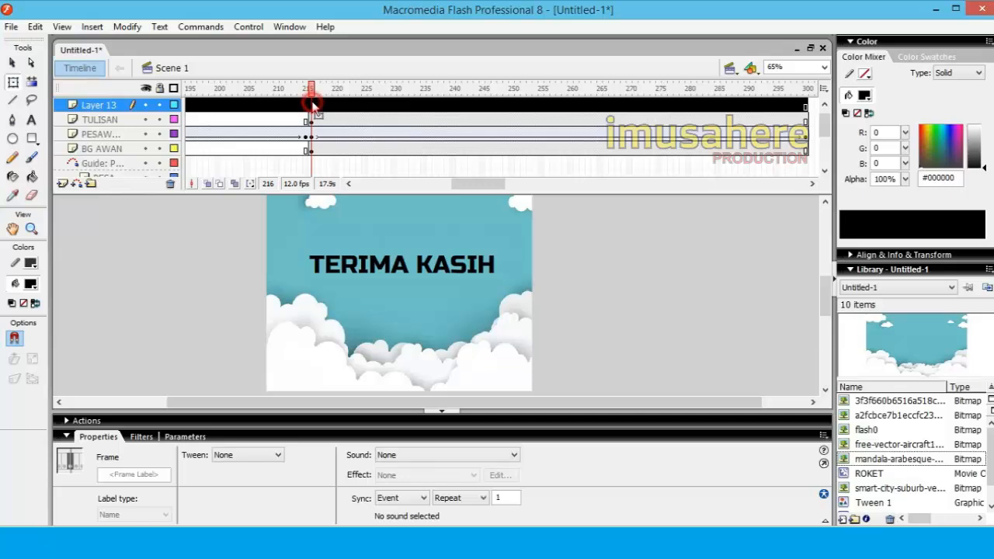
Insert a keyframe at frame 216 on Layer 13 and set the oval's fill color to bright green
right_click(313, 105)
left_click(364, 166)
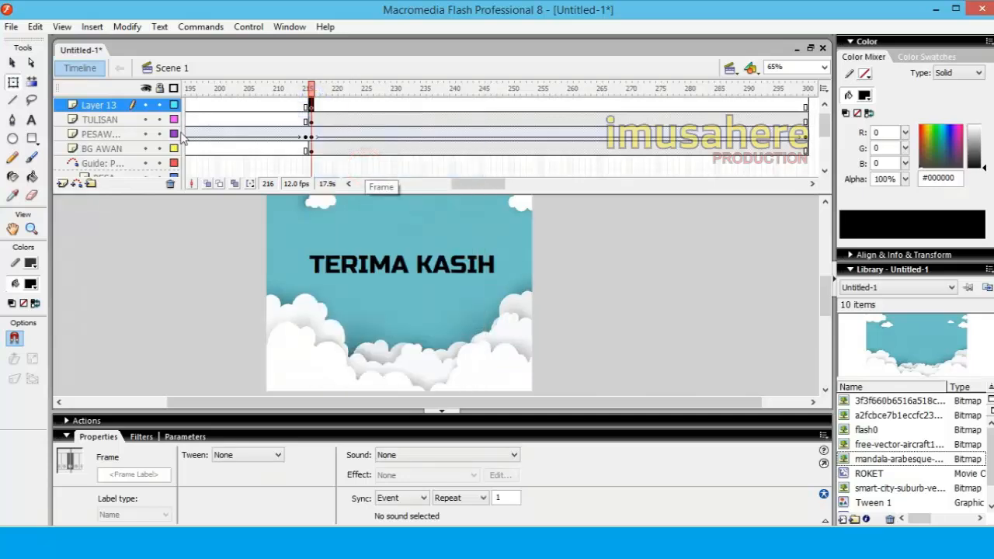
left_click(12, 139)
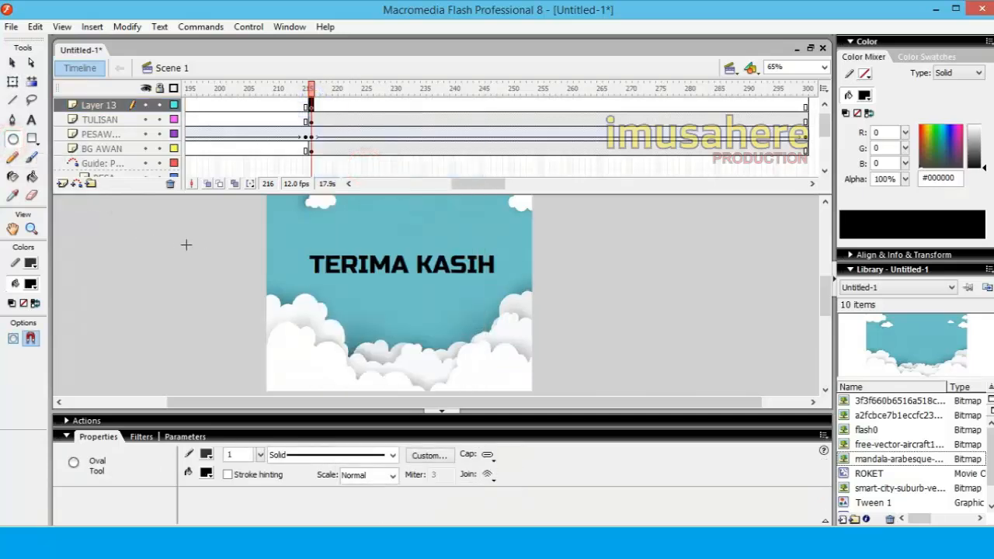
left_click(32, 284)
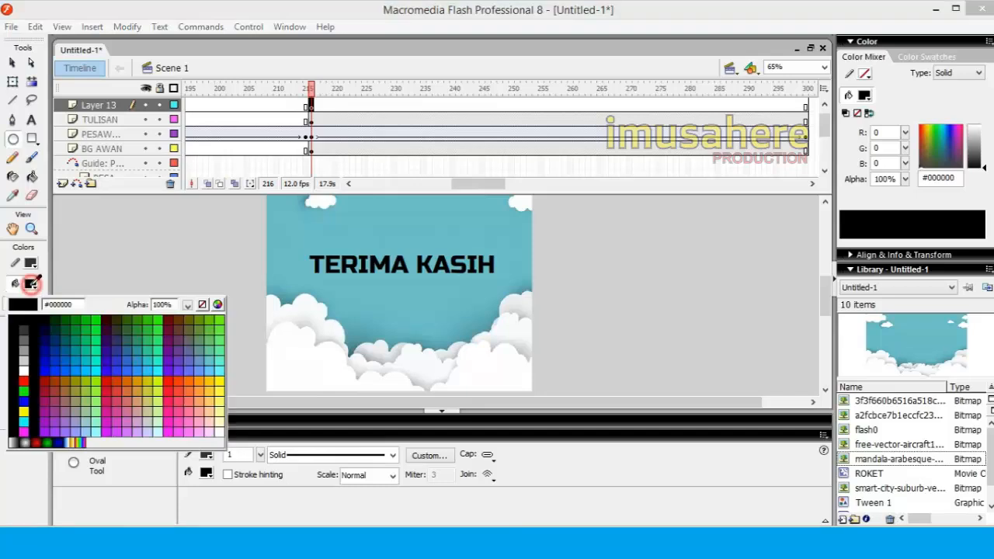
left_click(94, 320)
mouse_move(200, 250)
left_mouse_down()
mouse_move(267, 292)
mouse_move(238, 284)
mouse_move(261, 309)
mouse_move(243, 286)
left_mouse_up()
left_click(13, 62)
left_click(219, 283)
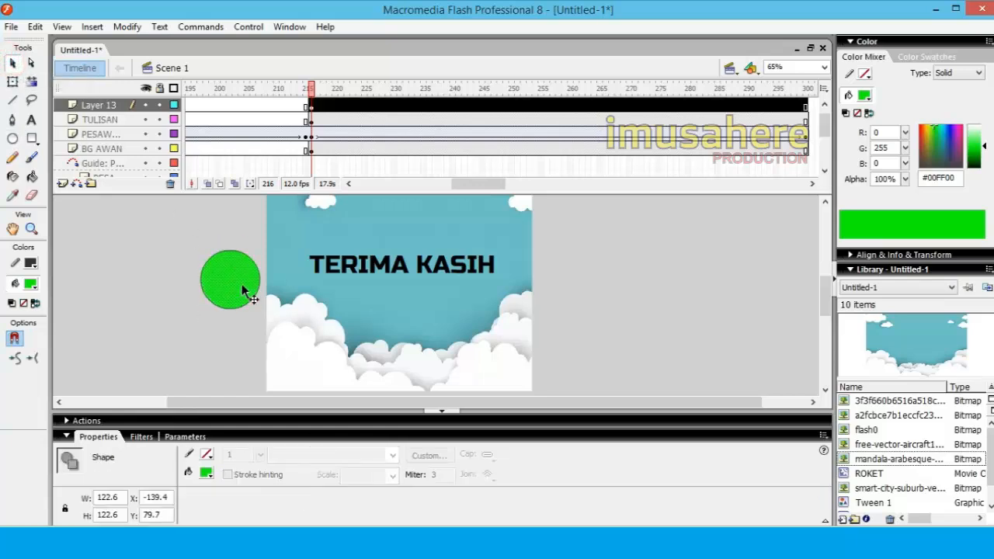
key("Delete")
Set the stroke color to none and ready the Oval tool
left_click(31, 265)
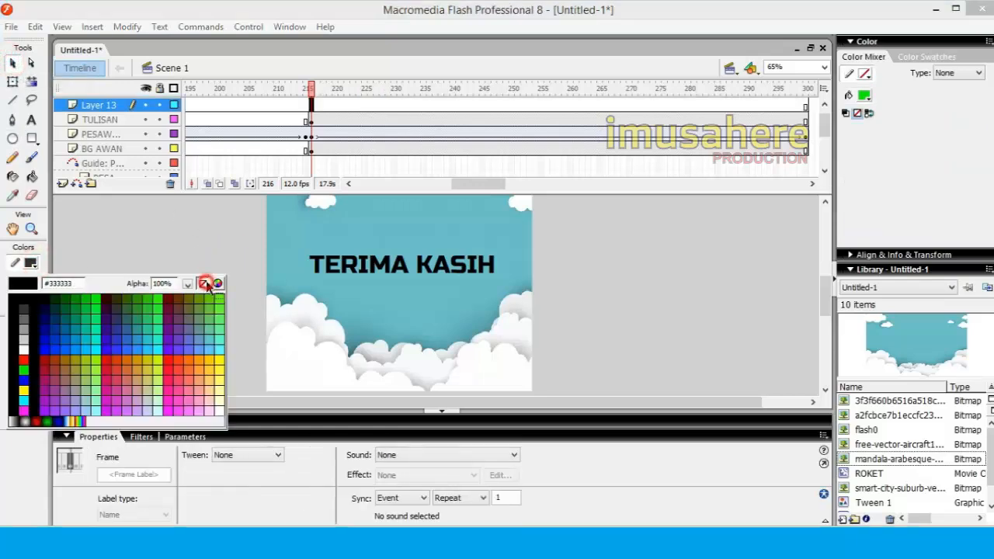
left_click(204, 284)
key("o")
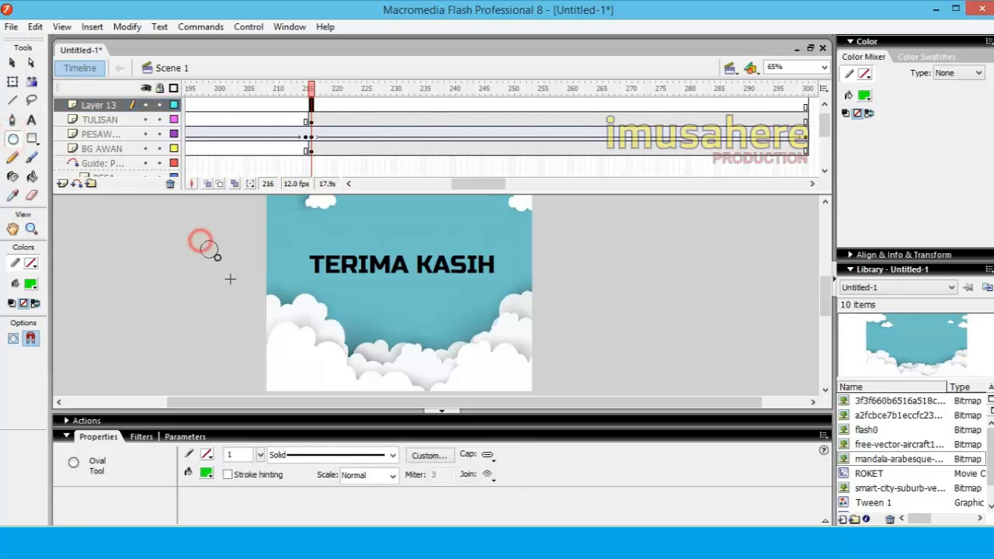
left_click_drag(201, 241, 253, 293)
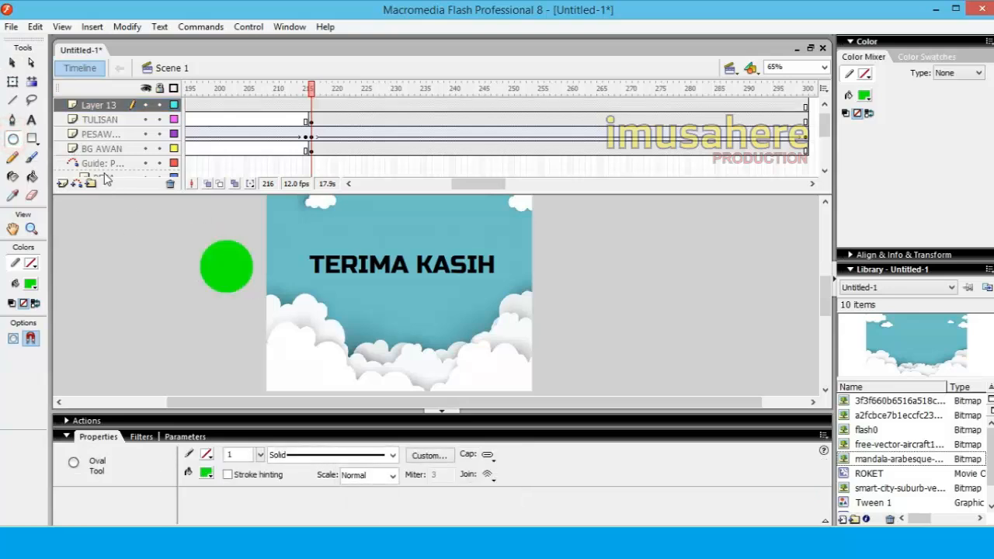
left_click(13, 63)
left_click(311, 106)
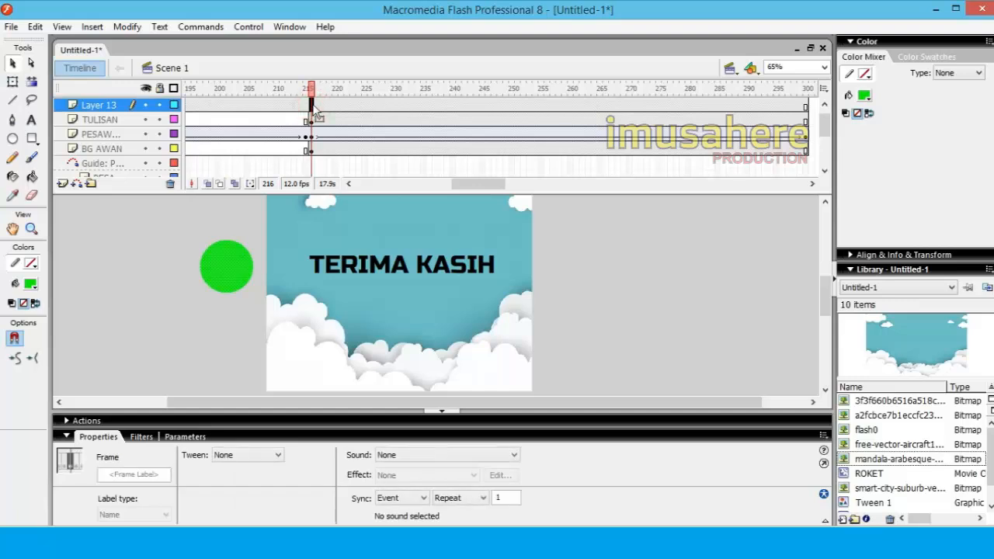
left_click(112, 122)
left_click(106, 106)
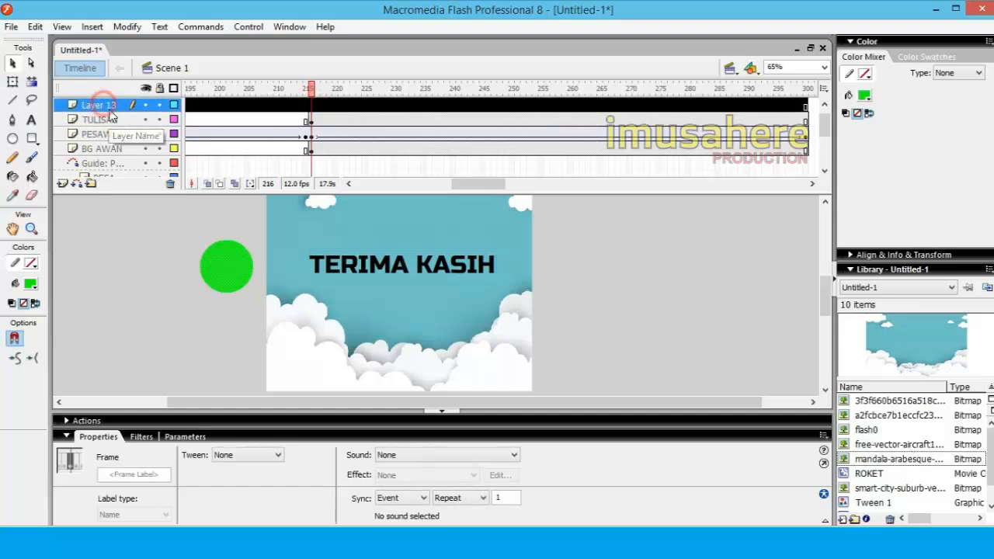
key("ctrl+z")
key("ctrl+z")
key("ctrl+z")
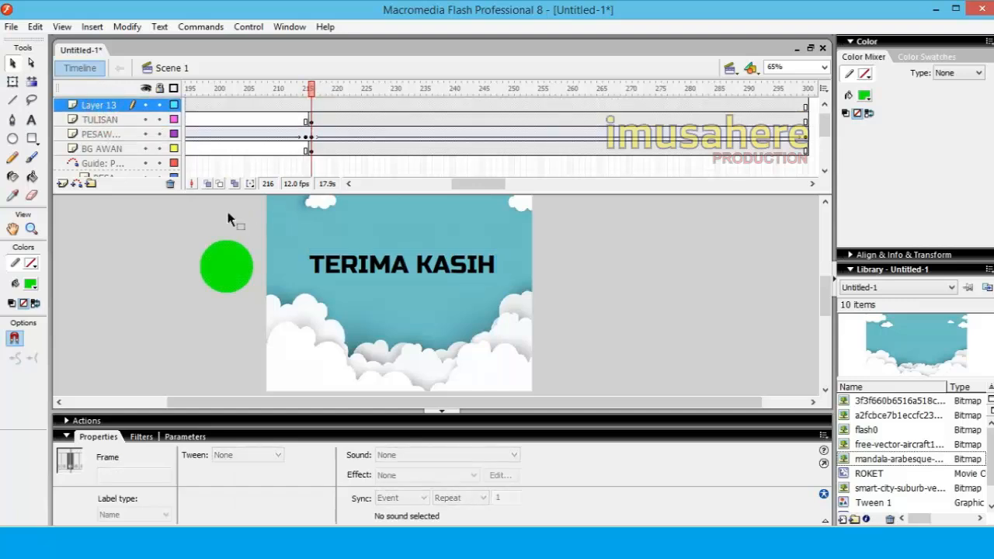
Insert a keyframe at frame 216 on Layer 13 and draw a green circle without outline just left of the stage
left_click(311, 105)
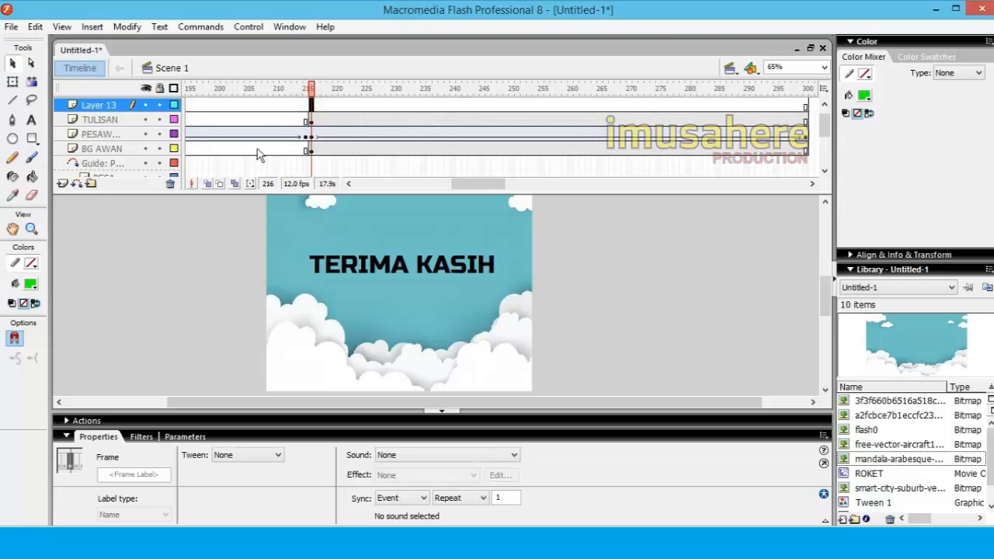
right_click(313, 111)
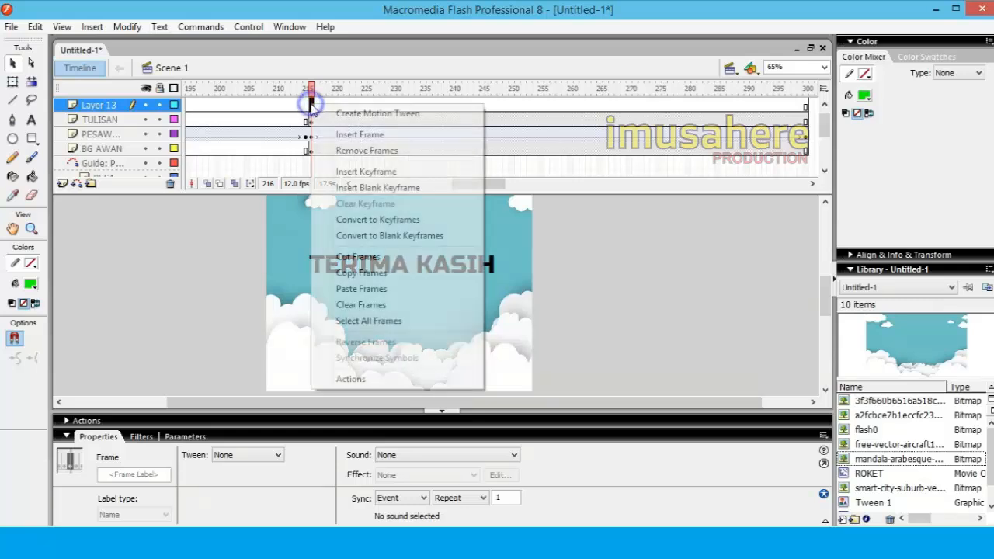
left_click(338, 169)
left_click(13, 138)
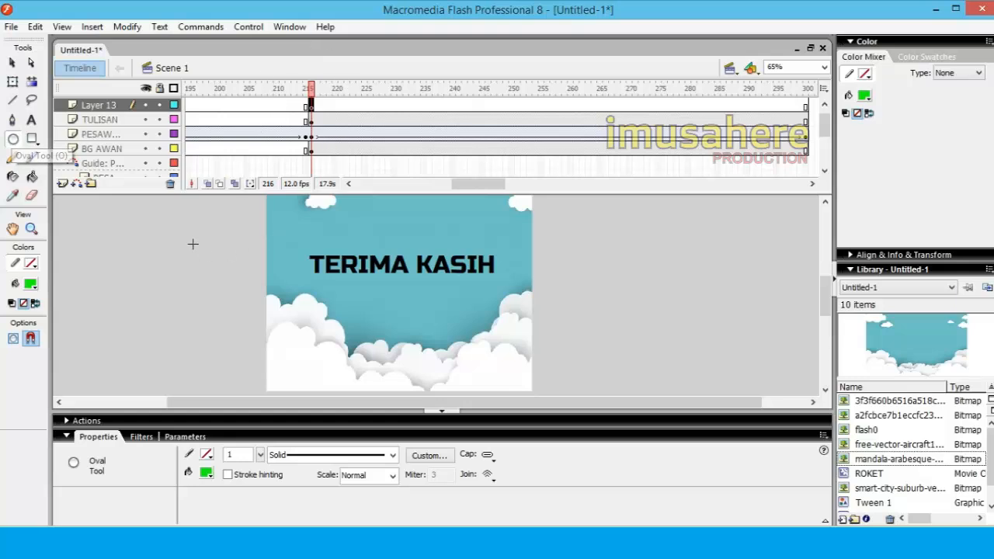
left_click_drag(193, 244, 234, 283)
left_click(14, 64)
left_click(222, 272)
Create a motion tween on Layer 13 and move the green circle in frame 300 straight across to the stage's right side
left_click(512, 190)
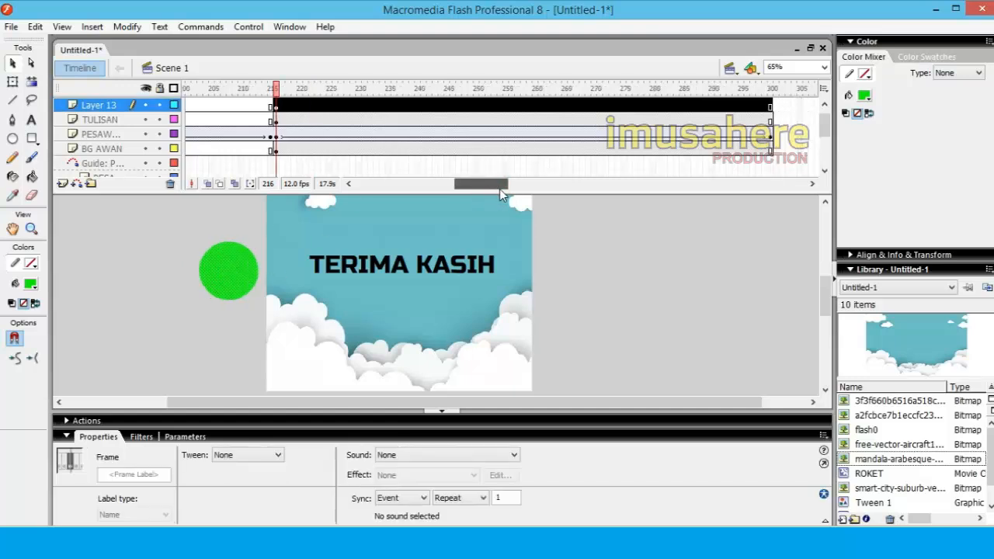
left_click(675, 105)
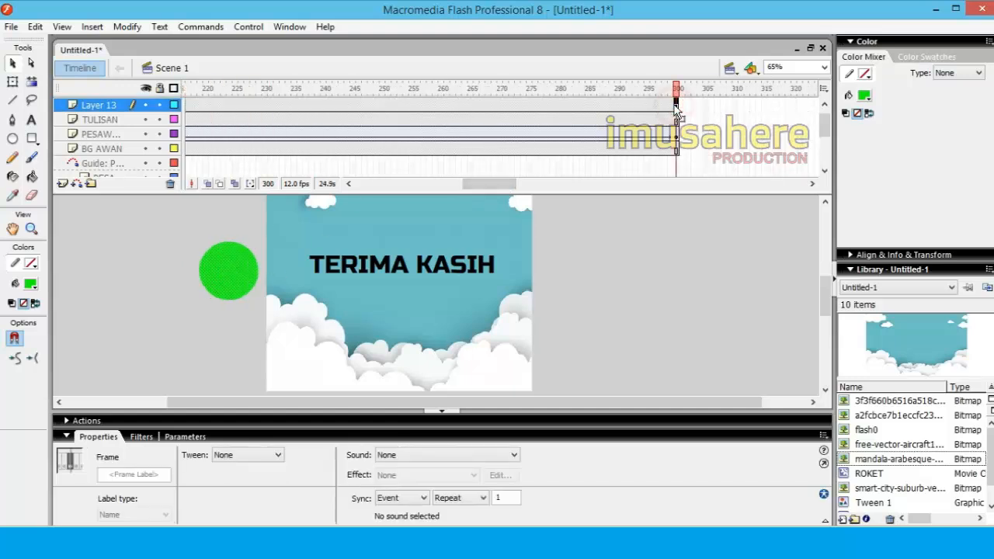
right_click(675, 106)
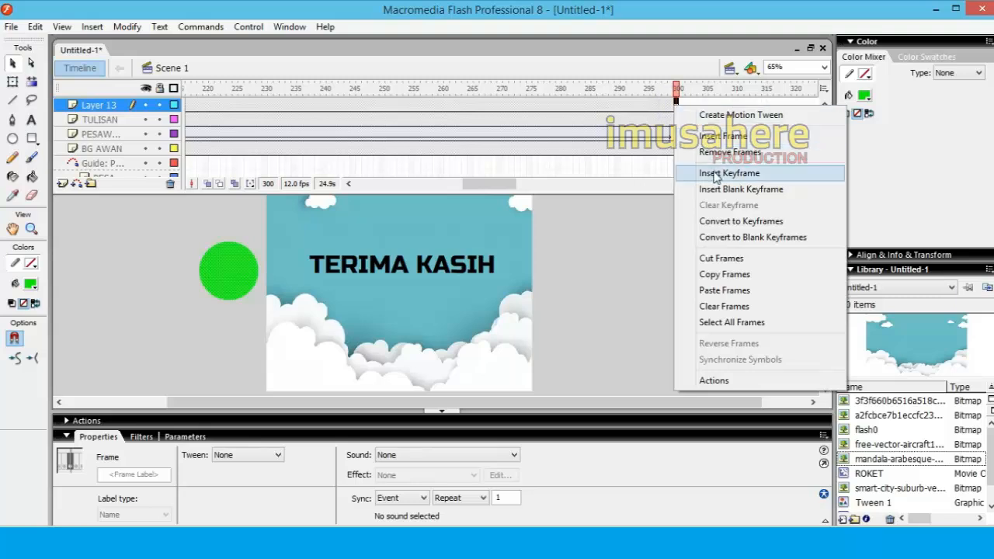
left_click(734, 115)
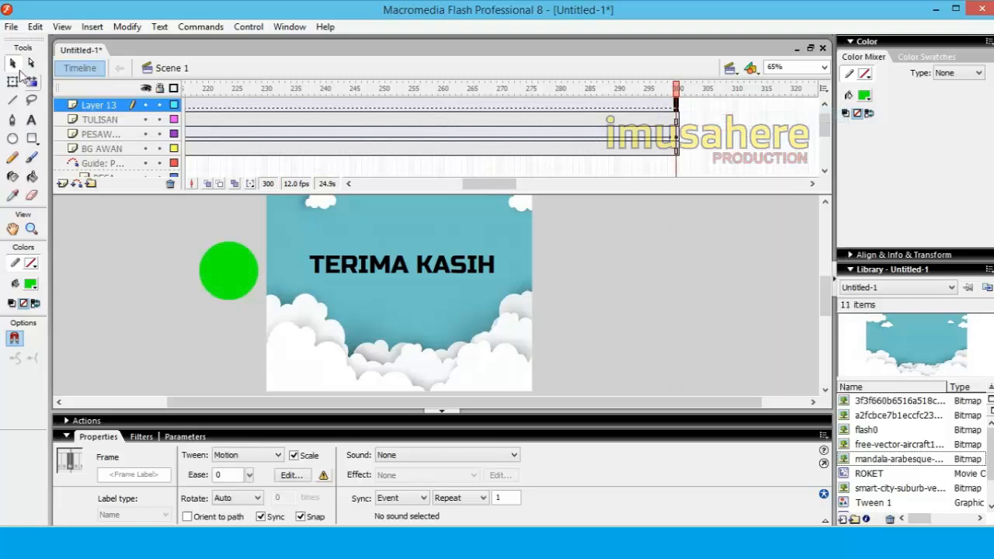
left_click_drag(234, 266, 598, 268)
left_click(577, 323)
left_click_drag(484, 185, 471, 185)
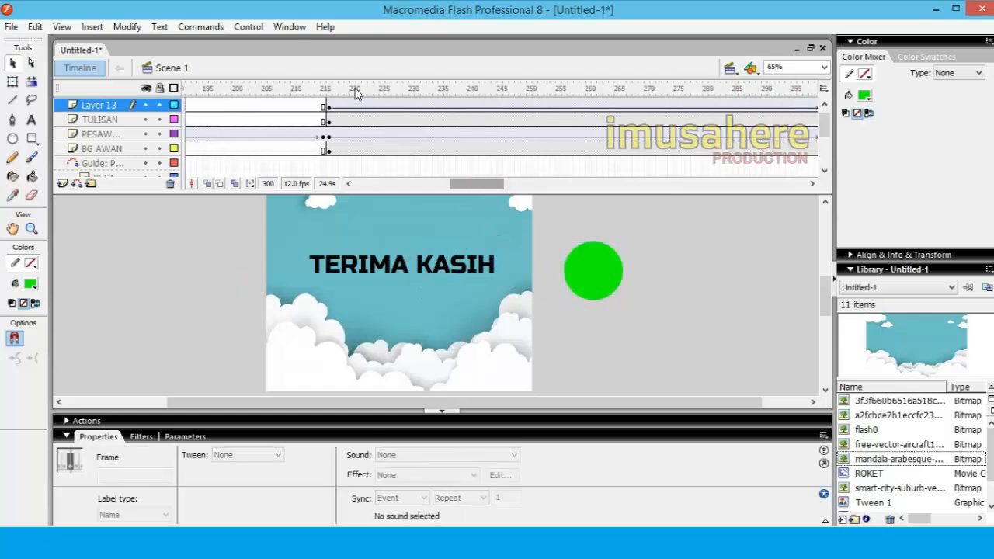
Scrub the playhead from frame 216 to frame 281 to preview the green circle passing over the TERIMA KASIH text
left_click_drag(328, 83, 713, 118)
left_click(639, 275)
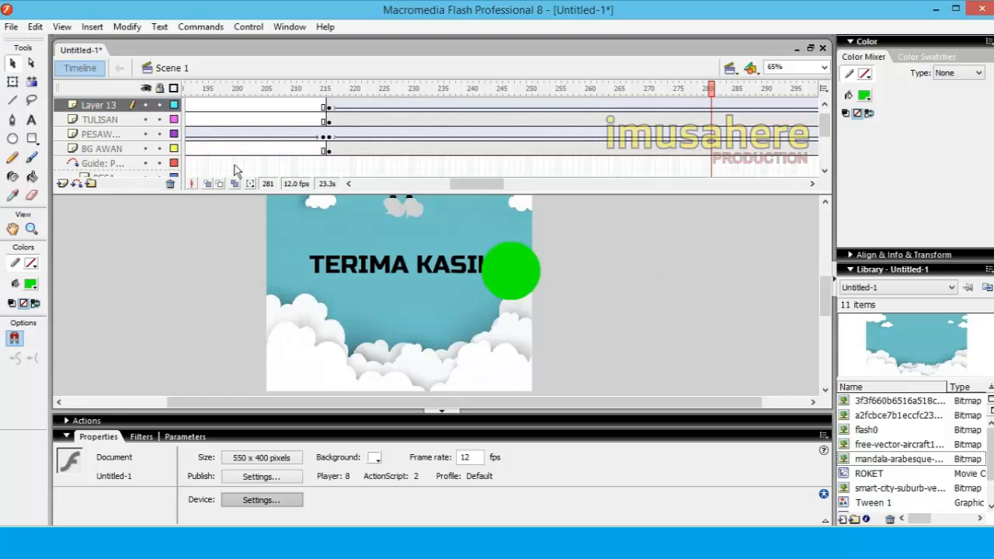
left_click_drag(483, 186, 491, 184)
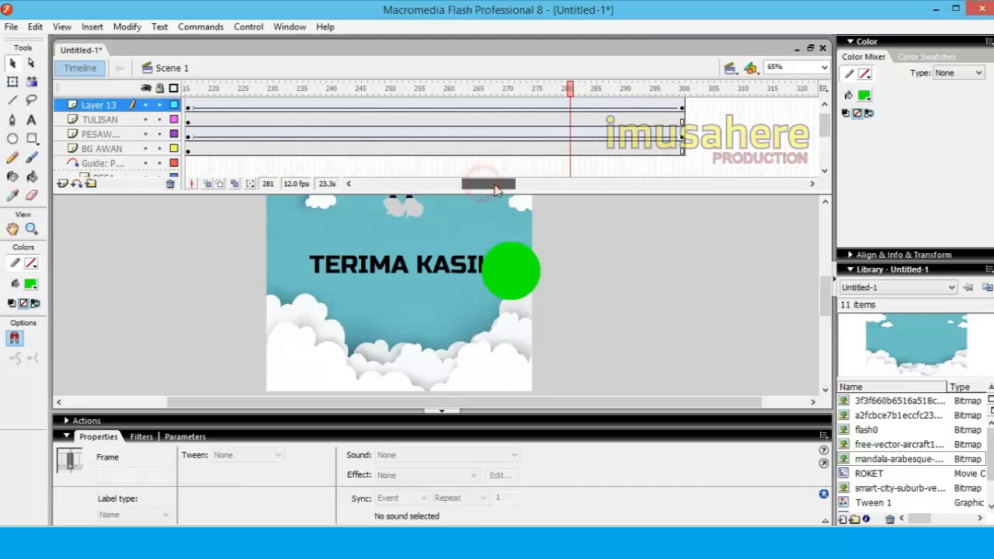
Rename Layer 13, which holds the green circle, to OBJEK
right_click(104, 109)
left_click(103, 108)
double_click(98, 104)
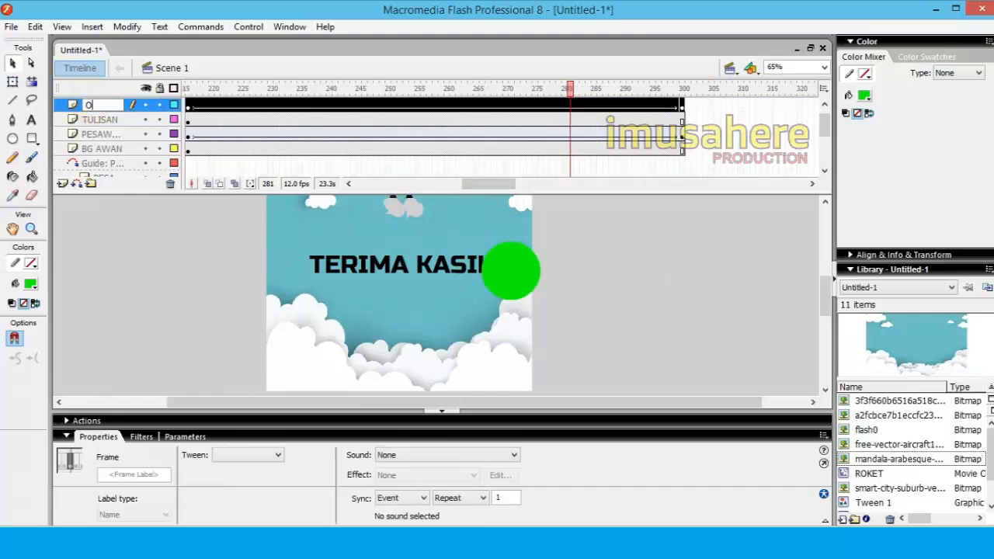
type("OBJEK")
left_click(163, 275)
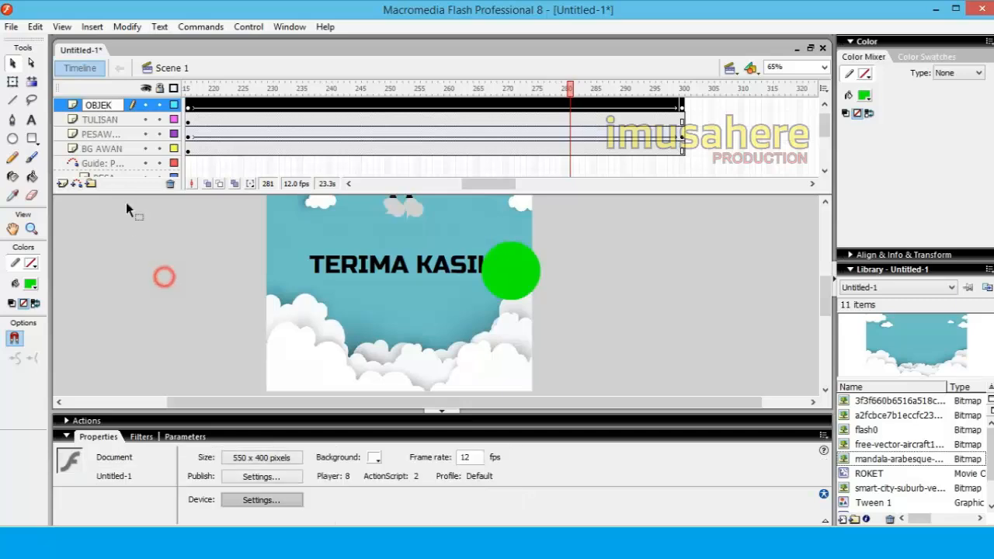
Turn the OBJEK layer into a mask for the TULISAN layer below it and test the movie
left_click(95, 106)
right_click(95, 107)
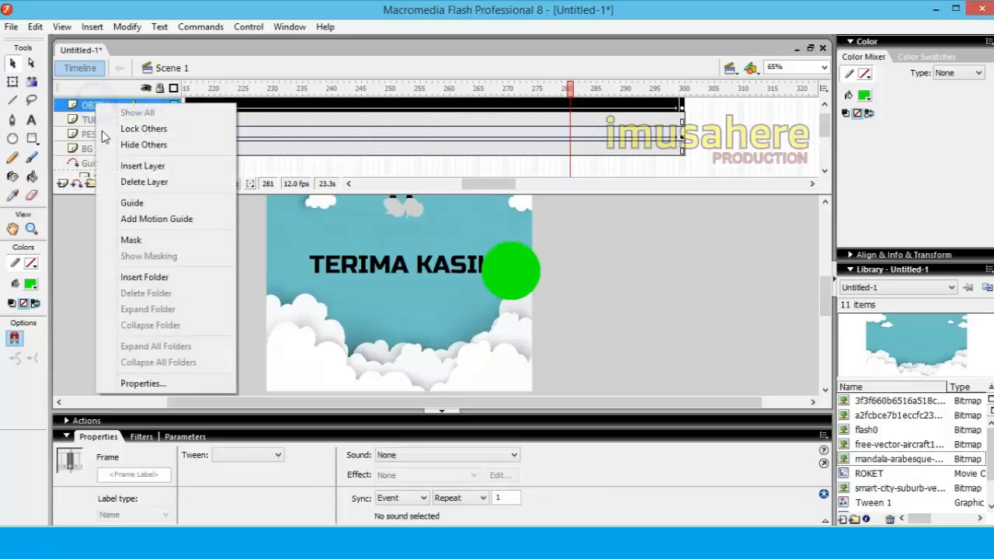
left_click(131, 241)
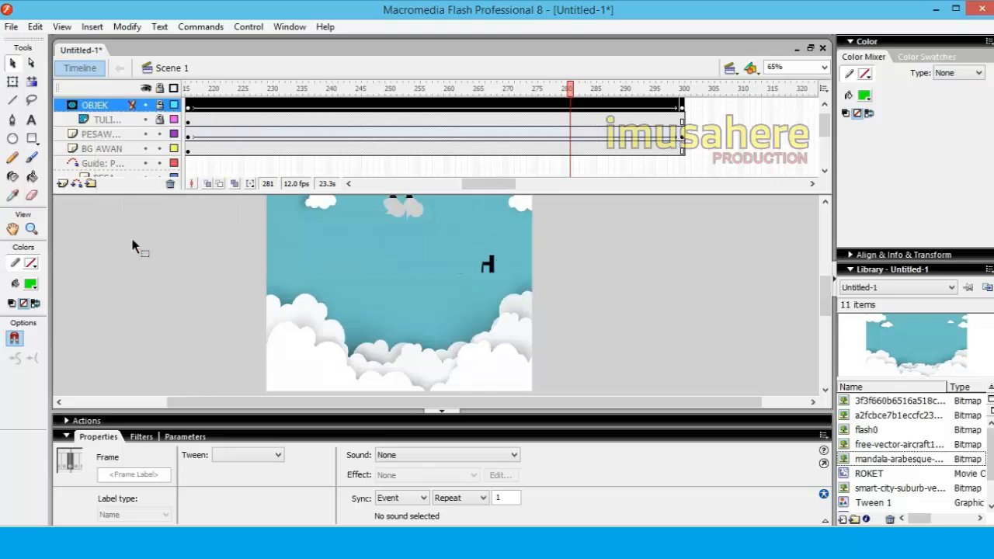
left_click(199, 268)
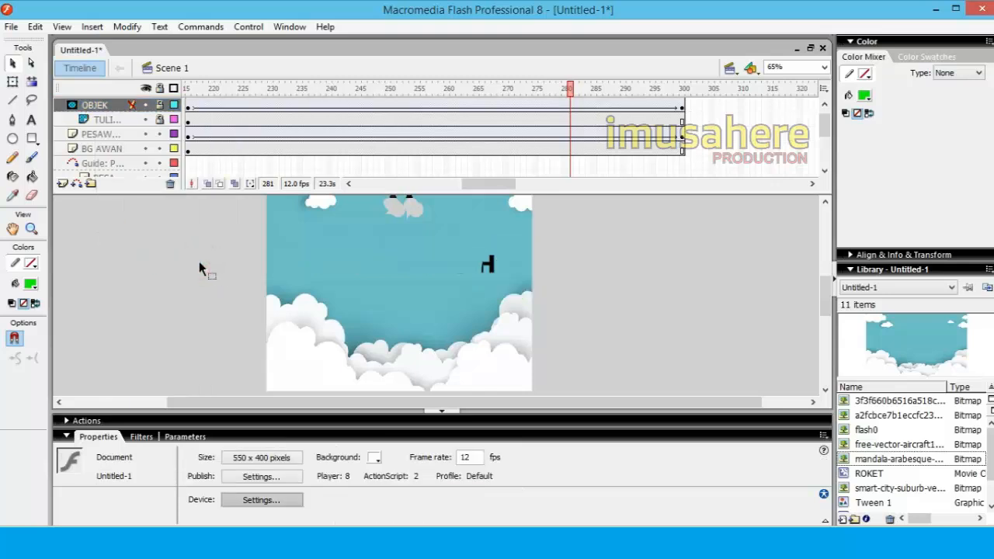
key("ctrl+Return")
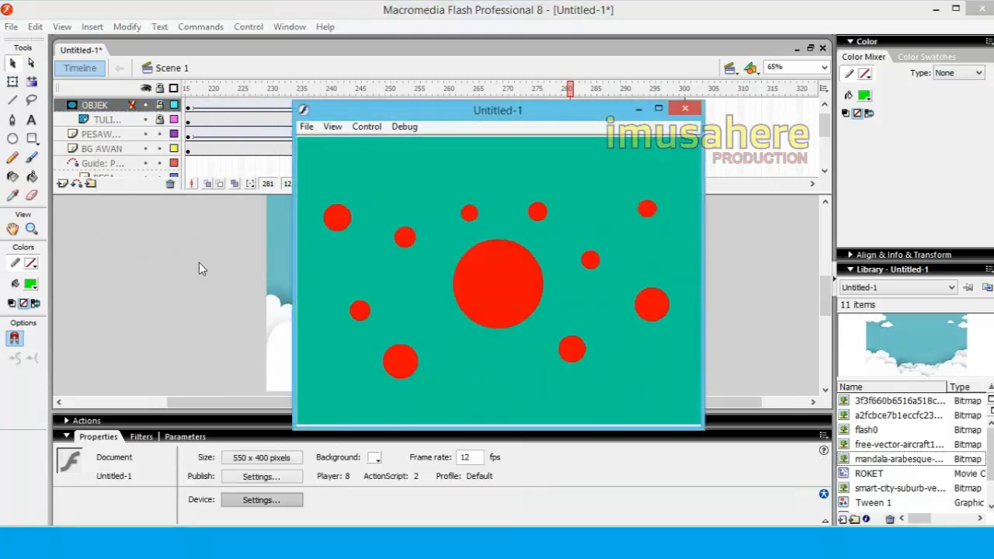